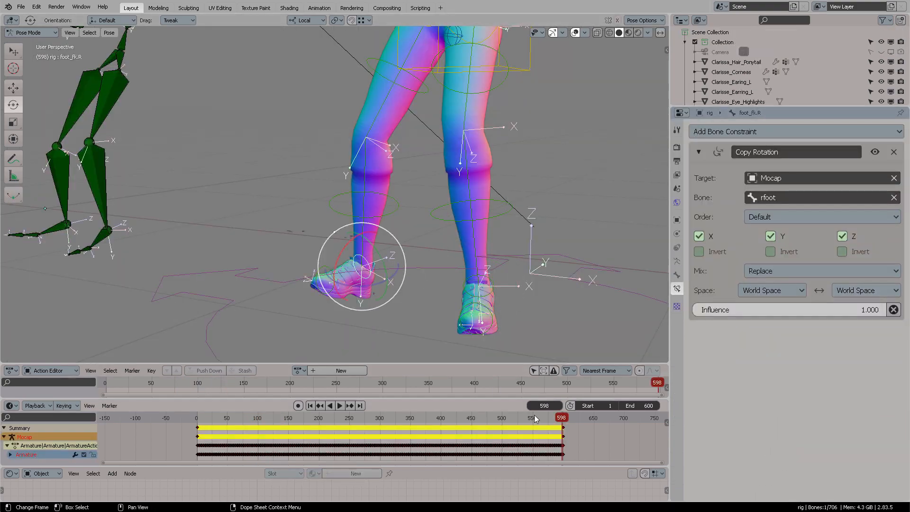
mouse_move(535, 418)
left_mouse_down()
mouse_move(494, 420)
mouse_move(522, 421)
left_mouse_up()
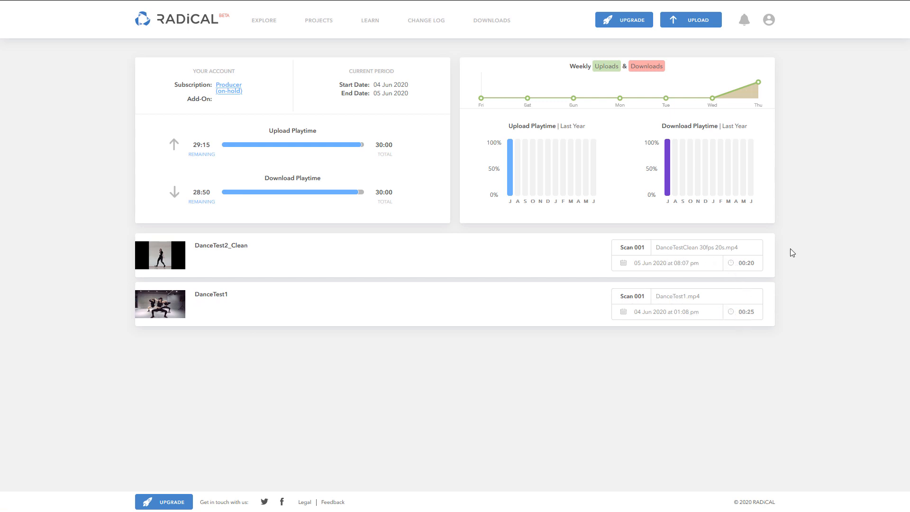
Look over the RADiCAL projects list and the learning page with its guides and FAQ
left_click(314, 24)
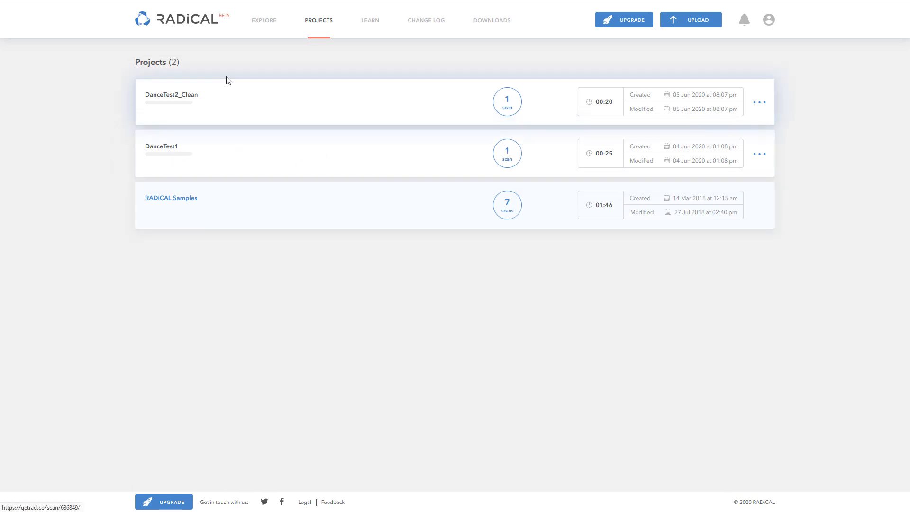
left_click(365, 28)
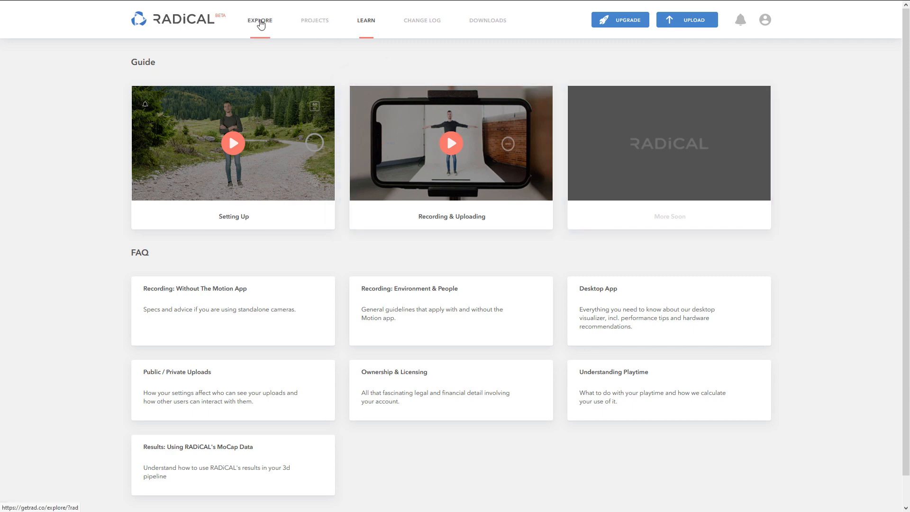
Browse the Explore gallery, open the Gen 3.0 samples Scan 006 and switch its player to the split layout
left_click(260, 21)
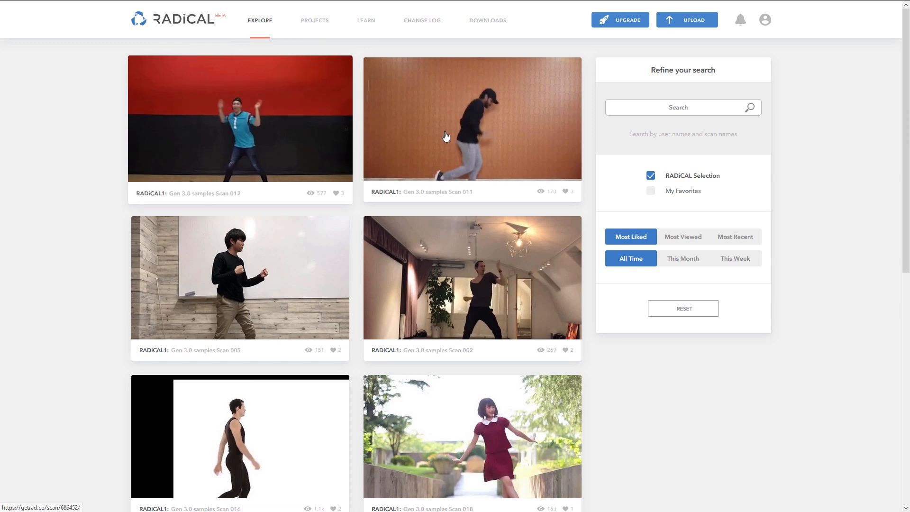
scroll(410, 277, "down", 6)
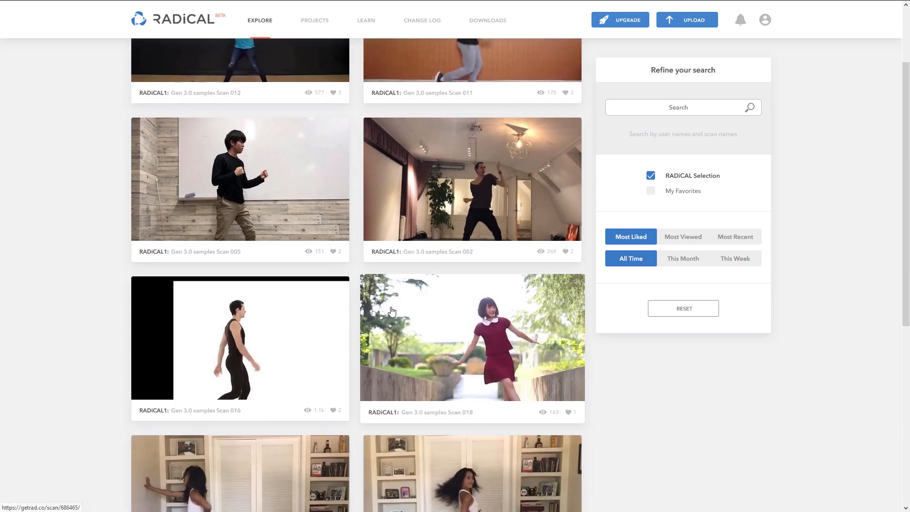
scroll(512, 285, "down", 1)
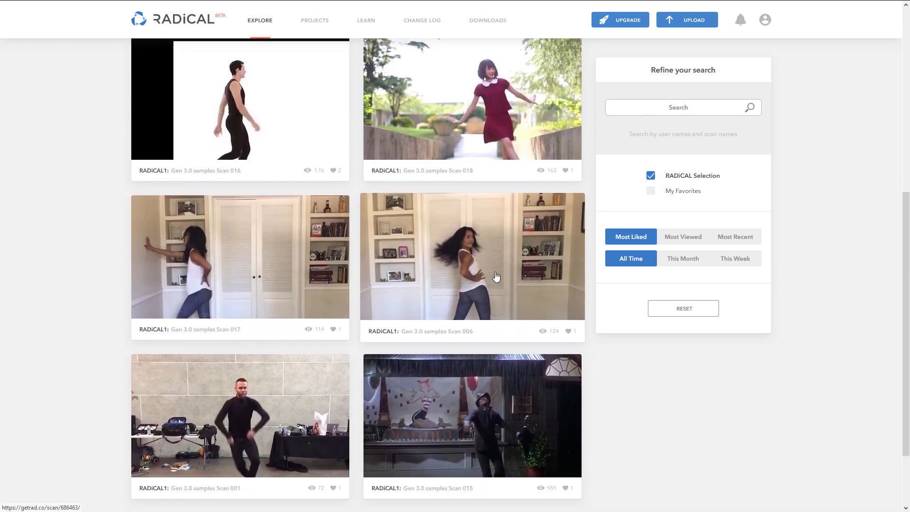
left_click(463, 238)
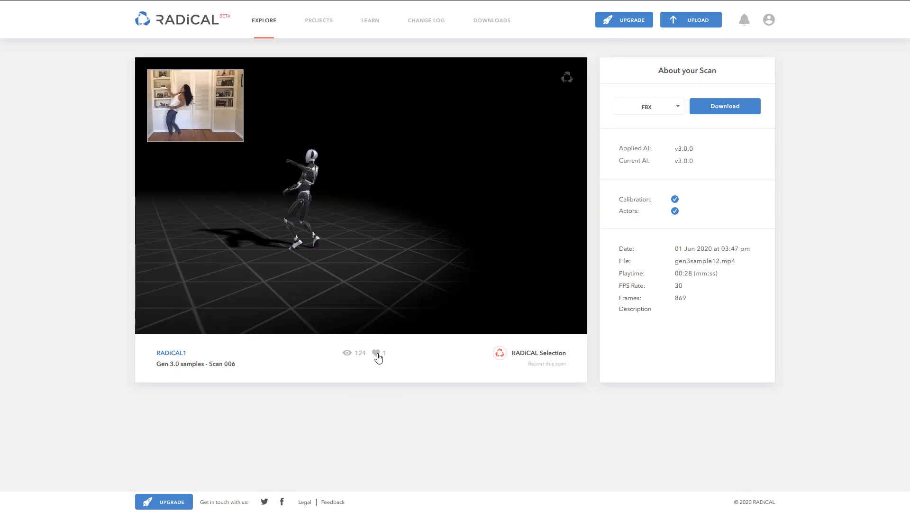
left_click(565, 324)
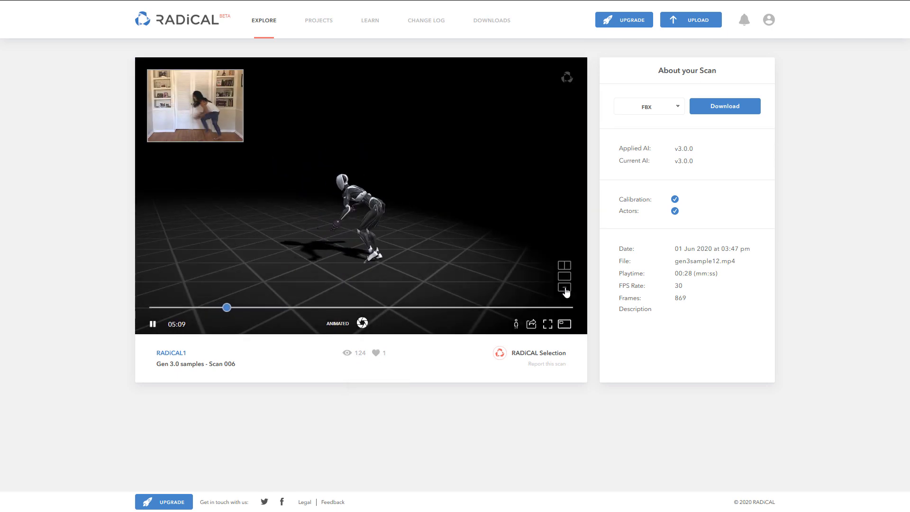
left_click(565, 266)
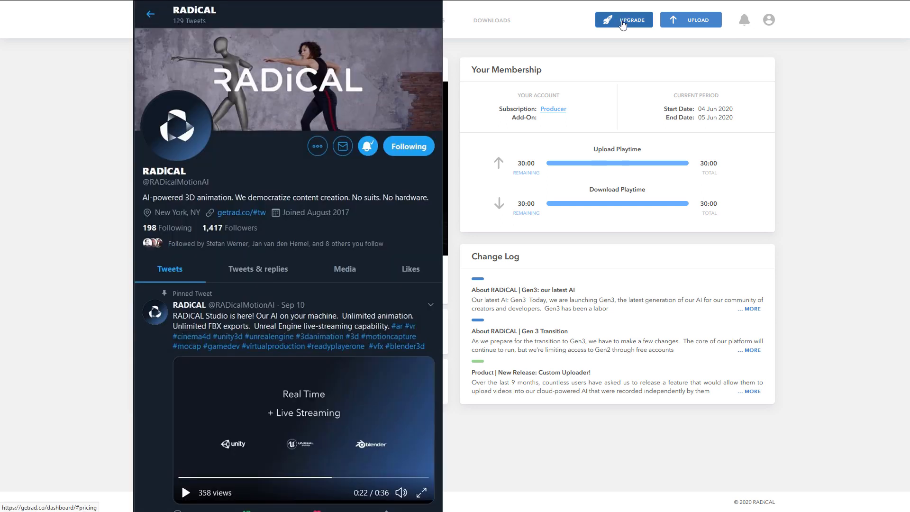
Check the dashboard's notifications and the account options, closing both
left_click(744, 20)
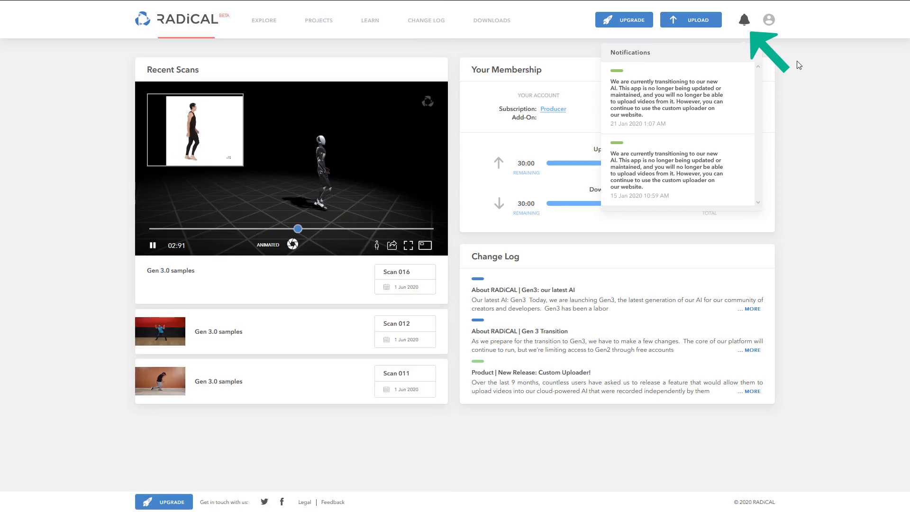
left_click(797, 64)
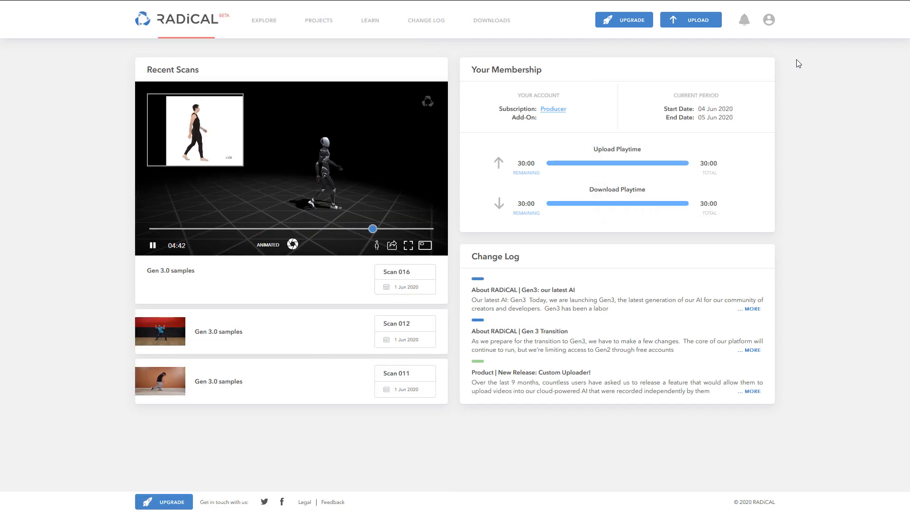
left_click(769, 21)
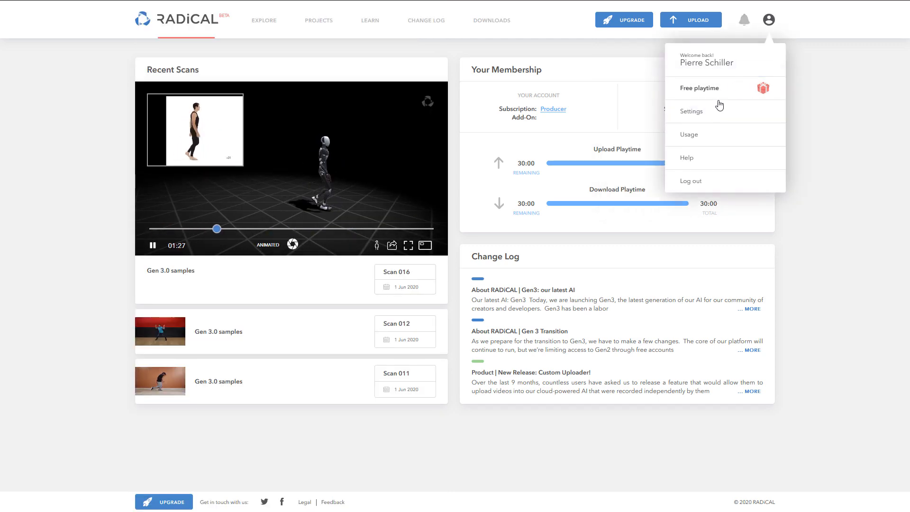
left_click(811, 116)
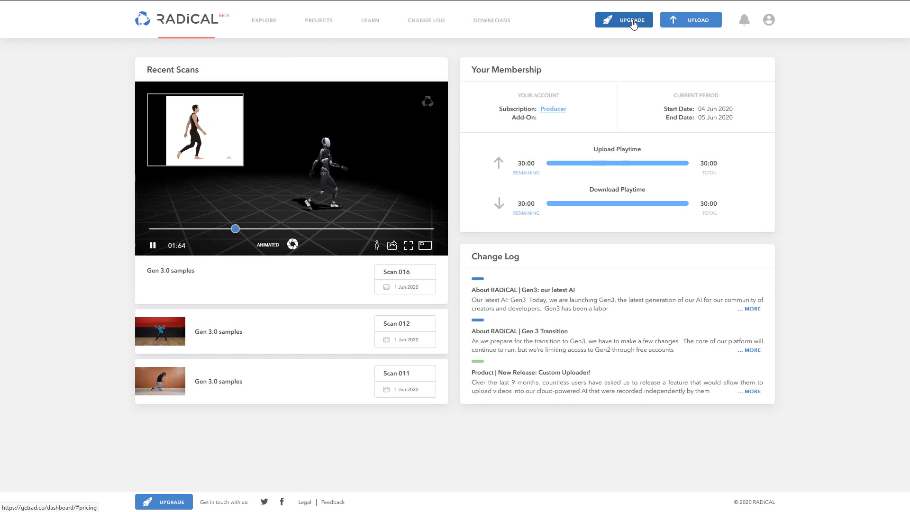
Start a private custom upload named DanceTest1 with the description "Dolly in / out camera, No T pose. Slowed to 25%"
left_click(696, 27)
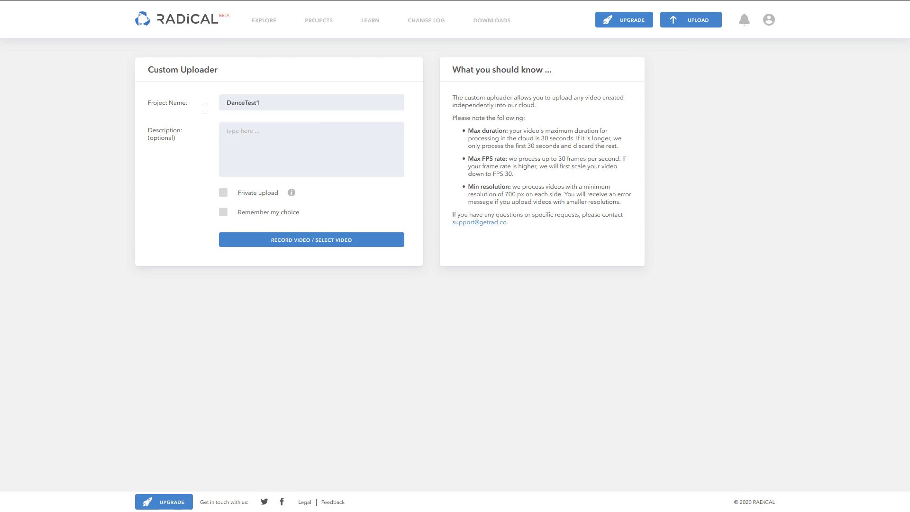
type("Dolly in / out camera, No T pose. Slowed to")
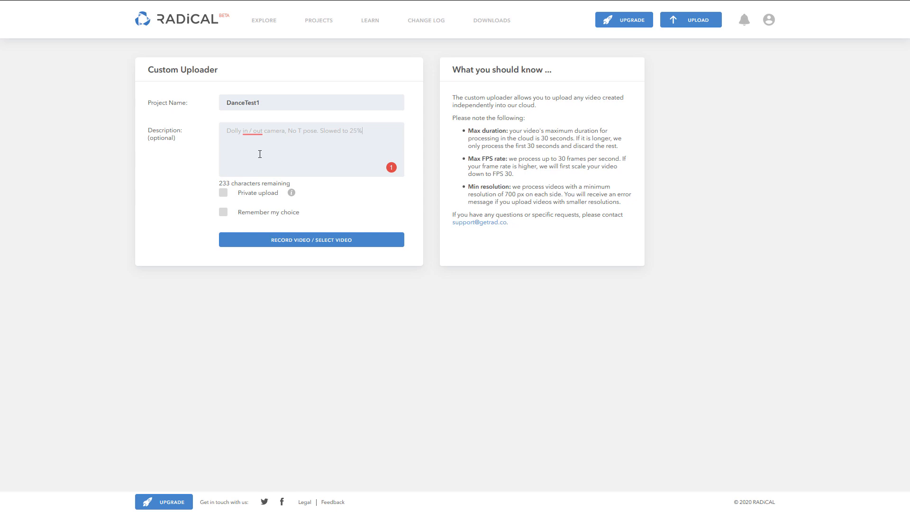
left_click(224, 194)
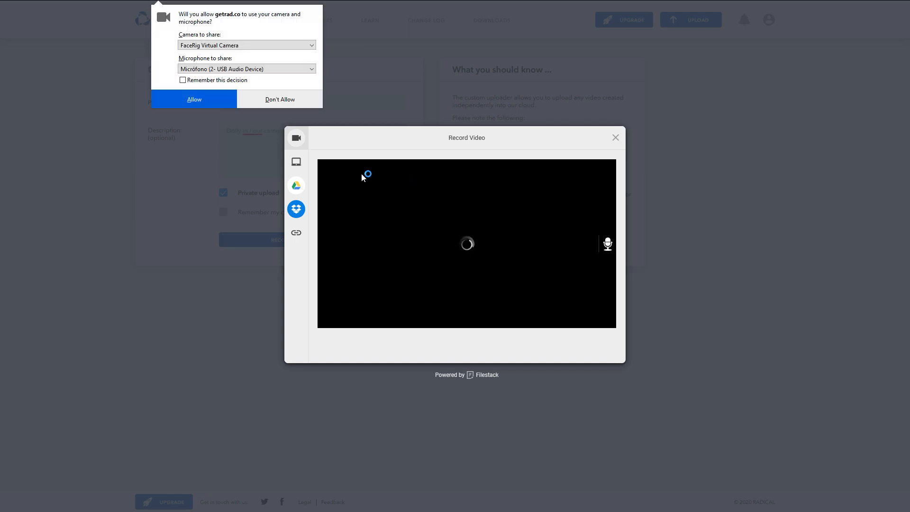
Decline camera and microphone access and upload DanceTest1.mp4 from the Desktop as the source video
left_click(274, 100)
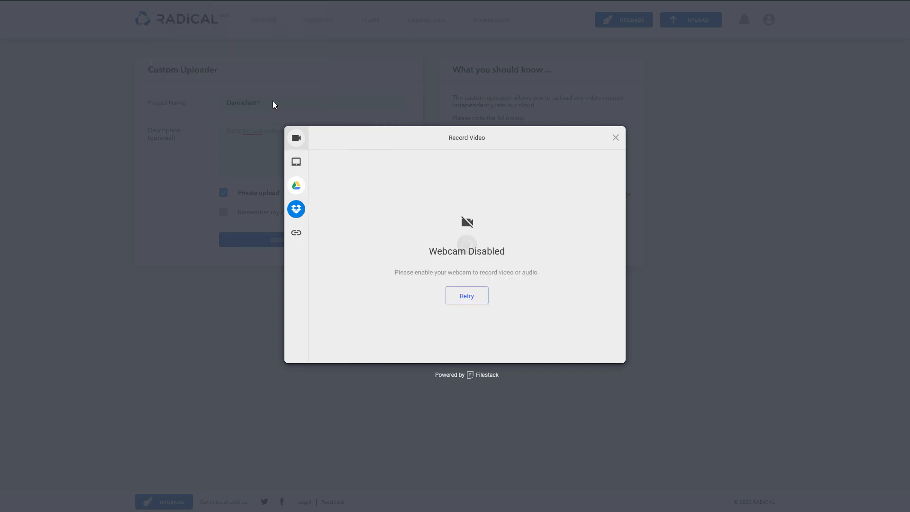
mouse_move(297, 164)
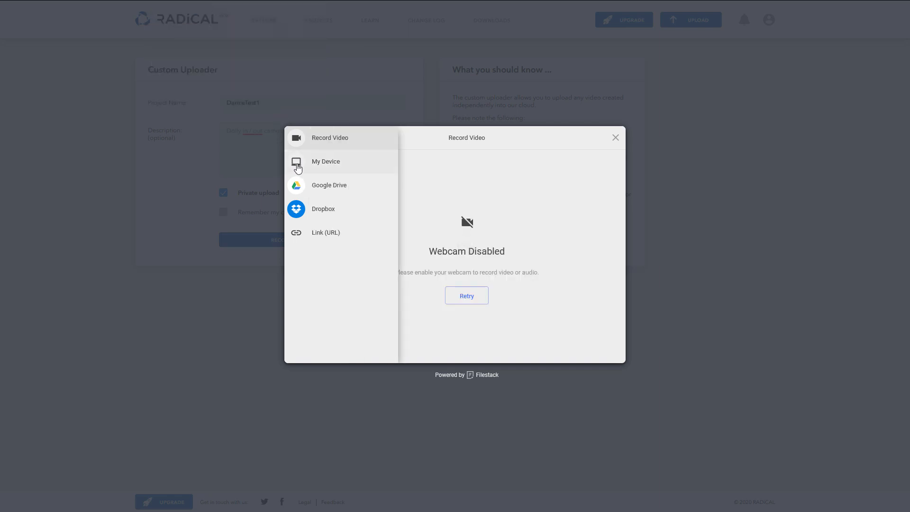
left_click(297, 164)
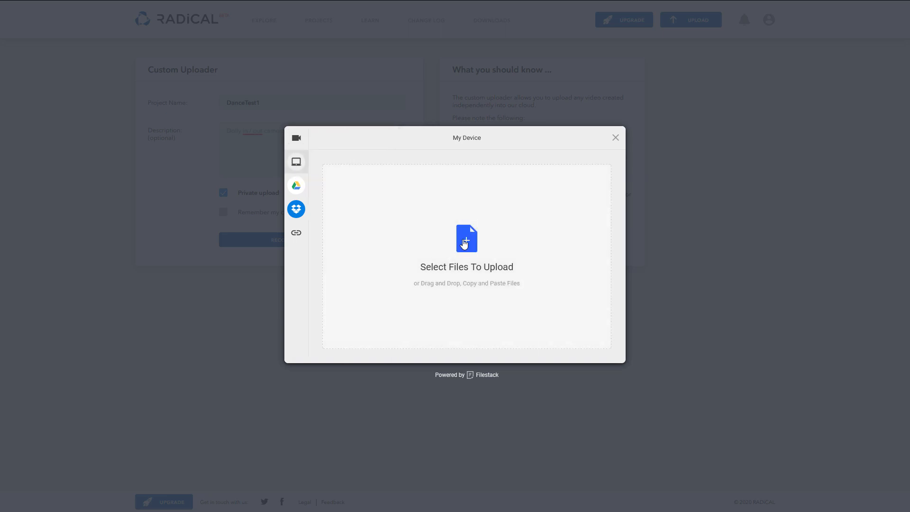
mouse_move(299, 235)
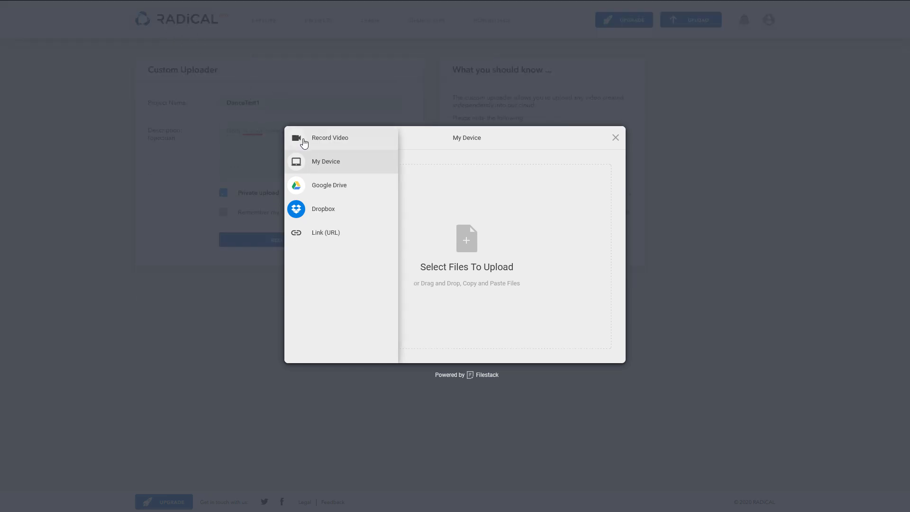
left_click(474, 241)
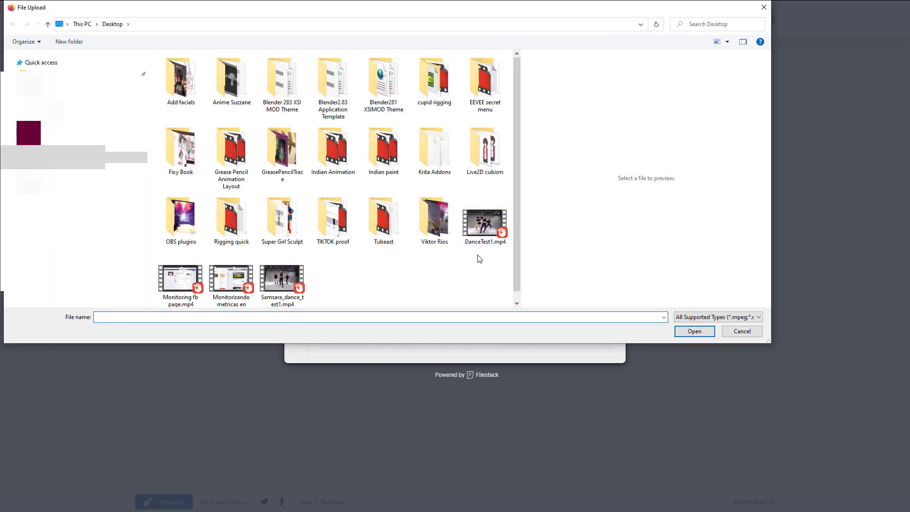
left_click(481, 222)
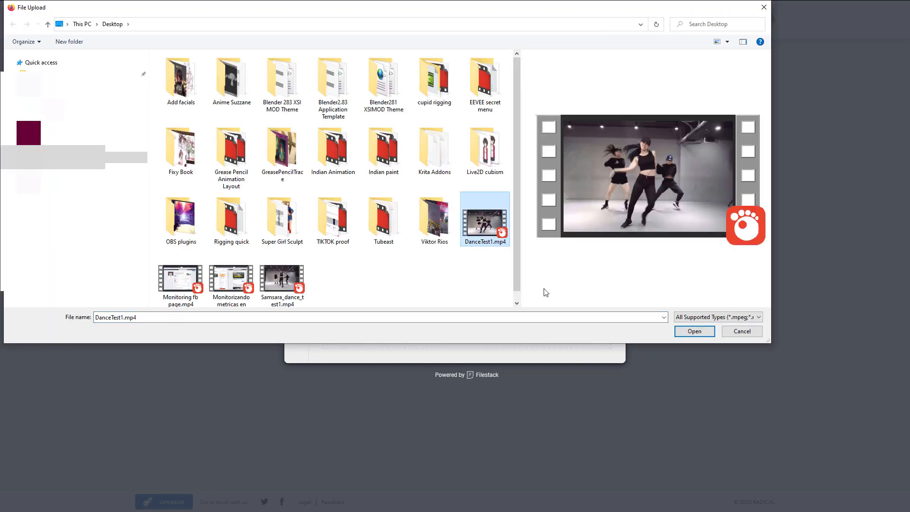
left_click(694, 332)
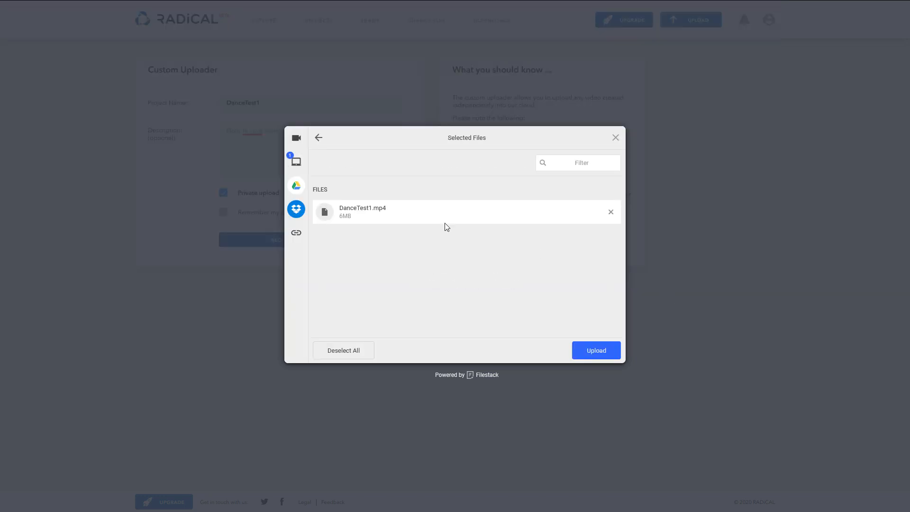
left_click(597, 353)
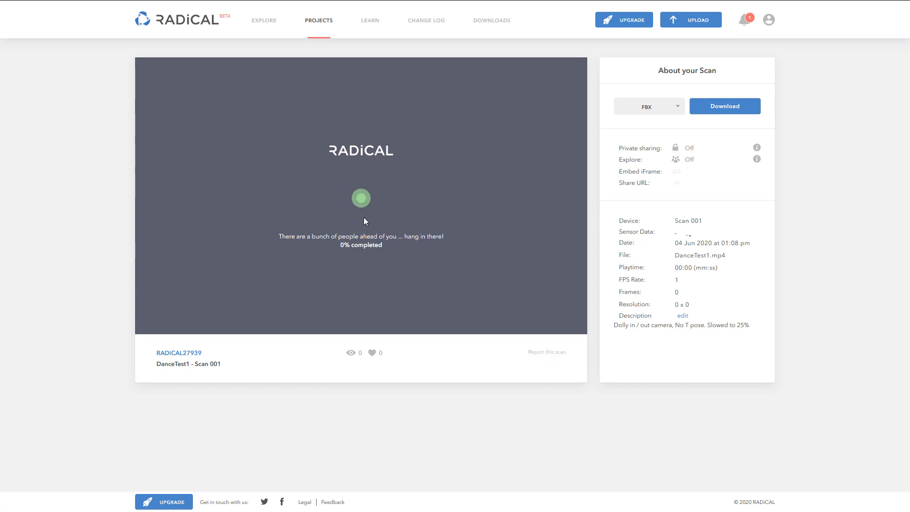
Check the processing notifications, open the DanceTest1 Scan 001 preview and review its Actors information
left_click(746, 22)
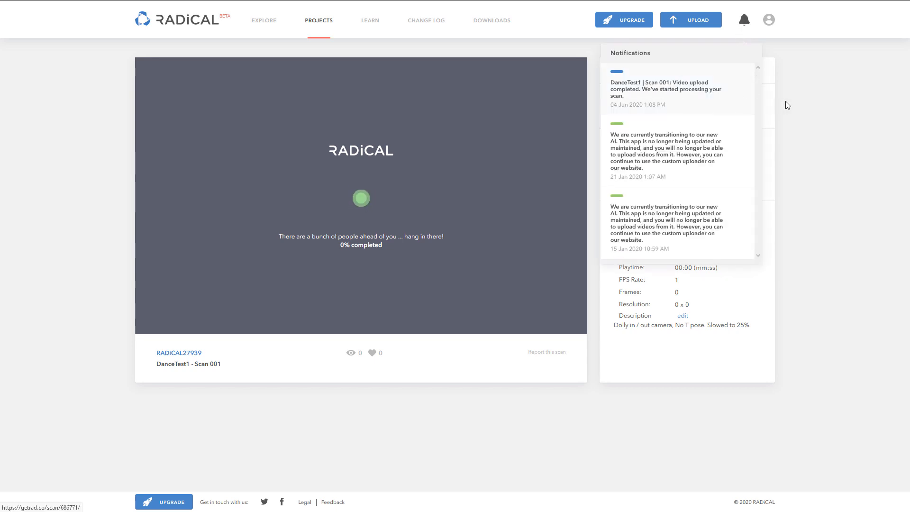
left_click(809, 100)
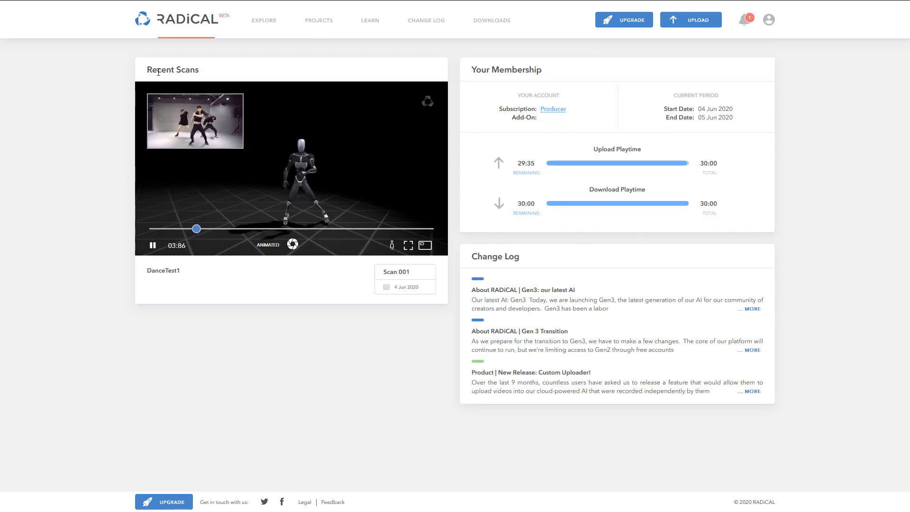
left_click(747, 22)
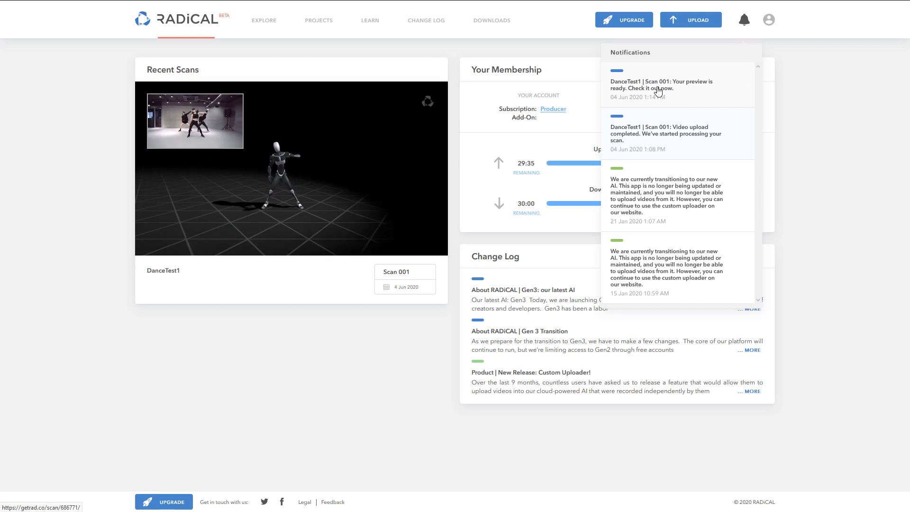
left_click(659, 90)
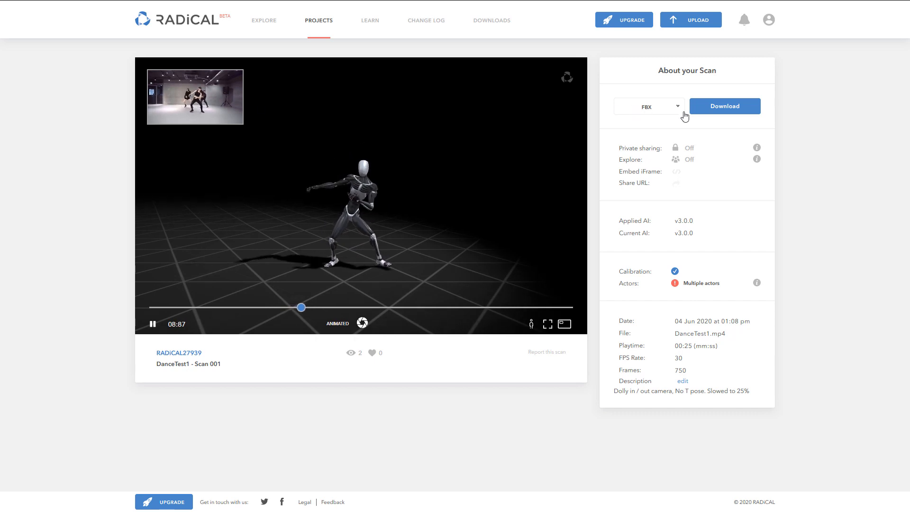
mouse_move(683, 153)
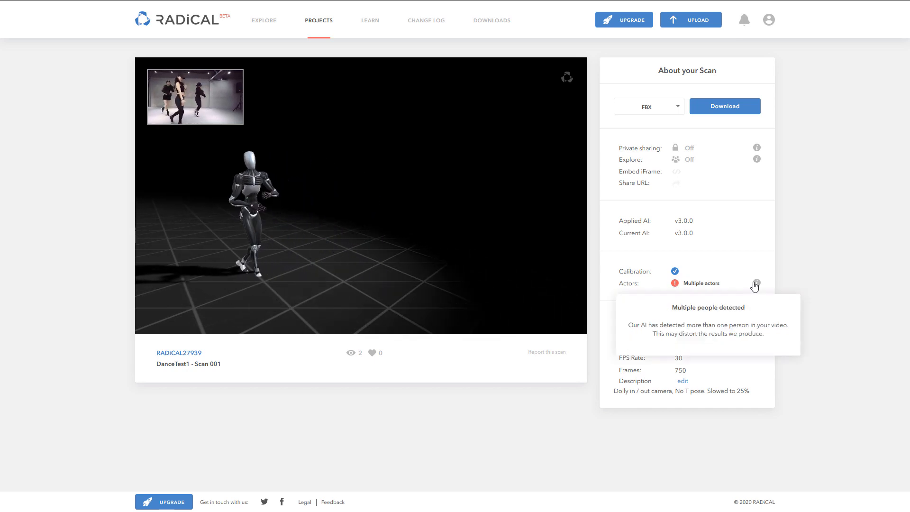
mouse_move(758, 285)
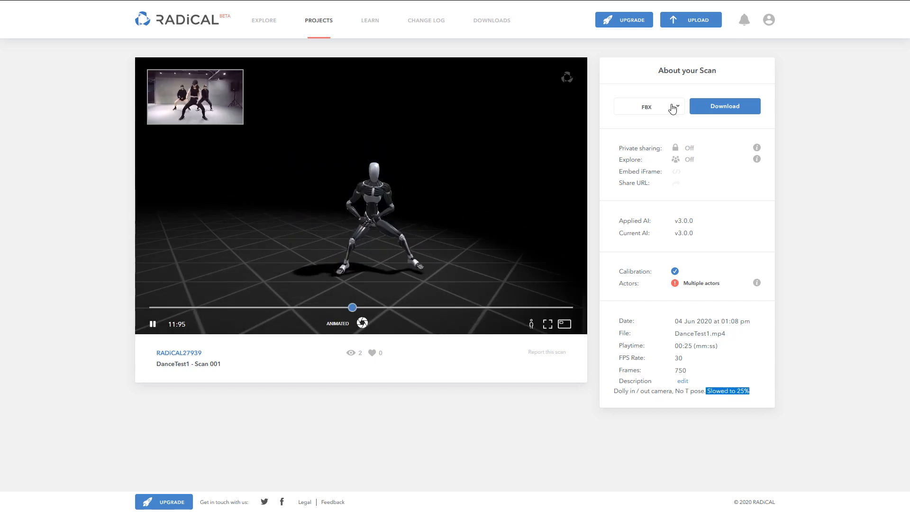
Download the DanceTest1 scan in FBX format and save dancetest1_scan-001.fbx to disk
left_click(630, 106)
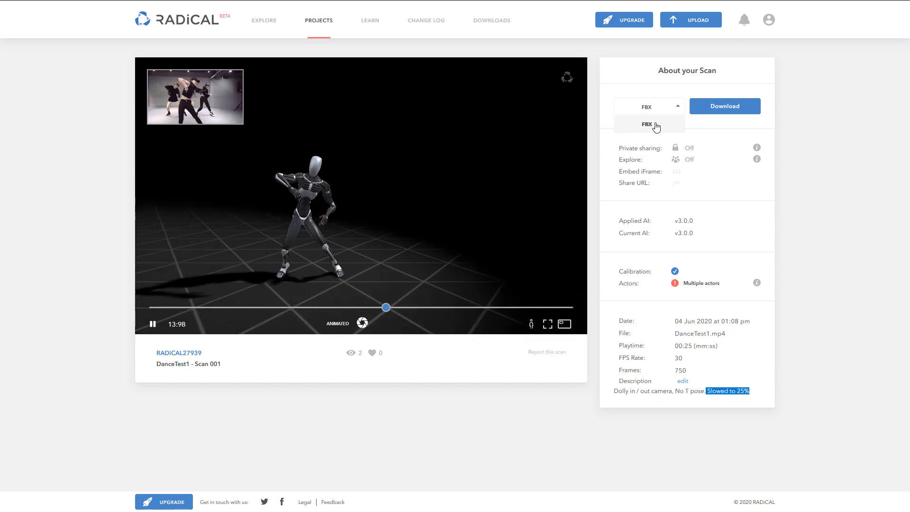
left_click(656, 125)
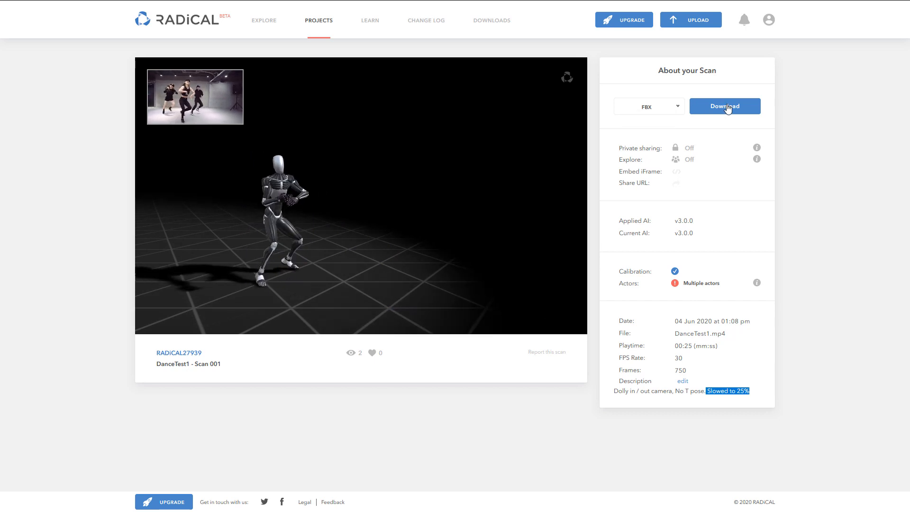
left_click(728, 107)
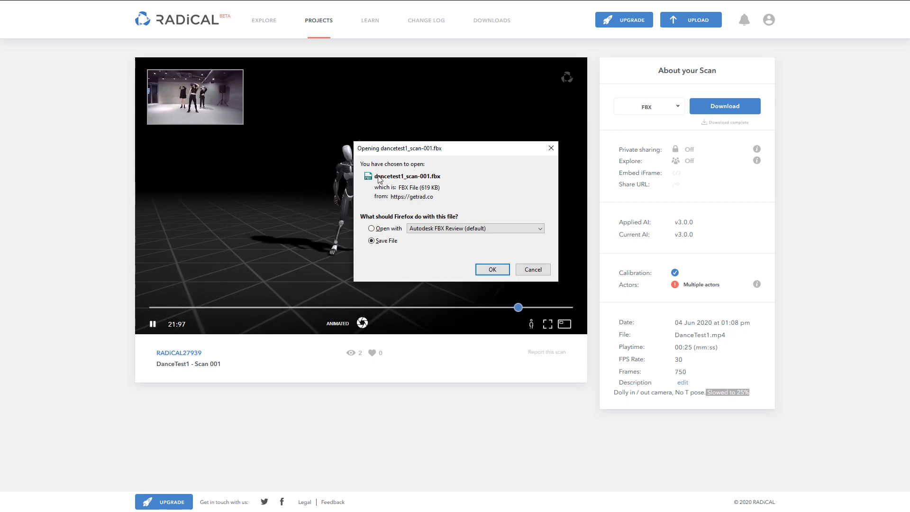
left_click(493, 269)
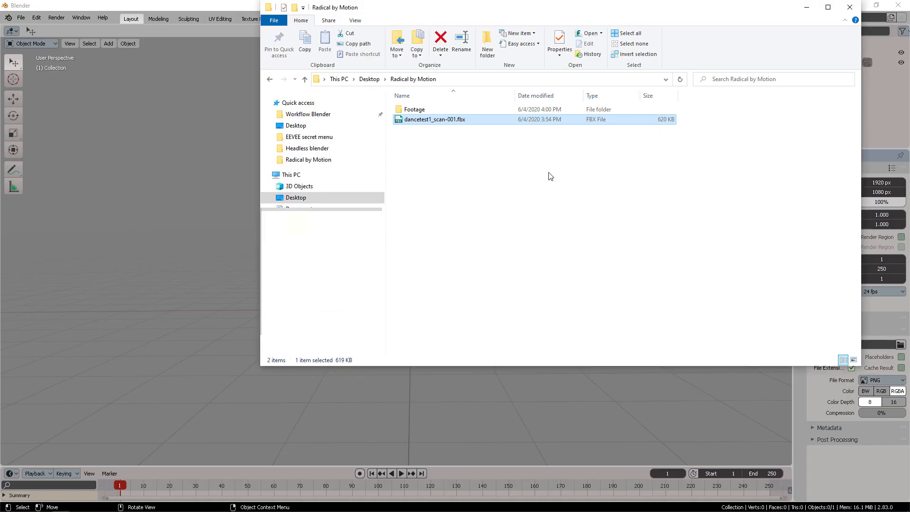
Switch to Blender and import dancetest1_scan-001.fbx from the Radical by Motion folder as FBX
key("F3")
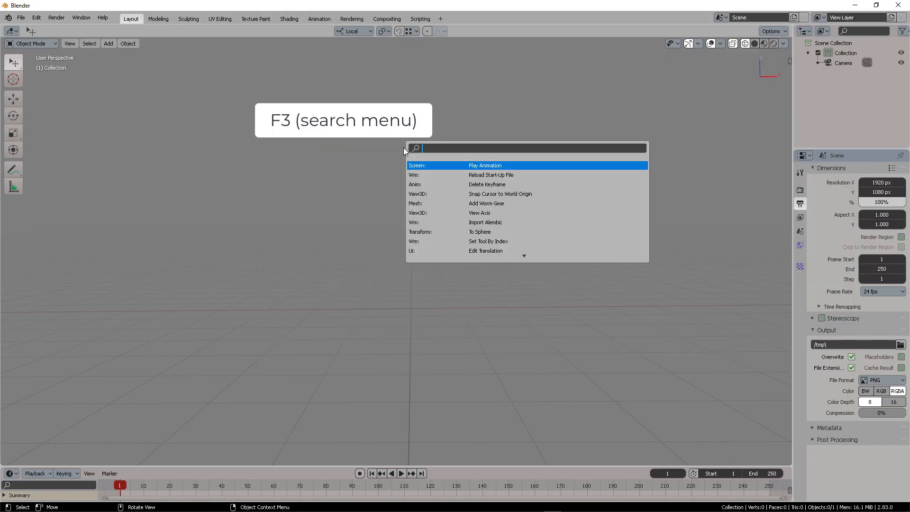
type("imp")
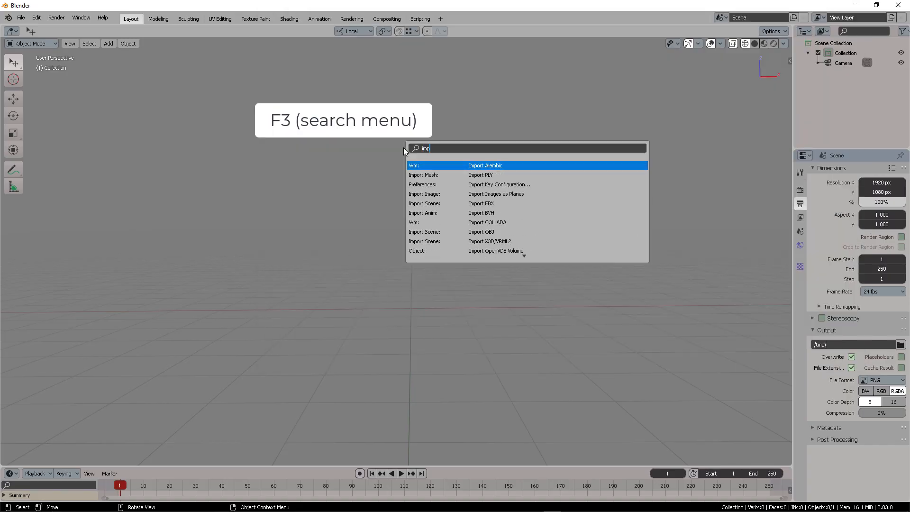
type("ort fbx")
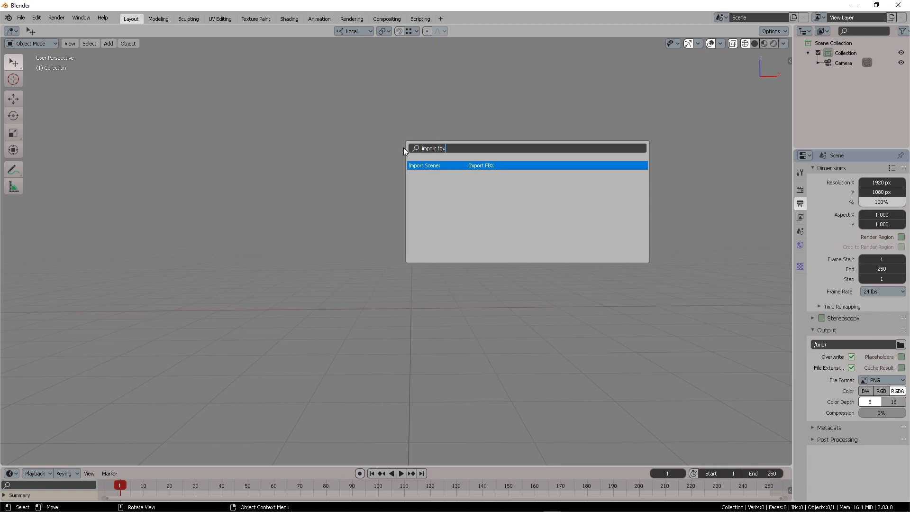
key("Return")
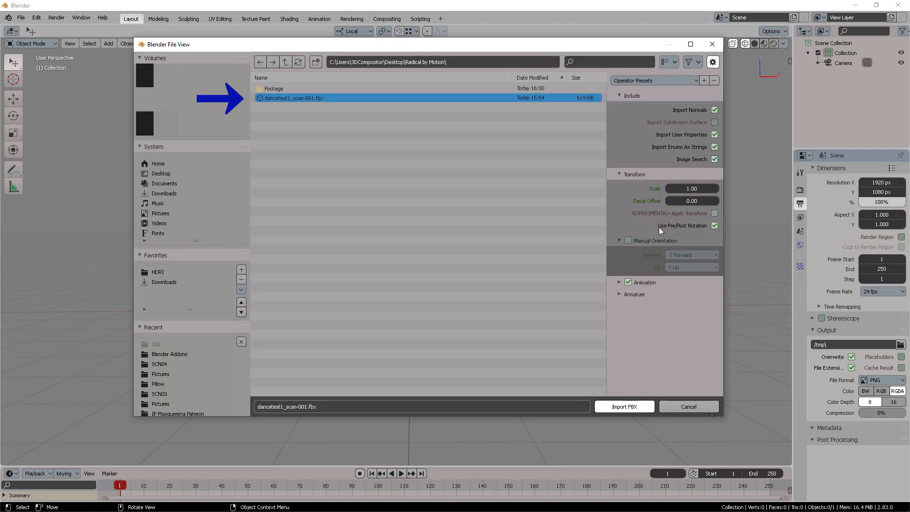
left_click(634, 294)
left_click(625, 407)
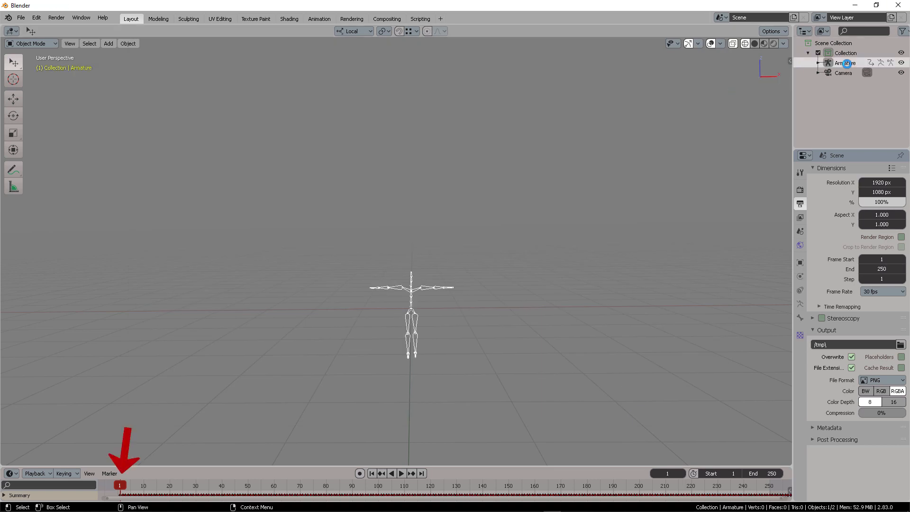
Enlarge the timeline, locate the last mocap keyframe at frame 750, and set the scene's end frame to 750
left_click_drag(743, 467, 743, 358)
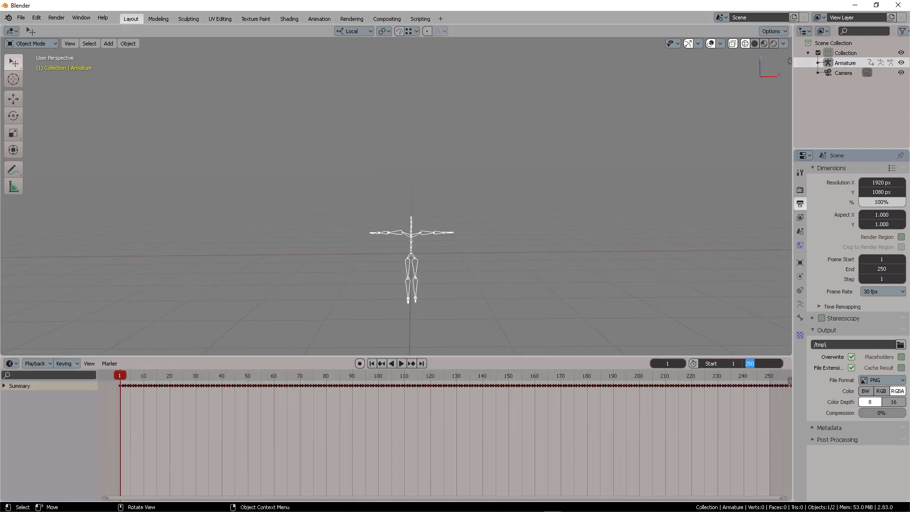
type("0")
key("Return")
scroll(722, 376, "down", 5)
left_click(722, 377)
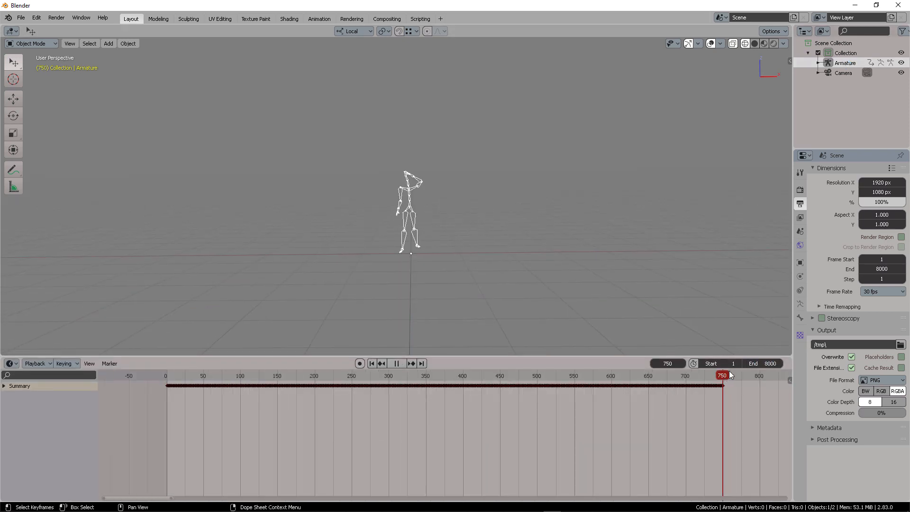
type("75")
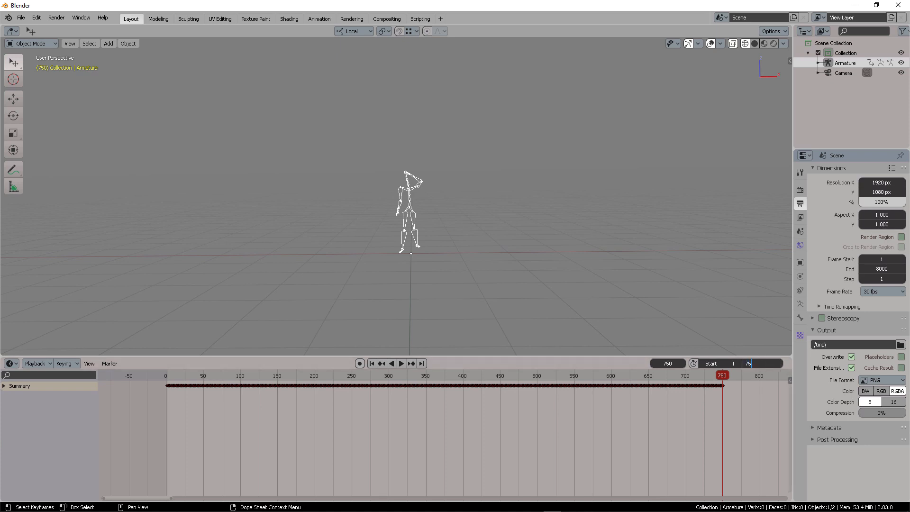
type("0")
key("Return")
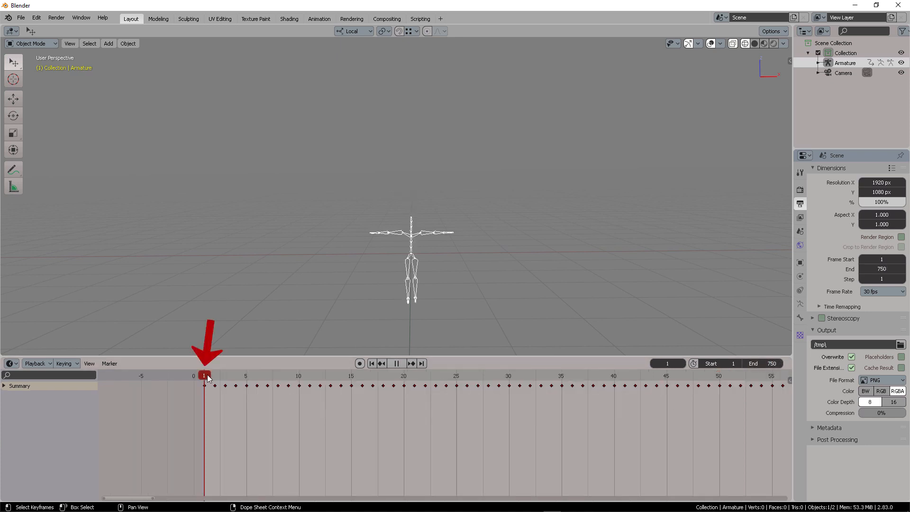
Advance to frame 2 to view the first dance pose and put the armature into Edit Mode
key("Right")
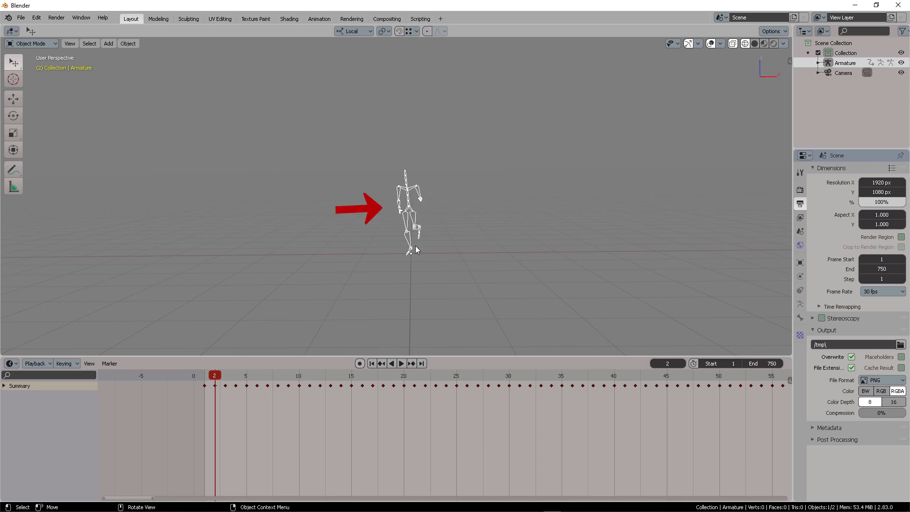
scroll(473, 224, "up", 5)
middle_click_drag(473, 224, 465, 258)
left_click(48, 43)
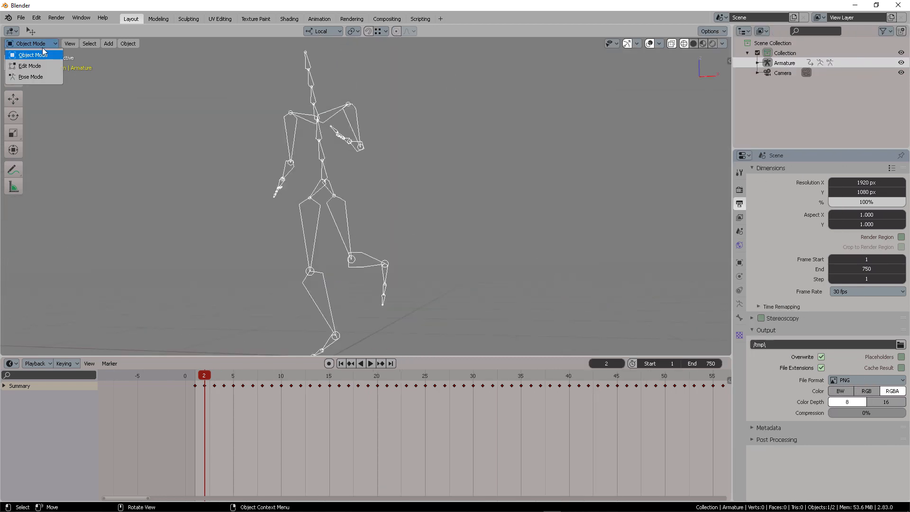
left_click(32, 67)
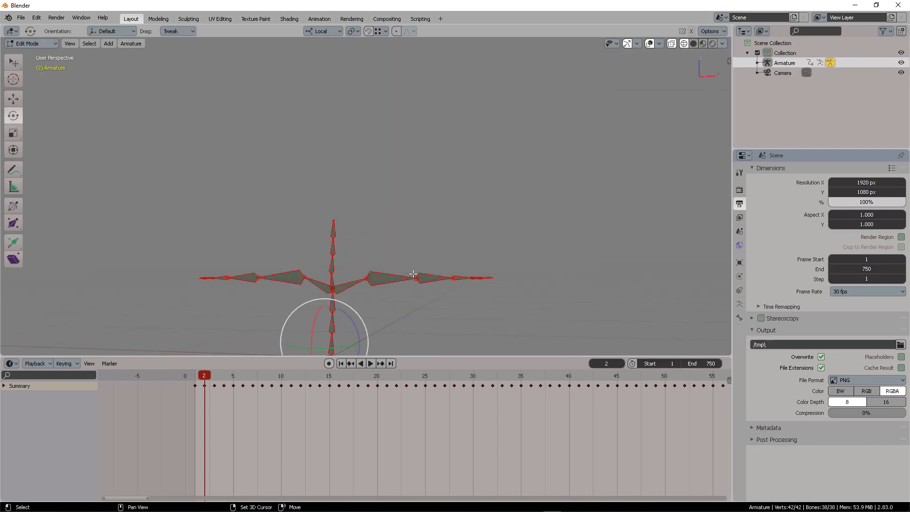
Deselect all bones, select the left thigh bone, and examine its name in the bone properties
middle_click_drag(413, 274, 414, 155, "shift")
key("alt+a")
mouse_move(407, 189)
middle_mouse_down()
mouse_move(400, 218)
mouse_move(383, 223)
mouse_move(383, 201)
mouse_move(322, 154)
mouse_move(400, 157)
mouse_move(400, 175)
middle_mouse_up()
scroll(380, 194, "up", 4)
left_click(341, 203)
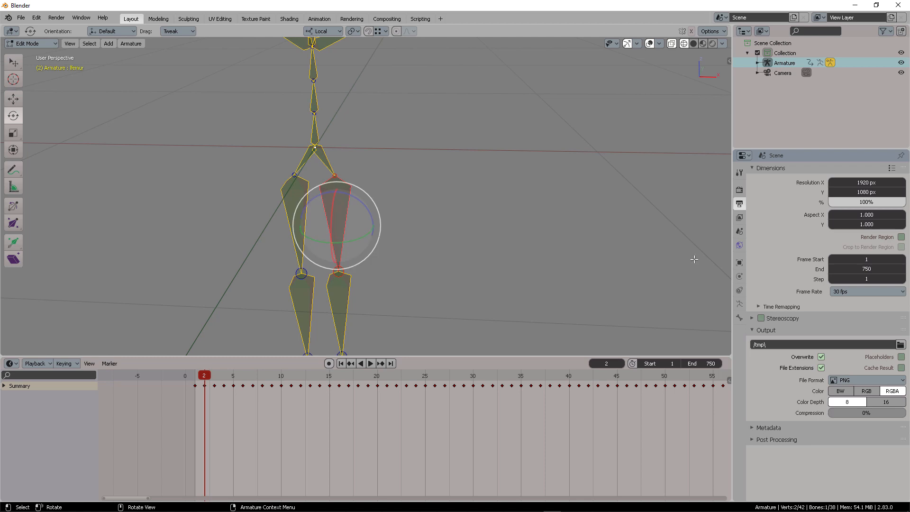
left_click(741, 318)
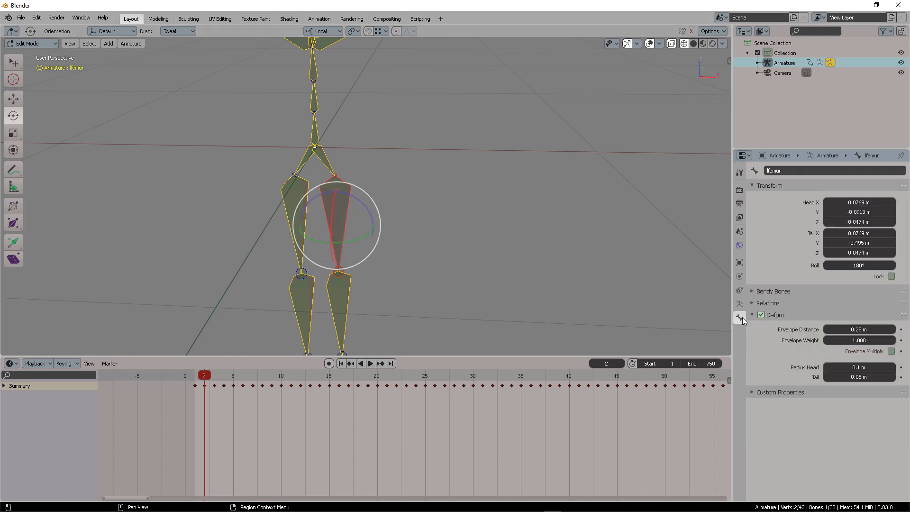
left_click(784, 175)
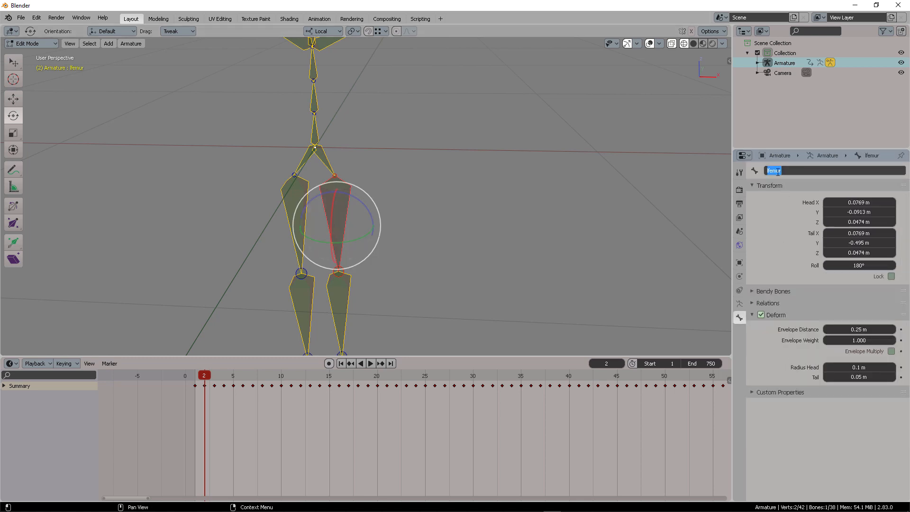
left_click(665, 190)
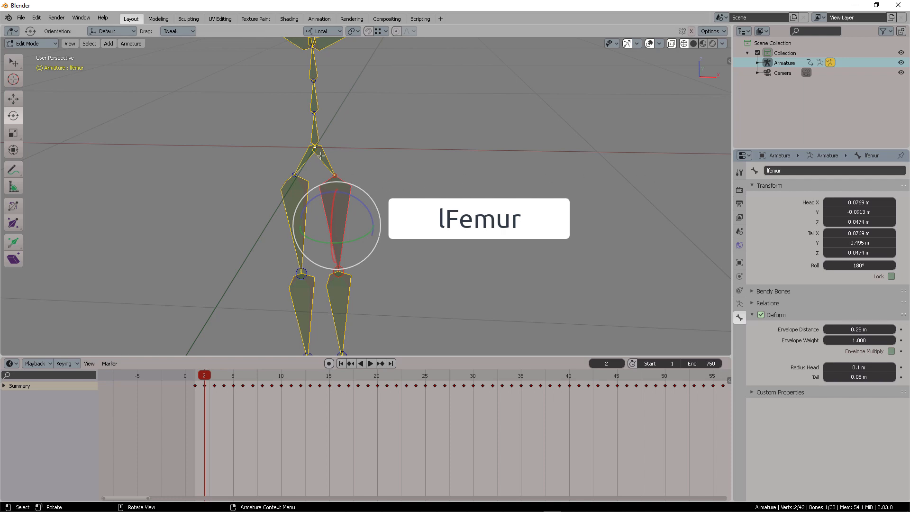
Select the left shin bone below the thigh and examine how it is named in the bone properties
left_click(343, 302)
middle_click_drag(343, 302, 345, 229, "shift")
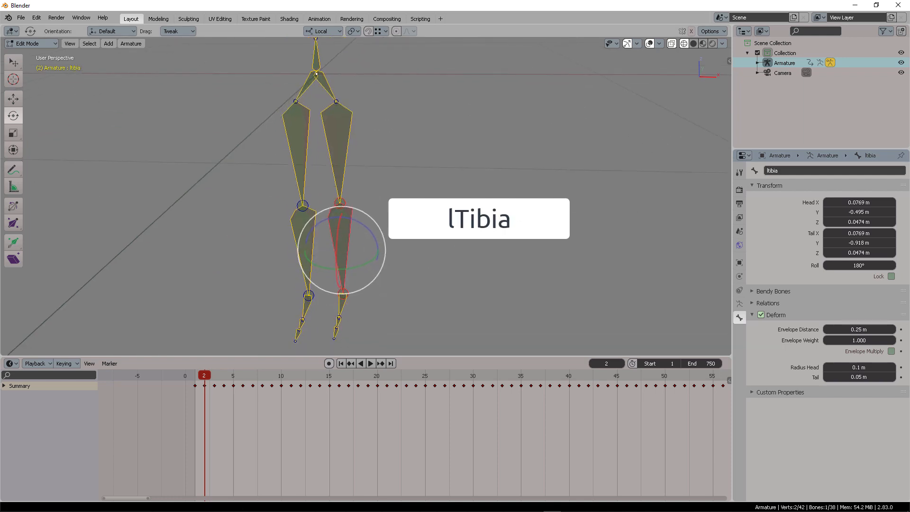
left_click(791, 171)
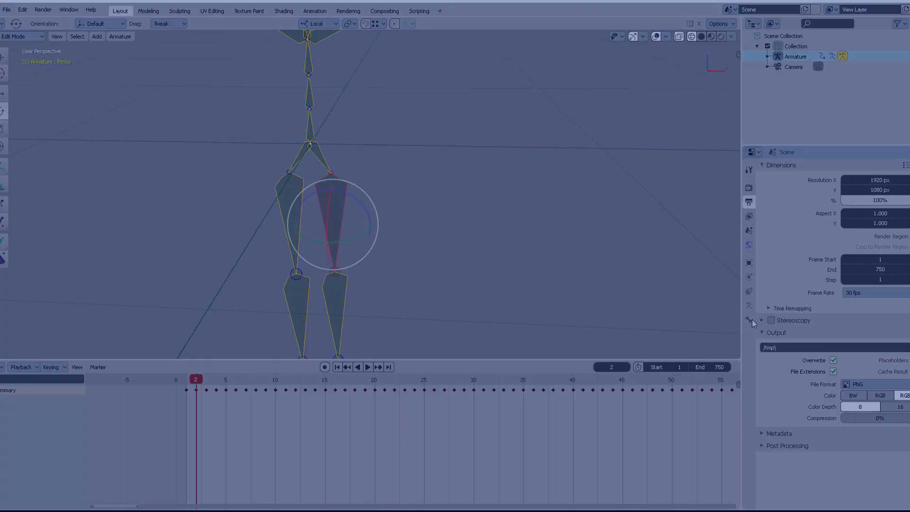
left_click(751, 321)
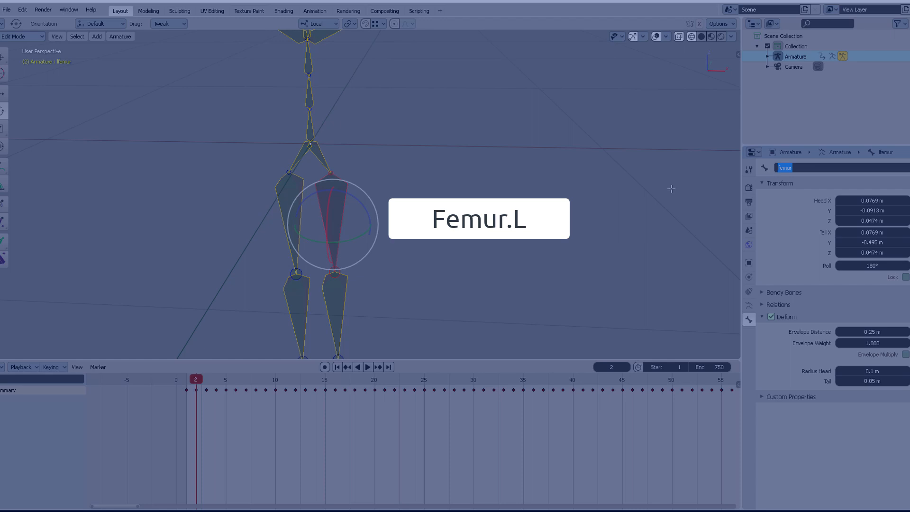
left_click(343, 304)
middle_click_drag(444, 294, 445, 225, "shift")
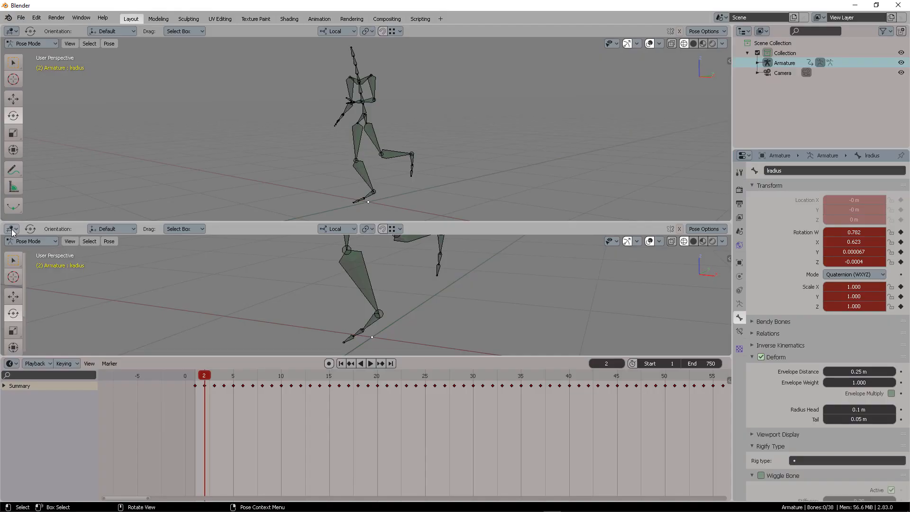
Change the lower 3D viewport to the Nonlinear Animation editor and reduce its height
left_click(12, 228)
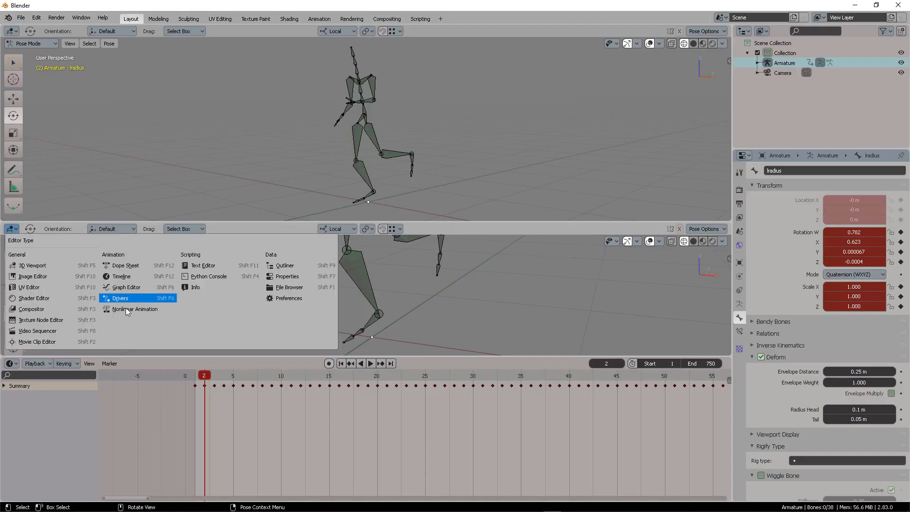
left_click(155, 311)
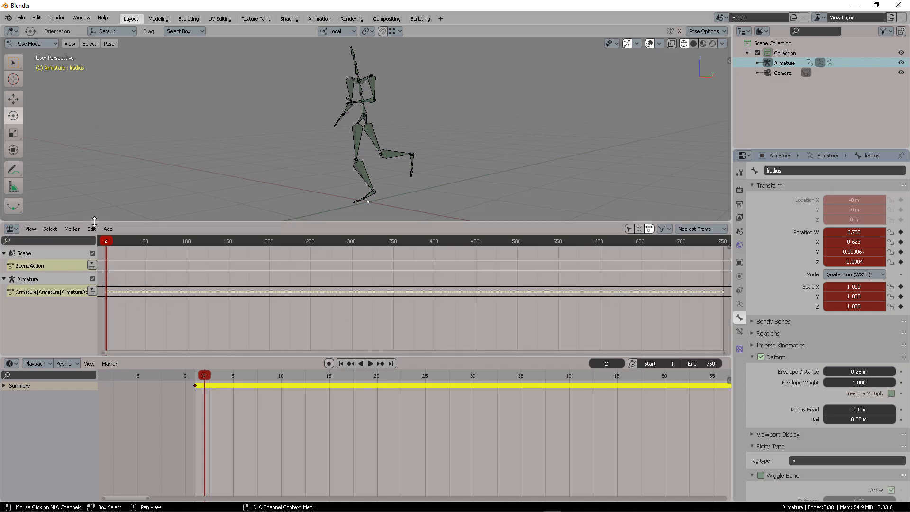
left_click_drag(95, 221, 94, 269)
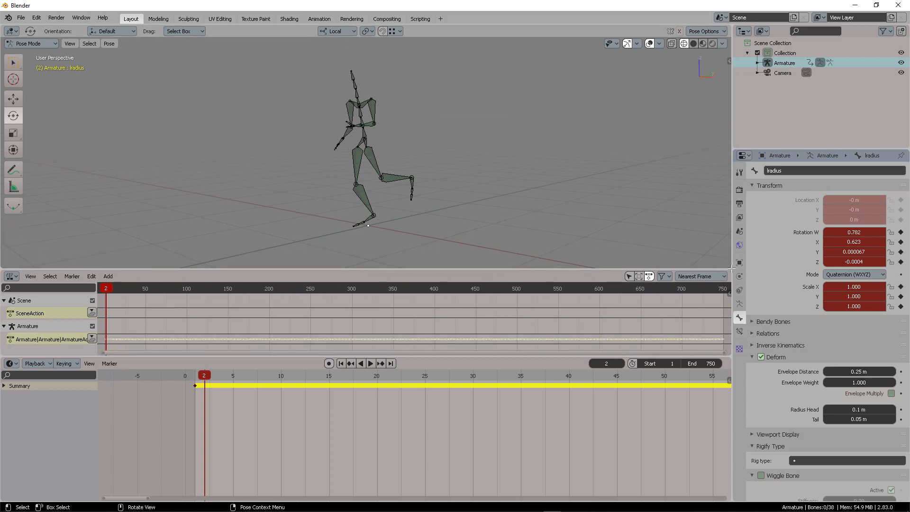
Split the Nonlinear Animation area vertically and change the new area to a Dope Sheet in Action Editor mode
left_click_drag(730, 269, 314, 277)
left_click(322, 277)
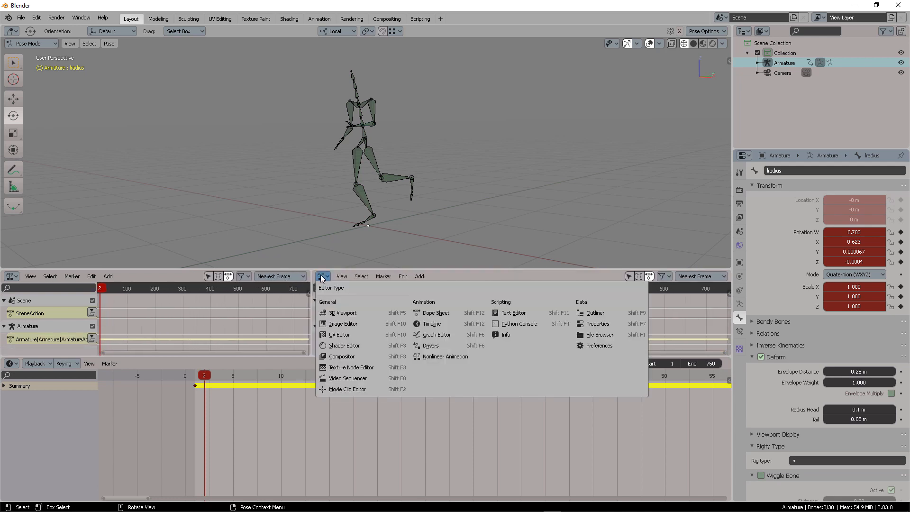
left_click(435, 313)
left_click(362, 277)
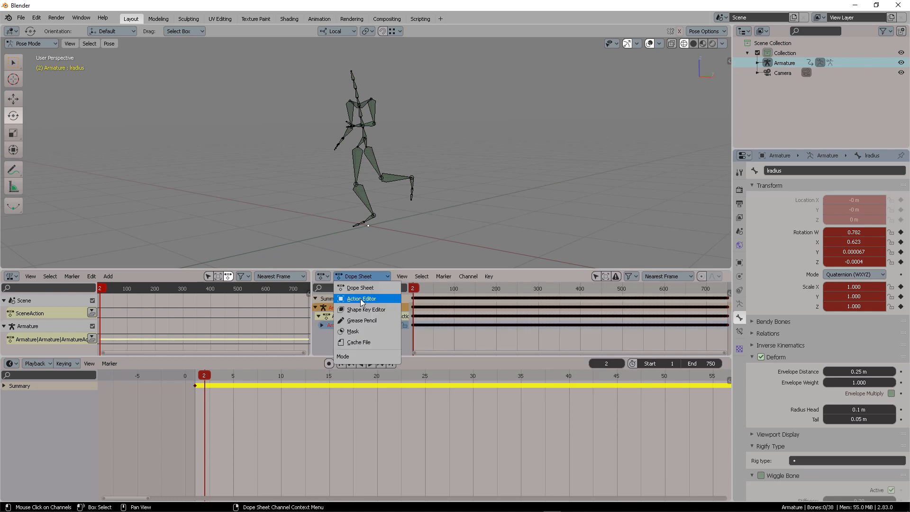
left_click(370, 299)
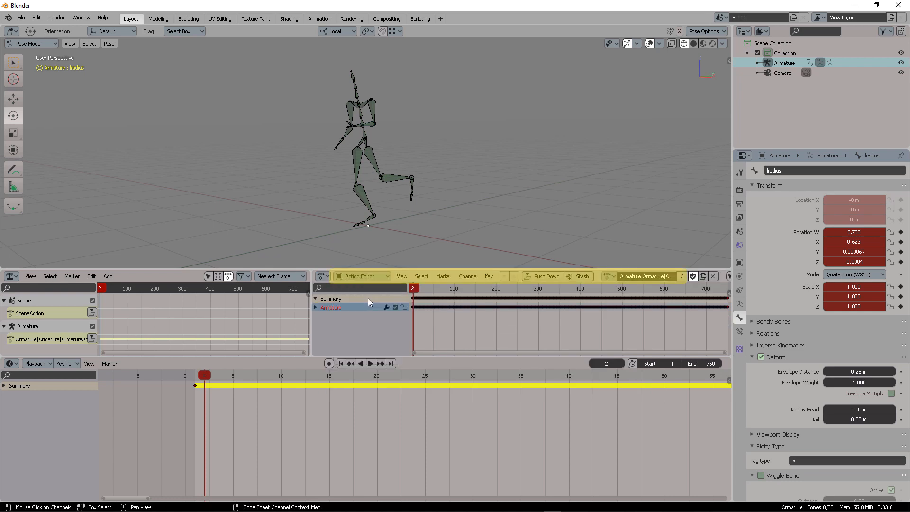
Expand the Armature channels in a maximized Action Editor and scrub the keyframes to frame 258
left_click(317, 308)
key("ctrl+space")
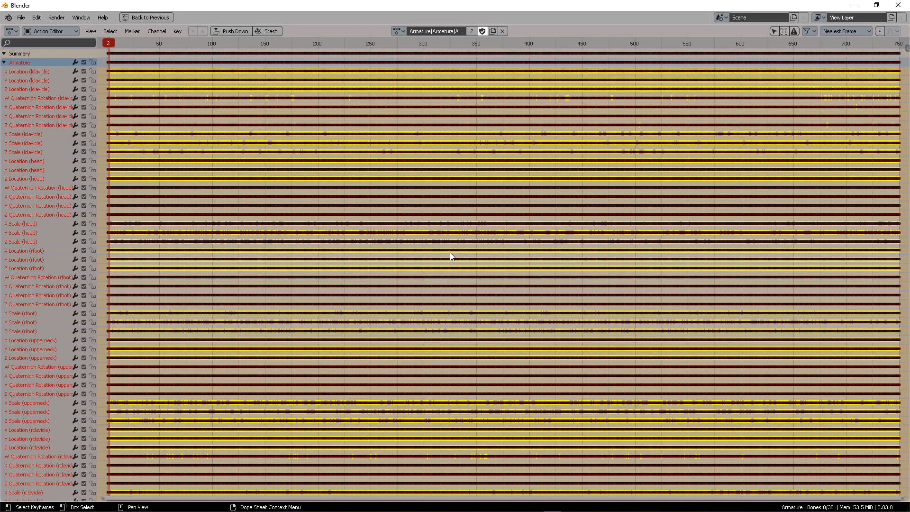
left_click_drag(151, 43, 379, 43)
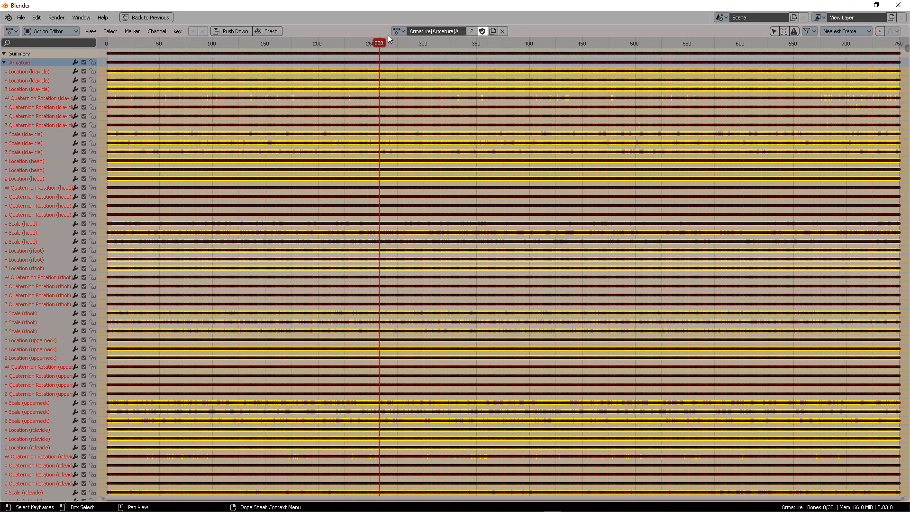
Check the list of available actions and rename the armature's action Dance_Mocap
left_click(403, 32)
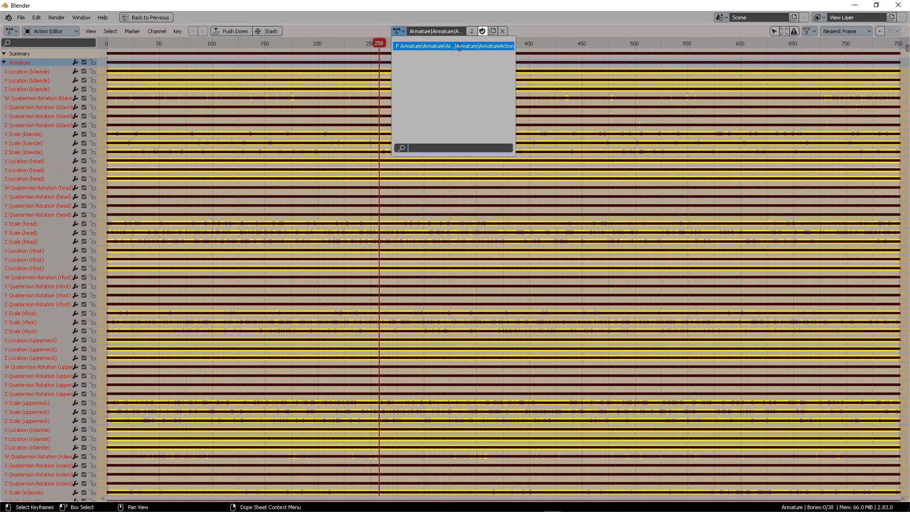
left_click(454, 32)
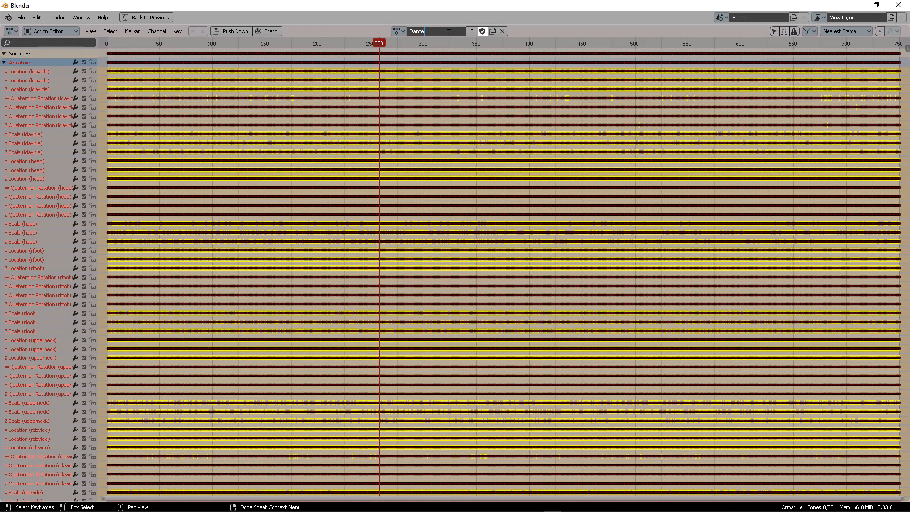
type("Mocap")
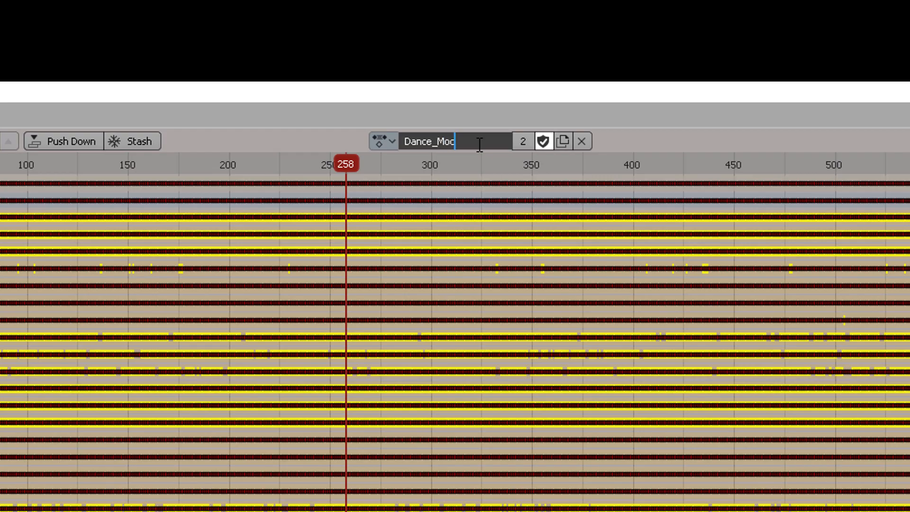
key("Return")
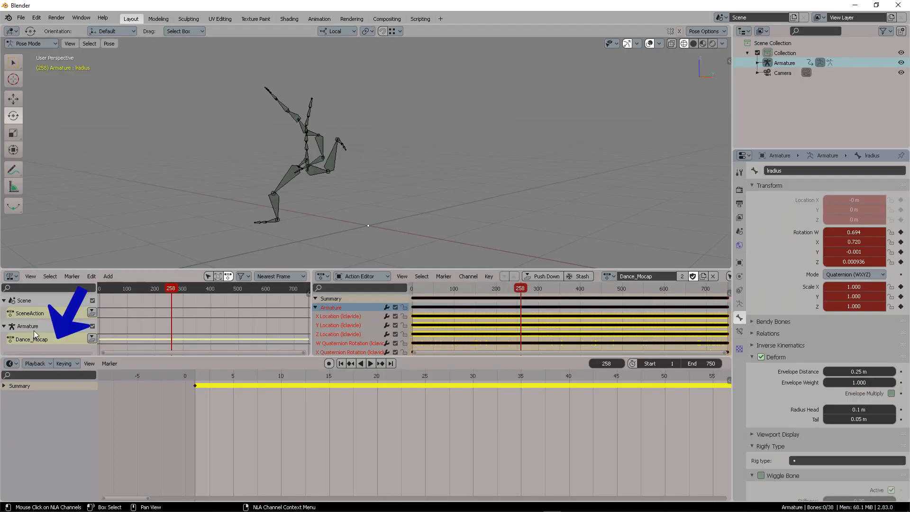
Increase the height of the Nonlinear Animation and Action Editor areas and collapse the Armature channels
left_click_drag(111, 356, 112, 406)
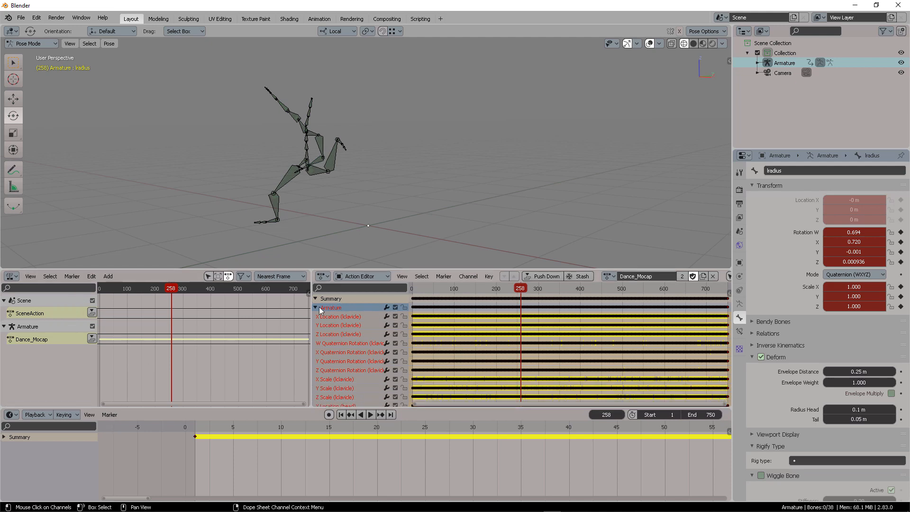
left_click(316, 307)
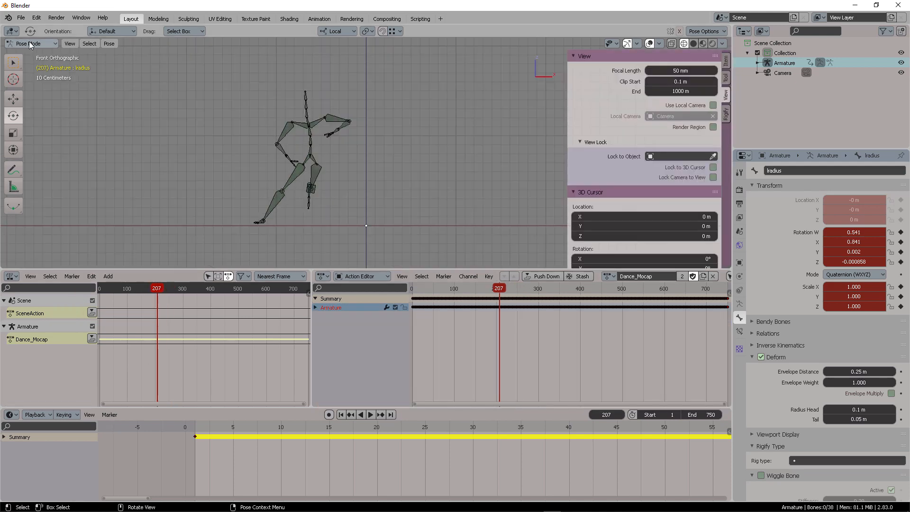
Switch the armature to Object Mode and look through the types of objects that can be added to the scene
left_click(30, 43)
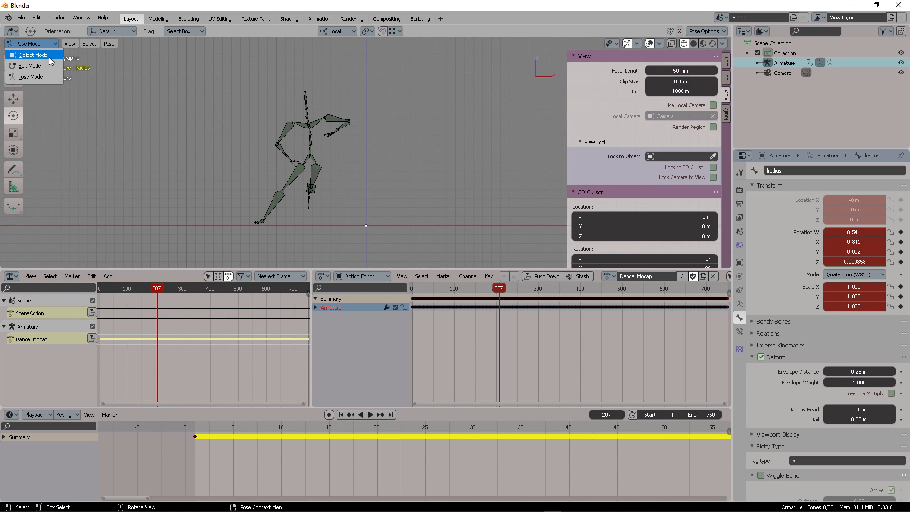
left_click(49, 55)
key("shift+a")
mouse_move(444, 158)
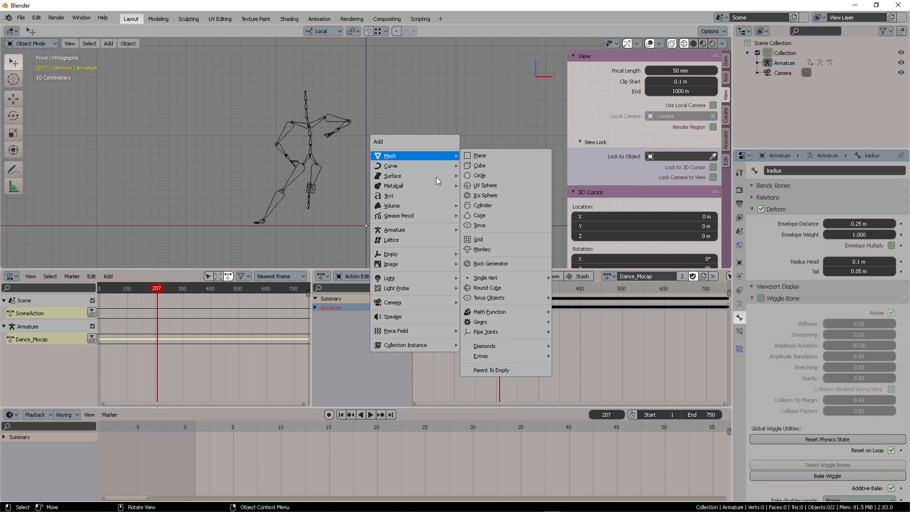
mouse_move(423, 263)
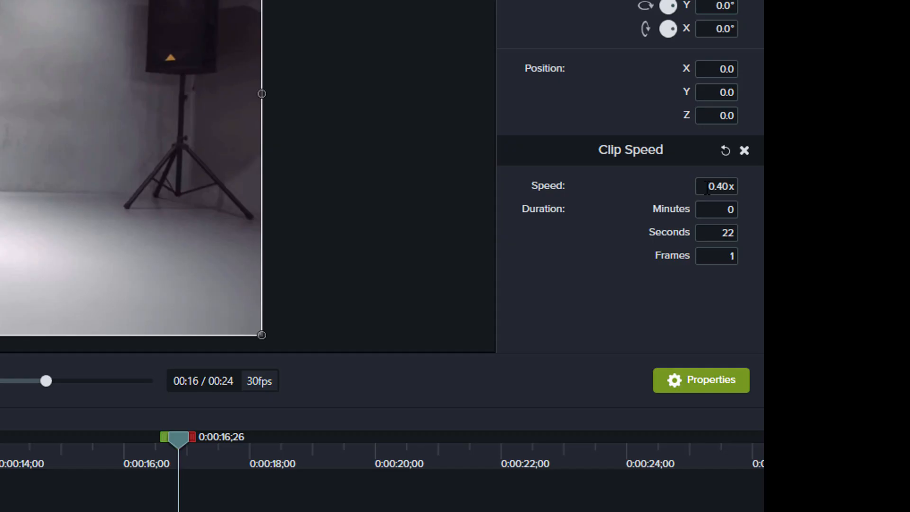
Switch to the video editor and check the dance11 clip's speed setting and its timeline
double_click(707, 188)
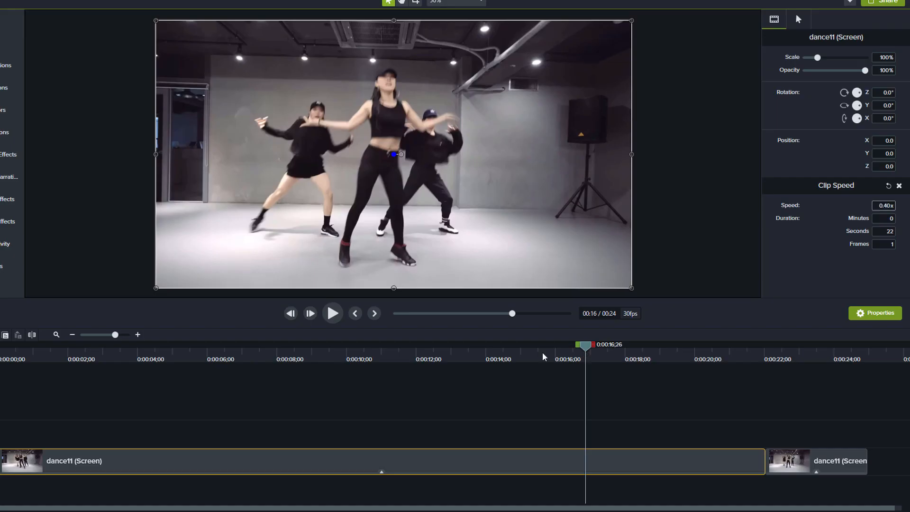
left_click_drag(543, 352, 356, 354)
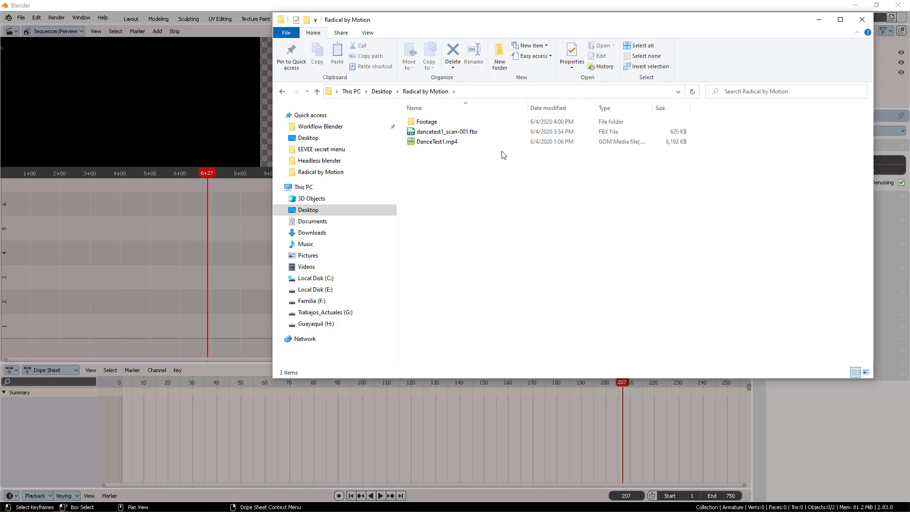
Add DanceTest1.mp4 from the Radical by Motion folder to Blender's video sequencer as a movie strip
left_click(468, 142)
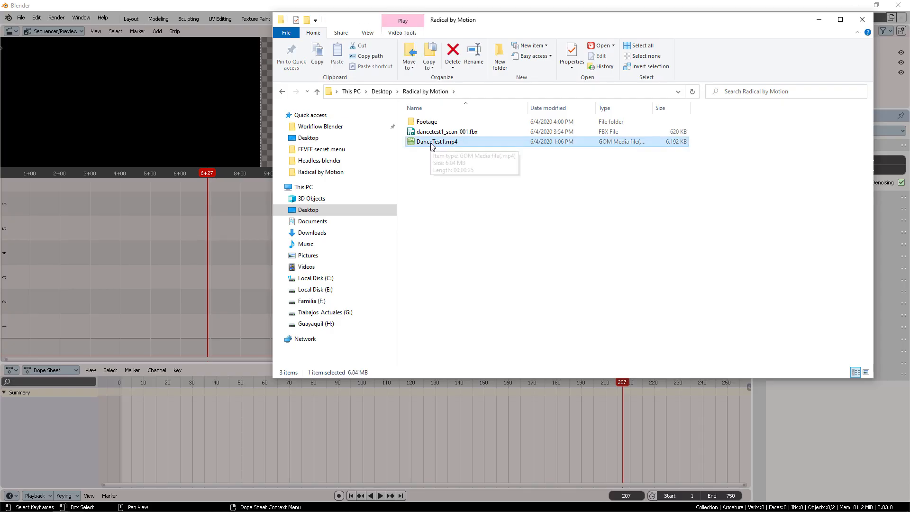
left_click_drag(433, 145, 192, 247)
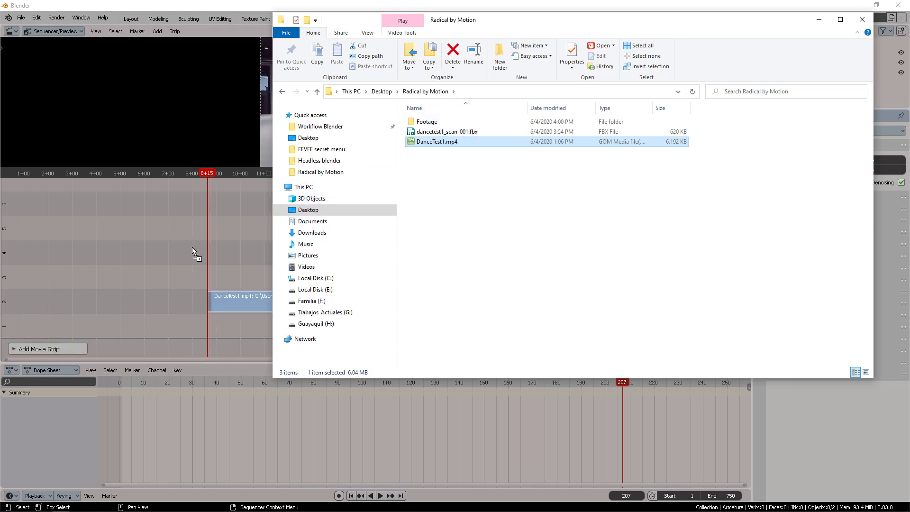
left_click(210, 244)
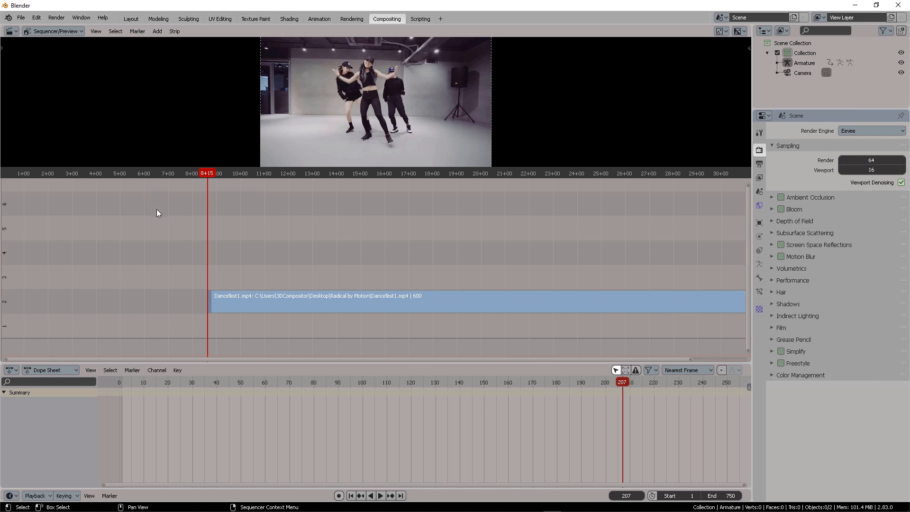
Show the sequencer's tools, display its time in frames, and move the DanceTest1.mp4 strip to start at frame 1
key("ctrl+t")
key("t")
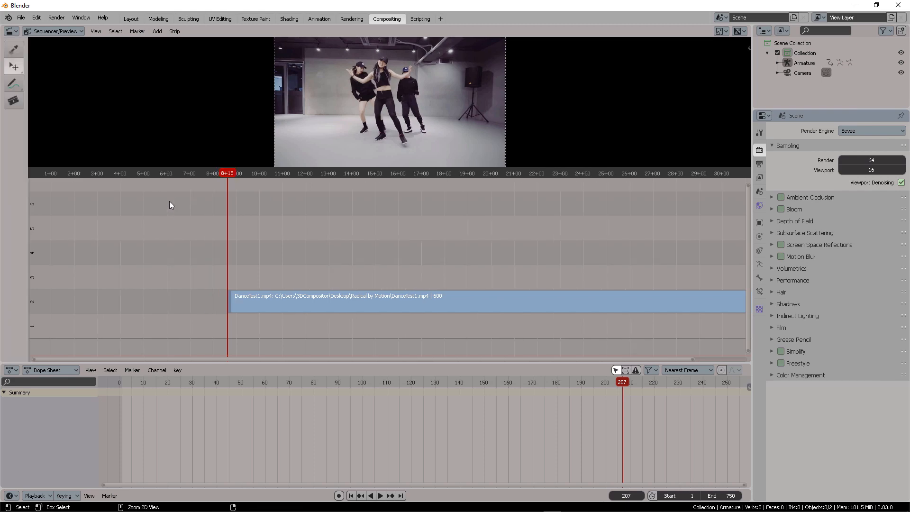
key("Home")
left_click_drag(309, 302, 57, 305)
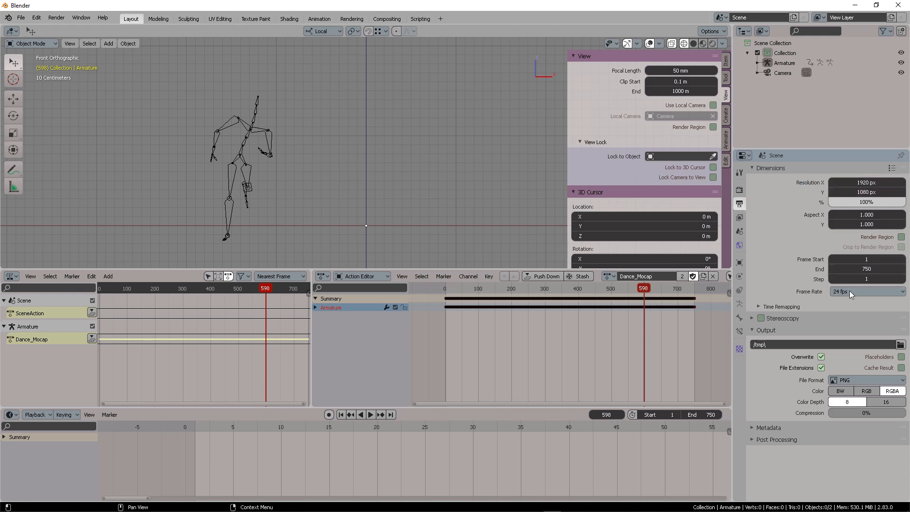
Set the scene's output frame rate to 30 fps
left_click(863, 291)
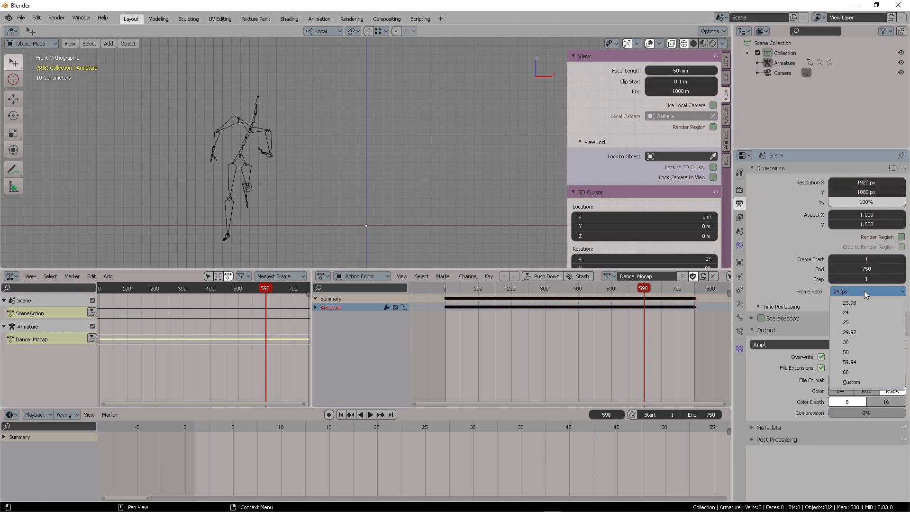
left_click(858, 341)
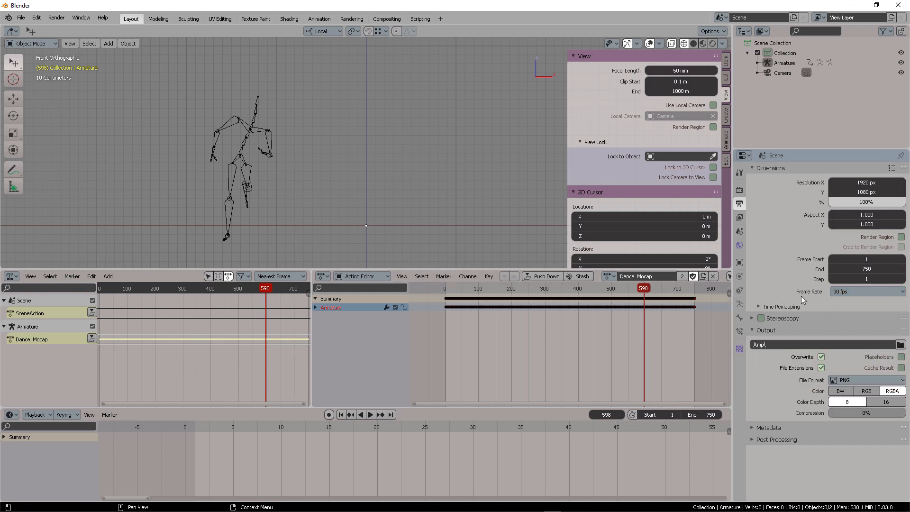
left_click(849, 290)
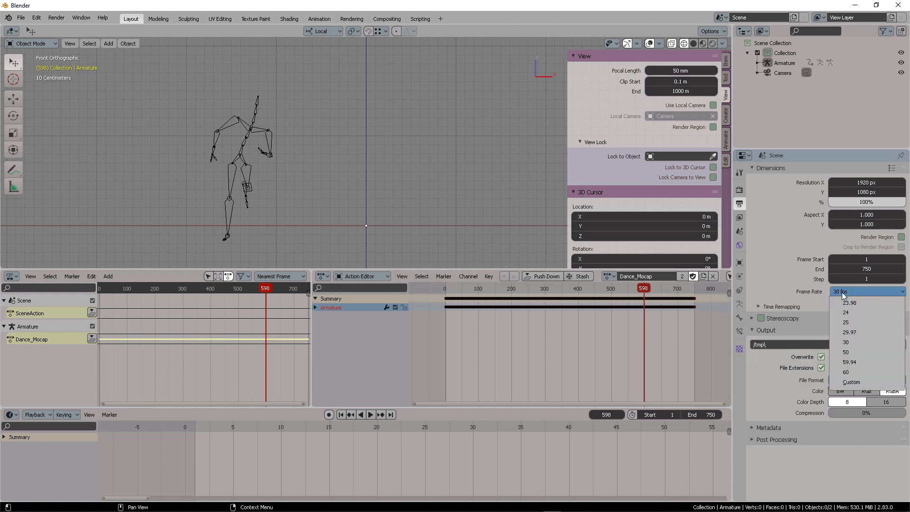
left_click(855, 341)
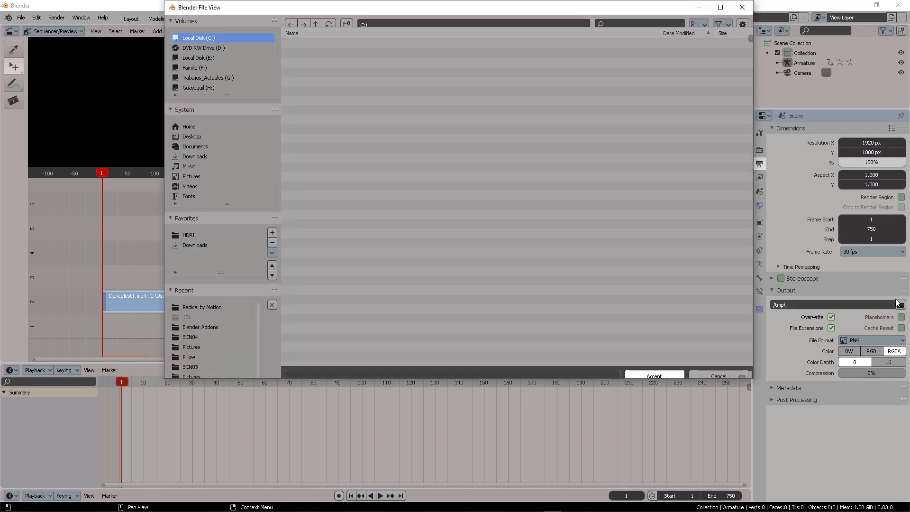
Create a folder named DanceTest_A inside Radical by Motion for the render output
left_click(901, 305)
left_click(202, 307)
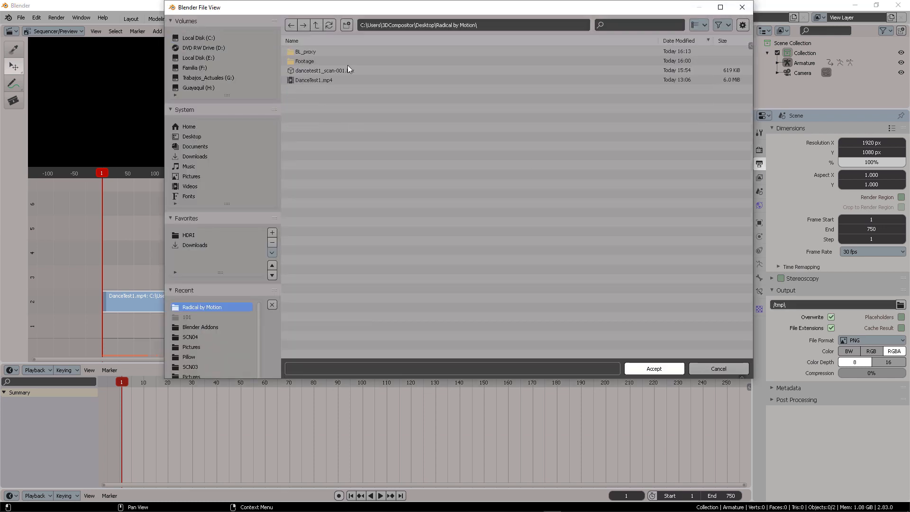
left_click(347, 24)
type("DanceTest")
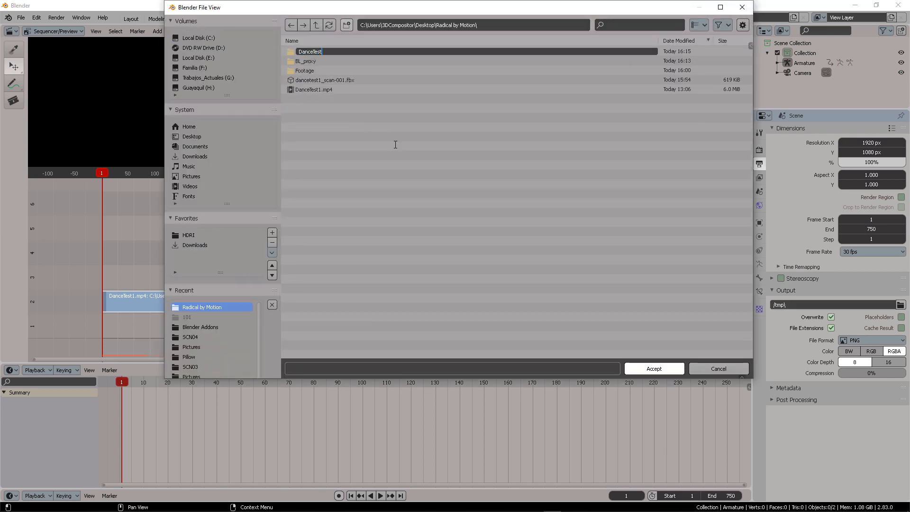
type("_A")
key("Return")
Set the render output to the file name DanceTest_seq inside the DanceTest_A folder
double_click(331, 52)
left_click(321, 366)
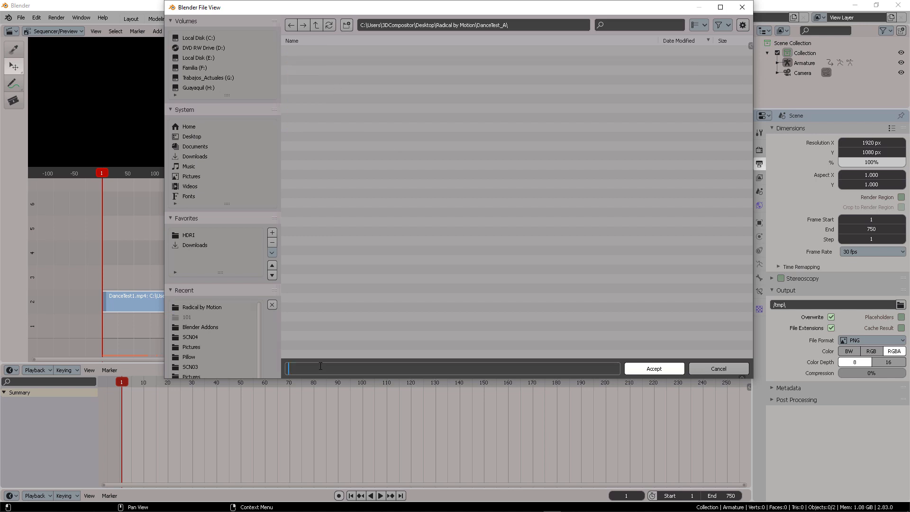
type("DanceTest_seq")
left_click(654, 369)
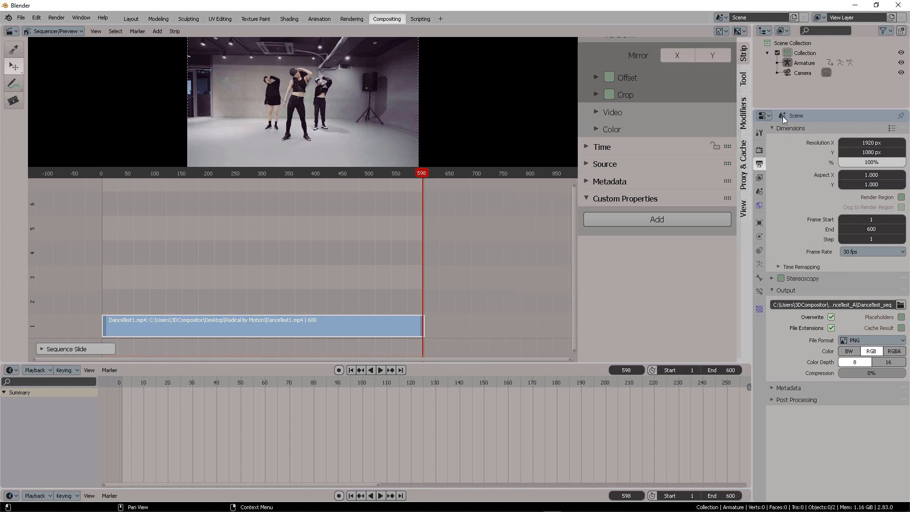
Render the dance video strip as an animation to the PNG output sequence
left_click(56, 18)
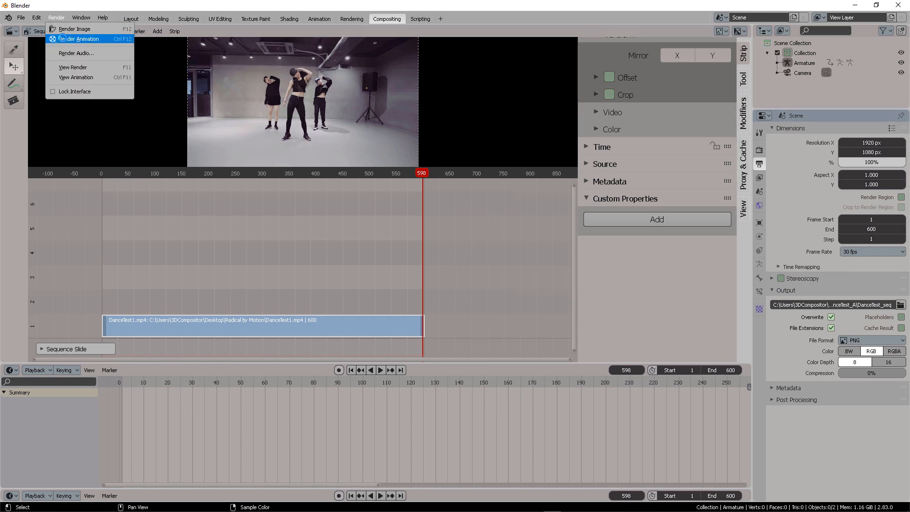
left_click(65, 40)
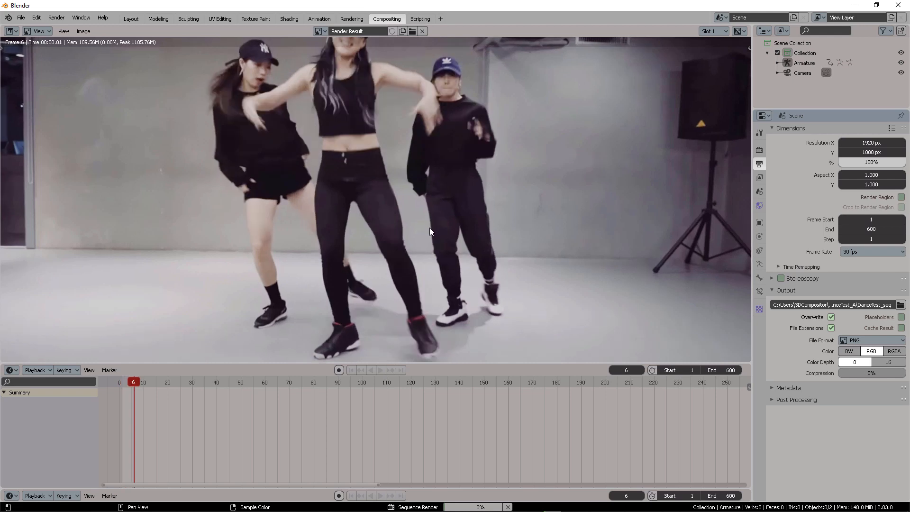
scroll(430, 229, "down", 1)
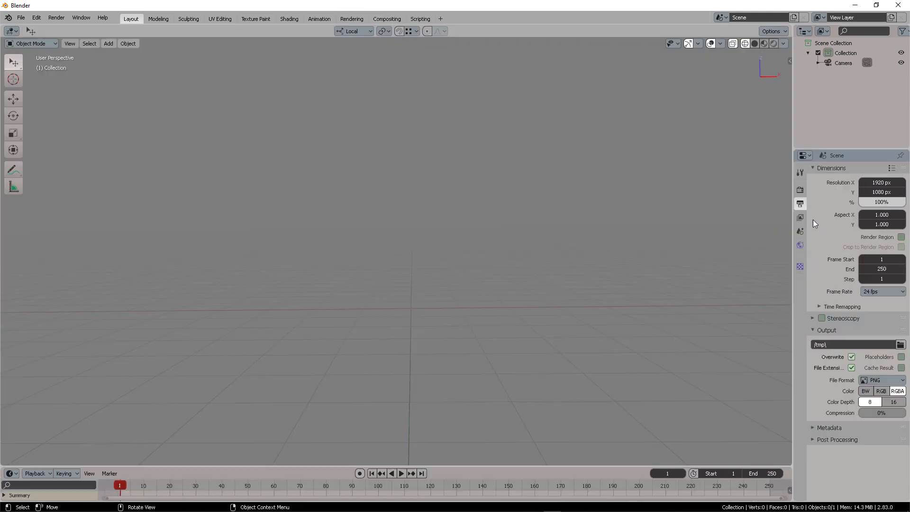
Set the new scene's frame rate to 30 fps and import dancetest1_scan-001.fbx
left_click(880, 292)
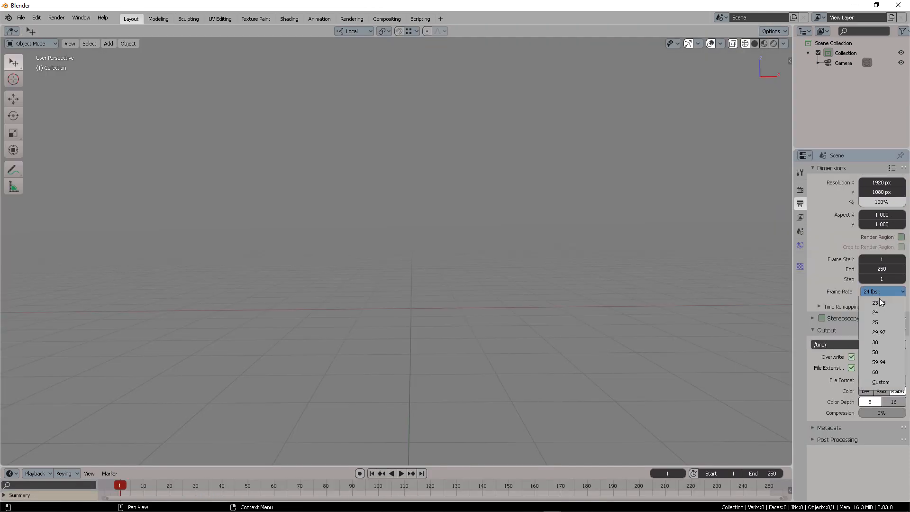
left_click(891, 345)
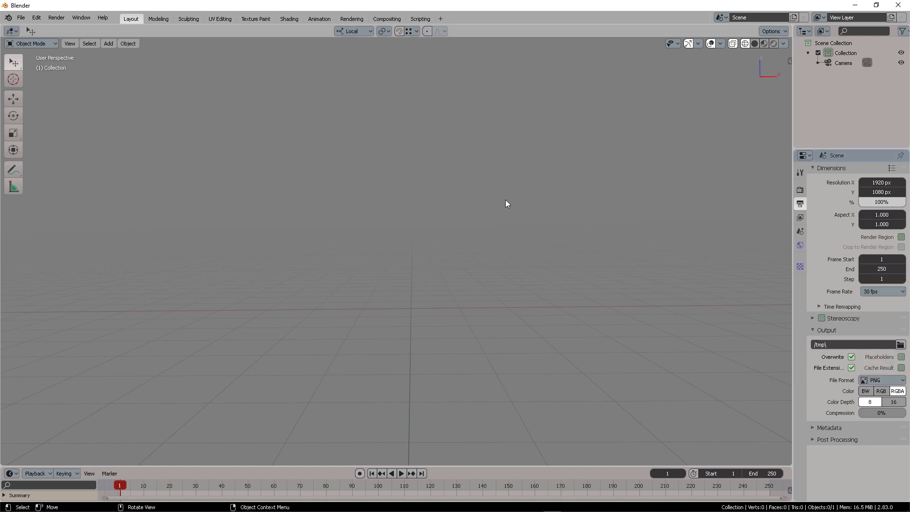
key("F3")
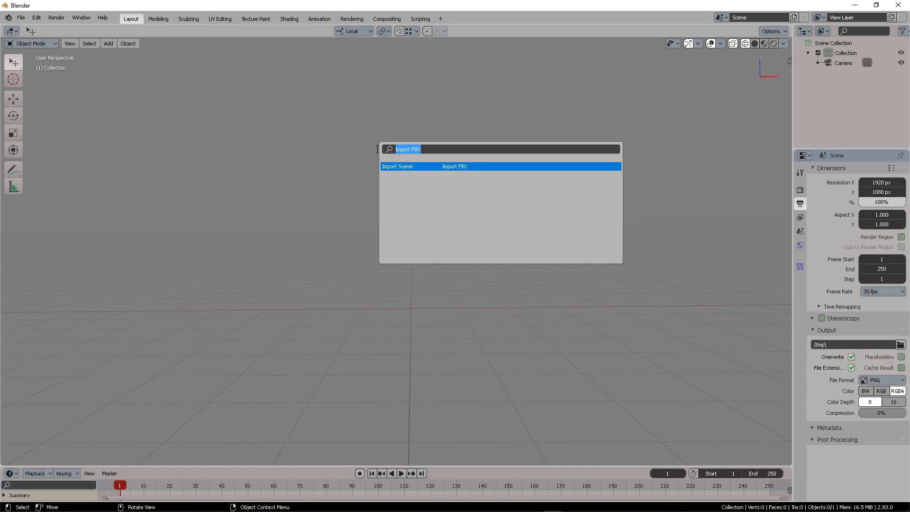
key("Return")
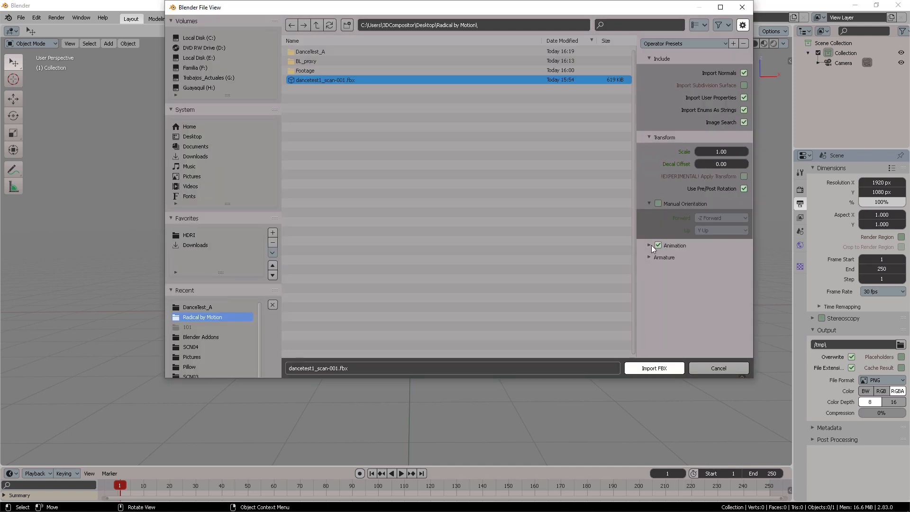
left_click(656, 369)
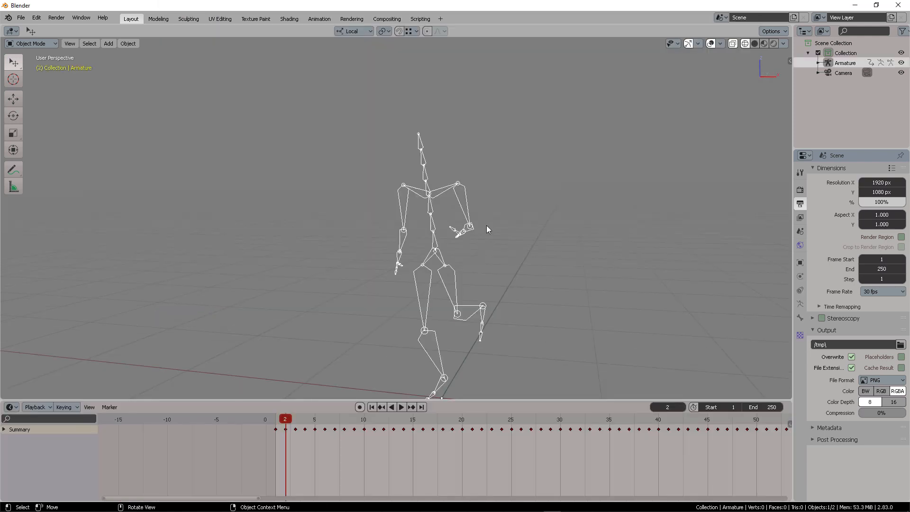
Inspect the imported armature from other angles and scrub its animation to frame 549
middle_click_drag(487, 225, 451, 211)
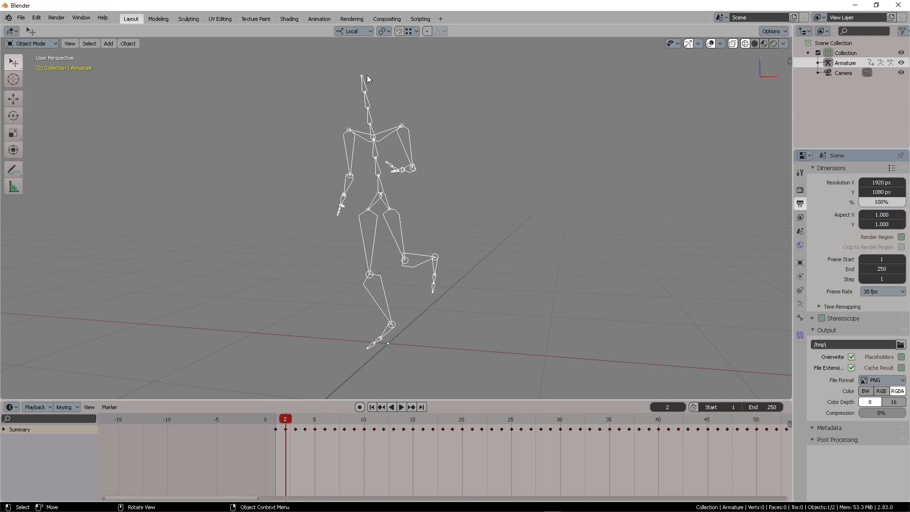
scroll(470, 234, "down", 2)
scroll(469, 233, "up", 2)
middle_click_drag(469, 229, 494, 234)
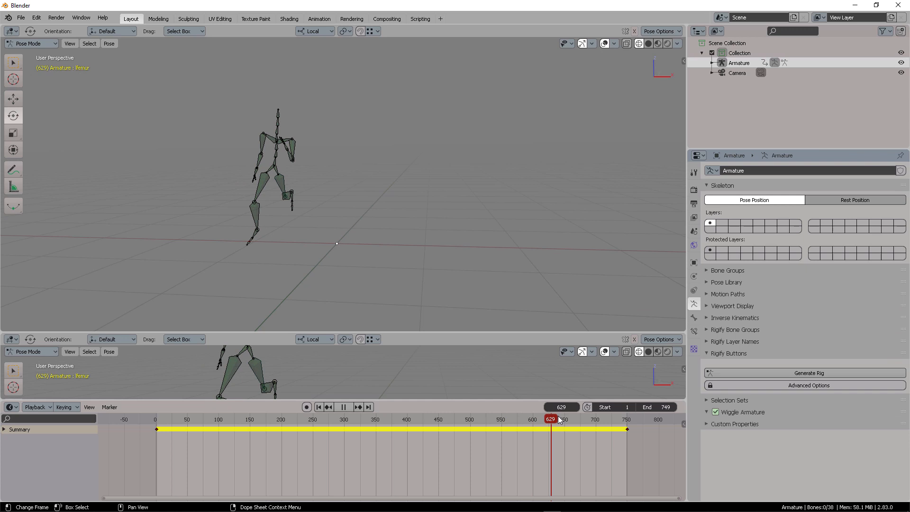
left_click_drag(559, 417, 501, 415)
Change the area above the timeline to a Dope Sheet in Action Editor mode
left_click(11, 340)
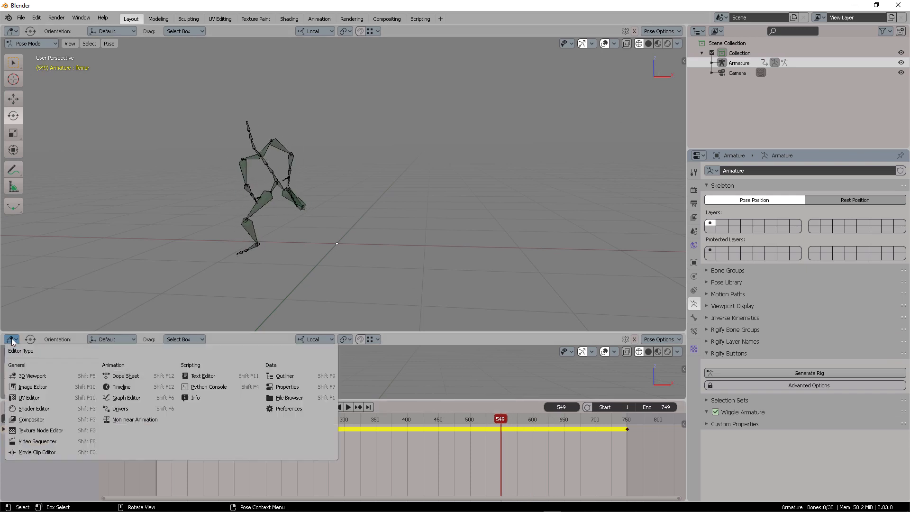
left_click(136, 377)
left_click(46, 341)
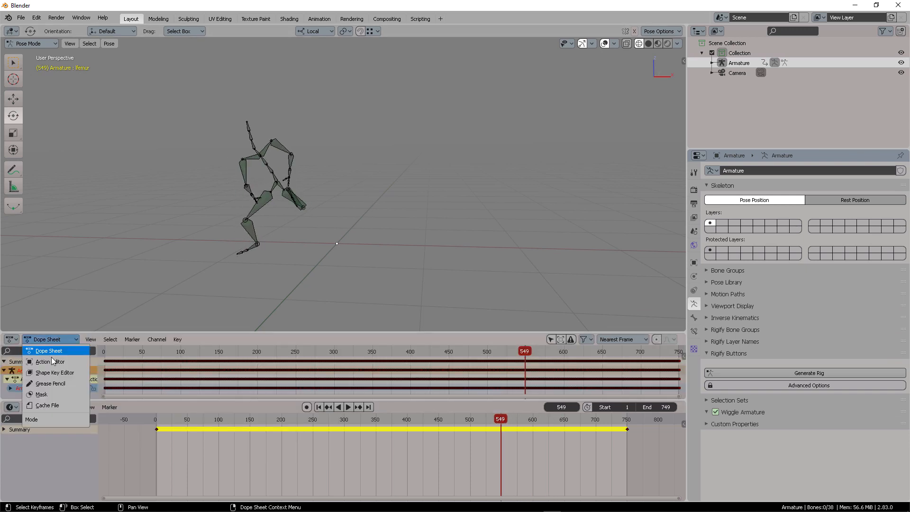
left_click(53, 362)
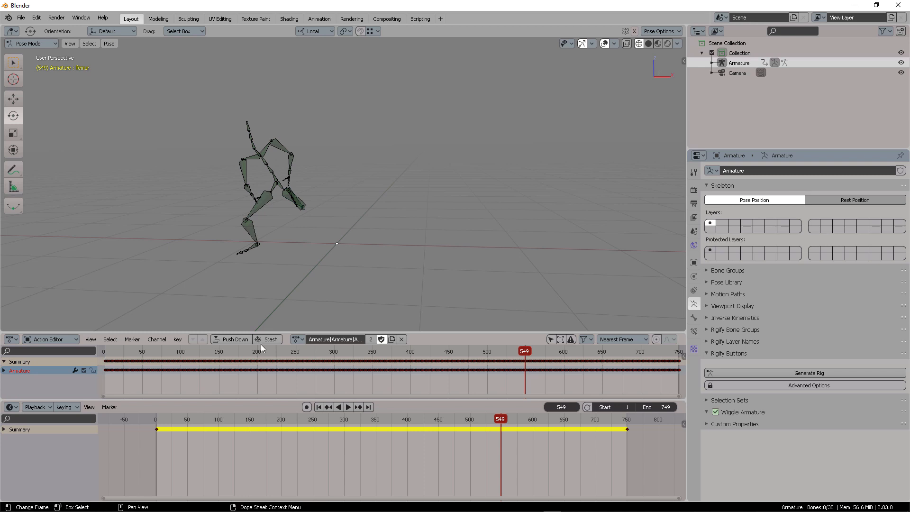
Open the imported armature's action name for editing and examine each part of the full name
left_click(298, 340)
left_click(328, 341)
left_click(331, 340)
left_click(334, 339)
left_click_drag(355, 340, 272, 339)
left_click(360, 227)
left_click(370, 233)
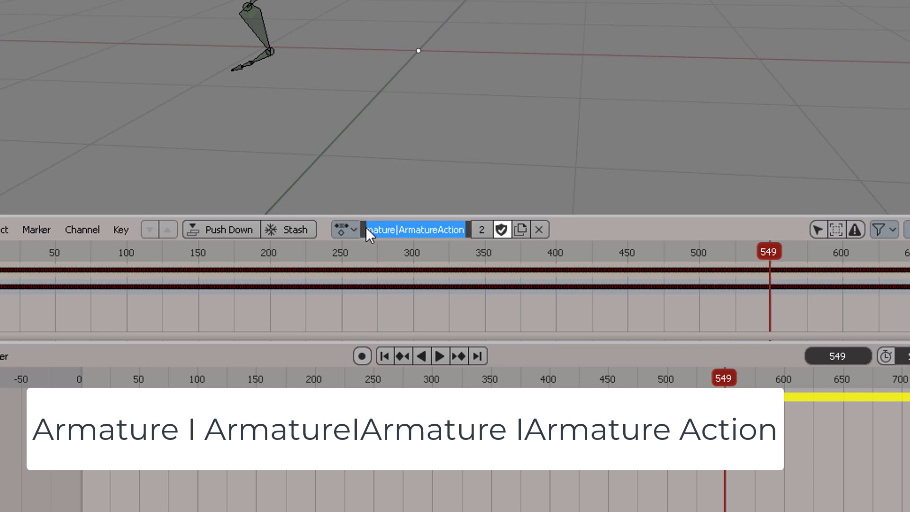
left_click(379, 228)
key("Left")
key("Left")
key("Left")
left_click_drag(379, 228, 299, 226)
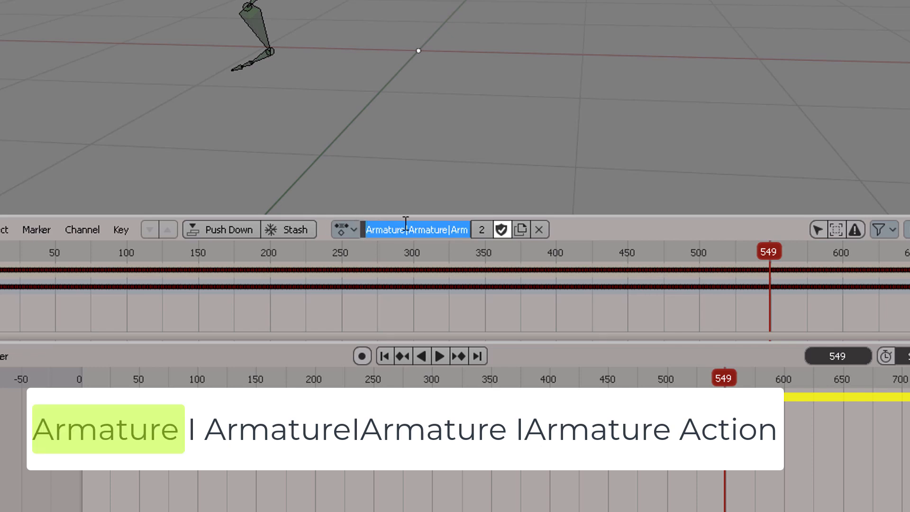
key("Left")
key("Right")
key("Right")
key("Right")
key("Right")
key("Right")
key("Right")
key("Right")
key("Right")
key("Right")
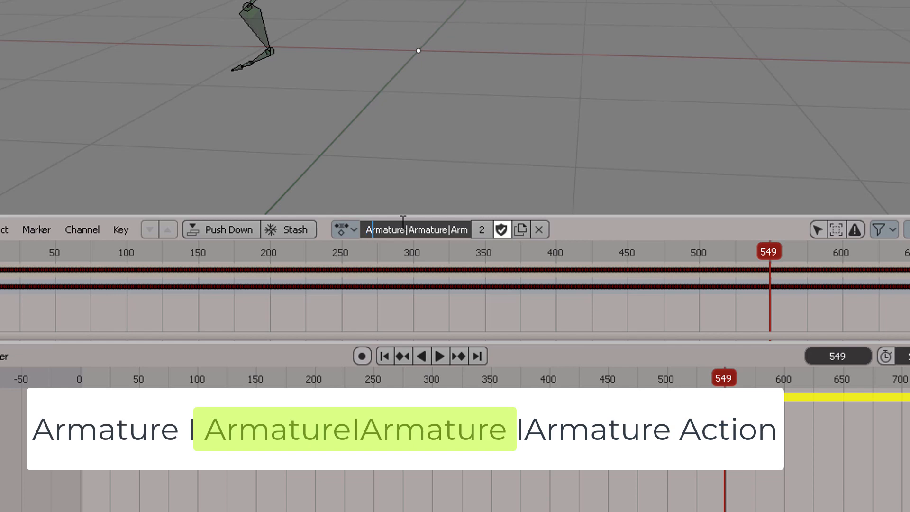
key("Right")
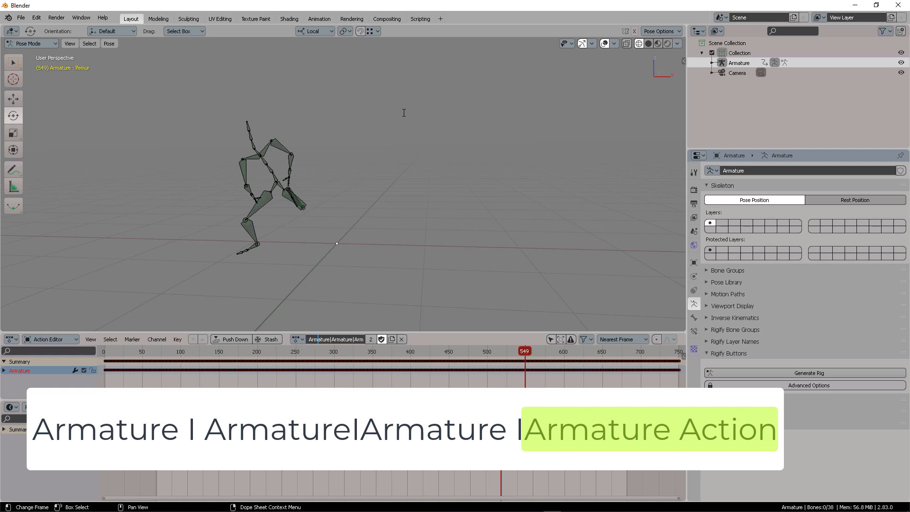
Read through the rest of the imported armature's action name up to its end
key("Right")
key("Right")
key("Right")
key("Right")
key("Right")
key("Right")
key("Right")
key("Right")
key("Right")
key("Right")
key("Right")
key("Right")
key("Right")
key("Right")
key("Right")
key("Right")
key("Right")
key("Right")
key("Right")
key("Right")
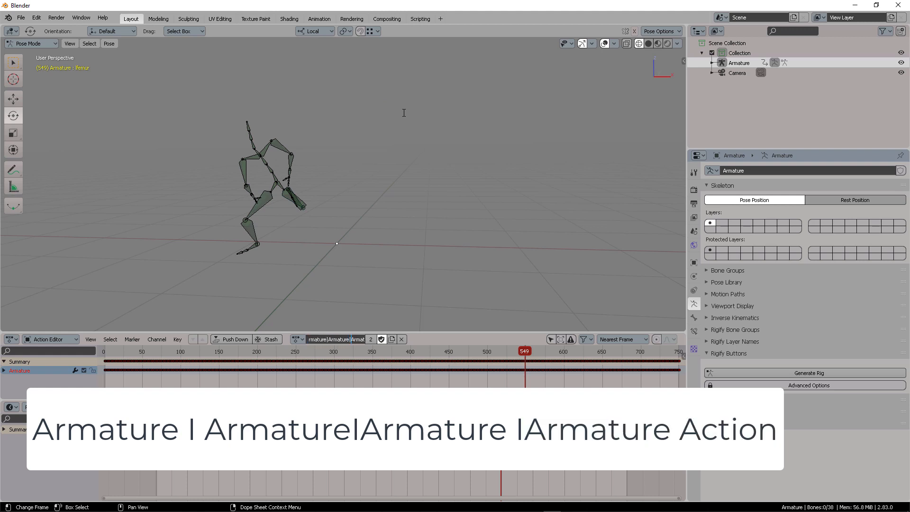
key("Right")
key("Right")
key("Right")
key("Right")
key("Right")
key("Right")
key("Right")
key("Right")
key("Right")
key("Right")
key("Right")
key("Right")
key("Right")
key("Right")
key("Right")
key("Right")
key("Right")
key("Right")
key("Right")
key("Right")
key("Right")
key("Right")
key("Right")
key("Right")
key("Right")
key("Right")
key("Right")
key("Right")
key("Right")
Replace the armature's entire action name with "Mocap RADICAL"
key("Home")
key("ctrl+a")
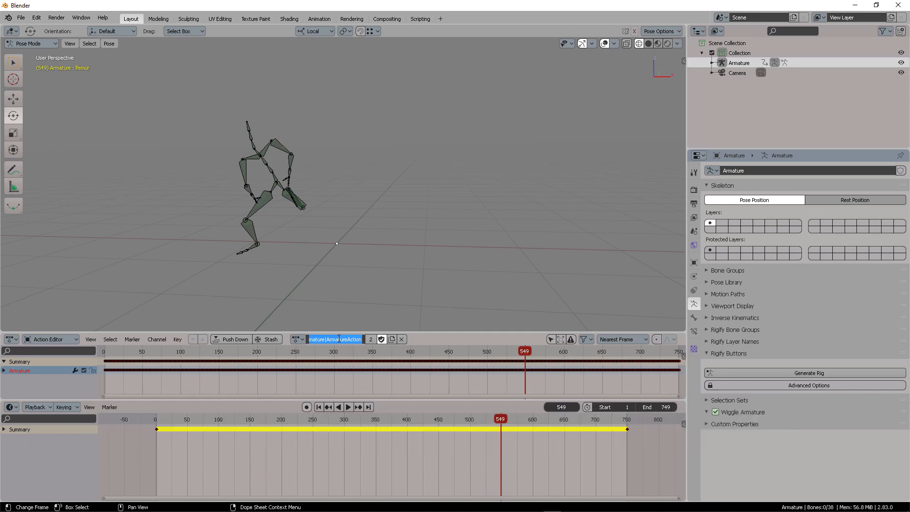
type("Mocap RADICAL")
key("Return")
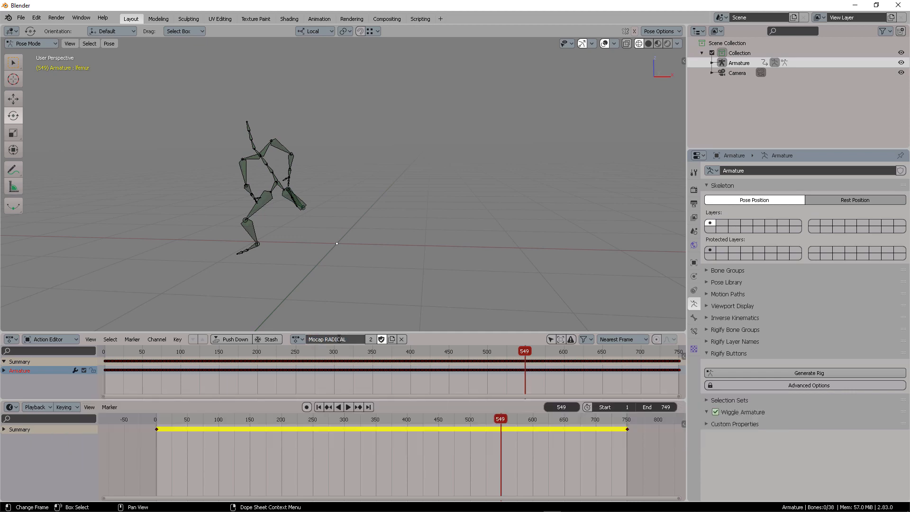
Expand the armature's animation data in the Outliner and check the name of its action
left_click(712, 62)
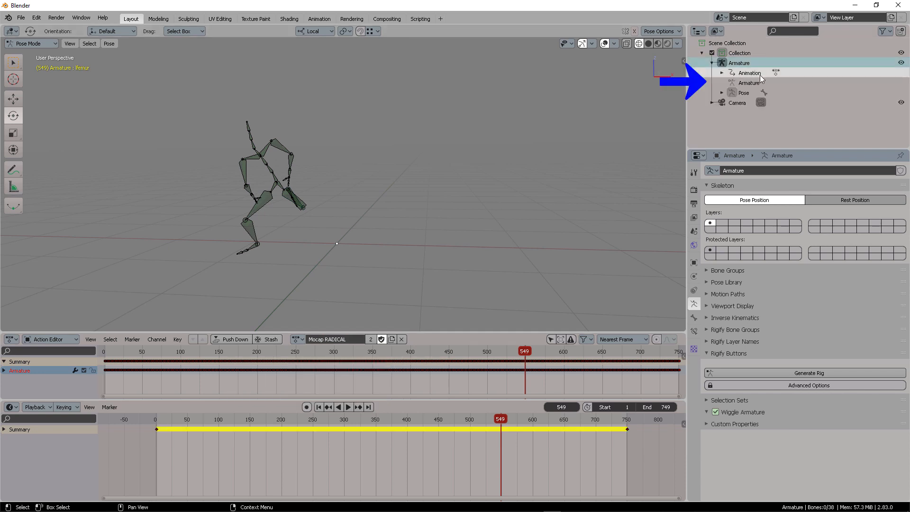
left_click(722, 73)
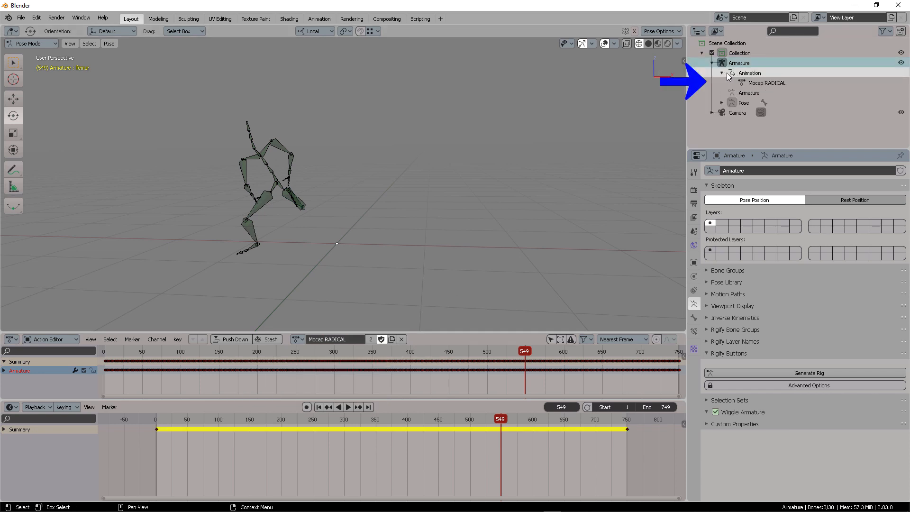
double_click(766, 84)
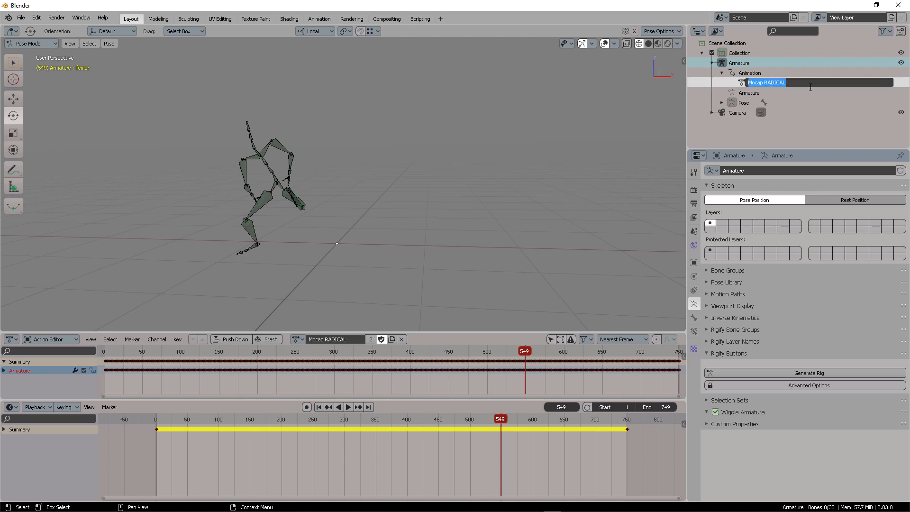
key("Return")
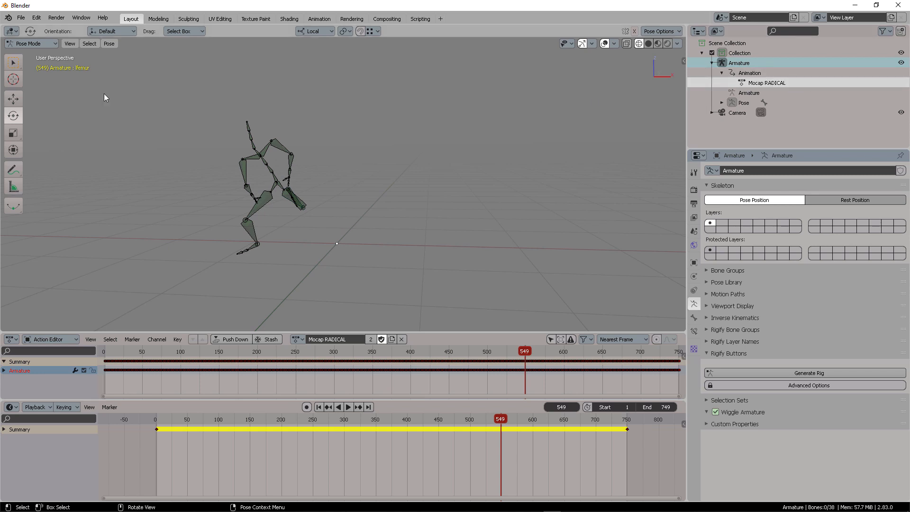
Switch to Object Mode and rename both the armature object and its armature data "Mocap RIG"
left_click(41, 45)
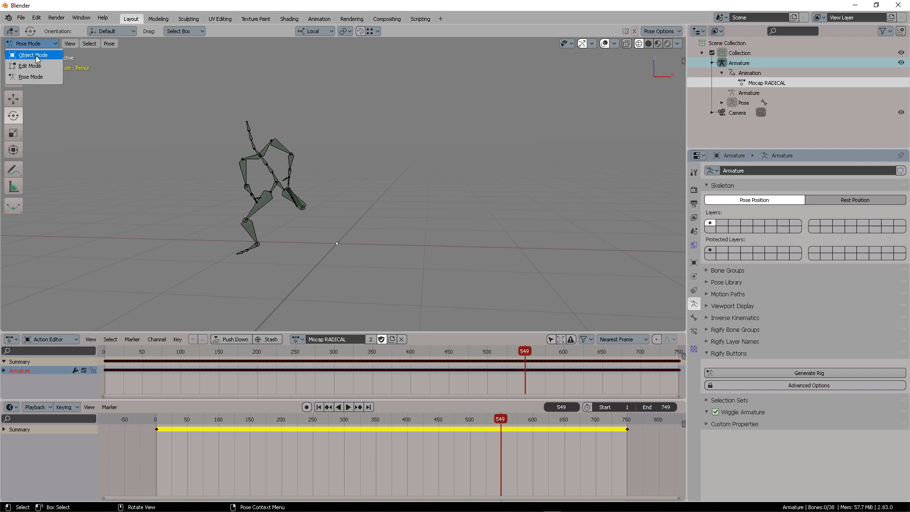
left_click(36, 55)
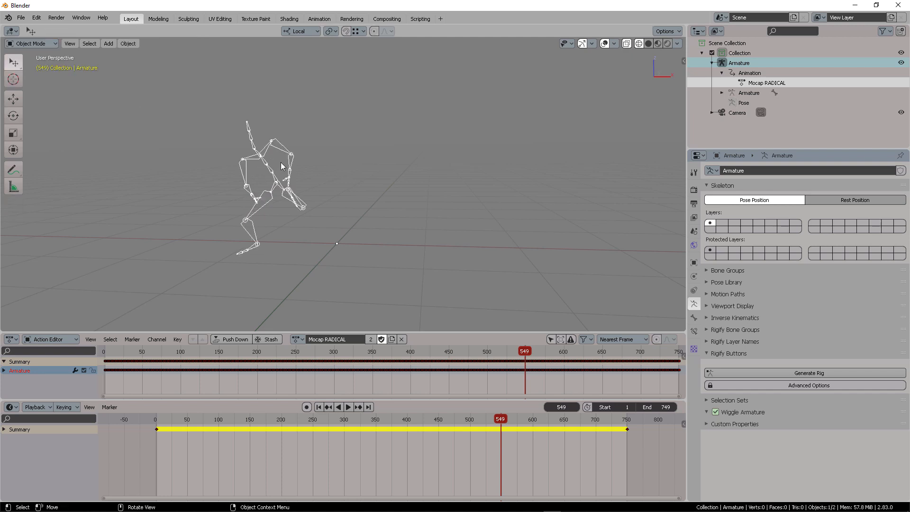
key("F2")
type("M")
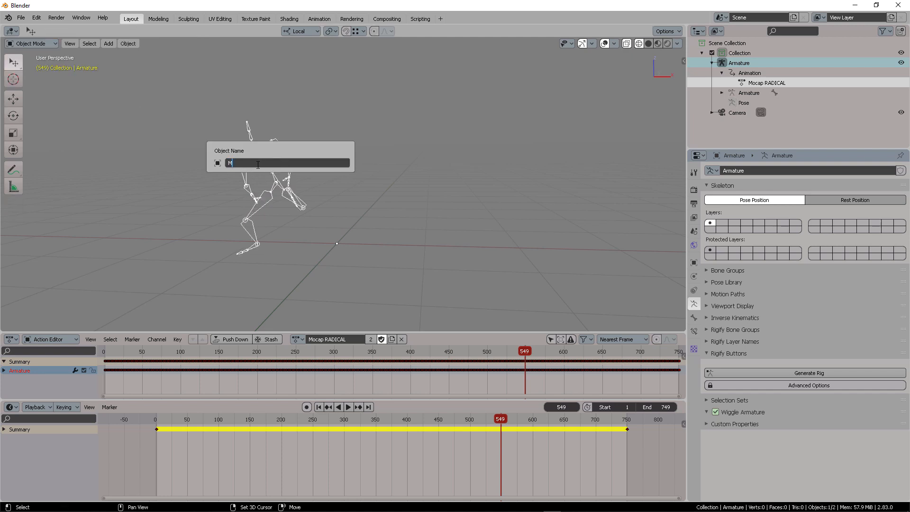
type("ocap RIG")
key("Return")
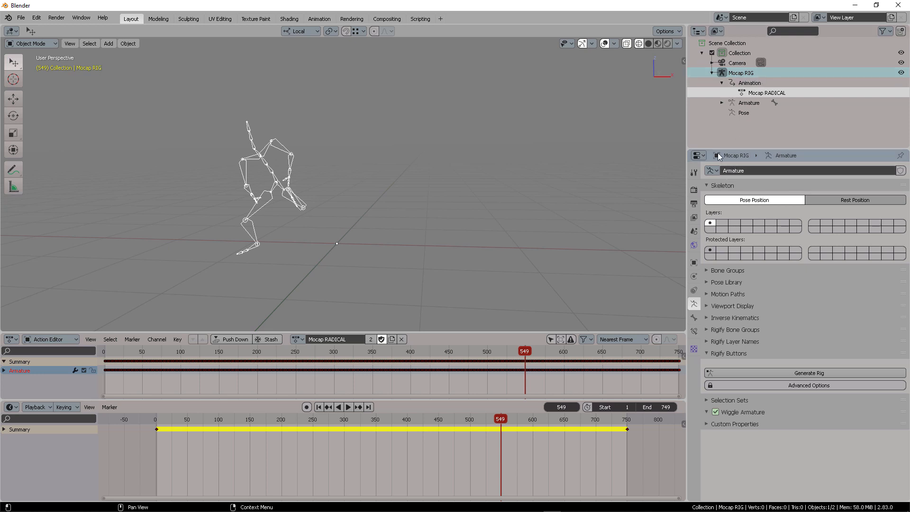
left_click_drag(717, 156, 730, 173)
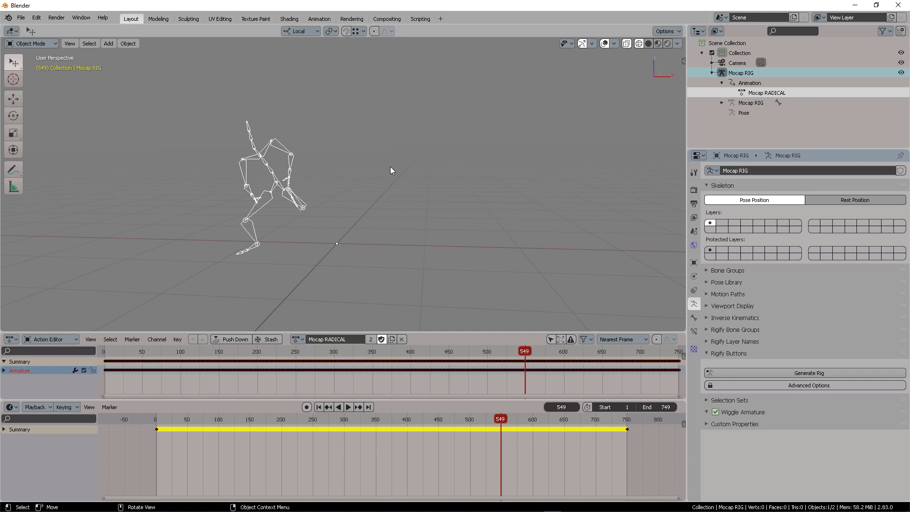
Add DanceTest_seq0001.png from the DanceTest_A folder as a background image in the front view
key("shift+a")
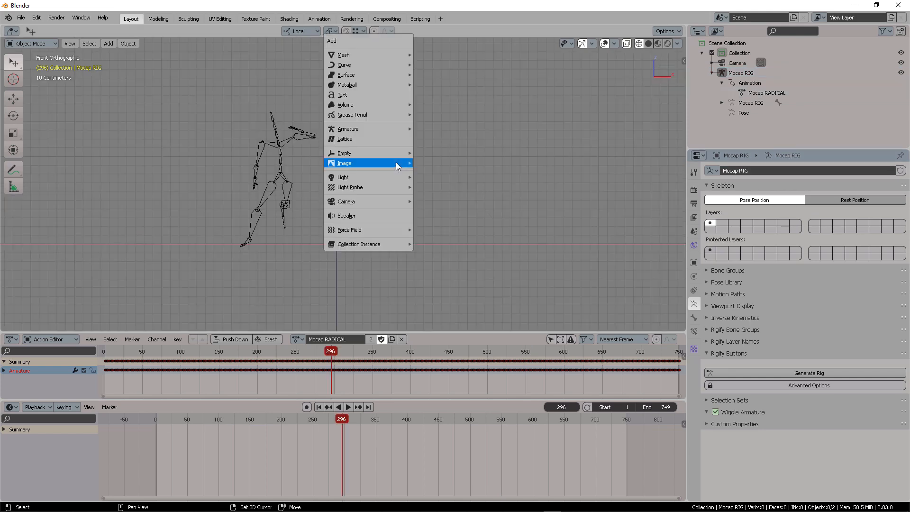
mouse_move(397, 163)
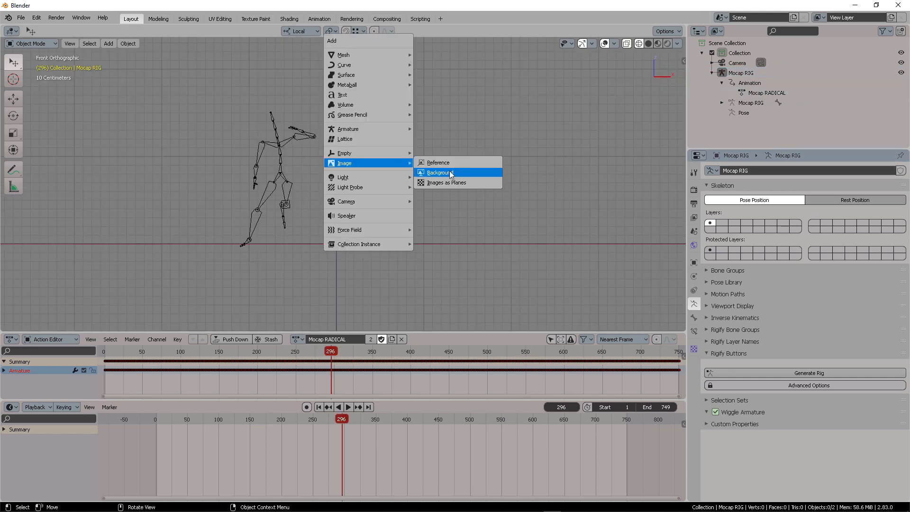
left_click(453, 173)
left_click(349, 52)
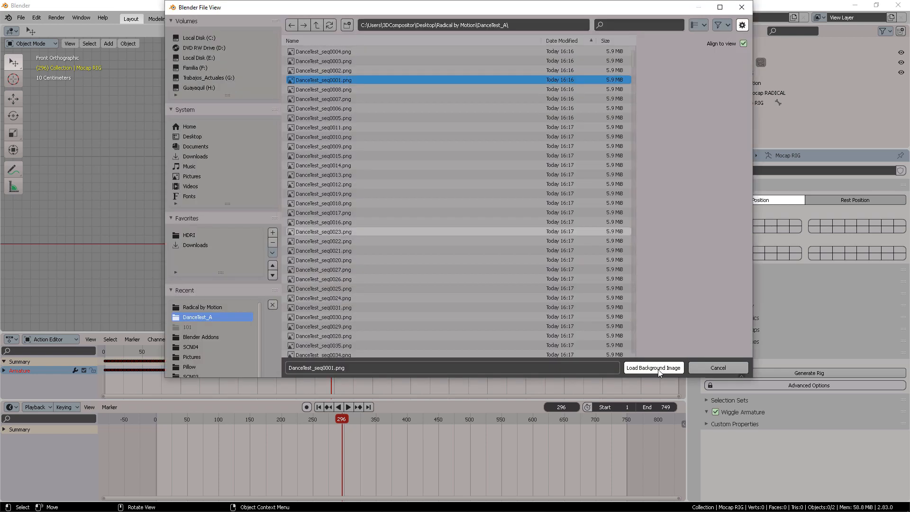
left_click(659, 372)
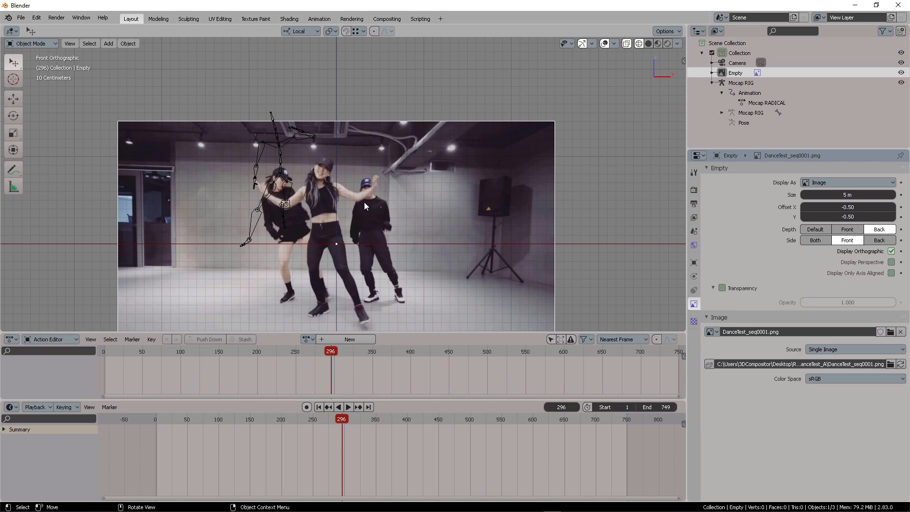
Set the background image's source to an Image Sequence of 600 frames and scrub the animation to frame 226
middle_click_drag(502, 182, 554, 190)
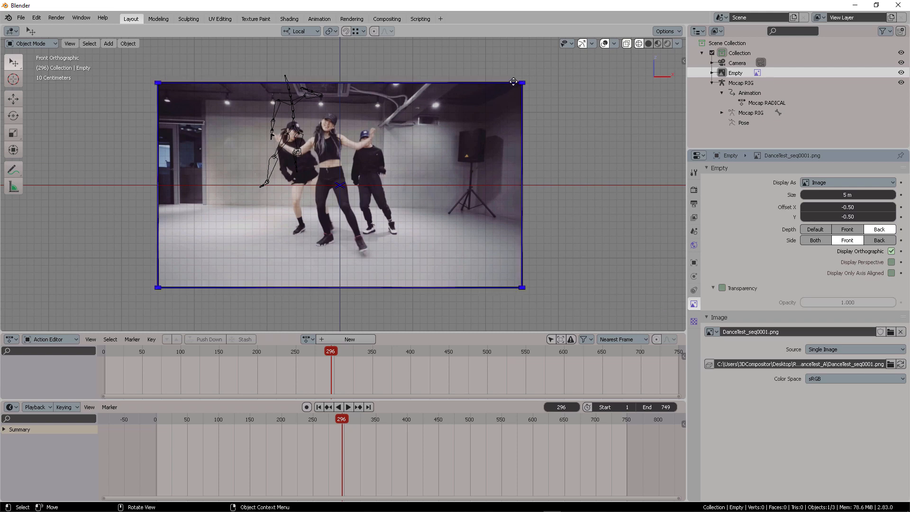
mouse_move(512, 81)
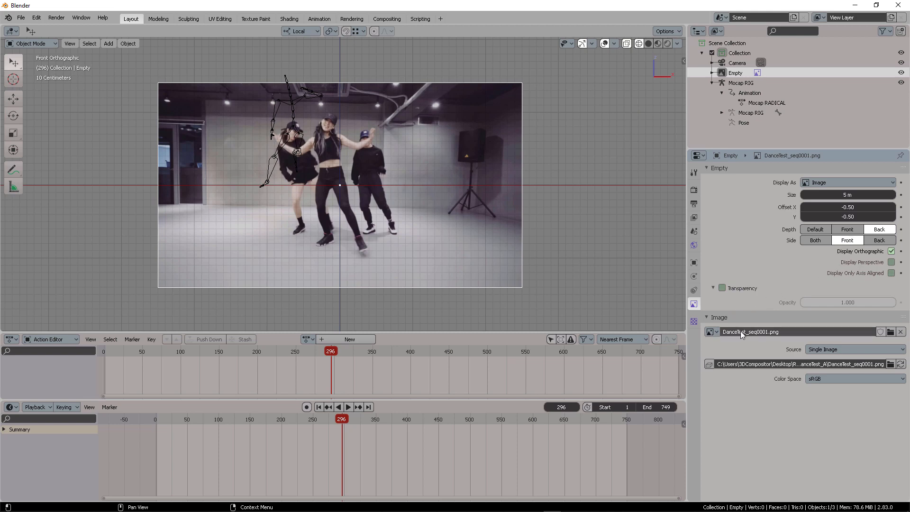
left_click(850, 350)
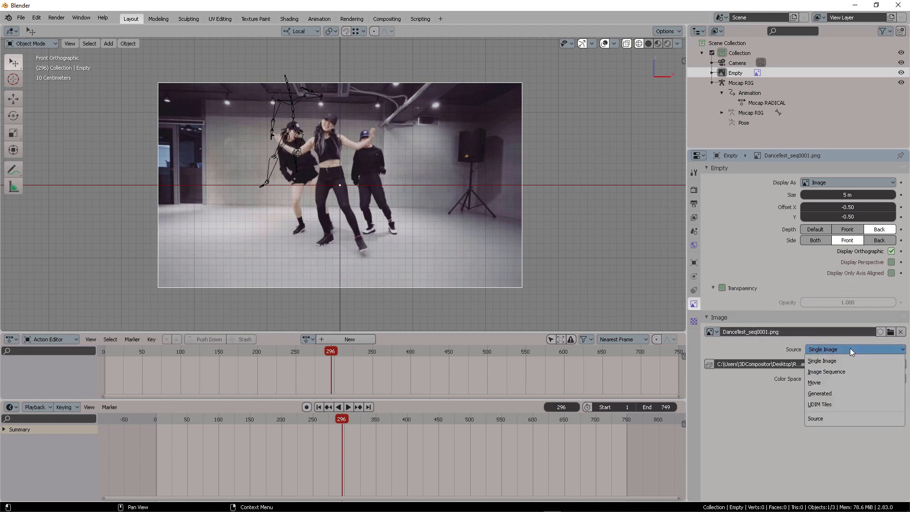
left_click(830, 372)
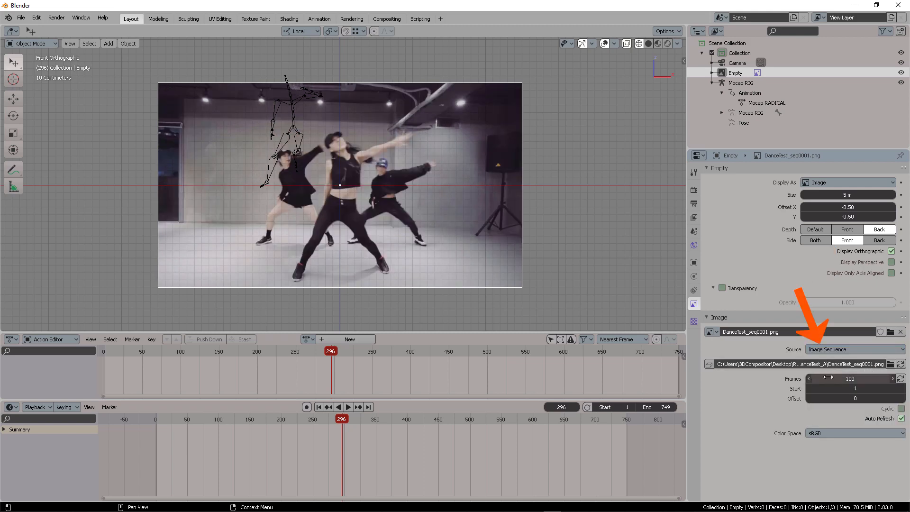
left_click(829, 378)
type("600")
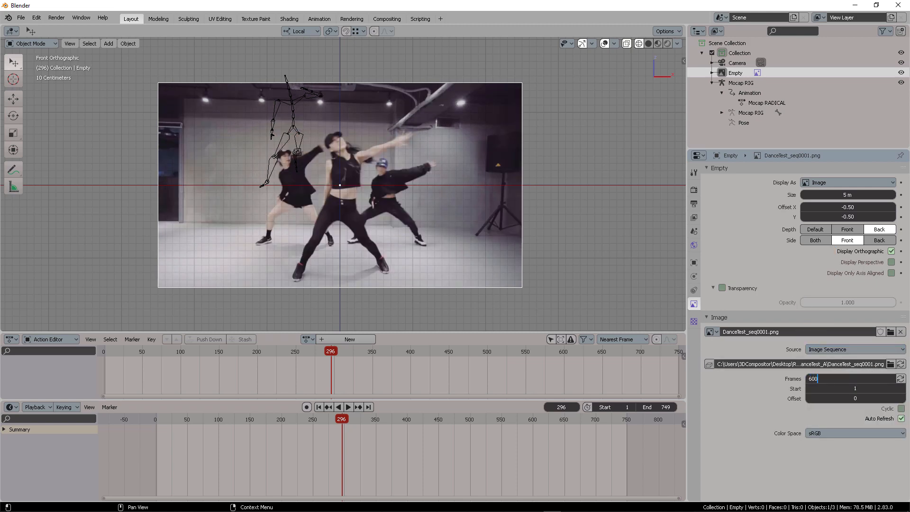
key("Return")
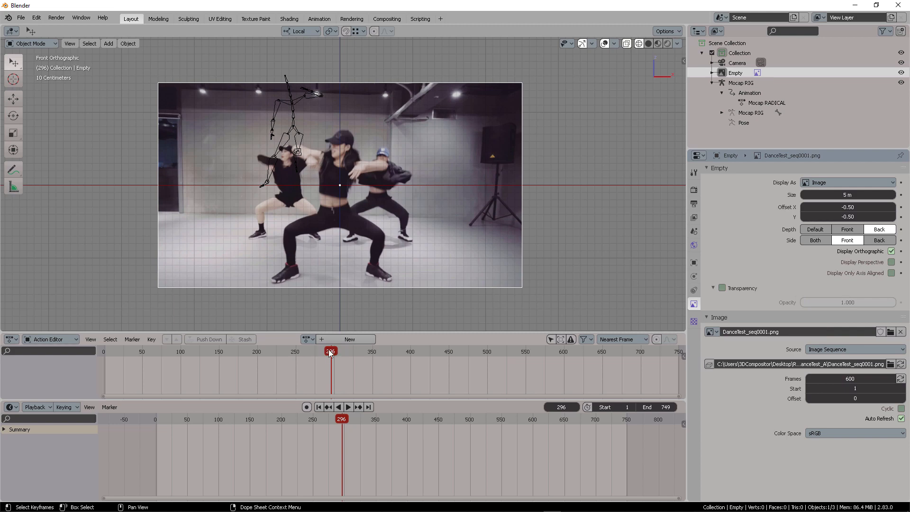
left_click(328, 174)
left_click_drag(328, 353, 267, 351)
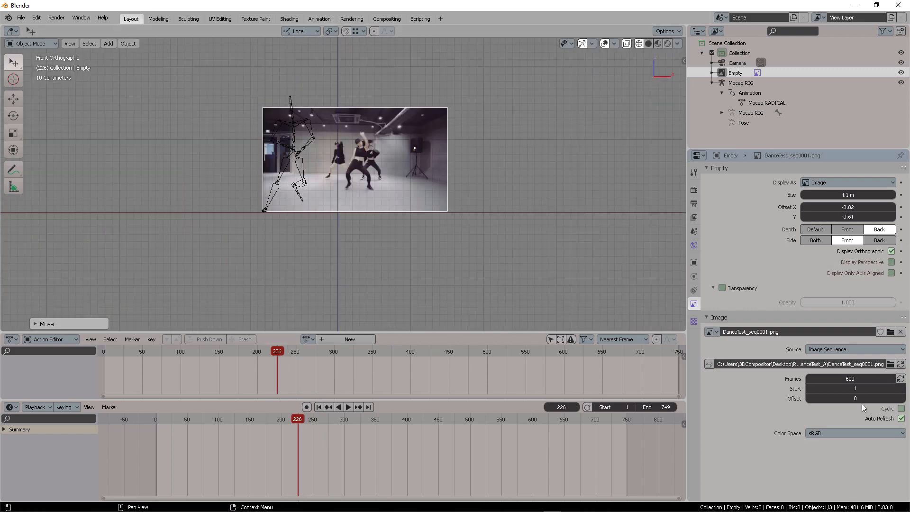
Compare the background image in an angled view with Display Perspective off and on, leaving the option enabled
middle_click_drag(466, 177, 446, 186)
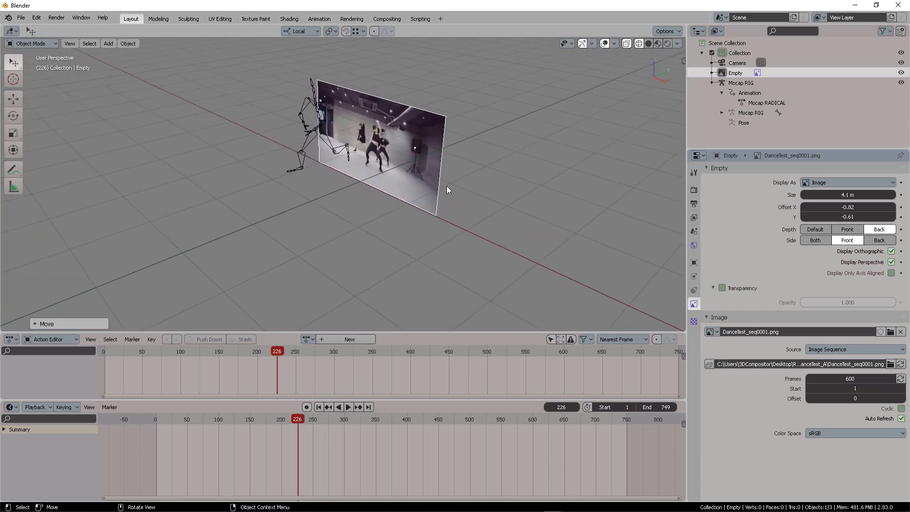
left_click(893, 263)
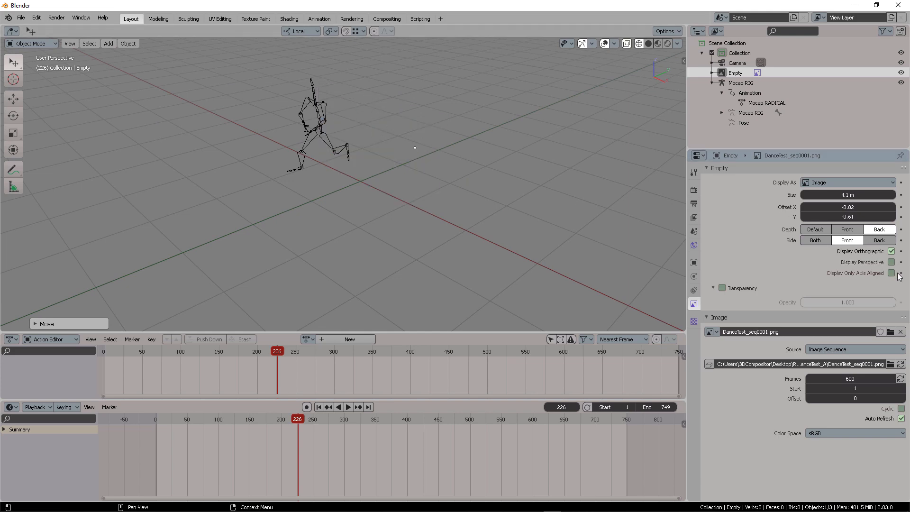
left_click(892, 262)
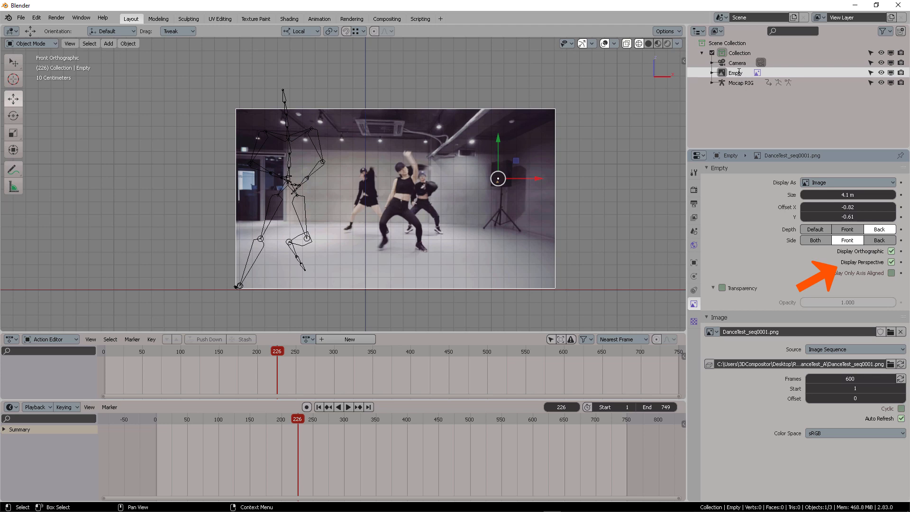
Rename the background image's empty object "Ref image seq" in the Outliner
double_click(740, 72)
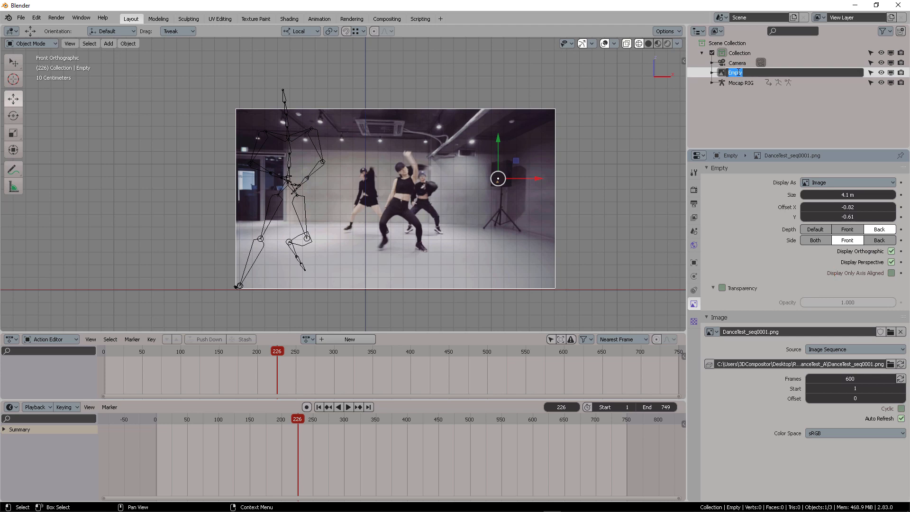
type("r")
type("Ref ima")
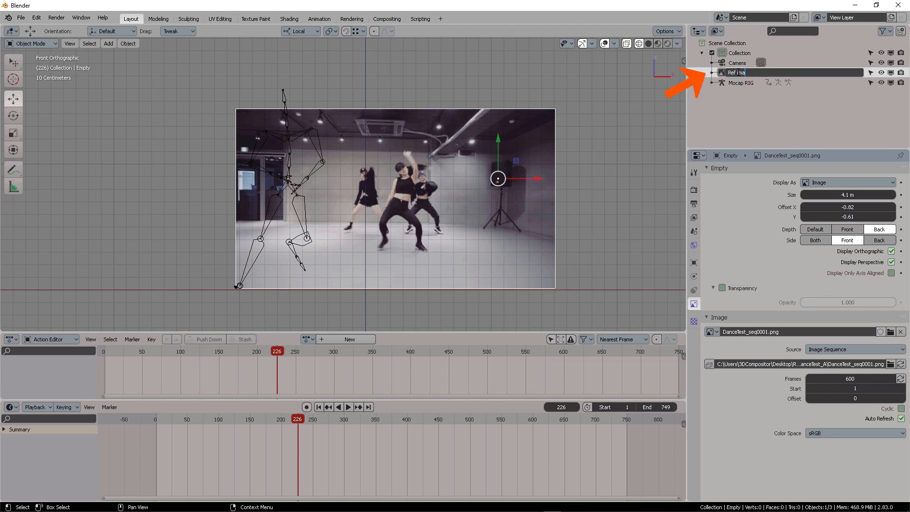
type("ge seq")
key("Return")
Enable transparency for the reference image sequence and lower its opacity so it appears faded behind the rig
left_click(722, 288)
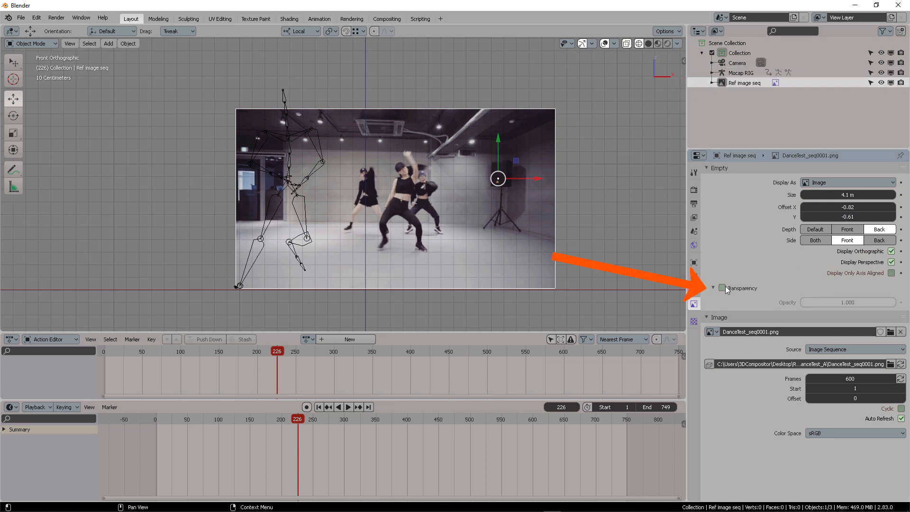
left_click_drag(890, 303, 835, 302)
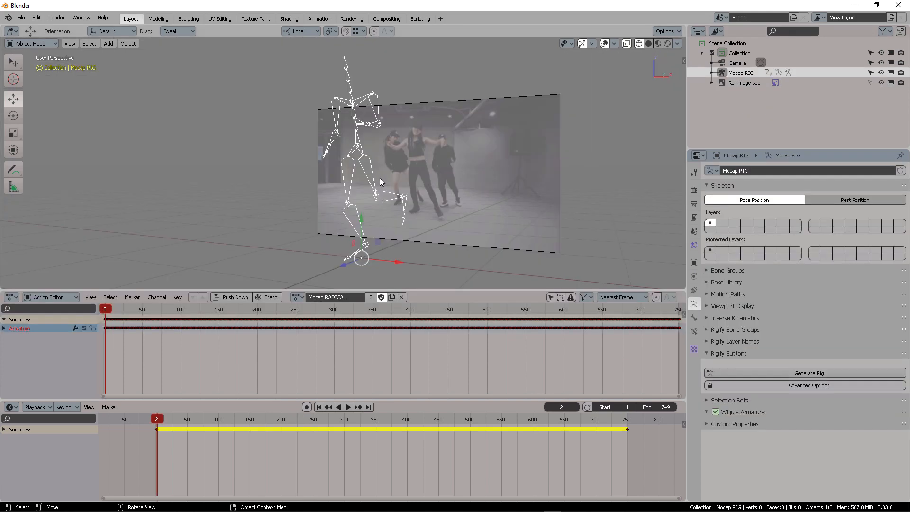
middle_click_drag(381, 179, 406, 203)
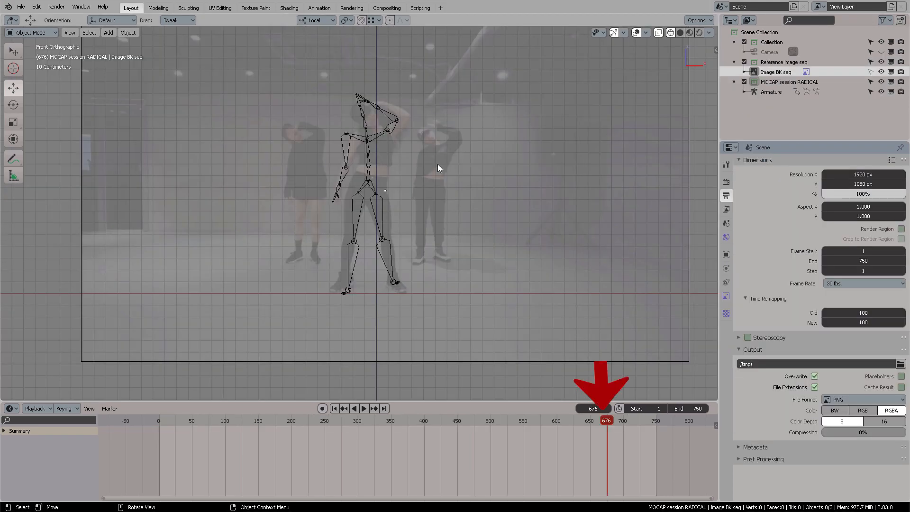
Push the armature's Radical MOCAP action down into an NLA strip and open the strip's Action Clip settings
mouse_move(490, 193)
middle_mouse_down()
mouse_move(493, 217)
mouse_move(445, 203)
mouse_move(488, 199)
middle_mouse_up()
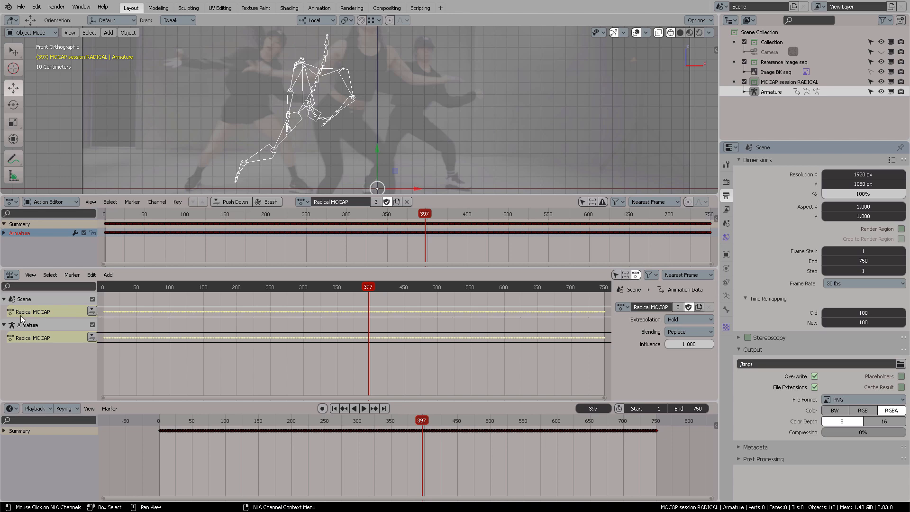
left_click(92, 337)
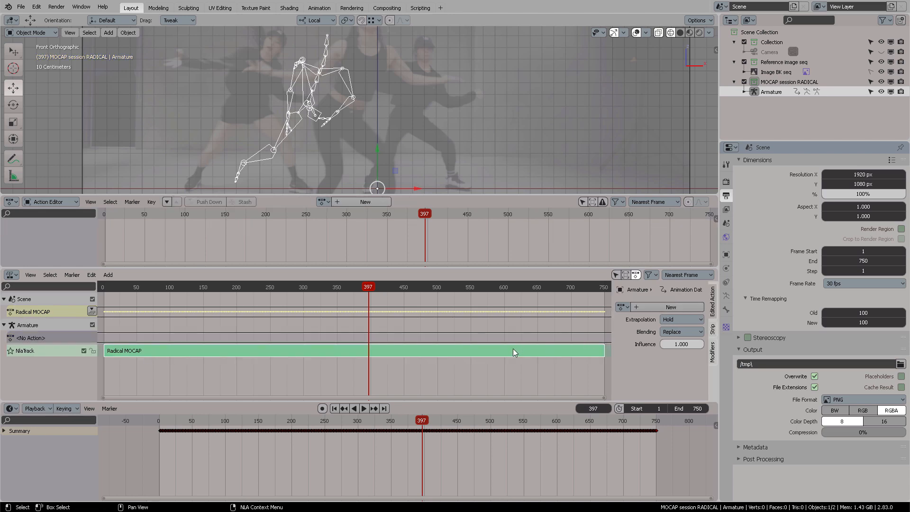
left_click(713, 330)
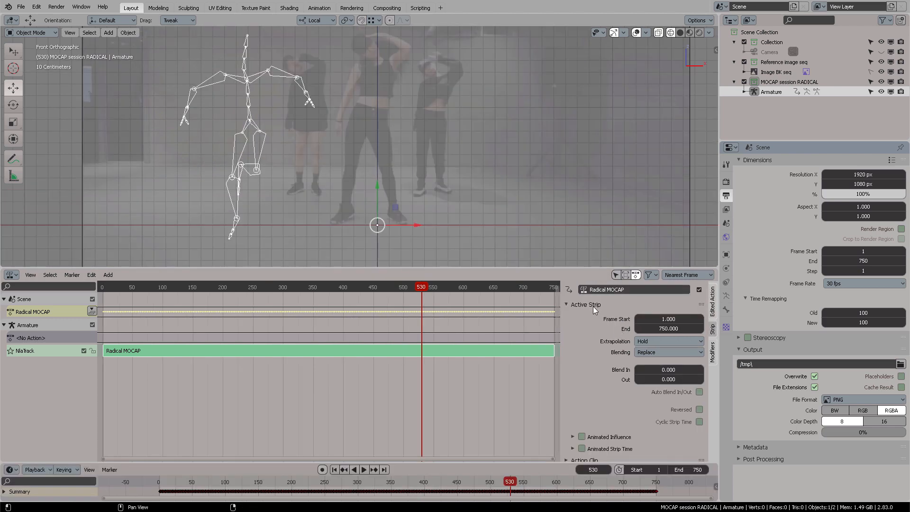
left_click(593, 306)
left_click(580, 317)
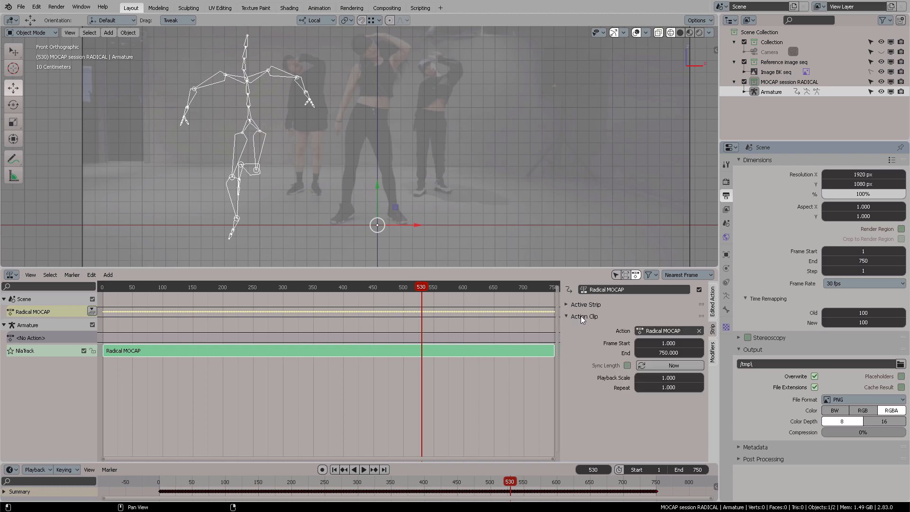
Enable Sync Length on the Radical MOCAP strip, set its Playback Scale to about 0.801, and check the retimed dance against the footage
left_click(643, 335)
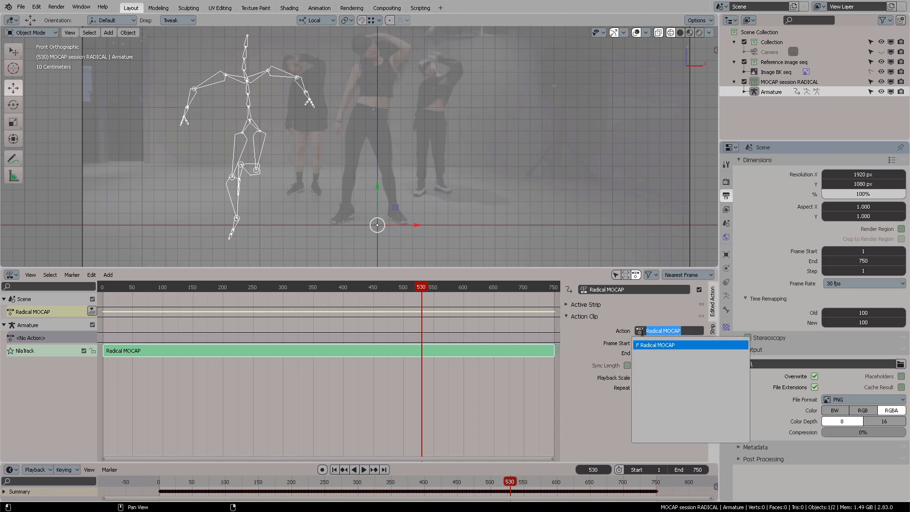
left_click(647, 346)
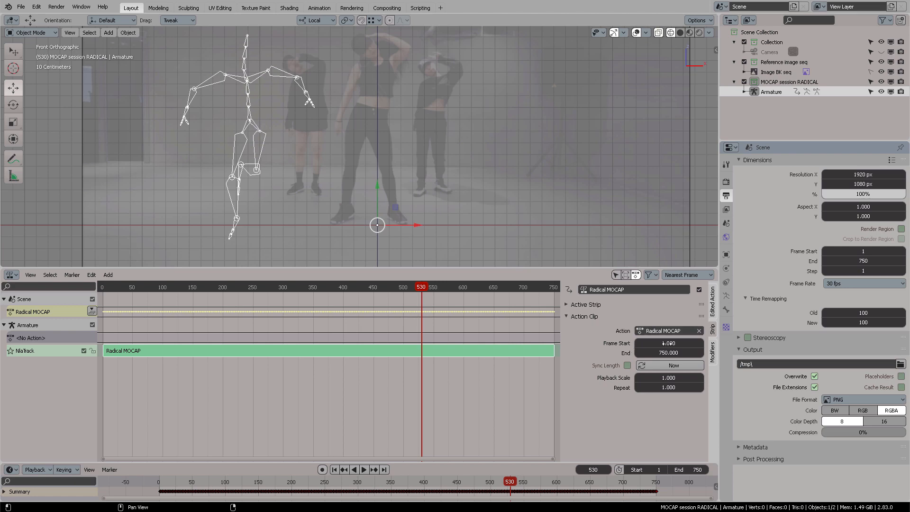
left_click(628, 366)
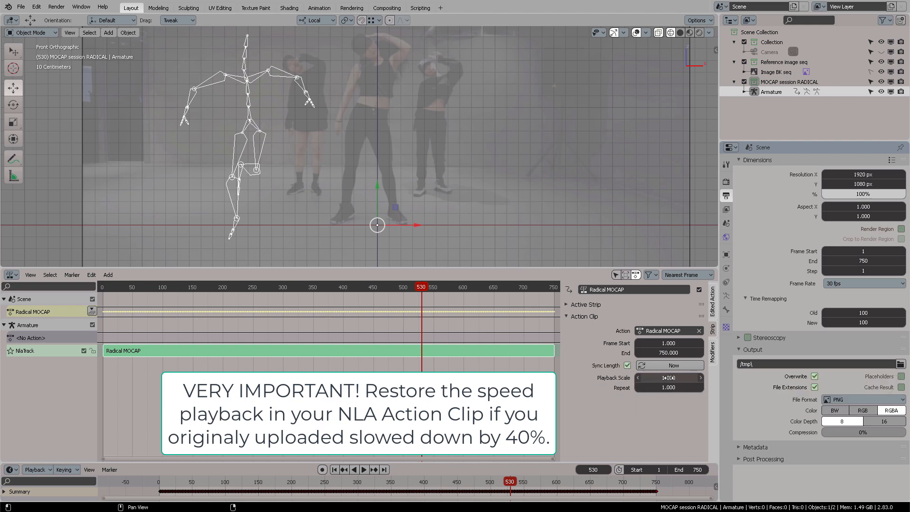
left_click_drag(669, 378, 657, 378)
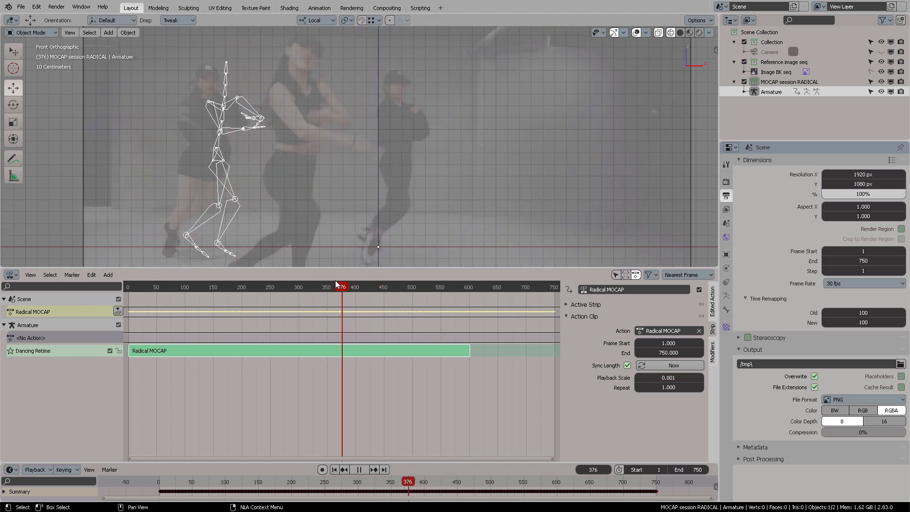
left_click_drag(335, 280, 245, 285)
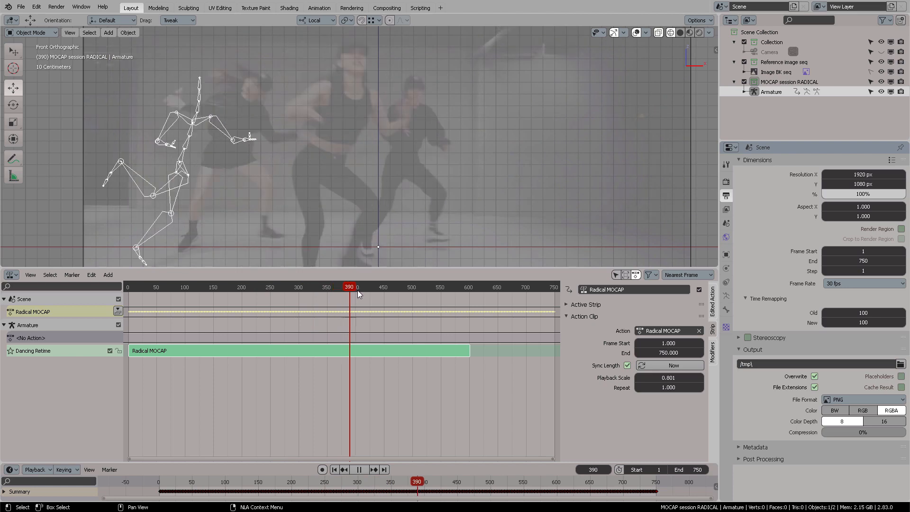
key("space")
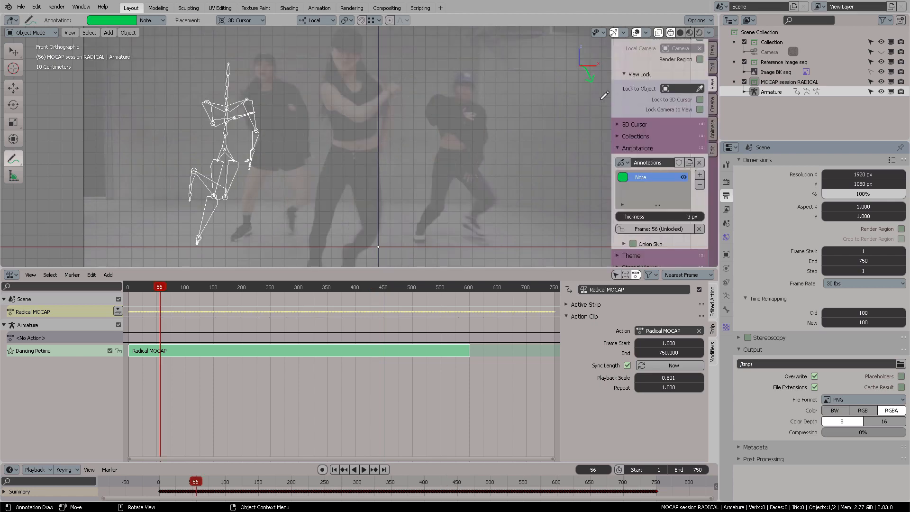
Draw green annotation arrows along the viewport's axis gizmo and horizontally beside the rig to indicate its movement directions
left_click_drag(598, 67, 593, 102)
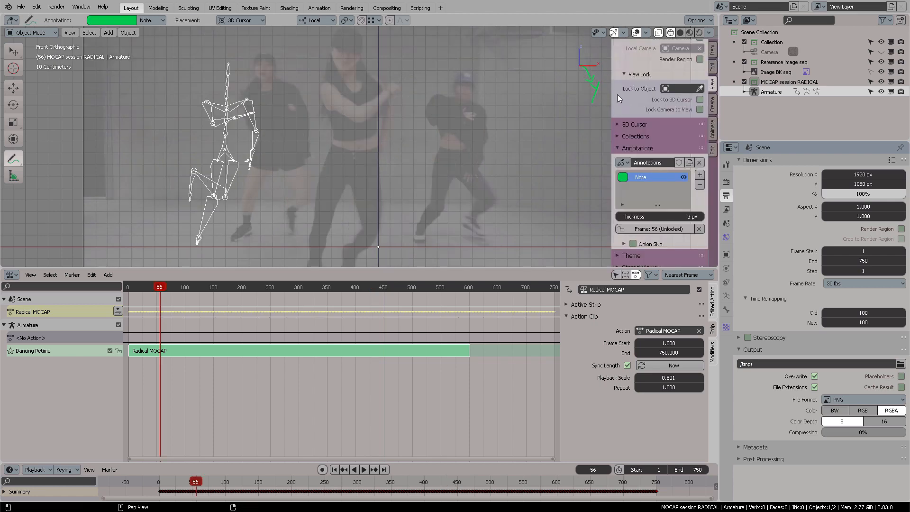
mouse_move(221, 137)
left_mouse_down()
mouse_move(183, 136)
mouse_move(169, 122)
mouse_move(152, 138)
mouse_move(319, 138)
mouse_move(303, 151)
left_mouse_up()
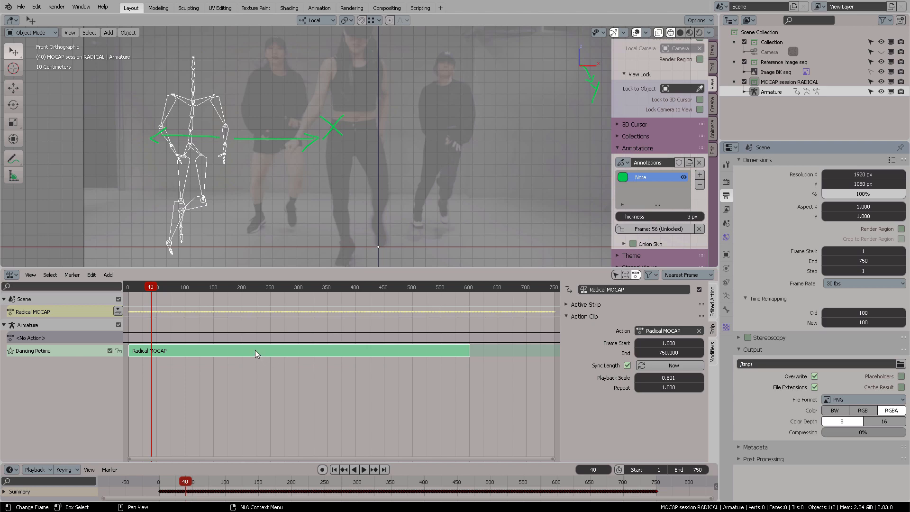
Enter tweak mode on the Radical MOCAP strip and show its curves in a new, maximized Graph Editor below the NLA editor
key("Tab")
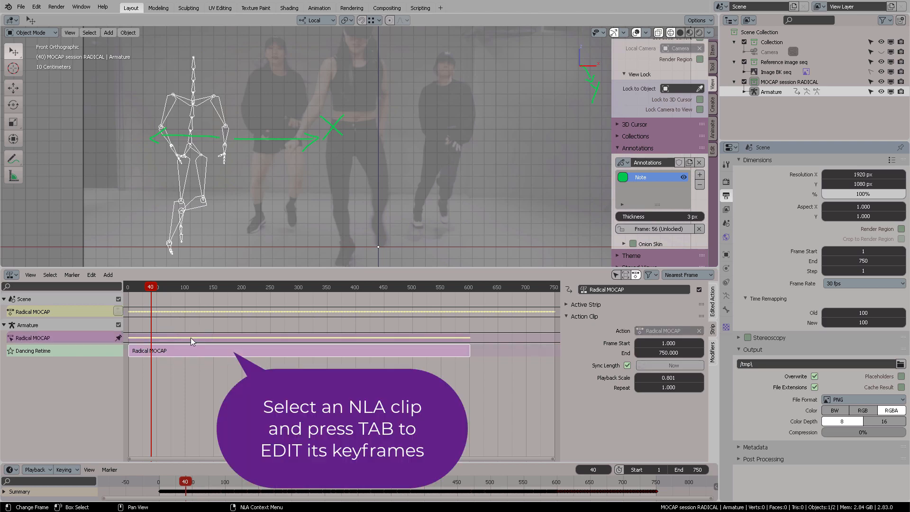
left_click_drag(3, 460, 34, 359)
left_click(12, 366)
left_click(127, 425)
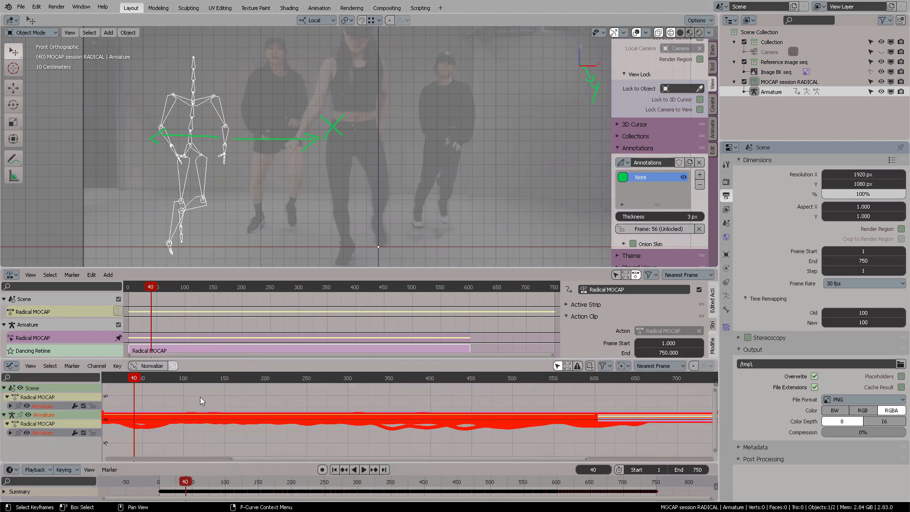
key("ctrl+space")
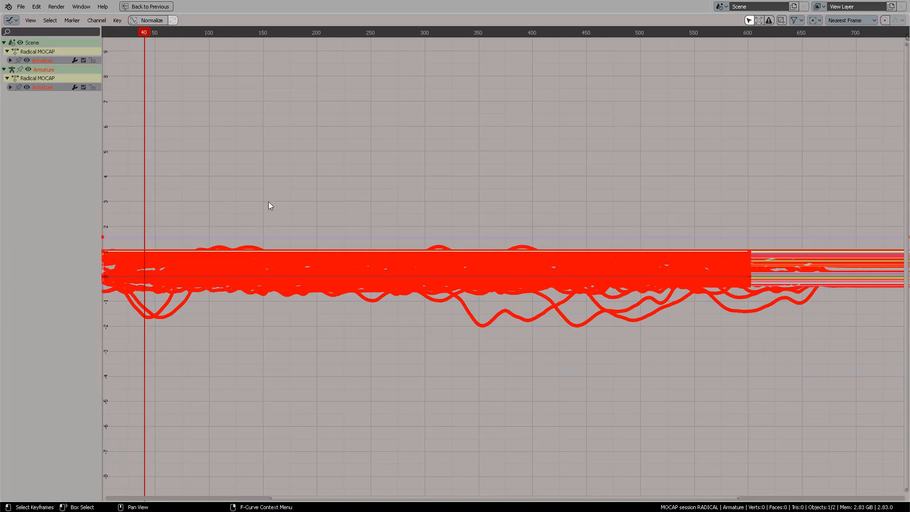
Expand the Armature's channels, select only the lclavicle location[1] channel, and inspect the keyframes around frame 40 up close
left_click(10, 88)
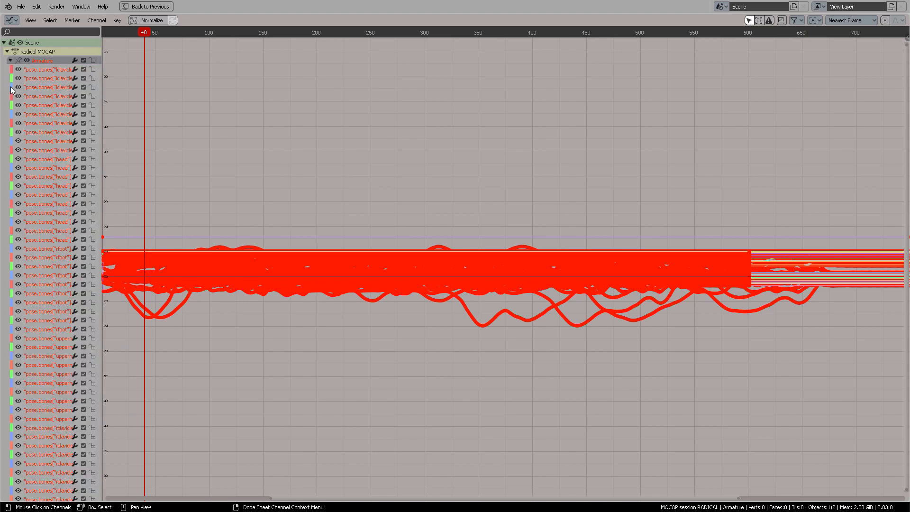
left_click(49, 78)
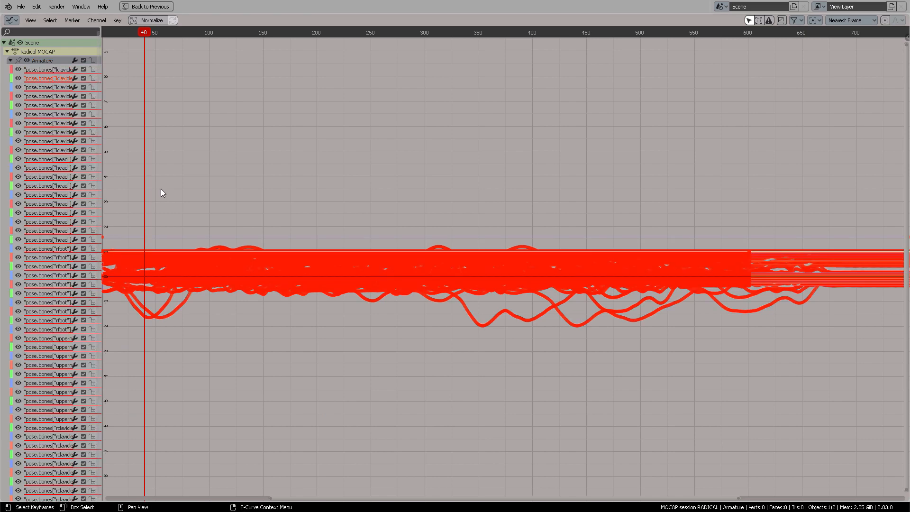
middle_click_drag(174, 193, 307, 127)
scroll(307, 126, "up", 6)
middle_click_drag(393, 145, 569, 207)
scroll(443, 167, "up", 7)
scroll(425, 167, "up", 6)
middle_click_drag(337, 178, 634, 273)
middle_click_drag(424, 274, 564, 276)
scroll(564, 276, "up", 9)
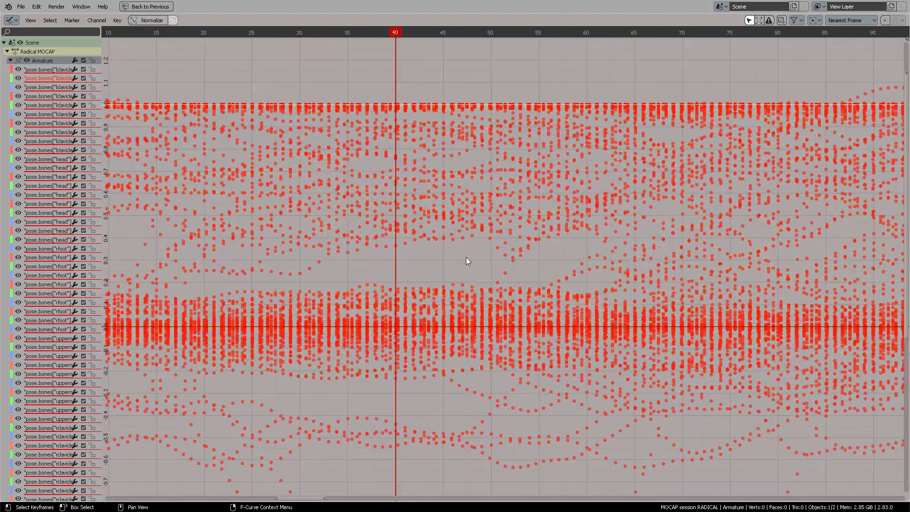
Deselect all keyframes and examine the keyframe spacing around frame 40 both up close and from farther out
left_click(449, 257)
scroll(429, 196, "up", 5)
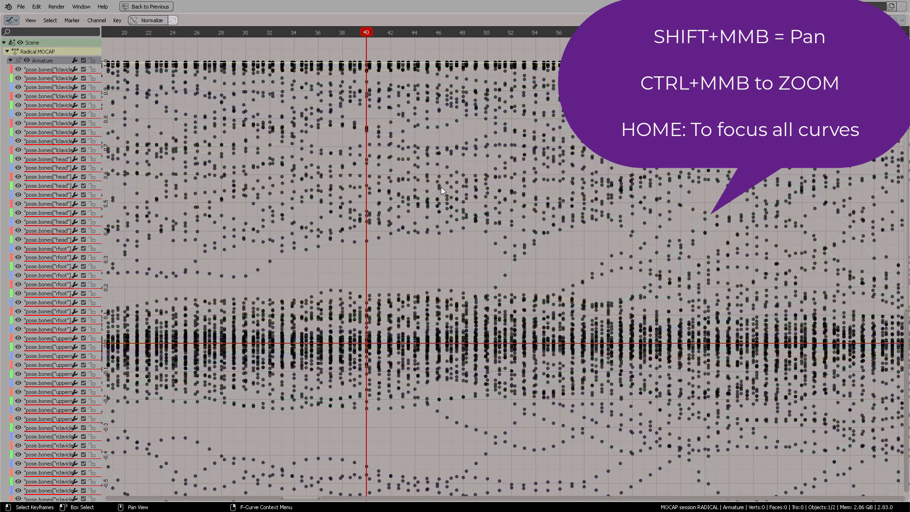
scroll(423, 183, "up", 5)
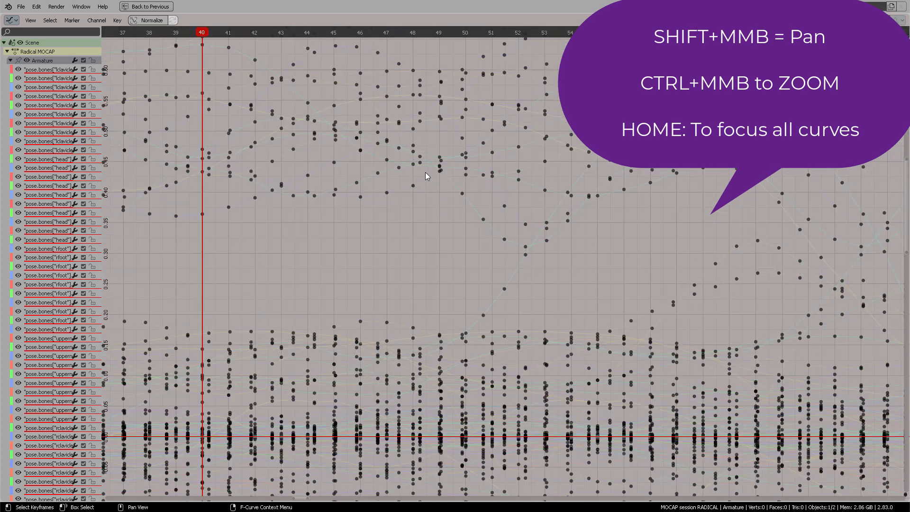
scroll(476, 234, "down", 12)
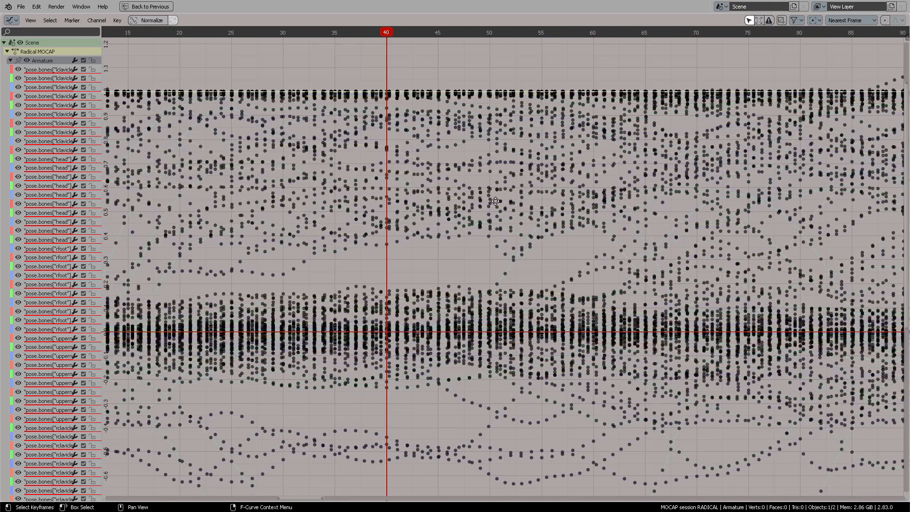
middle_click_drag(495, 201, 315, 258)
Widen the channel list to show full channel names and try switching off the Transforms filter
left_click_drag(101, 92, 257, 92)
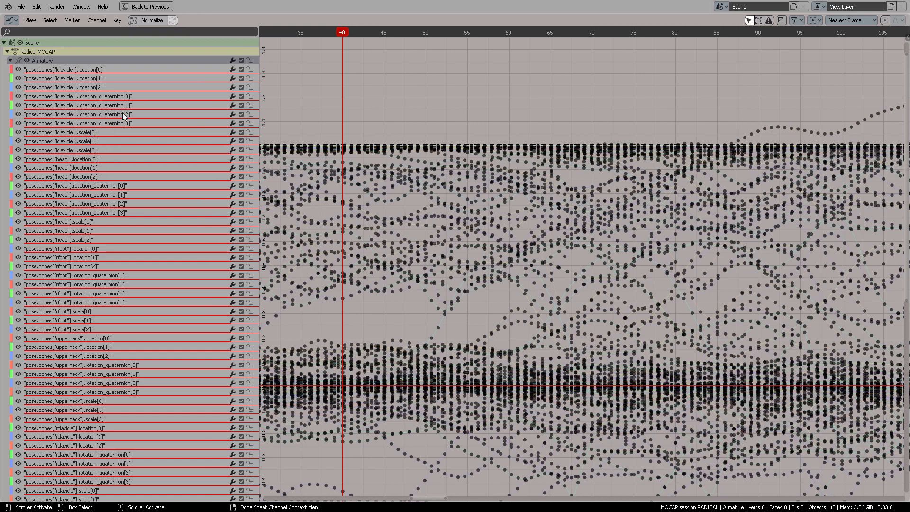
scroll(118, 232, "down", 2)
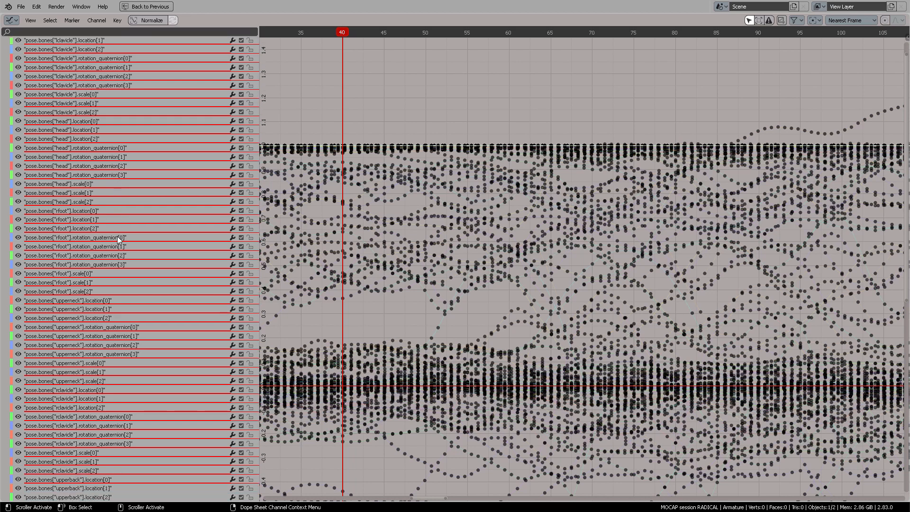
scroll(118, 239, "up", 2)
left_click(803, 22)
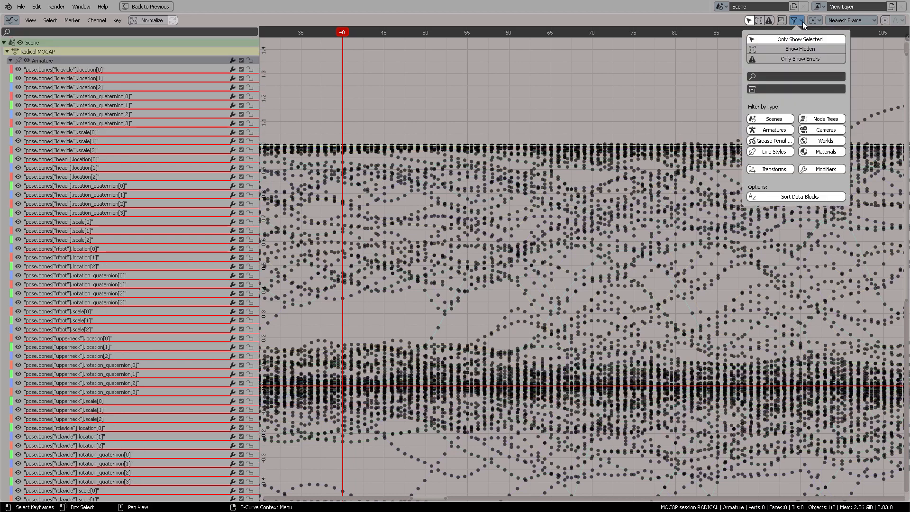
left_click(775, 169)
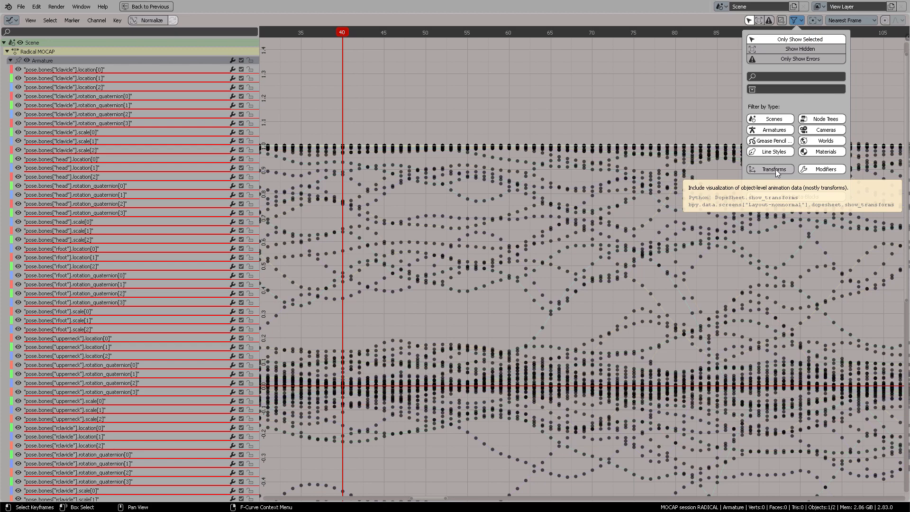
Find the root bone in the channel list and select its scale[0], scale[1] and scale[2] channels one at a time
scroll(159, 346, "down", 5)
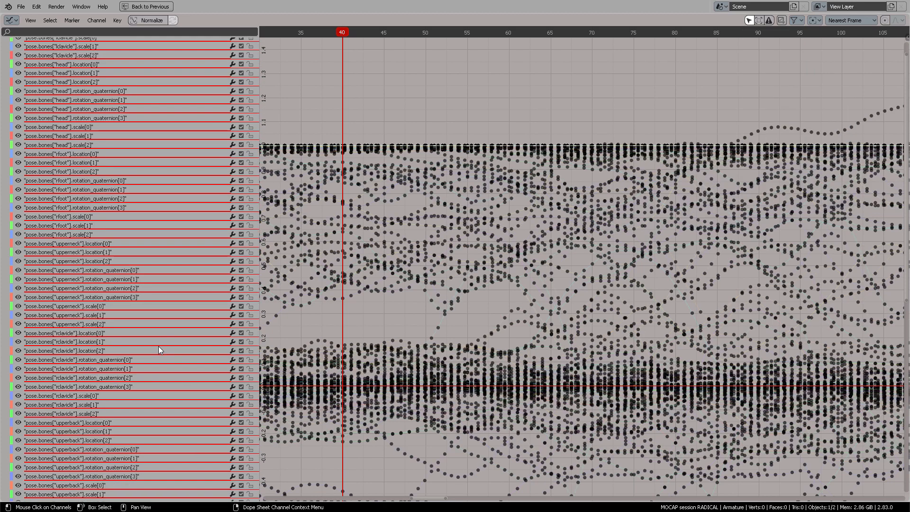
scroll(150, 346, "down", 5)
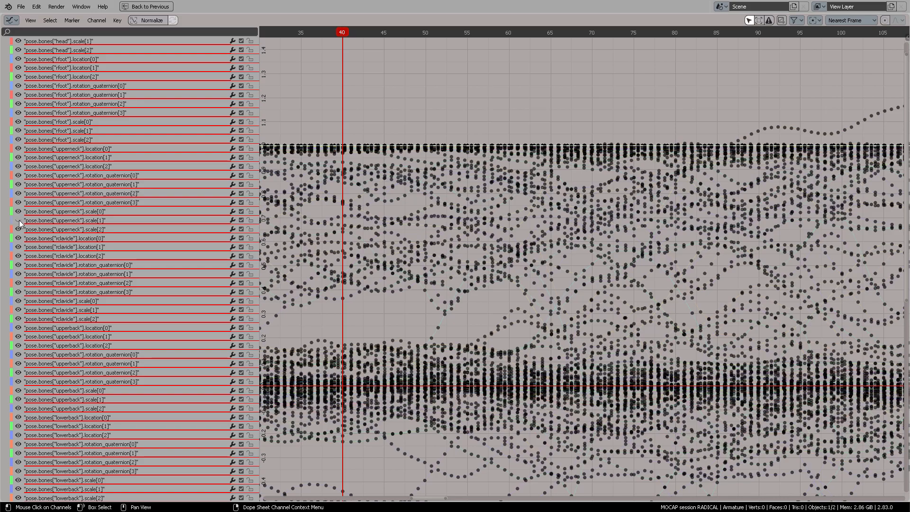
left_click(19, 220)
scroll(93, 237, "down", 9)
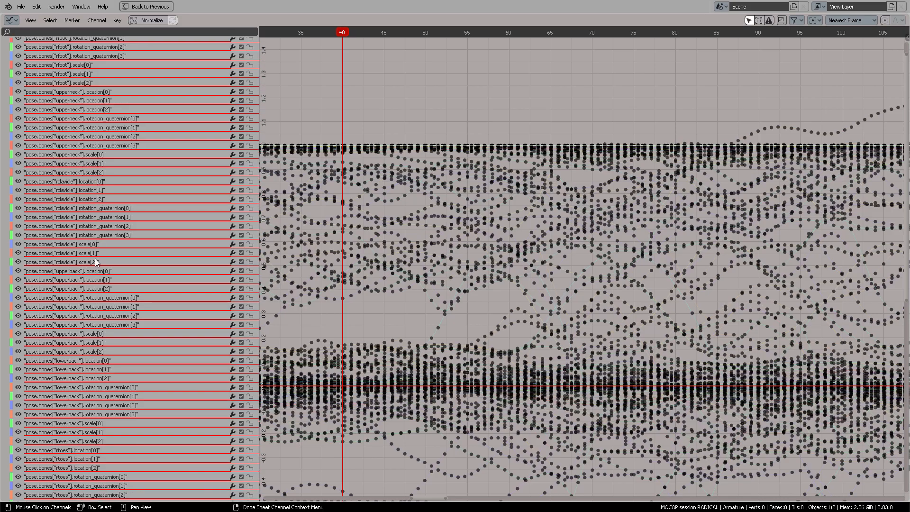
scroll(93, 260, "down", 15)
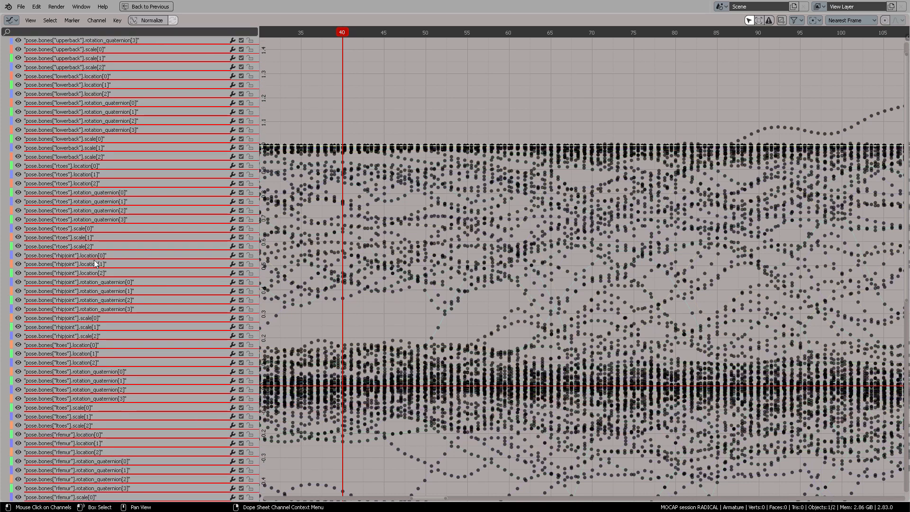
scroll(94, 260, "down", 20)
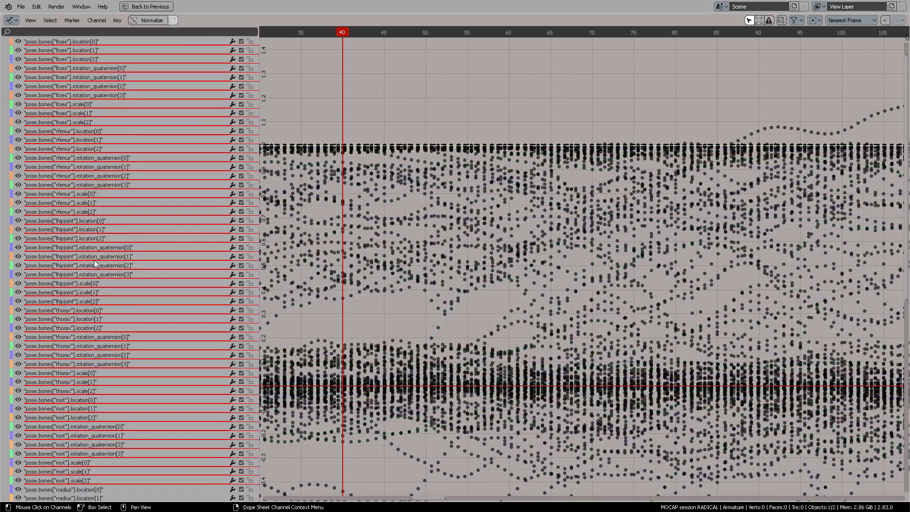
scroll(295, 290, "down", 4)
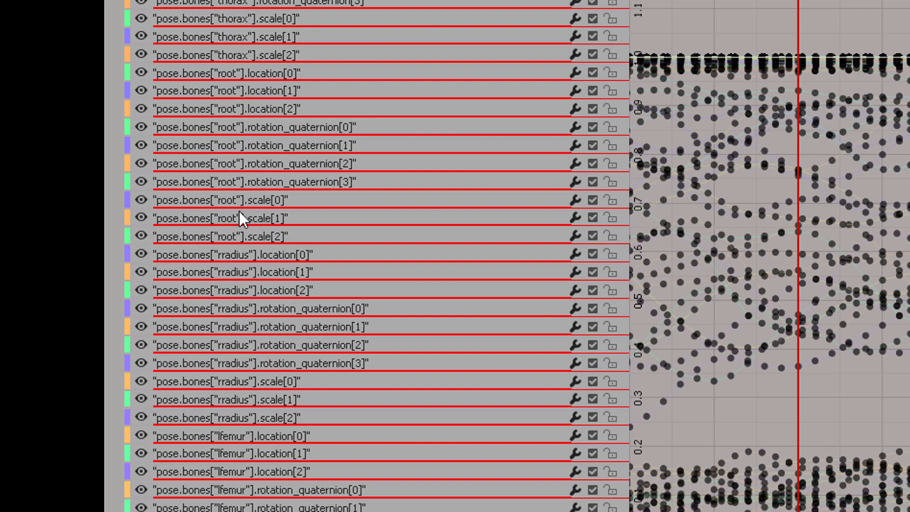
left_click(189, 201)
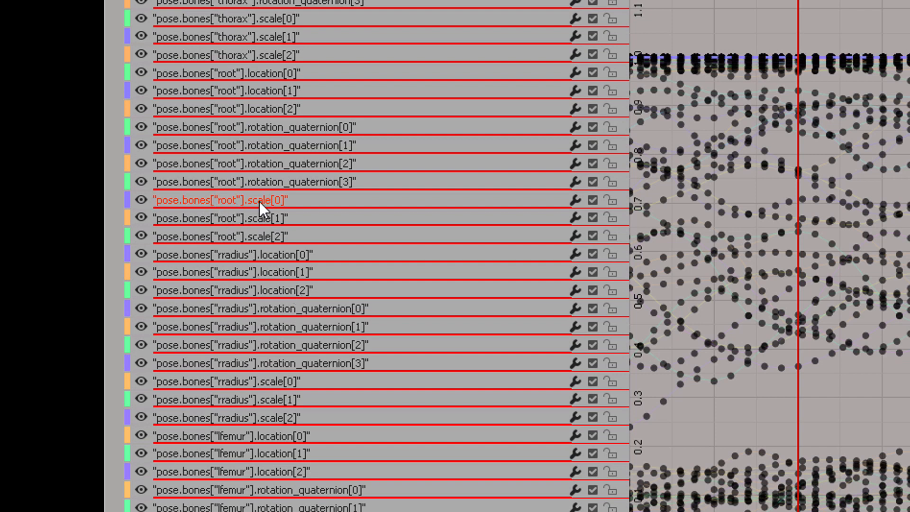
left_click(183, 220)
left_click(189, 237)
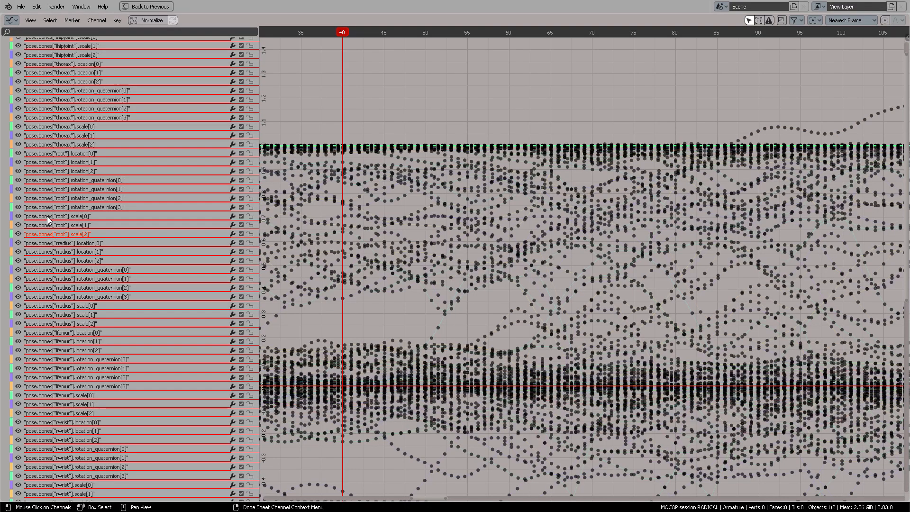
Select the root bone's three scale channels together, hide all other curves, and frame the isolated curves
left_click(200, 204)
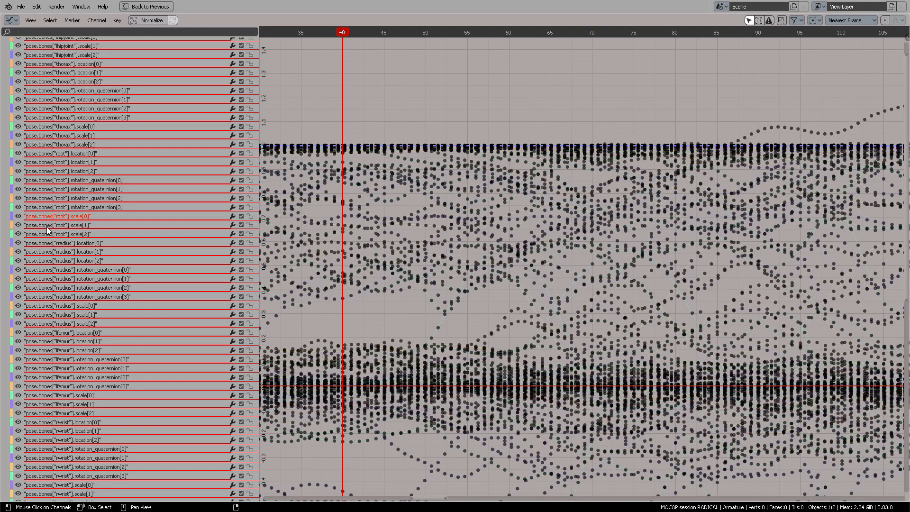
left_click(48, 225, "shift")
left_click(49, 234, "shift")
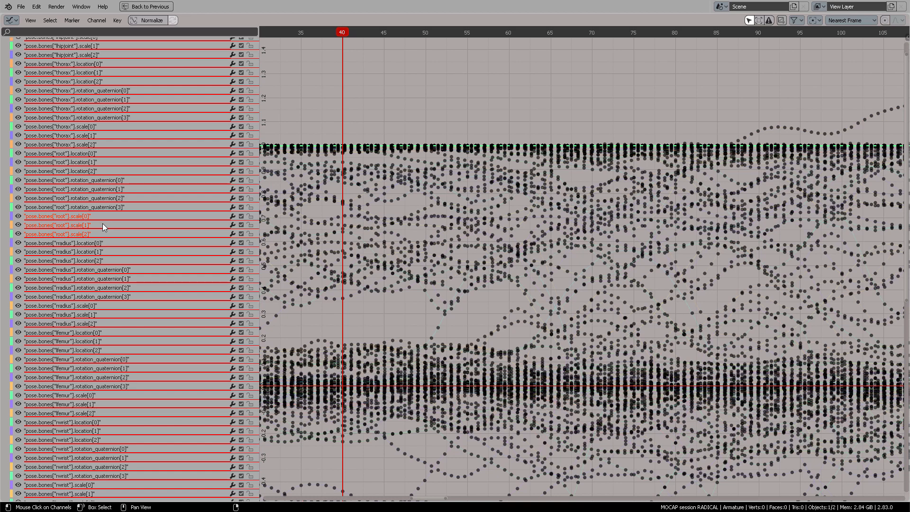
key("shift+h")
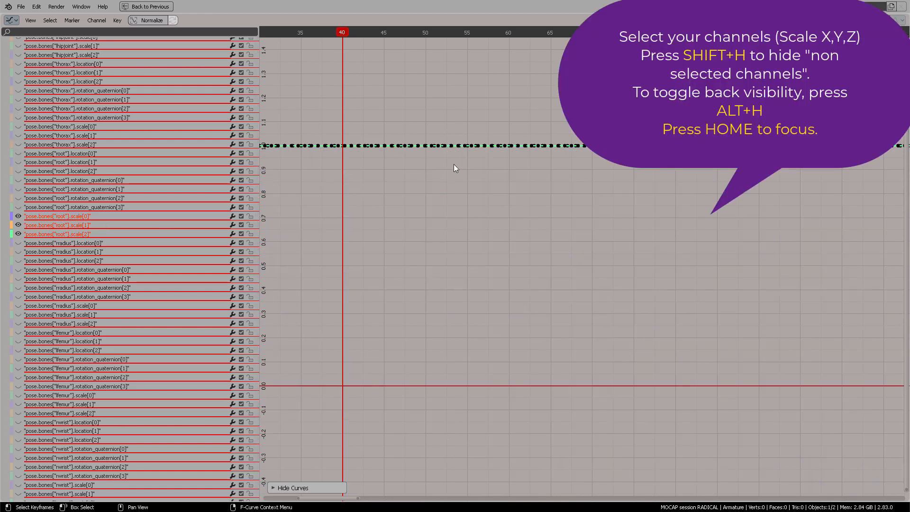
key("Home")
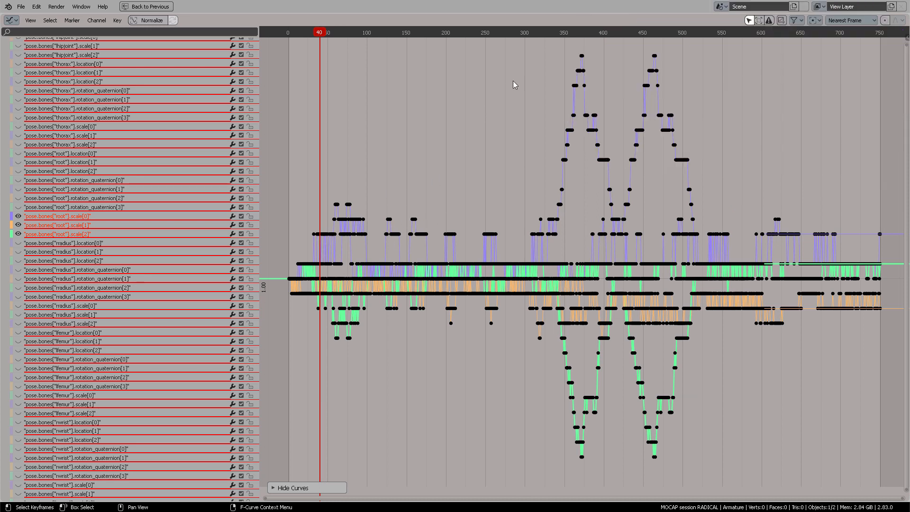
Restore the full workspace layout and enlarge the Graph Editor by shrinking the NLA editor above it
left_click(148, 8)
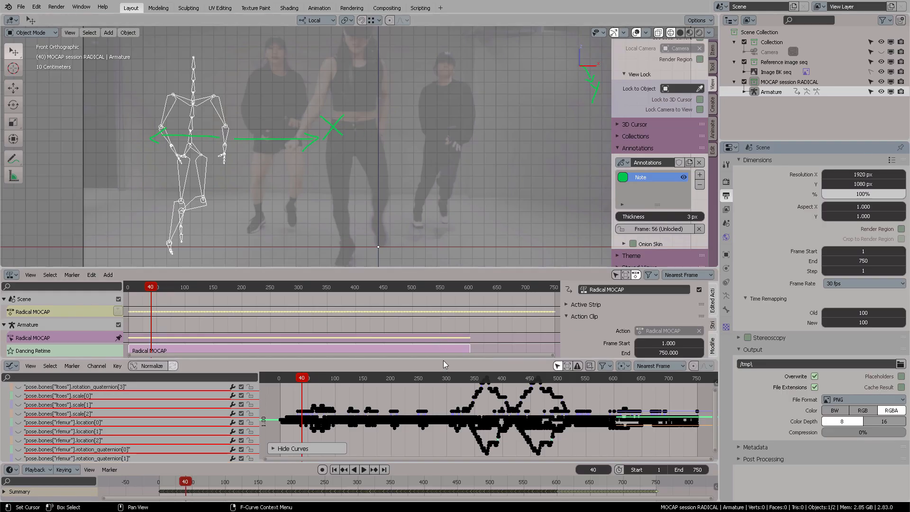
left_click_drag(444, 360, 450, 300)
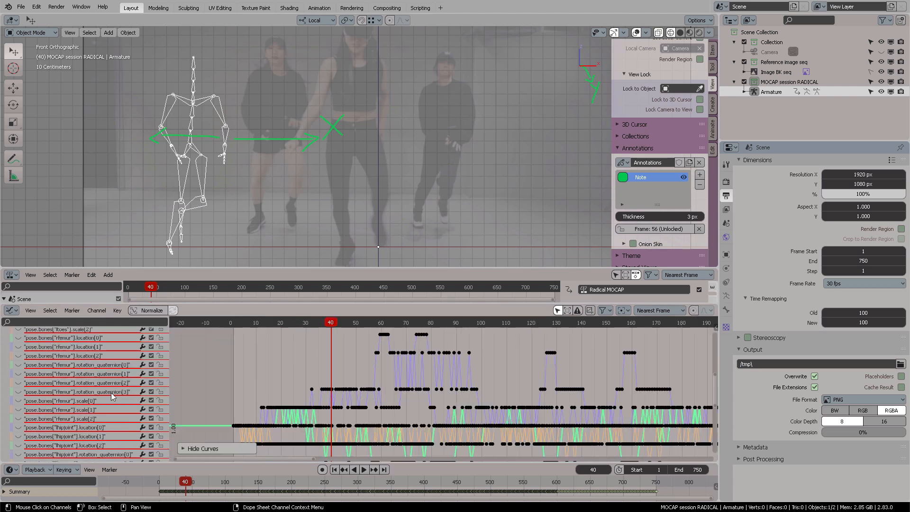
Review the root channels in the Graph Editor, play and scrub the animation onward from frame 40, and display the armature's transform values
scroll(112, 397, "up", 5)
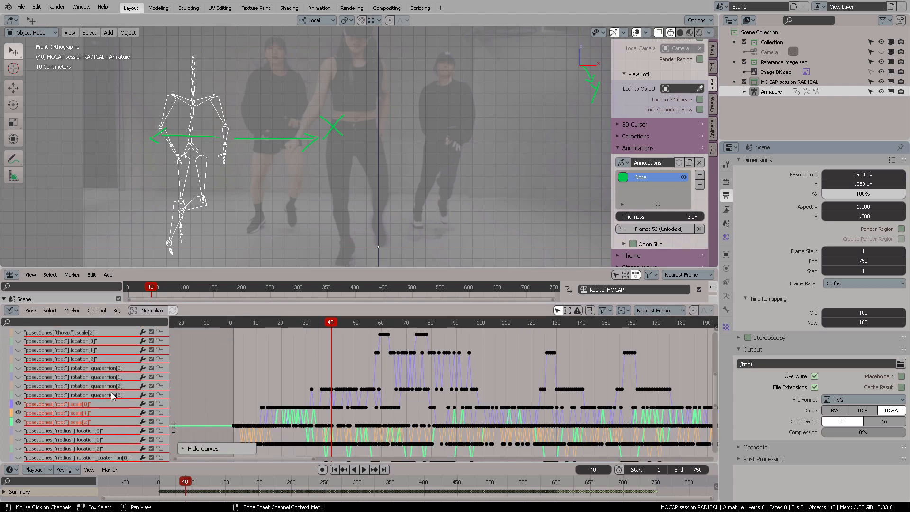
scroll(87, 407, "down", 2)
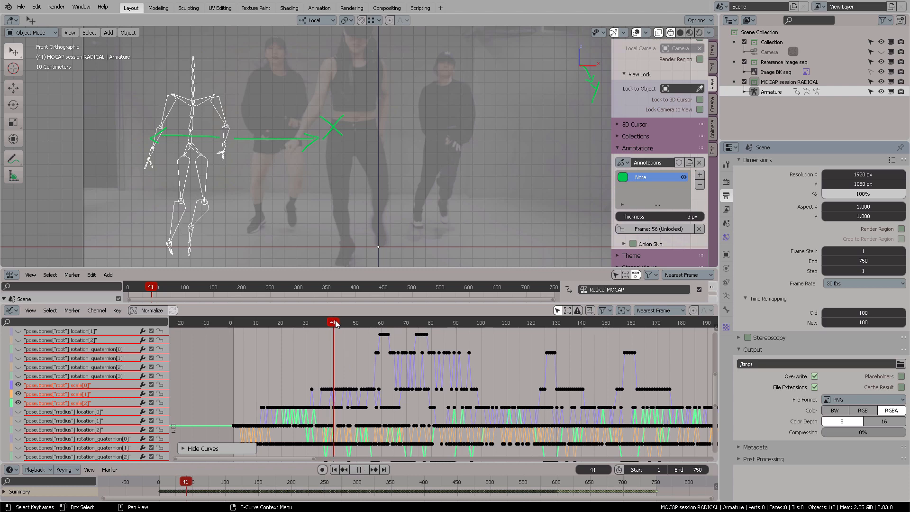
left_click_drag(335, 324, 339, 323)
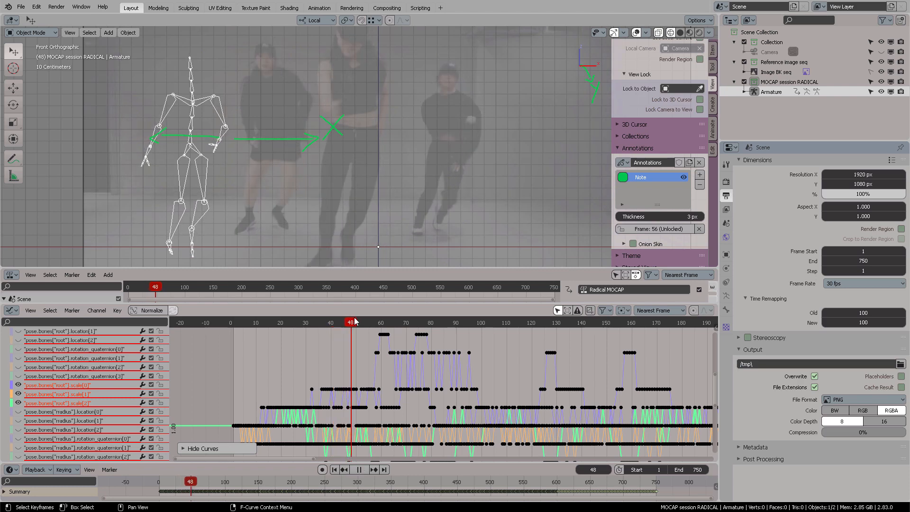
key("space")
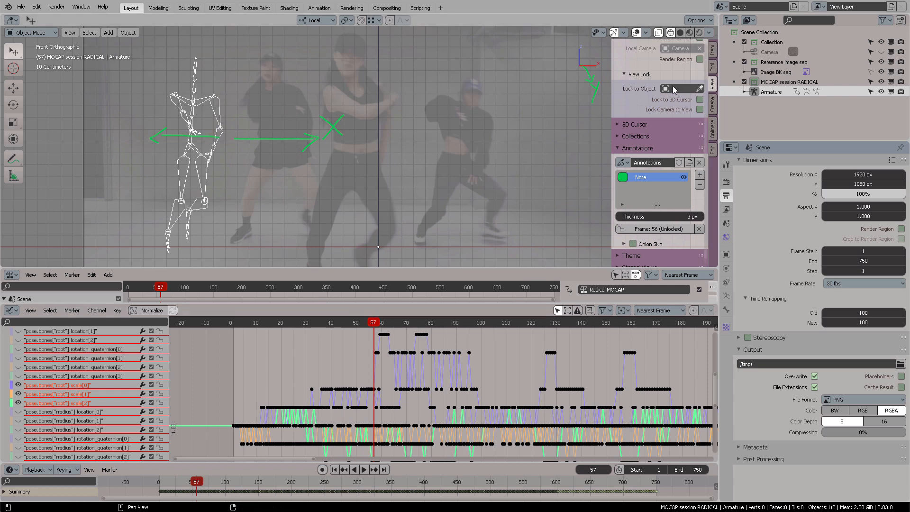
scroll(691, 93, "up", 3)
left_click(712, 51)
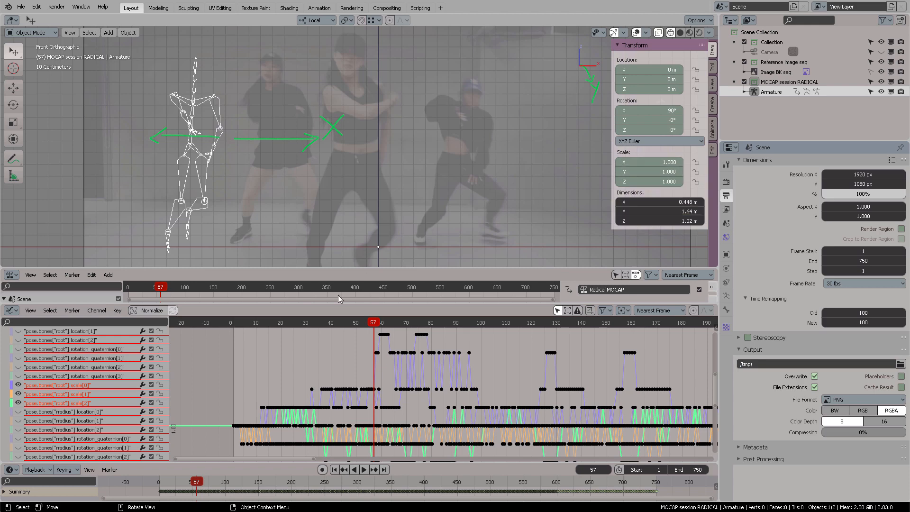
key("ctrl+shift+space")
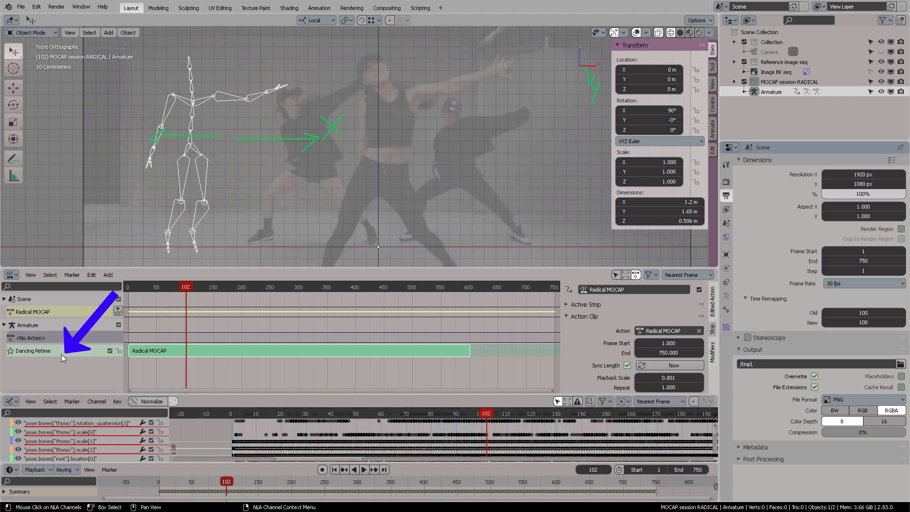
Push the scene's Radical MOCAP action down into an NLA strip, delete that strip, and replay the animation from the start
left_click(118, 311)
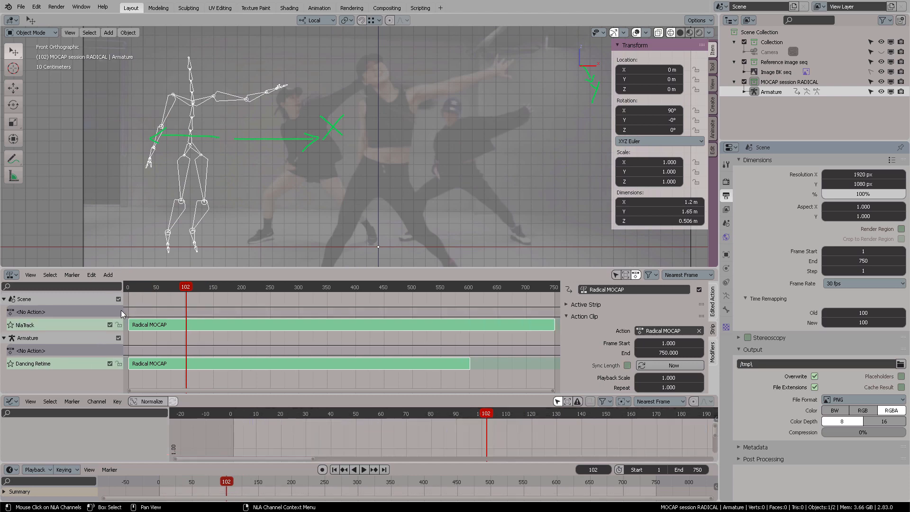
left_click_drag(188, 288, 235, 288)
left_click_drag(166, 318, 196, 325)
key("x")
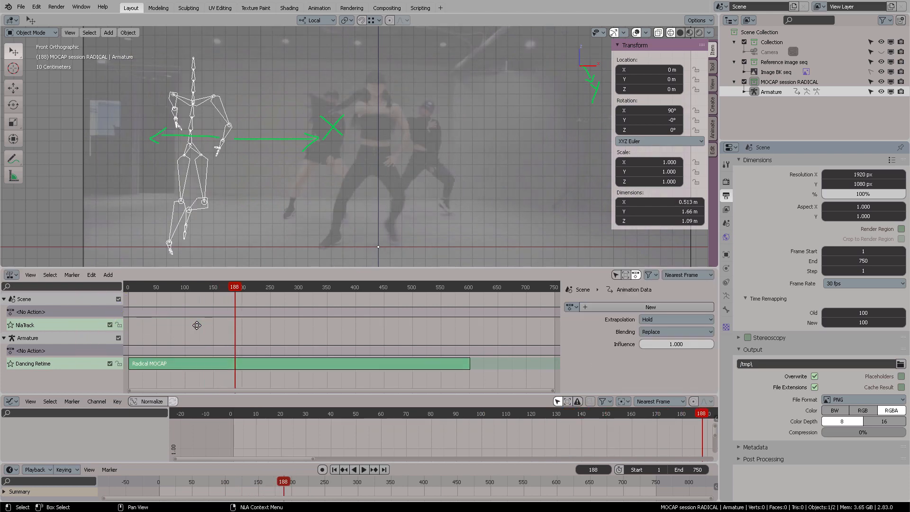
left_click_drag(158, 290, 127, 288)
key("space")
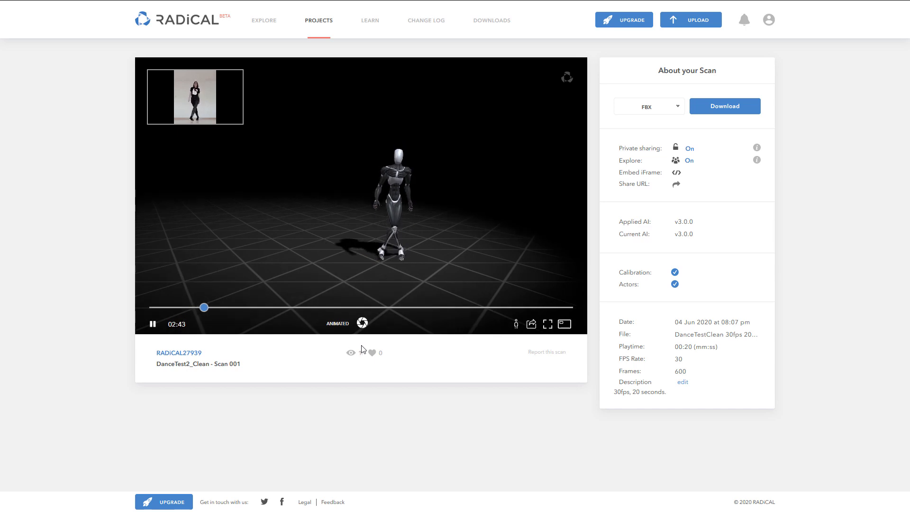
Switch to the RADiCAL site, like the DanceTest2_Clean scan, and inspect its full-screen preview up close with a different reference video layout
left_click(373, 354)
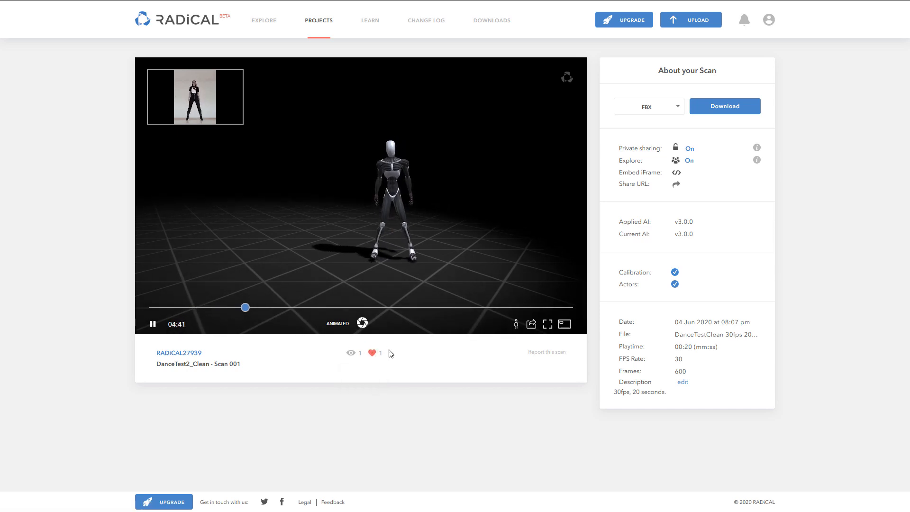
left_click(548, 324)
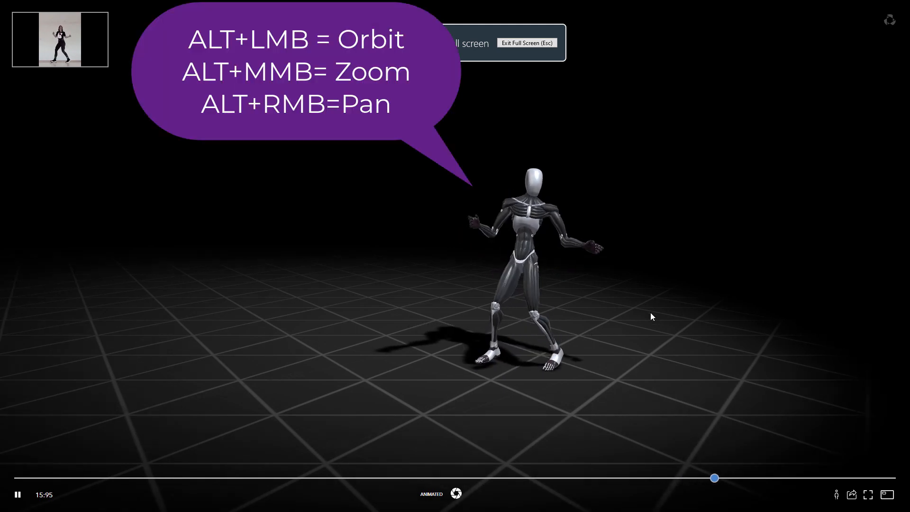
scroll(622, 323, "up", 8)
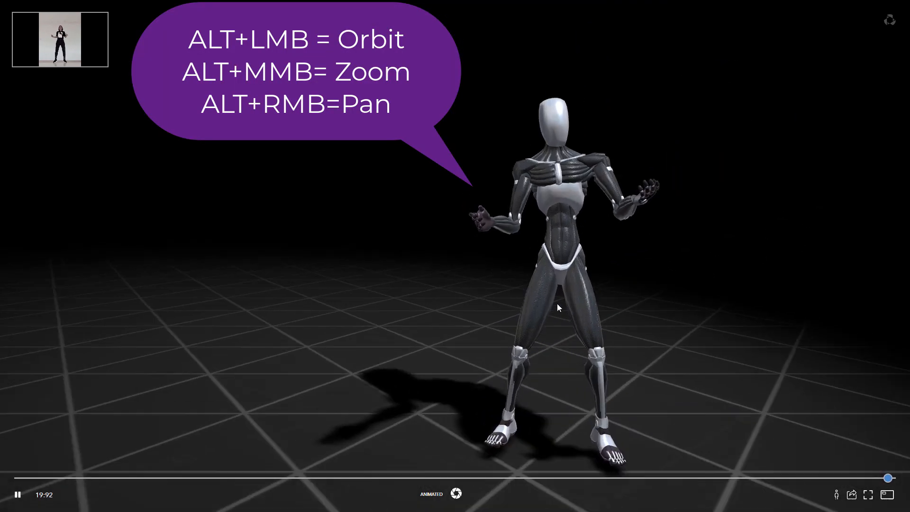
scroll(558, 303, "up", 5)
scroll(379, 275, "down", 6)
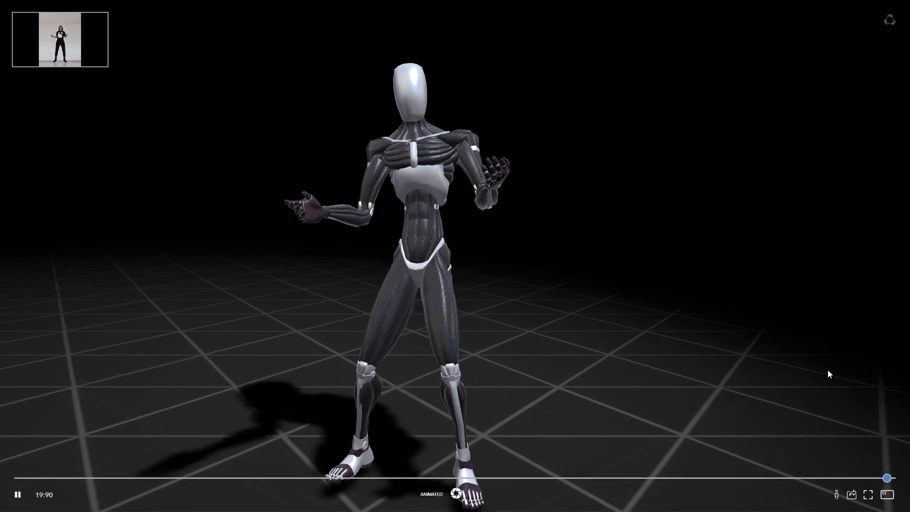
left_click(886, 494)
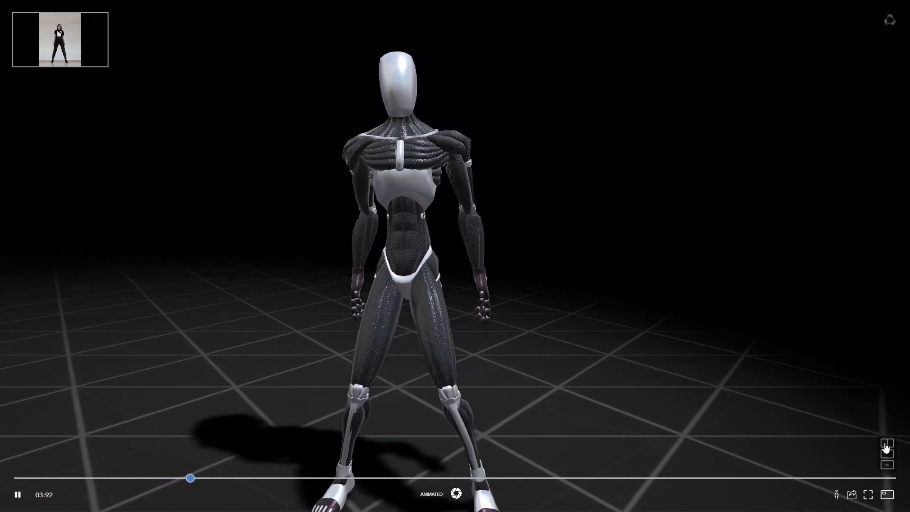
left_click(887, 443)
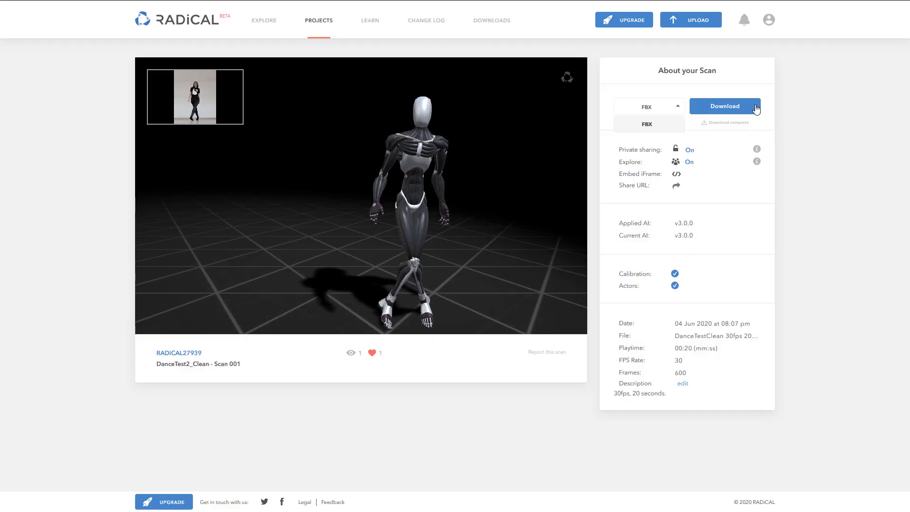
Download the scan as dancetest2_clean_scan-001.fbx, switch to Blender, and import that FBX file with animation enabled
left_click(755, 108)
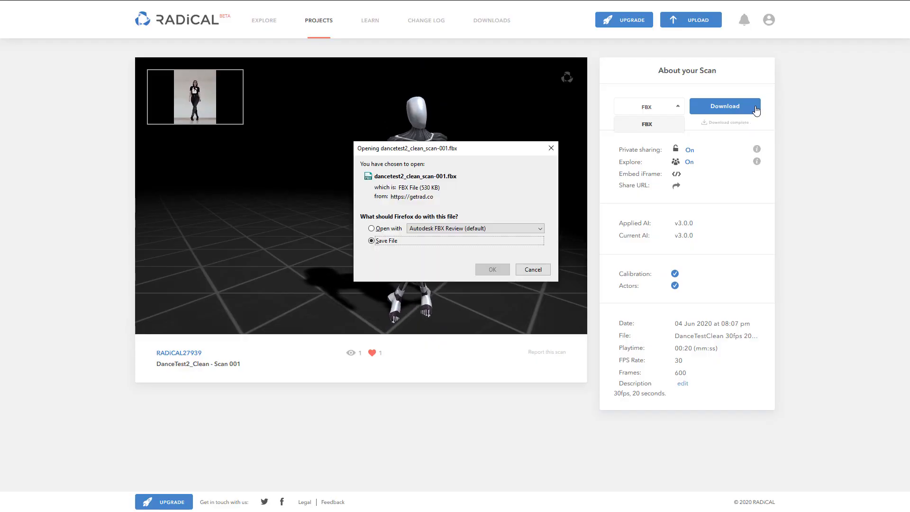
left_click(493, 266)
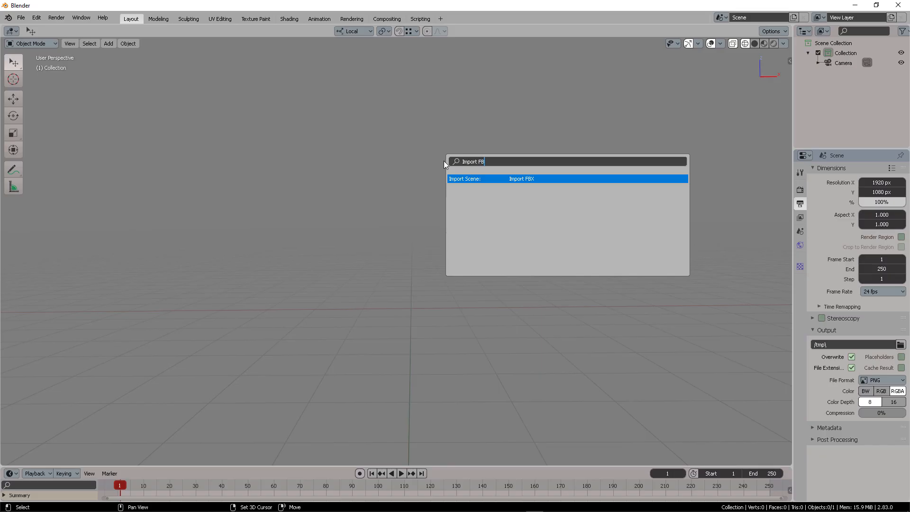
key("Return")
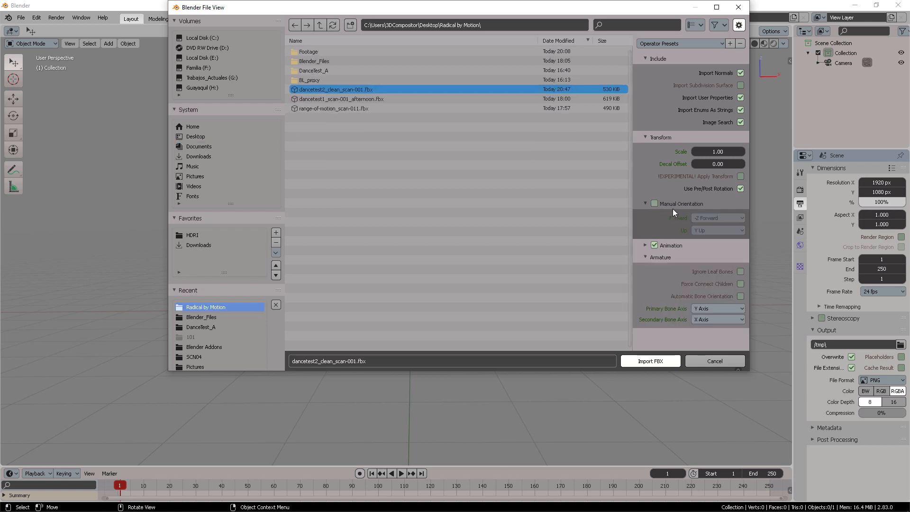
left_click(651, 361)
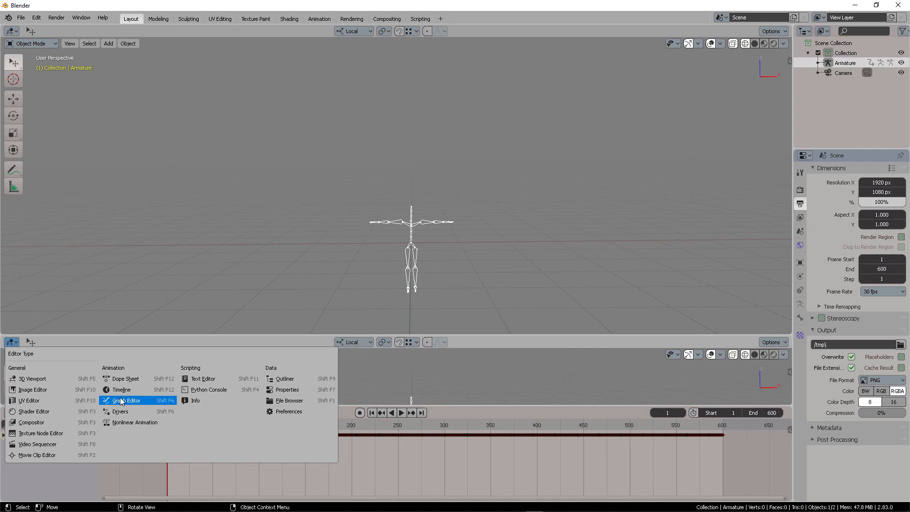
Turn the new area below the 3D viewport into a Graph Editor and enlarge it upward
left_click(122, 401)
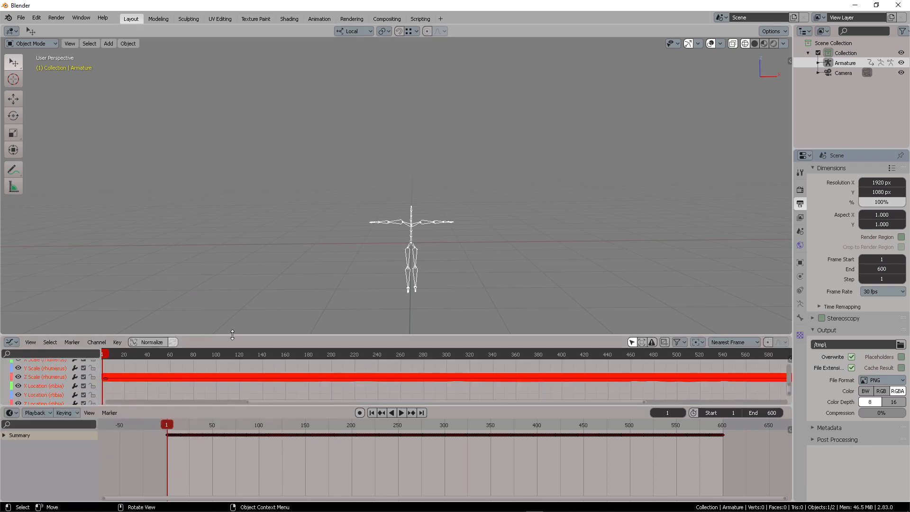
left_click_drag(246, 336, 246, 217)
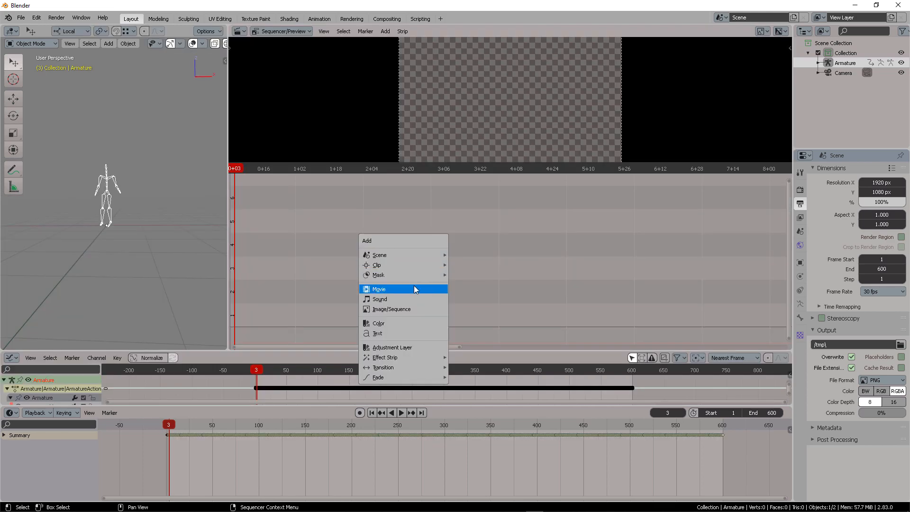
Add DanceTestClean_30fps_20s.mp4 from the Radical by Motion folder to the Video Sequencer as a movie strip
left_click(414, 288)
left_click(206, 307)
left_click(337, 89)
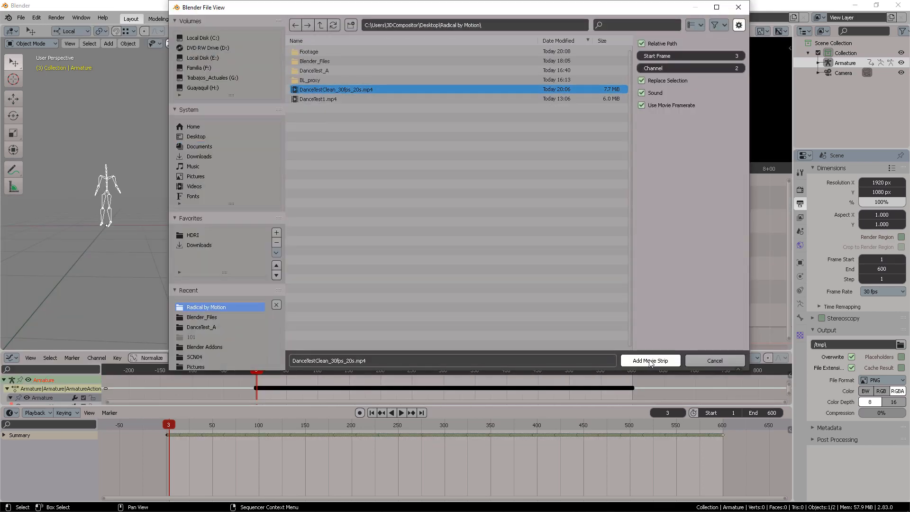
left_click(650, 361)
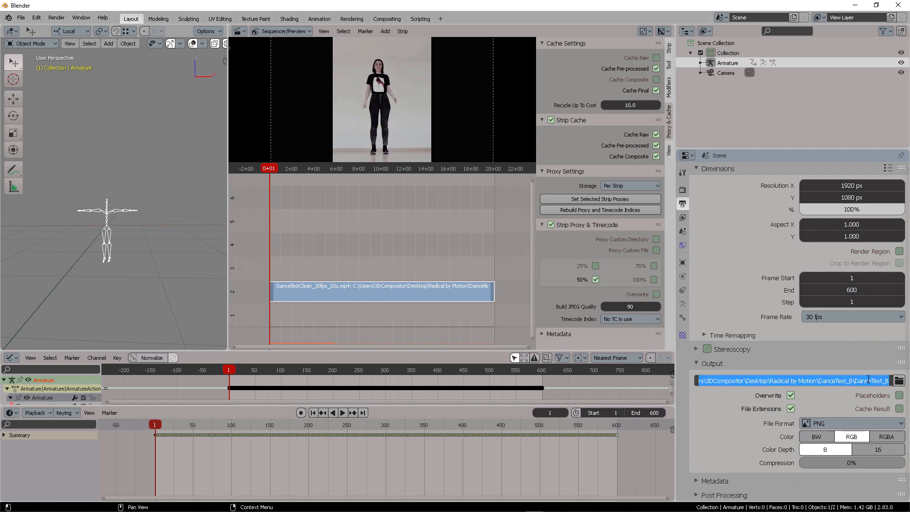
Render frames 1 to 600 of the footage as a PNG animation sequence into the DanceTest_B folder
left_click(57, 18)
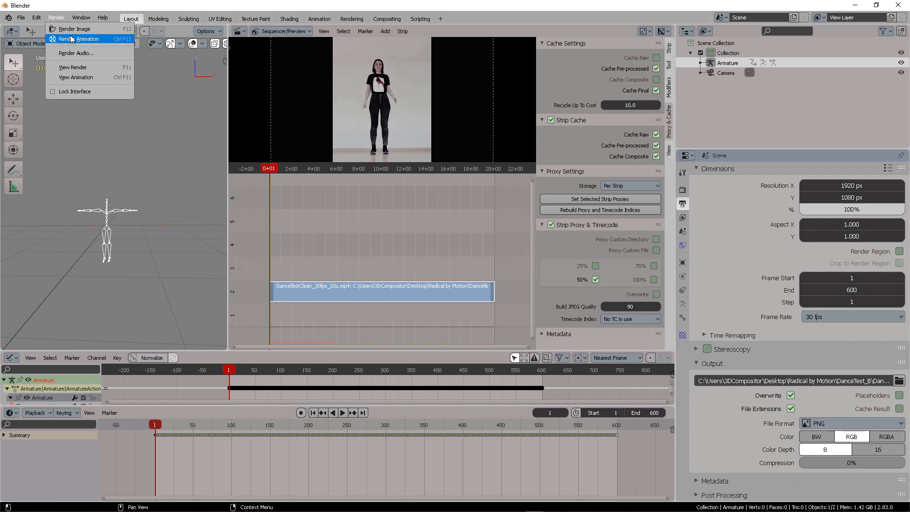
left_click(86, 39)
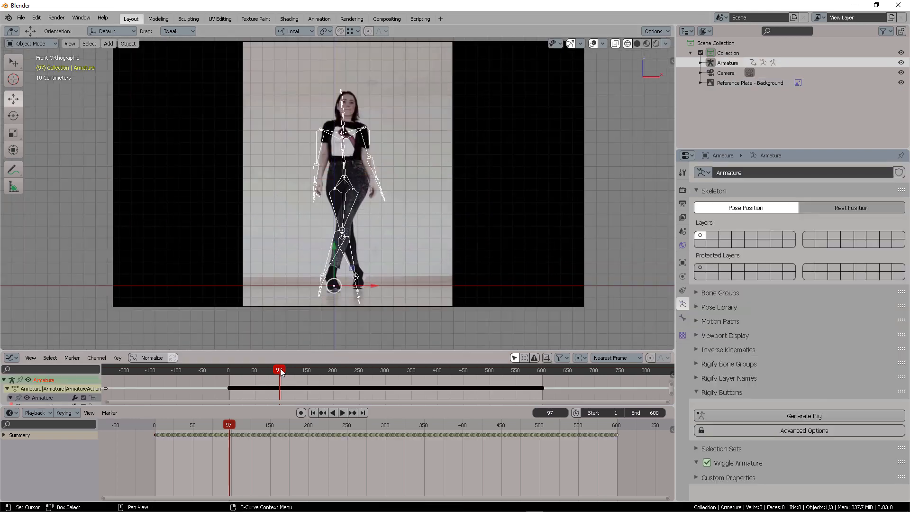
Scrub to frame 166 and shift the Reference Plate - Background image slightly along negative X to align it with the armature
left_click_drag(284, 369, 316, 371)
left_click(431, 188)
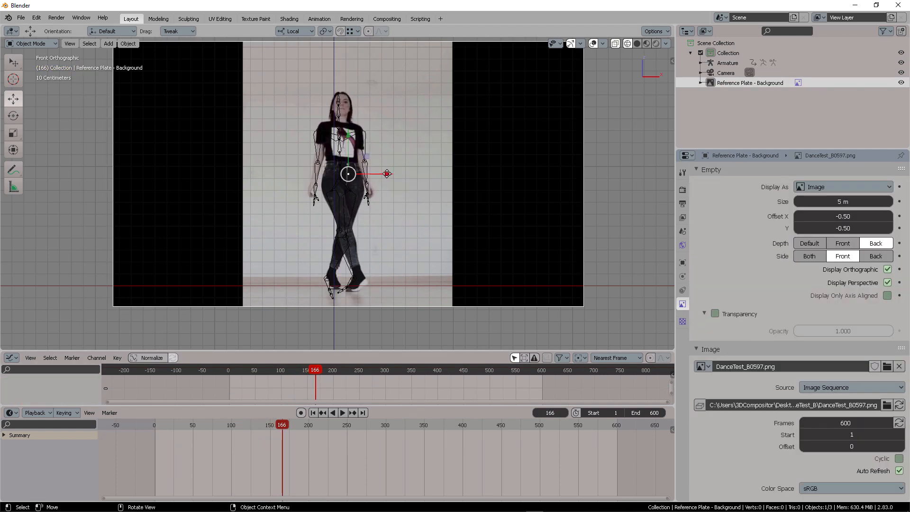
left_click_drag(391, 175, 386, 174)
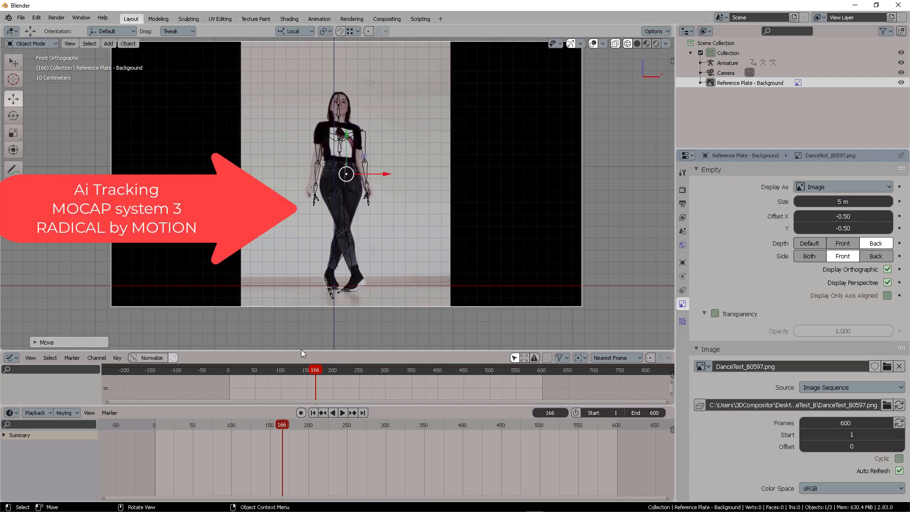
Select the armature, then play and scrub the animation to compare the motion capture with the reference footage
left_click(344, 241)
key("space")
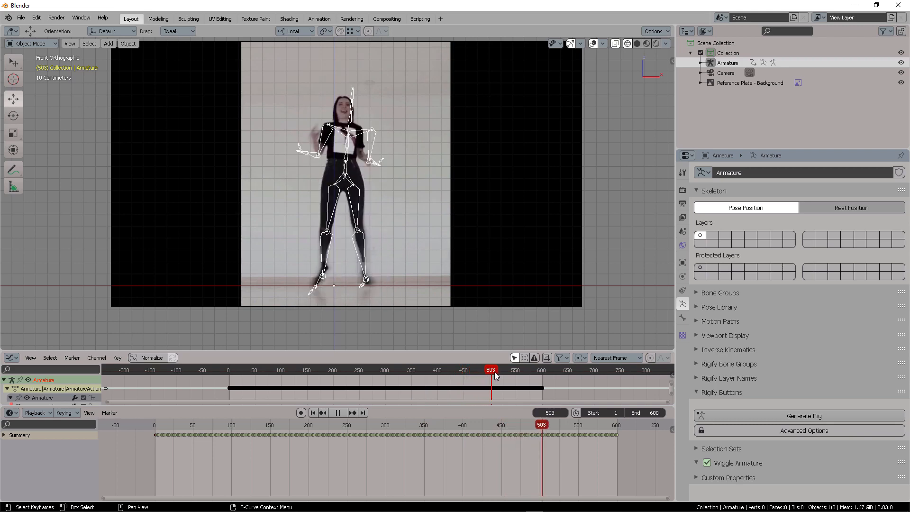
left_click_drag(508, 374, 436, 377)
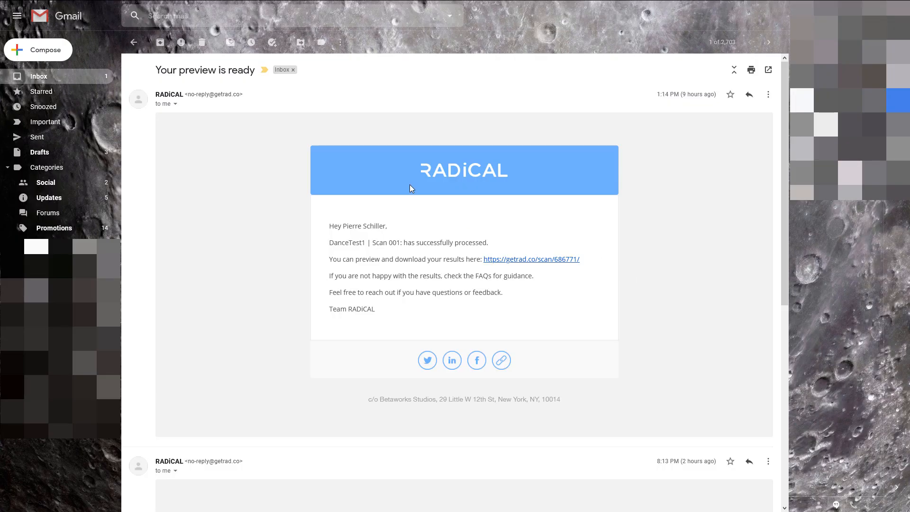
Switch to Gmail and highlight the DanceTest1 scan status line in RADiCAL's "Your preview is ready" e-mail
left_click_drag(376, 244, 506, 237)
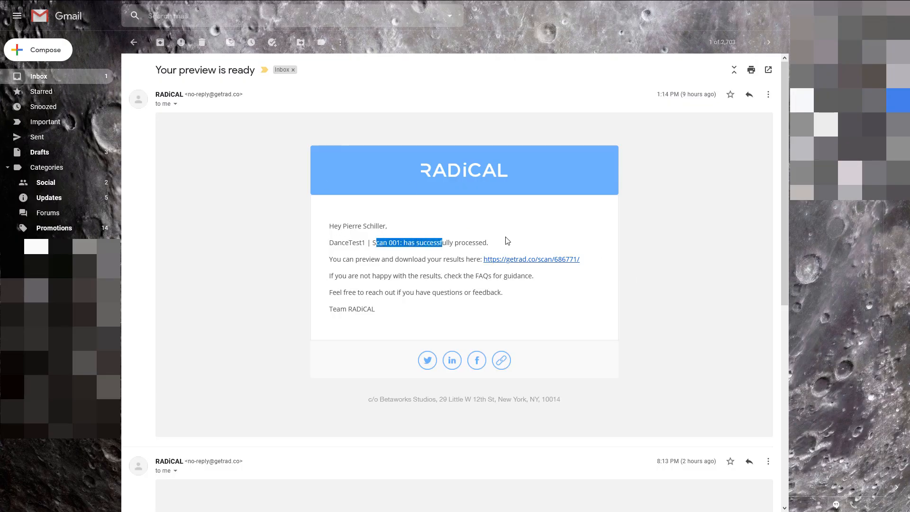
left_click(472, 241)
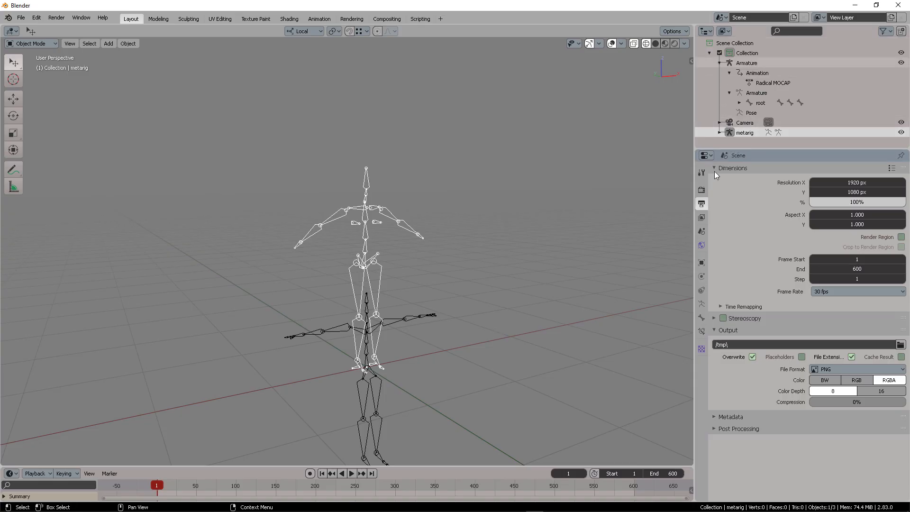
Switch to Blender, collapse the Armature's hierarchy in the outliner, and generate the Rigify control rig from the metarig
left_click(720, 63)
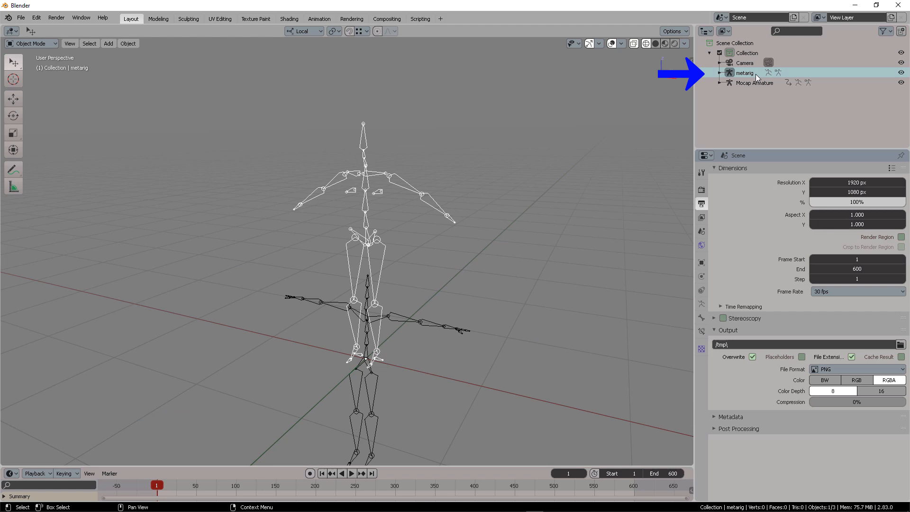
right_click(751, 75)
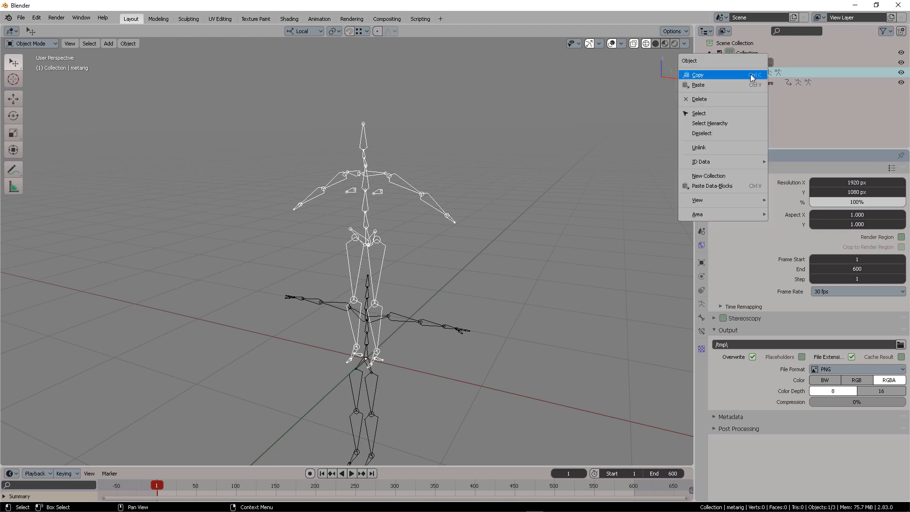
left_click(751, 76)
left_click(699, 305)
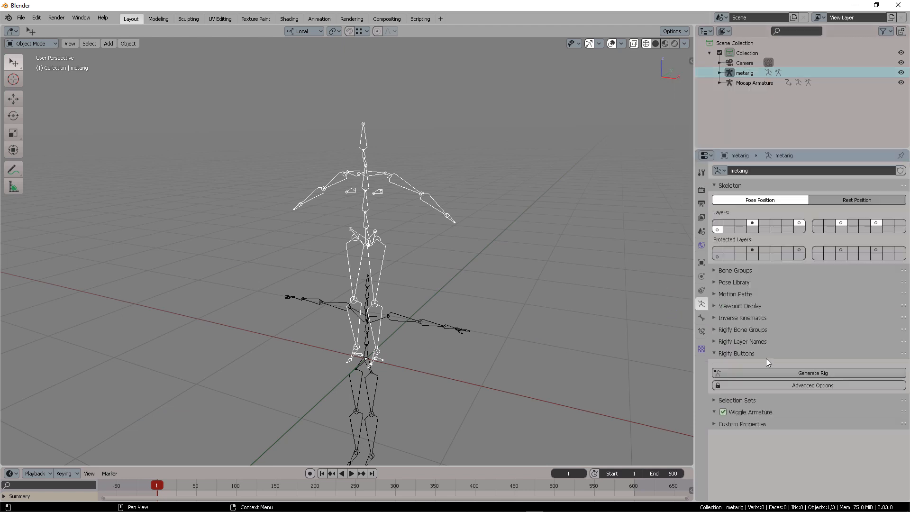
left_click(819, 375)
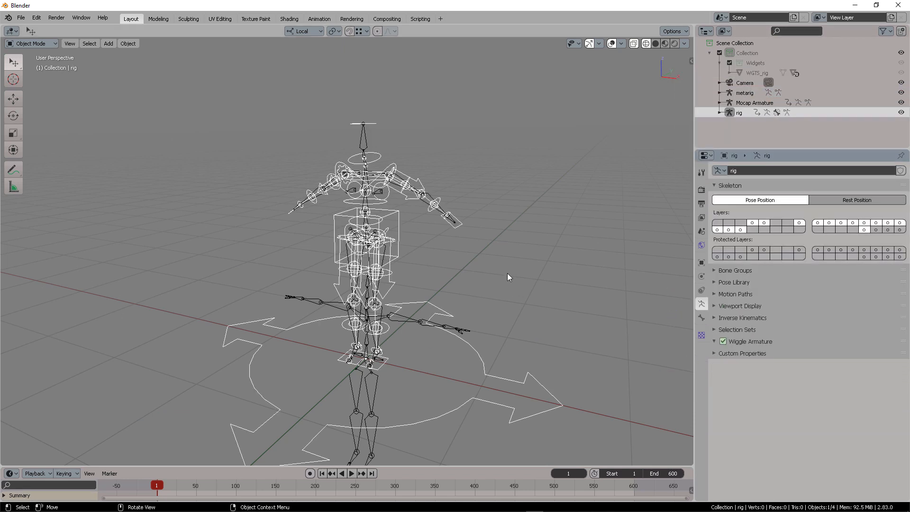
Show all restriction toggles in the outliner and disable the metarig's selectability, visibility and rendering
middle_click_drag(470, 275, 472, 278)
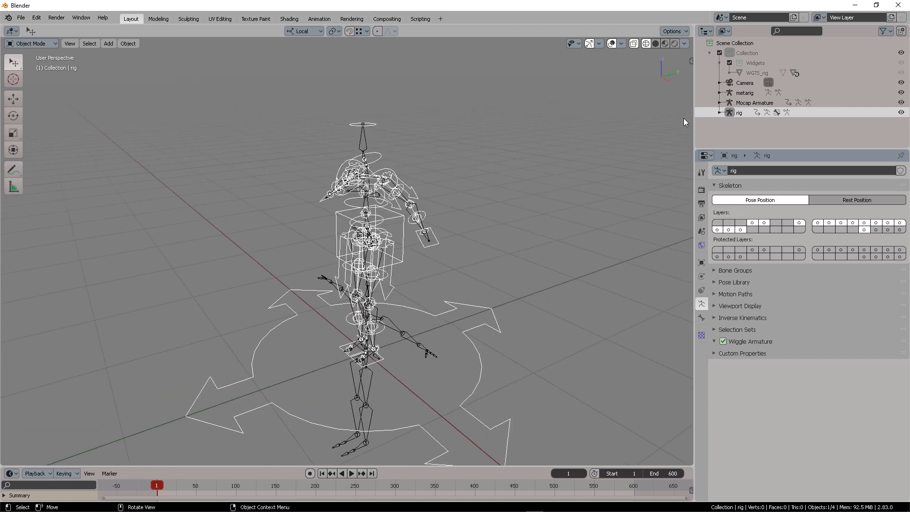
left_click(758, 92)
left_click(885, 32)
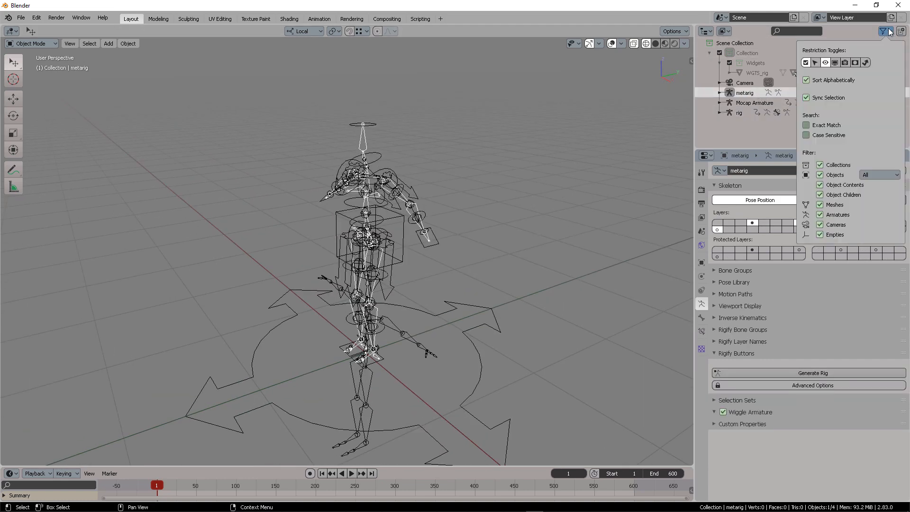
left_click(845, 62)
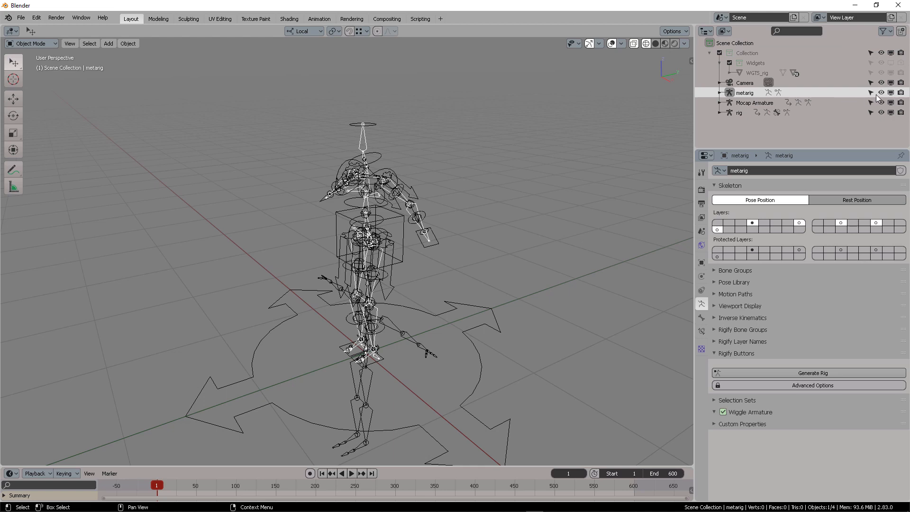
left_click_drag(872, 93, 903, 93)
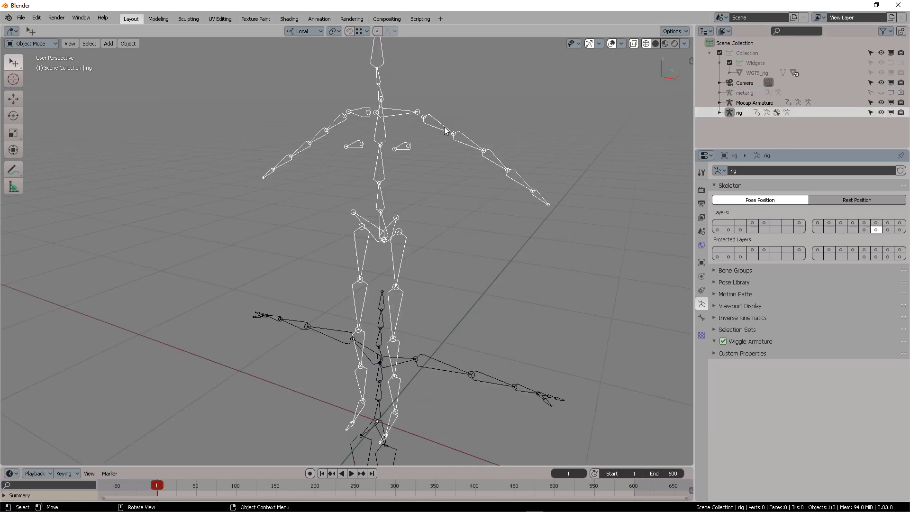
Put the rig in Edit Mode and show the bone properties of its upper deform bone in the left arm
key("Tab")
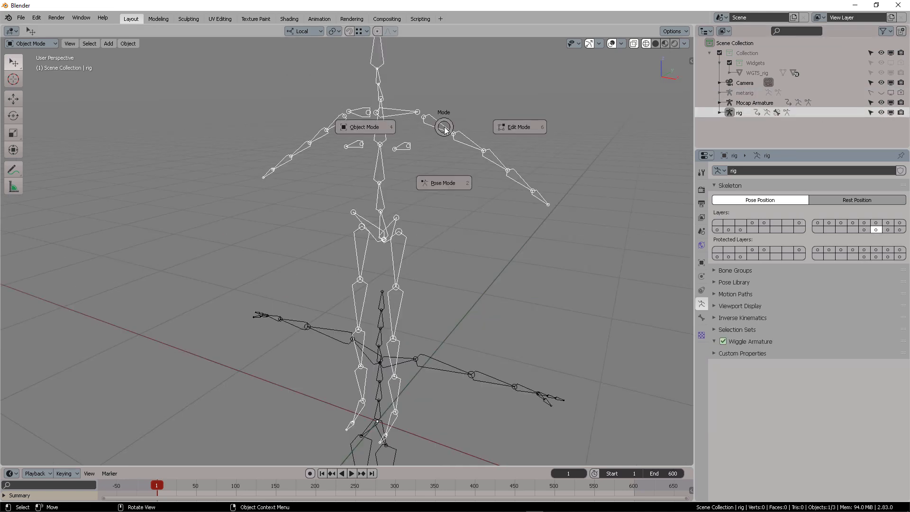
left_click(509, 127)
left_click(444, 129)
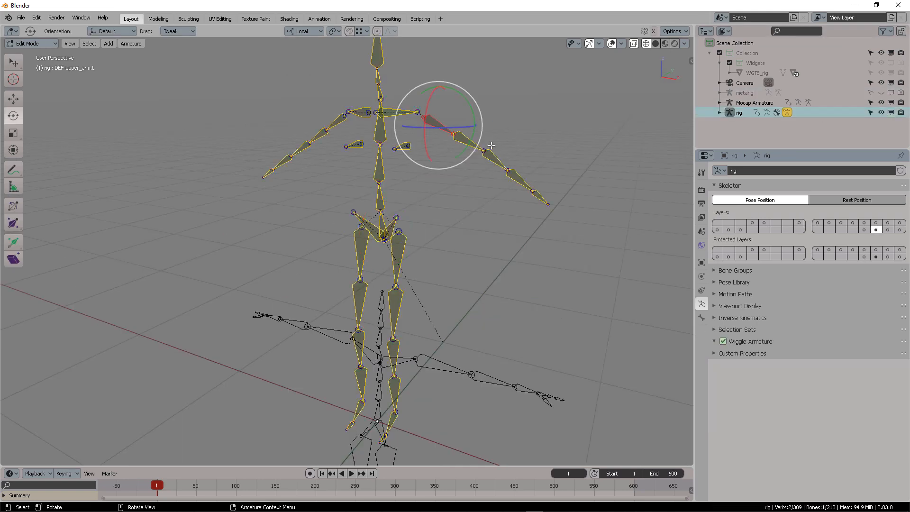
left_click(702, 318)
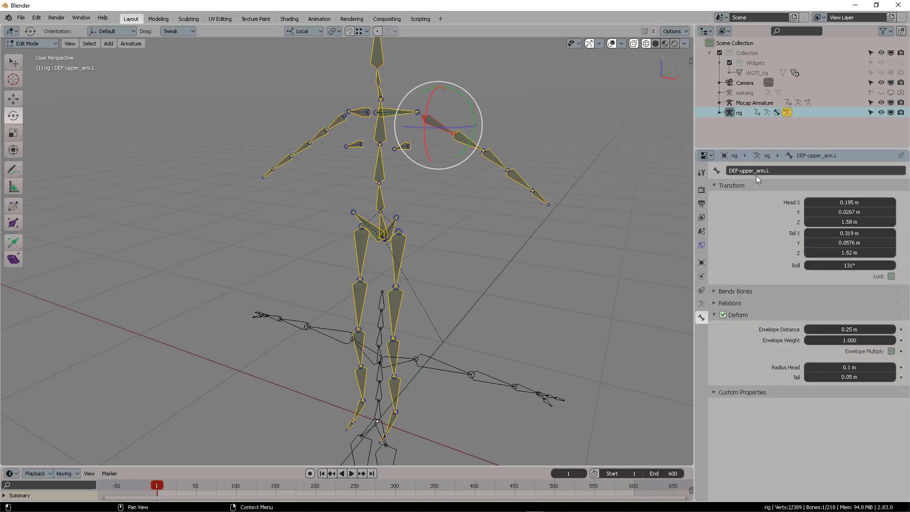
Inspect the names of the left forearm, left hand and both shoulder deform bones one at a time
left_click(493, 158)
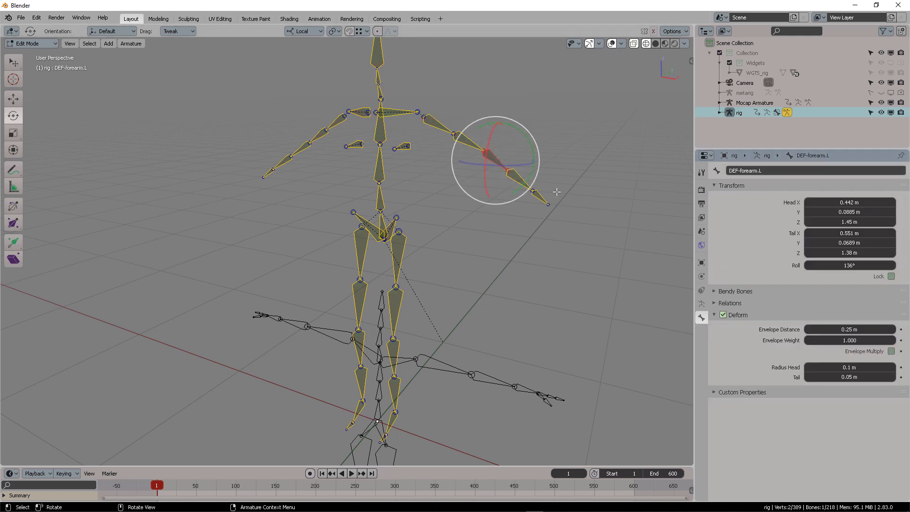
key("alt+a")
left_click(520, 180)
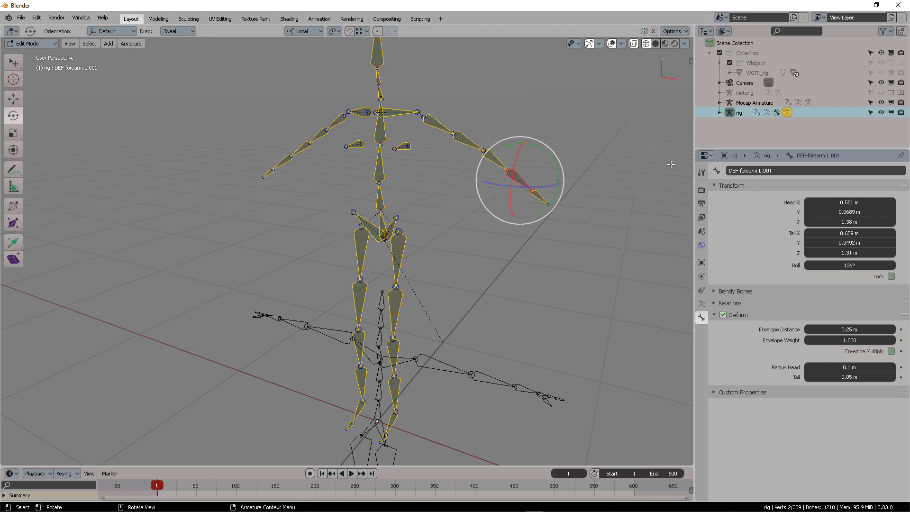
key("alt+a")
left_click(541, 199)
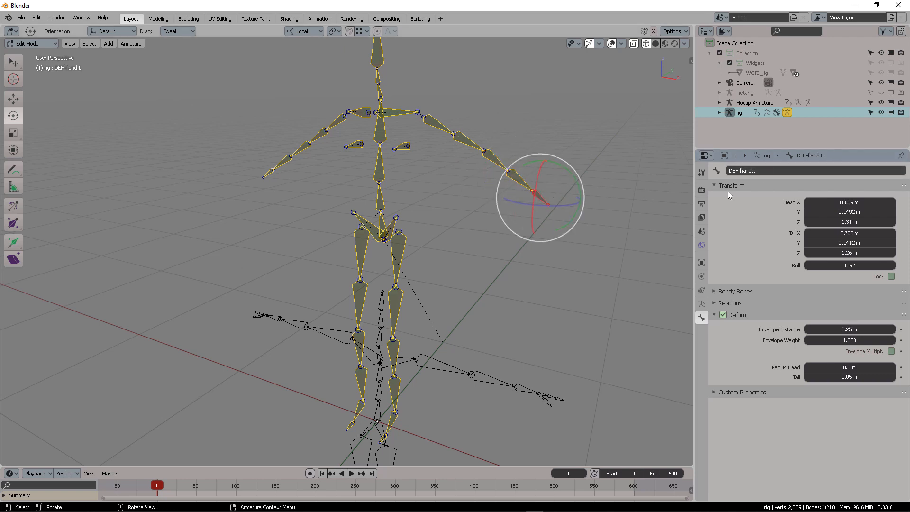
key("alt+a")
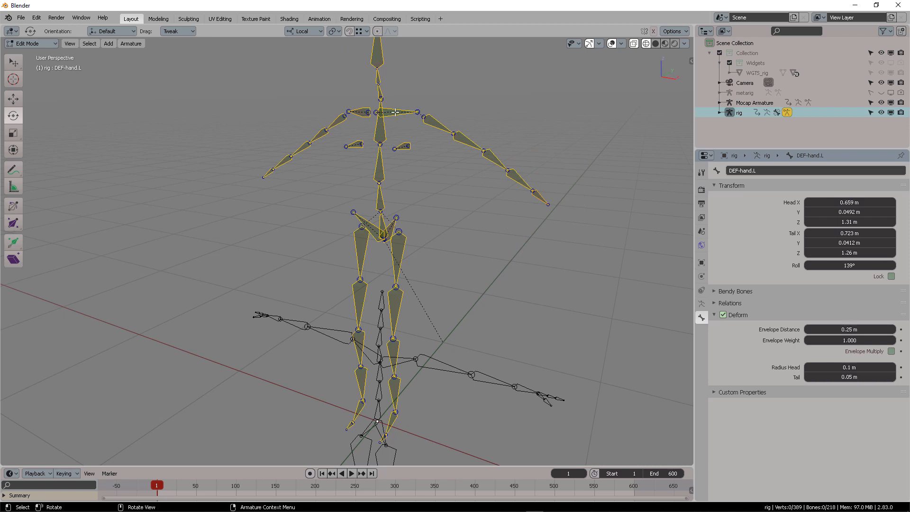
left_click(401, 113)
key("alt+a")
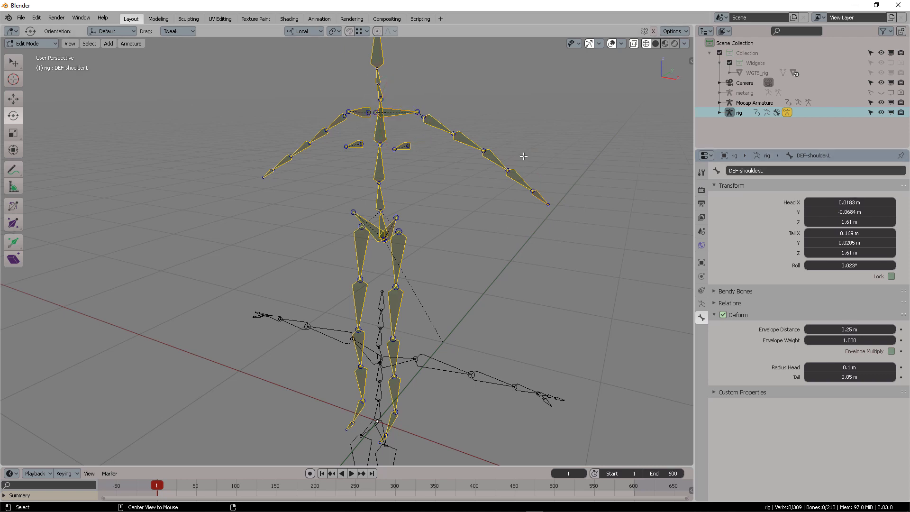
left_click(364, 110)
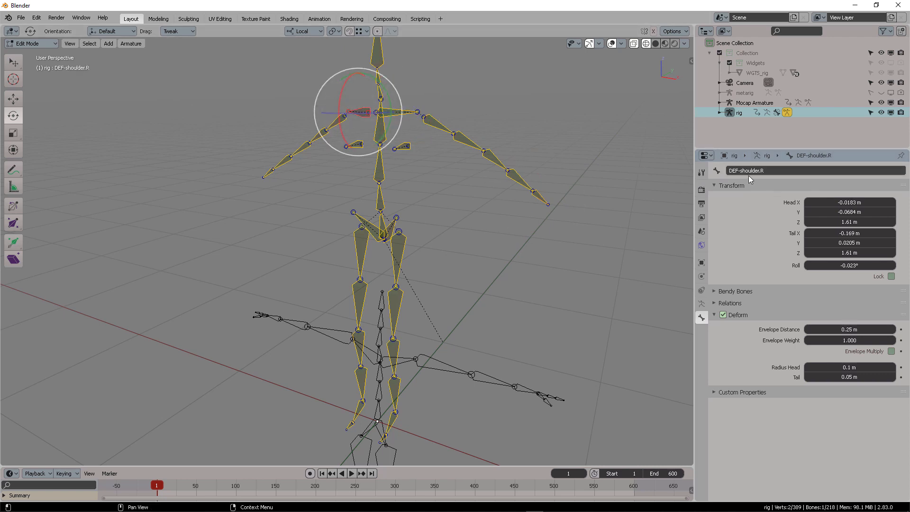
key("alt+a")
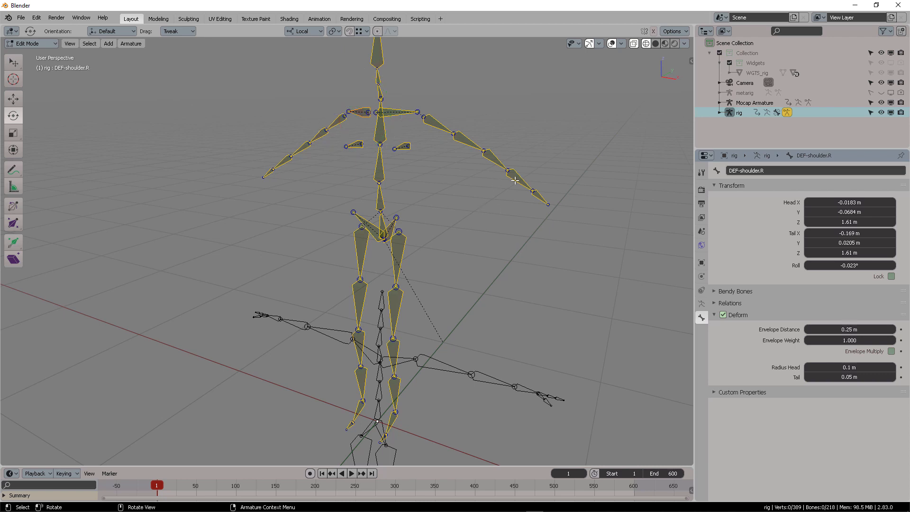
Examine the rig's bones on the last armature layer and return to the deform bone layer
key("ctrl+Tab")
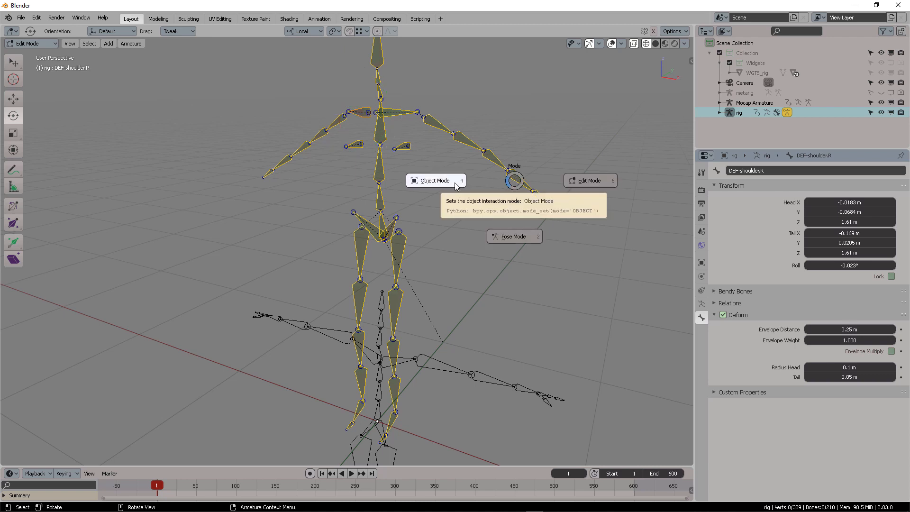
left_click(606, 184)
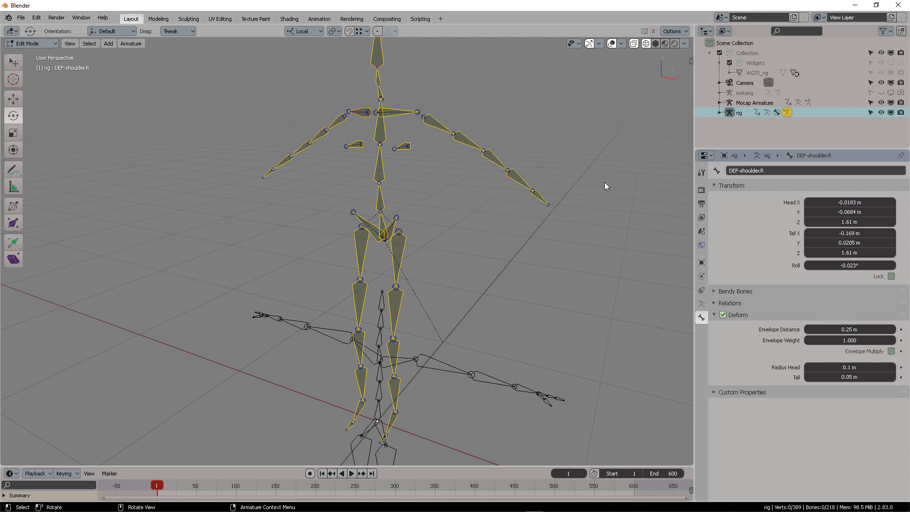
left_click(702, 304)
left_click(901, 230)
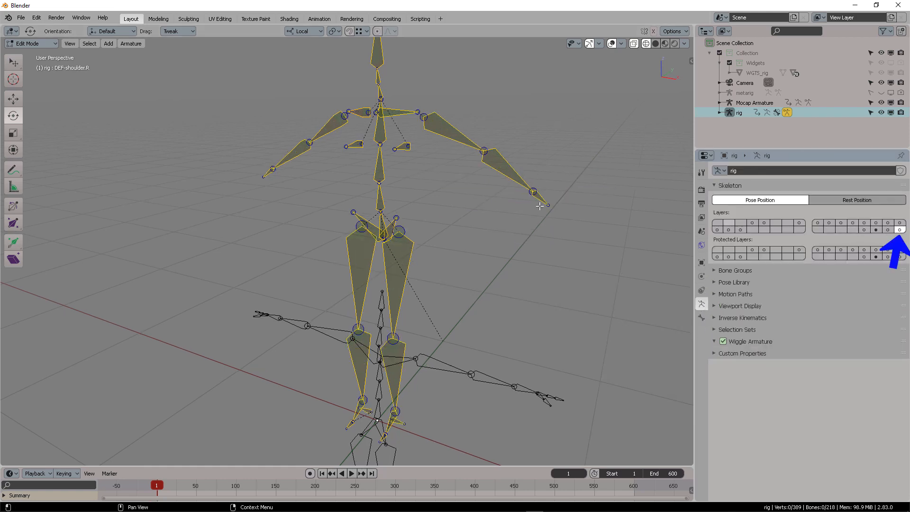
middle_click_drag(432, 206, 465, 189)
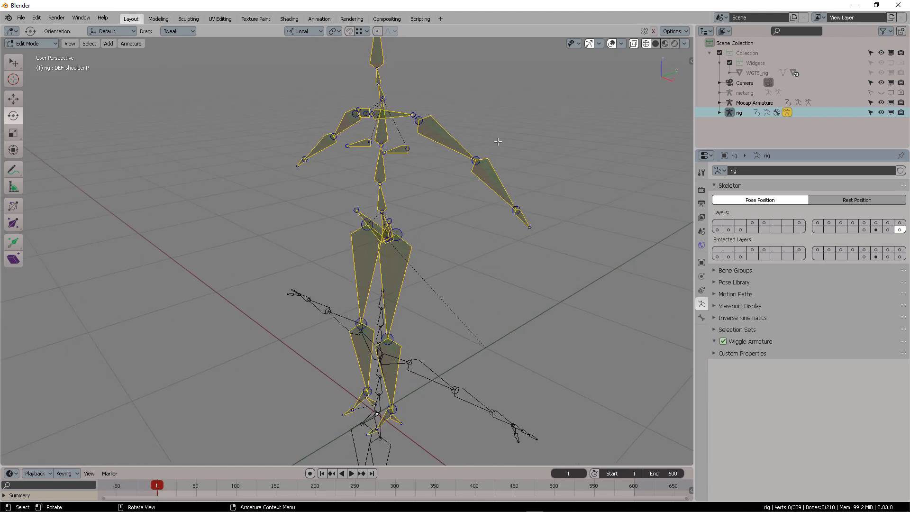
left_click(877, 231)
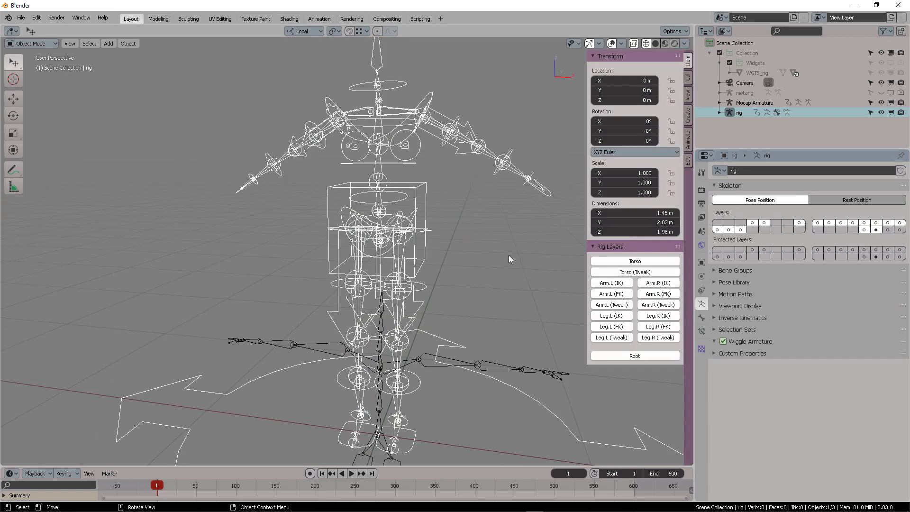
Go to frame 4 and compare the size of the mocap armature with the control rig
middle_click_drag(427, 256, 490, 256)
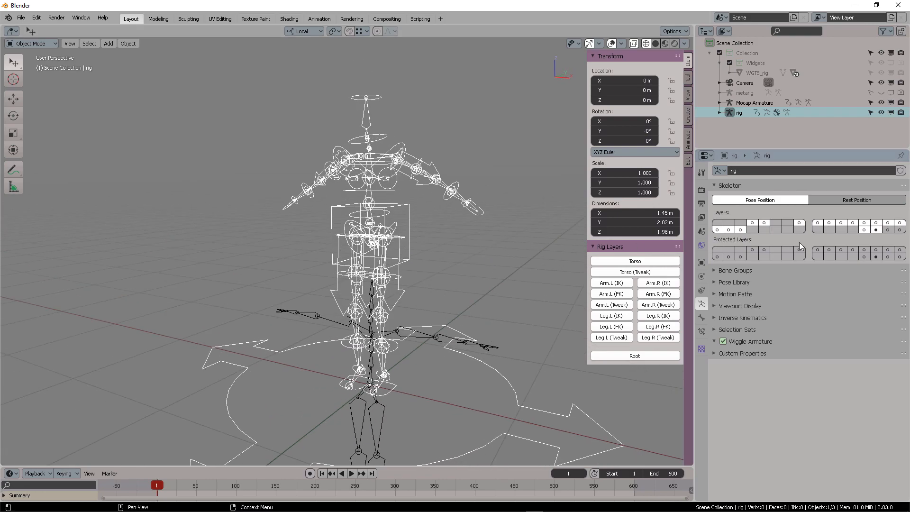
middle_click_drag(445, 238, 417, 253)
key("ctrl+Tab")
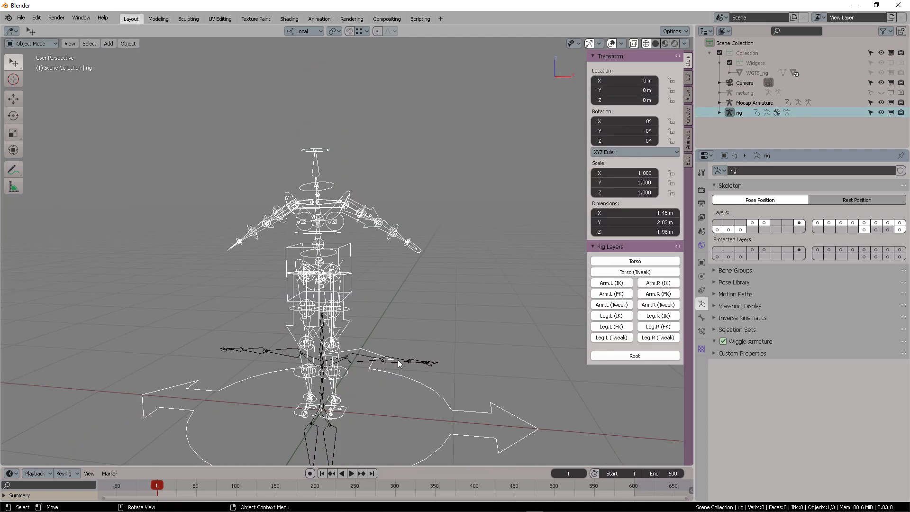
scroll(402, 301, "down", 5)
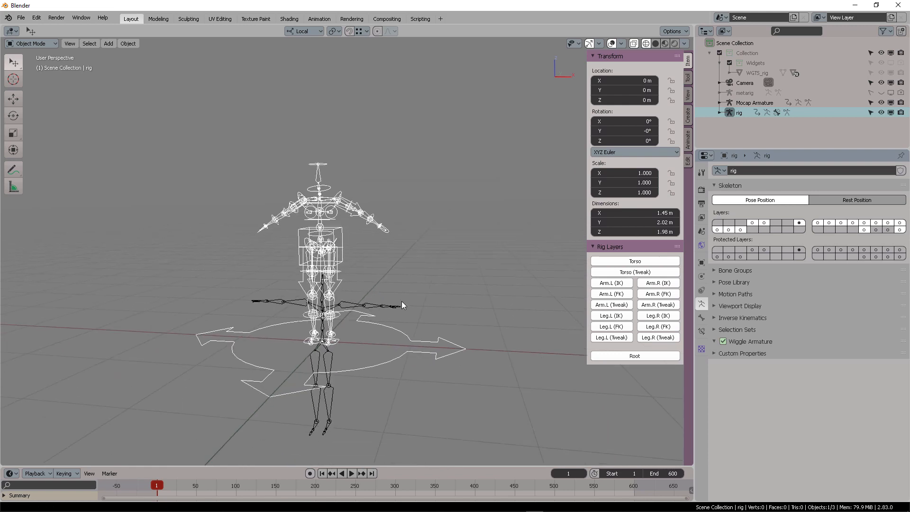
left_click(159, 485)
scroll(420, 219, "up", 4)
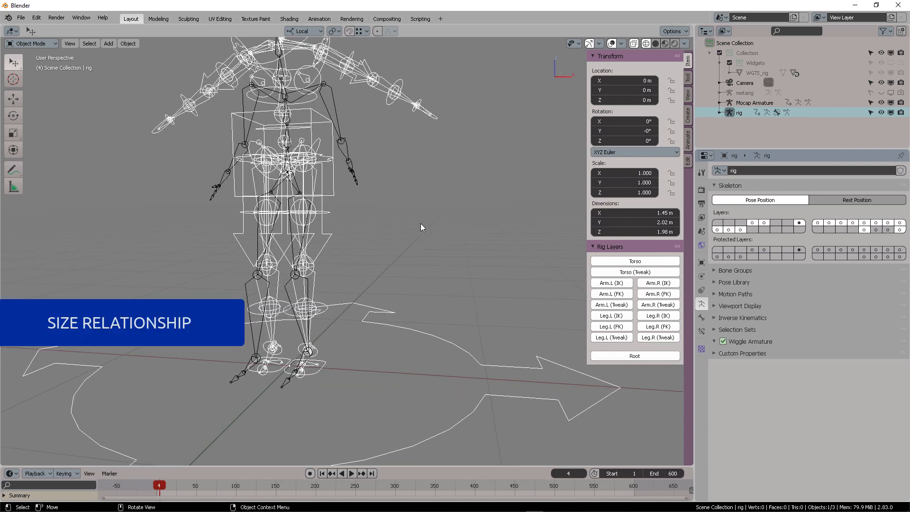
key("s")
right_click(434, 229)
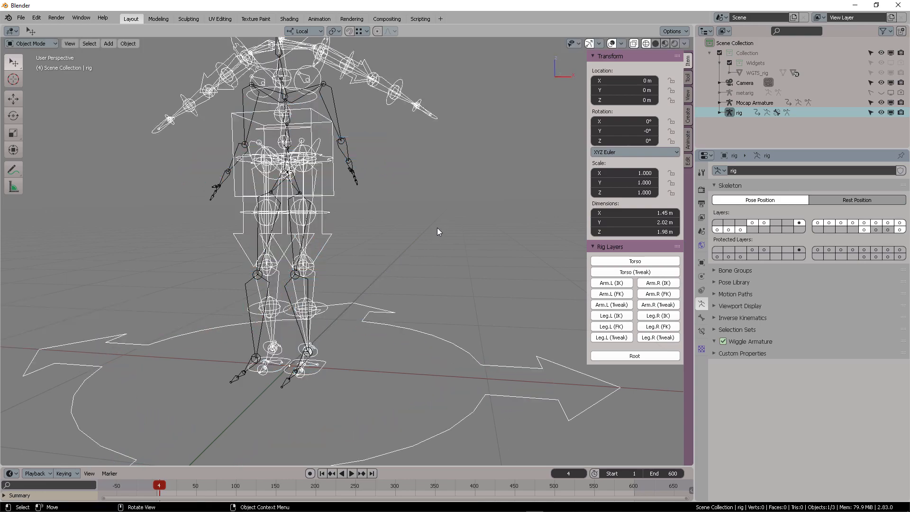
middle_click_drag(437, 229, 365, 191)
key("g")
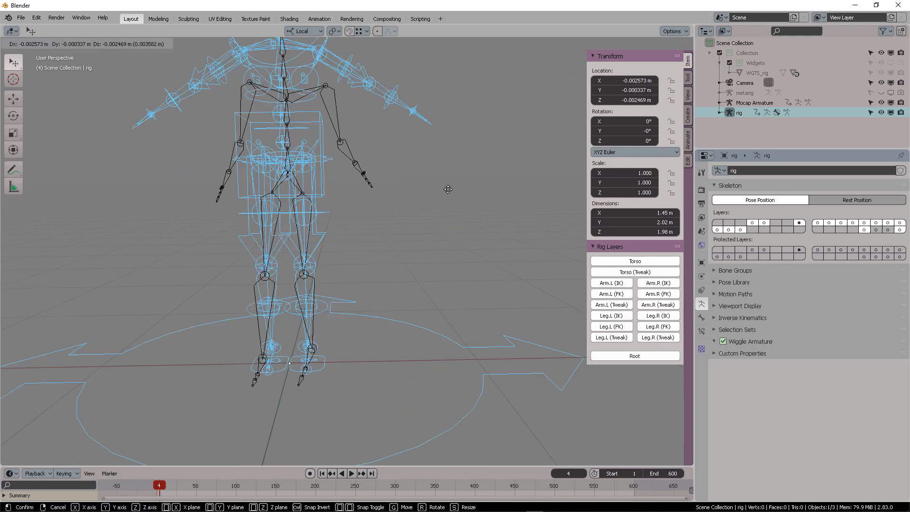
right_click(469, 229)
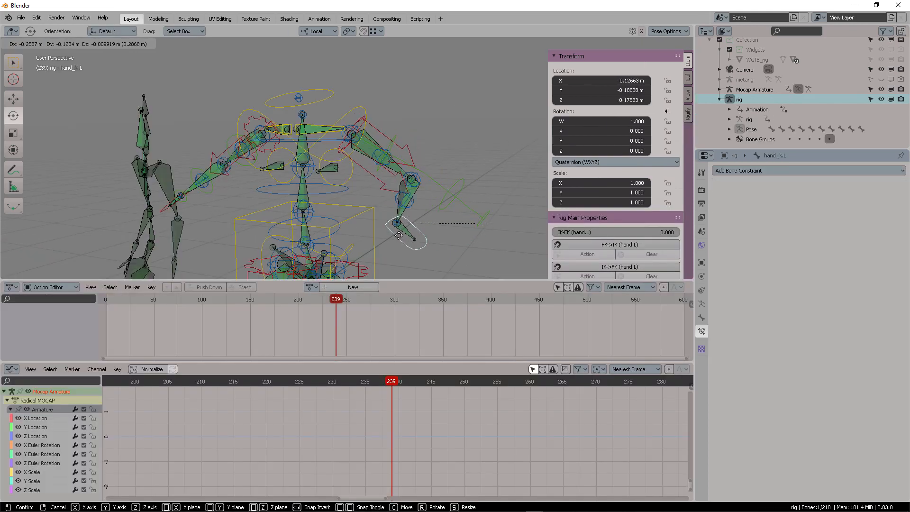
Switch the left arm to FK by setting IK-FK (hand.L) to 1.000, and try moving its IK hand control
left_click(445, 211)
scroll(448, 209, "up", 2)
middle_click_drag(474, 207, 399, 163, "shift")
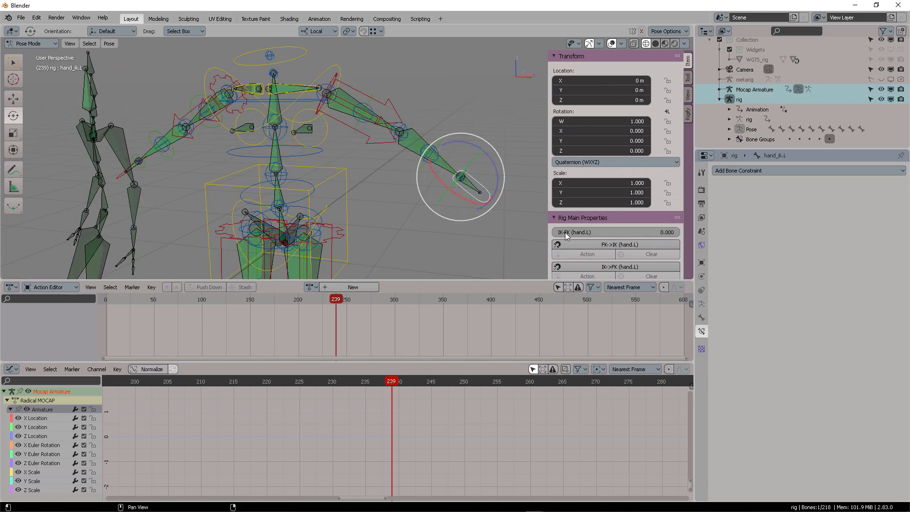
left_click_drag(616, 233, 681, 236)
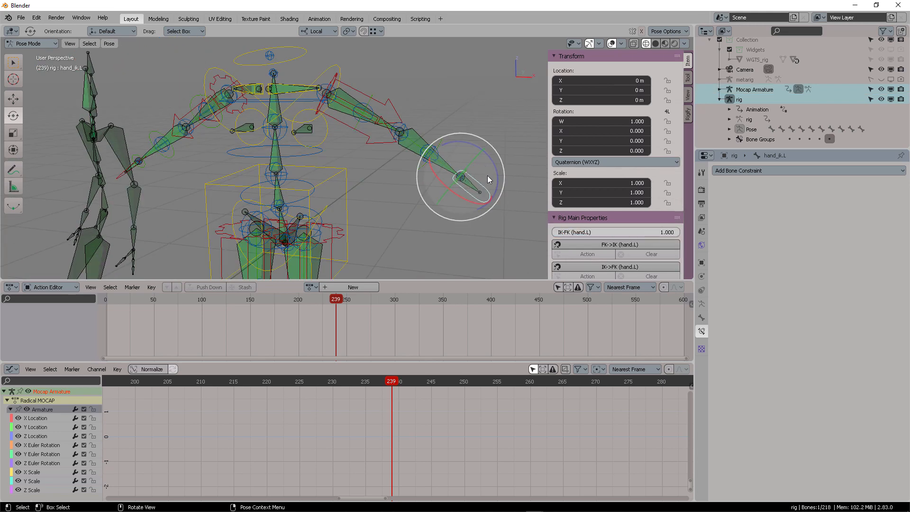
key("g")
right_click(482, 190)
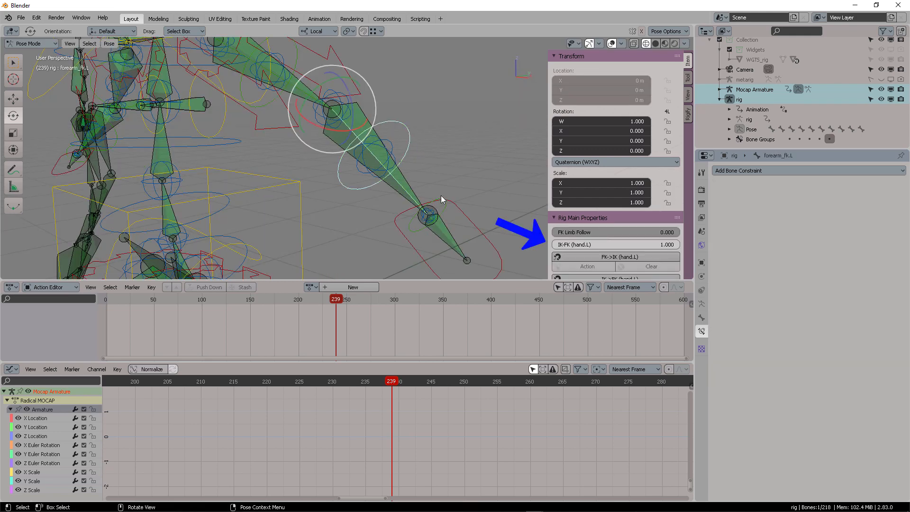
Select the FK hand control of the left arm for a look, and make forearm_fk.L the active bone
left_click(447, 207)
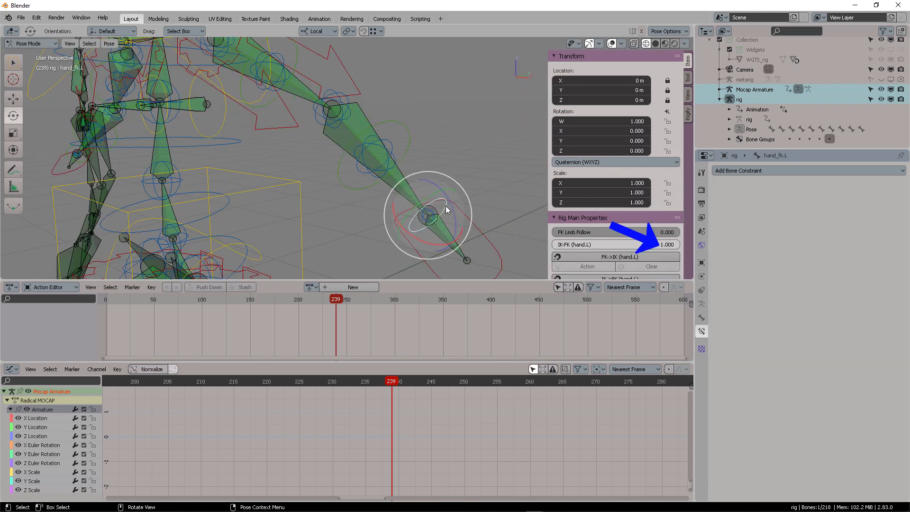
left_click(406, 127)
scroll(394, 160, "down", 3)
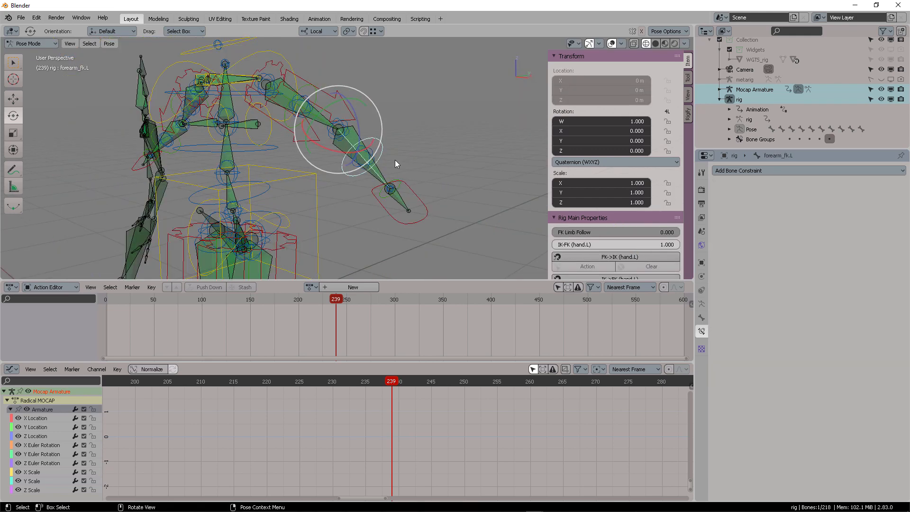
middle_click_drag(394, 160, 408, 173)
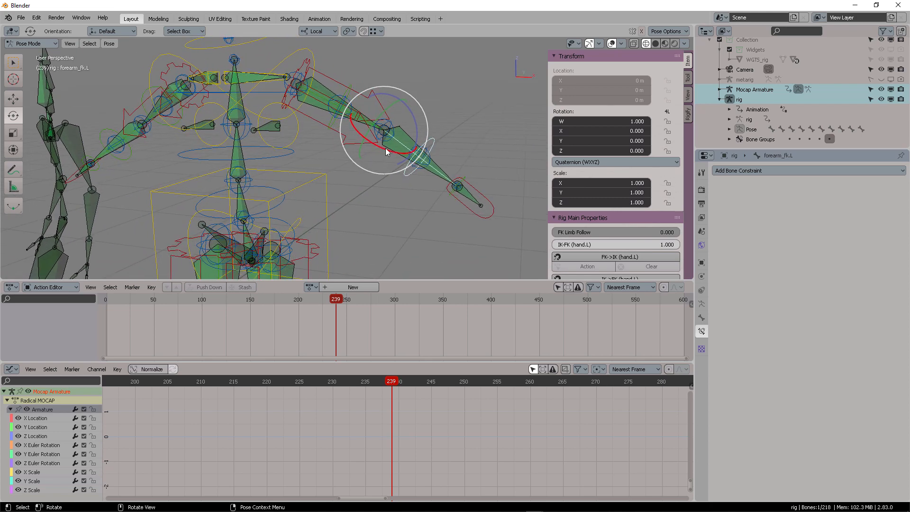
key("r")
key("x")
key("Escape")
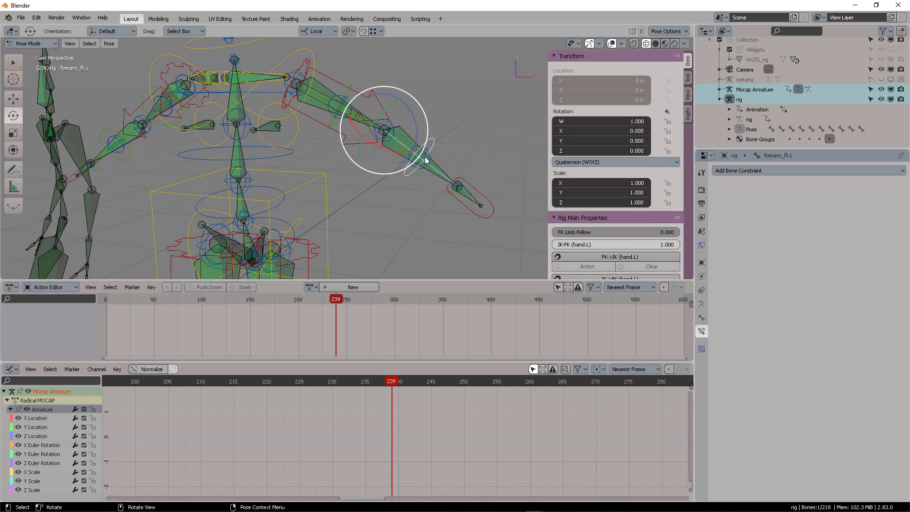
Add a Copy Rotation bone constraint to the left forearm's FK control
left_click(761, 171)
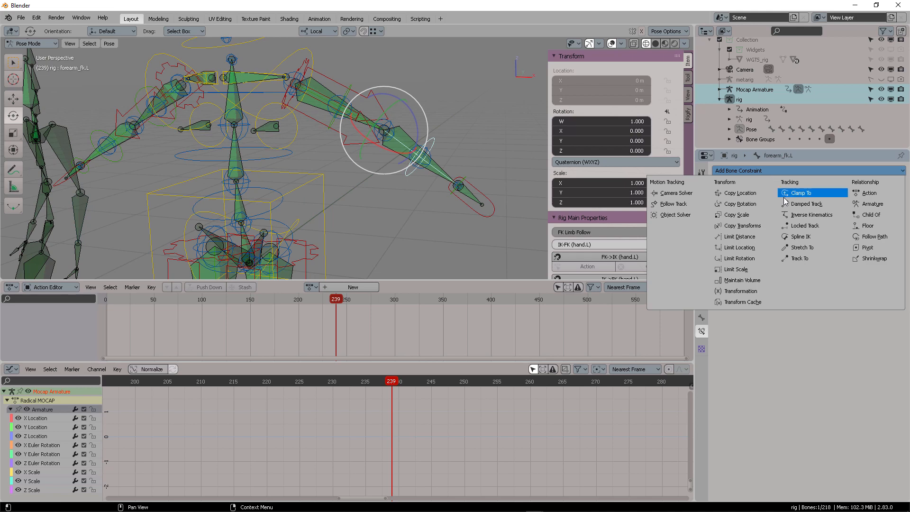
left_click(756, 204)
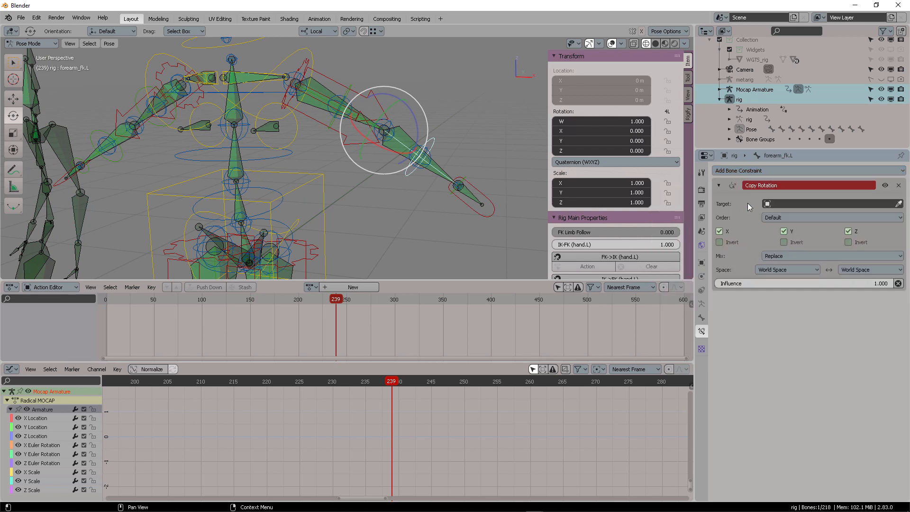
Target the left forearm control's Copy Rotation constraint at the lradius bone of Mocap Armature
scroll(387, 203, "down", 2)
middle_click_drag(351, 206, 366, 199, "shift")
left_click(211, 186)
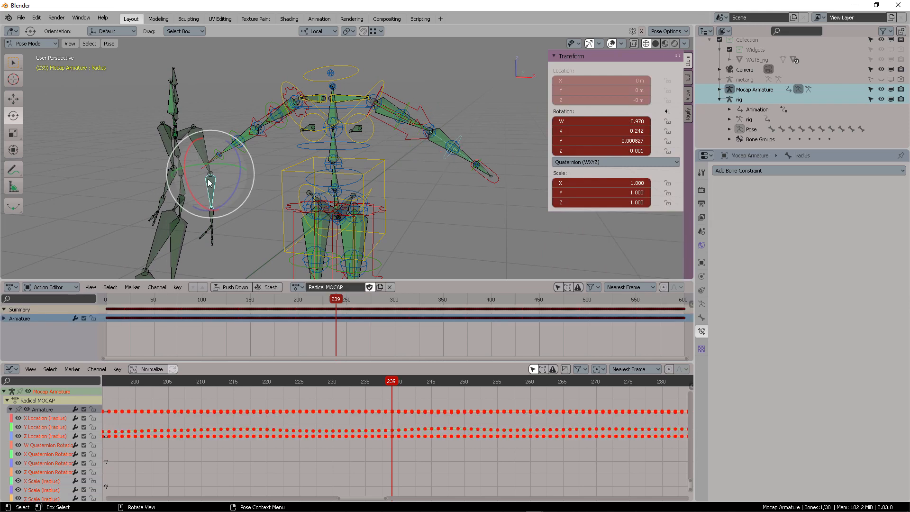
left_click(460, 141)
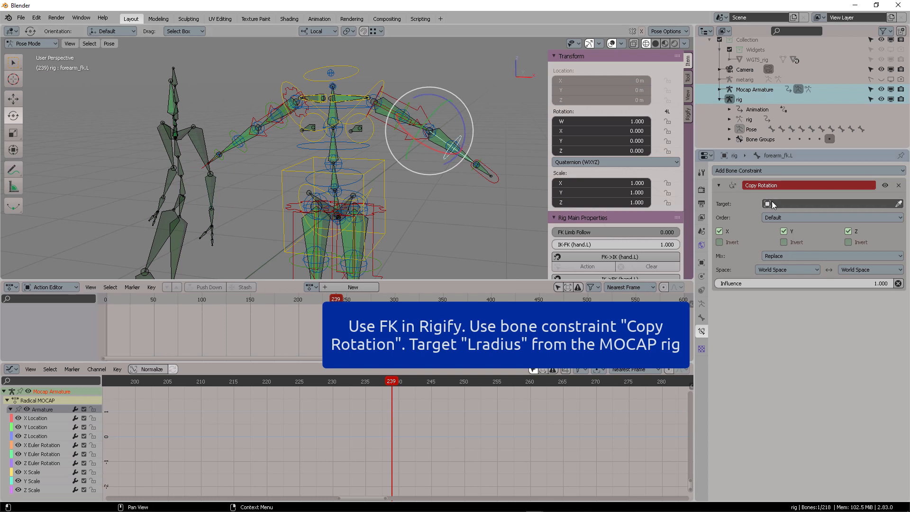
left_click(896, 204)
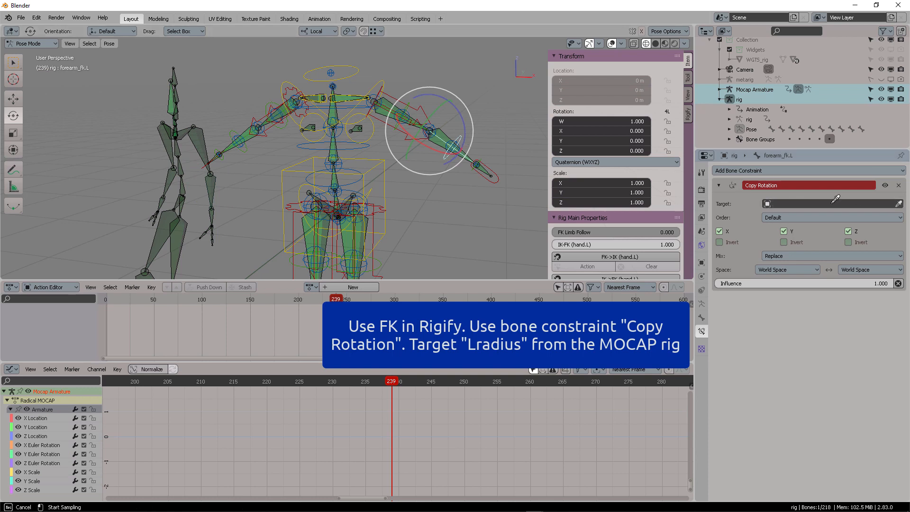
left_click(202, 138)
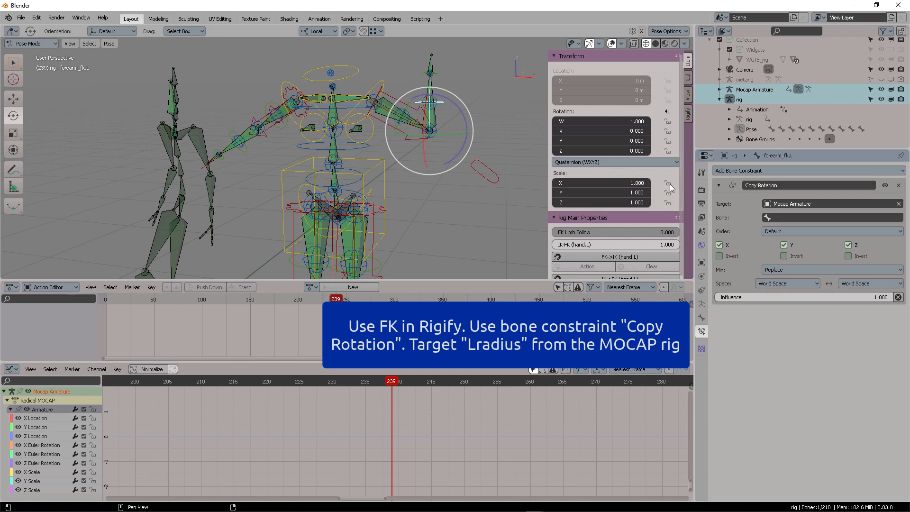
left_click(783, 218)
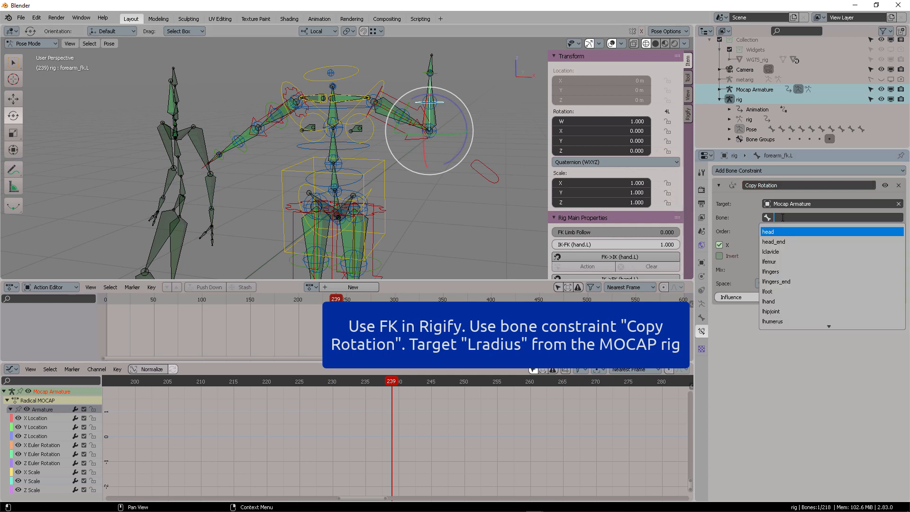
type("LRA")
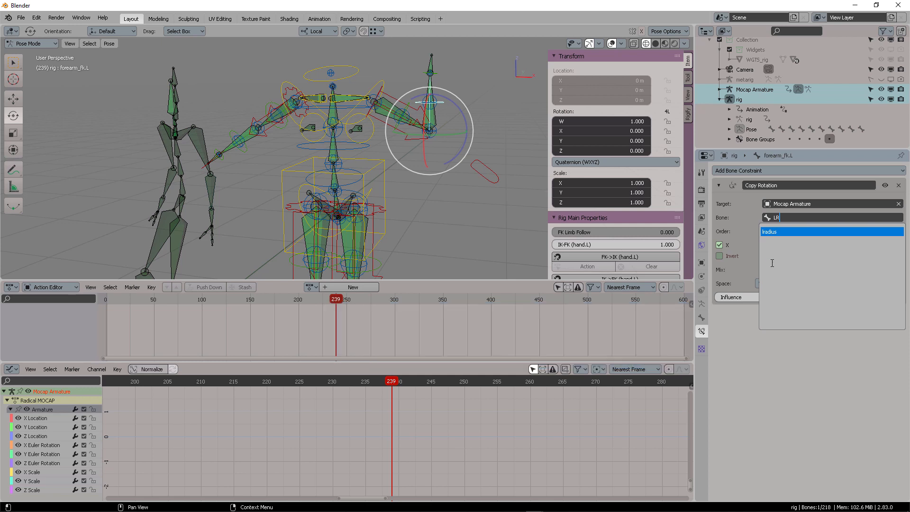
left_click(774, 233)
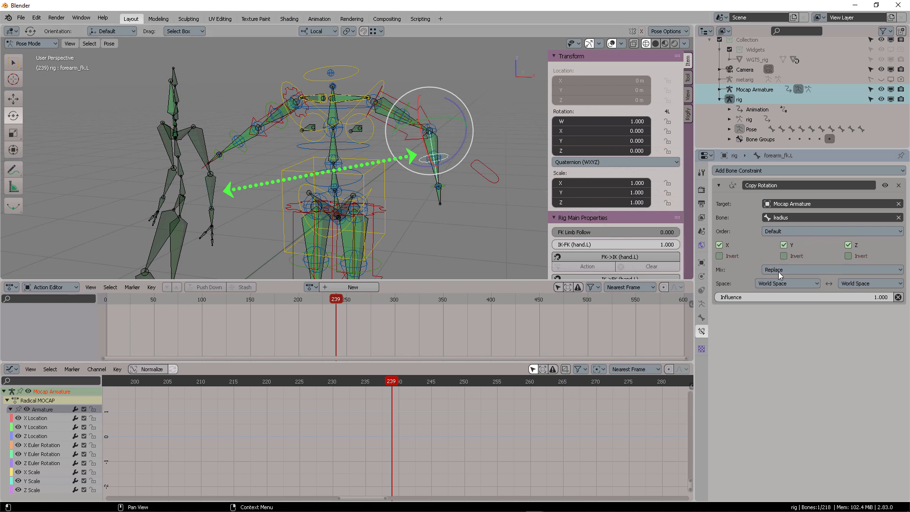
Try rotating the left upper arm's FK control, and clear its rotation
left_click(407, 109)
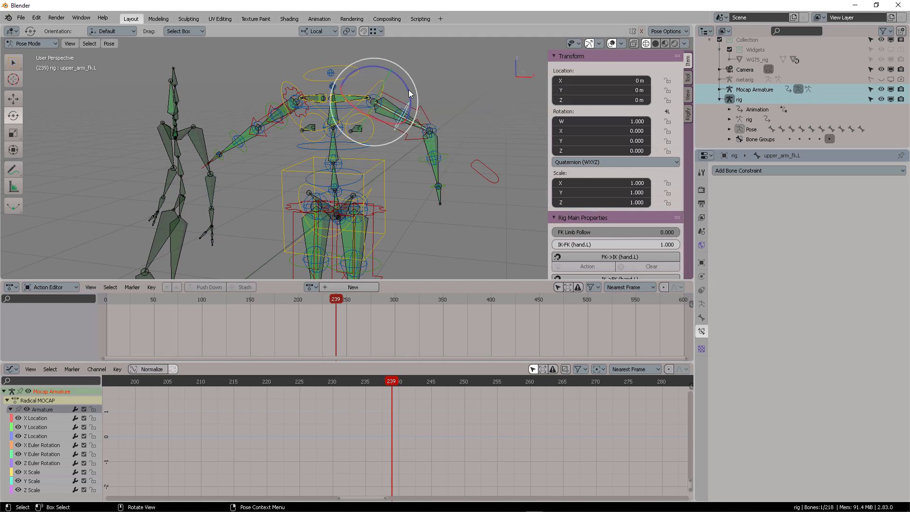
left_click_drag(408, 87, 425, 99)
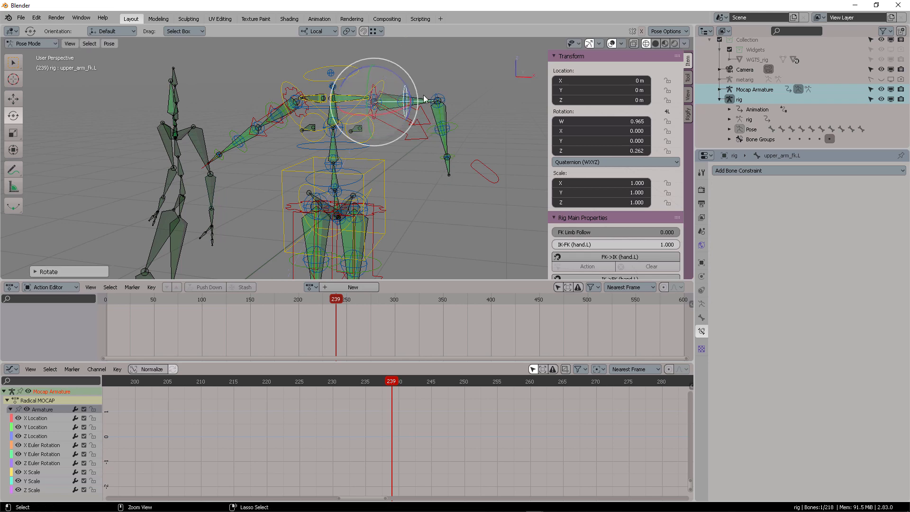
key("alt+r")
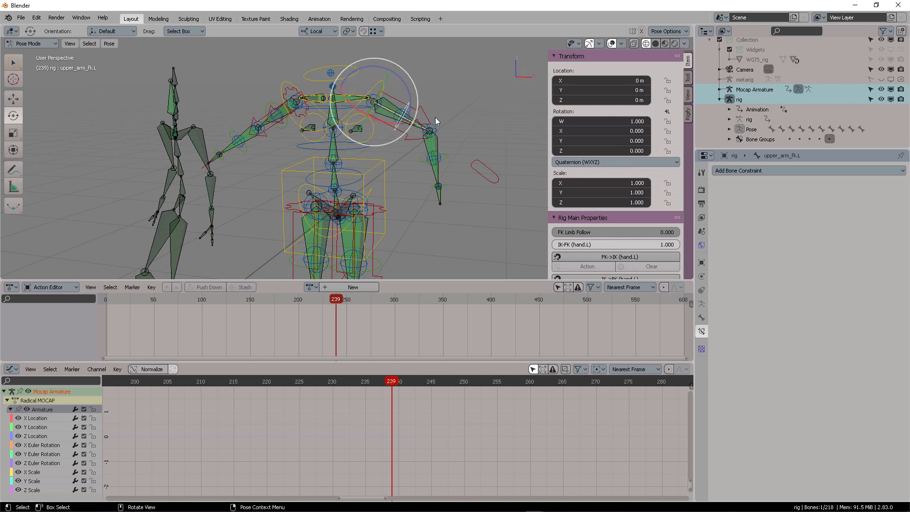
Add a Copy Rotation constraint to the left upper arm's FK control, targeting the lhumerus bone of Mocap Armature
left_click(200, 142)
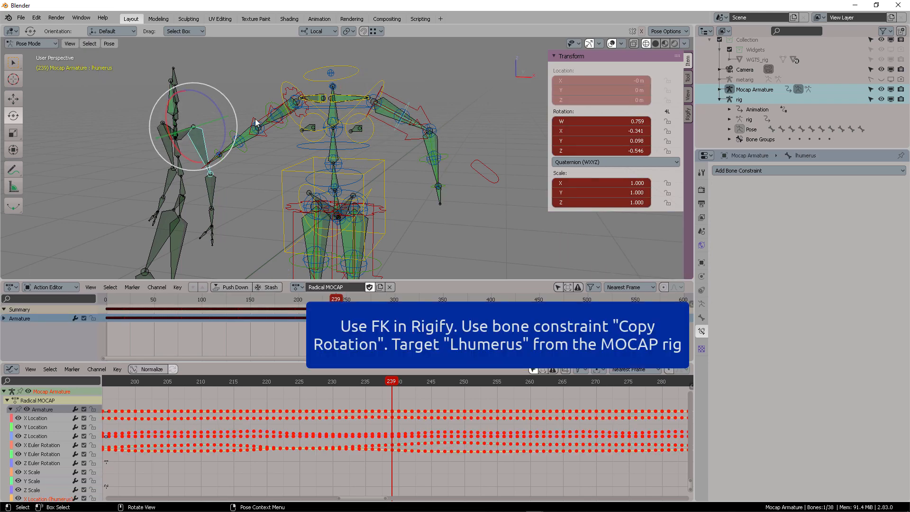
left_click(407, 109)
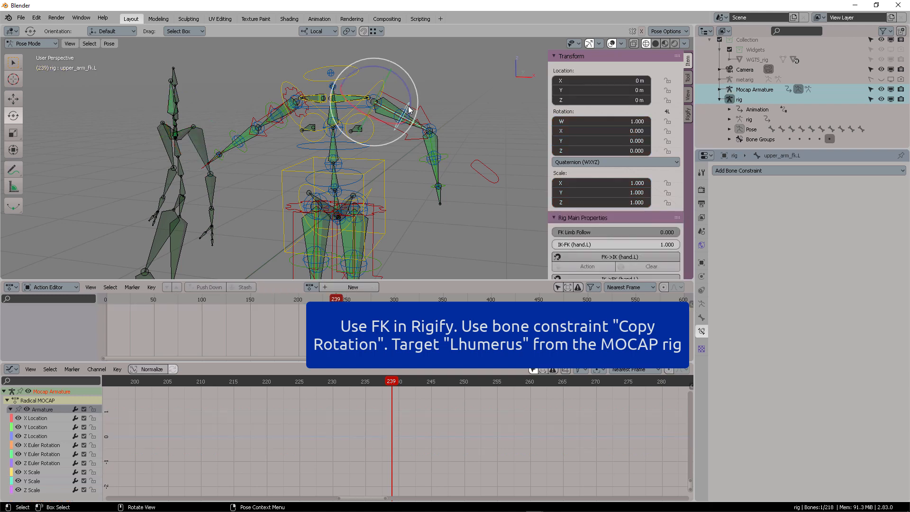
left_click(803, 171)
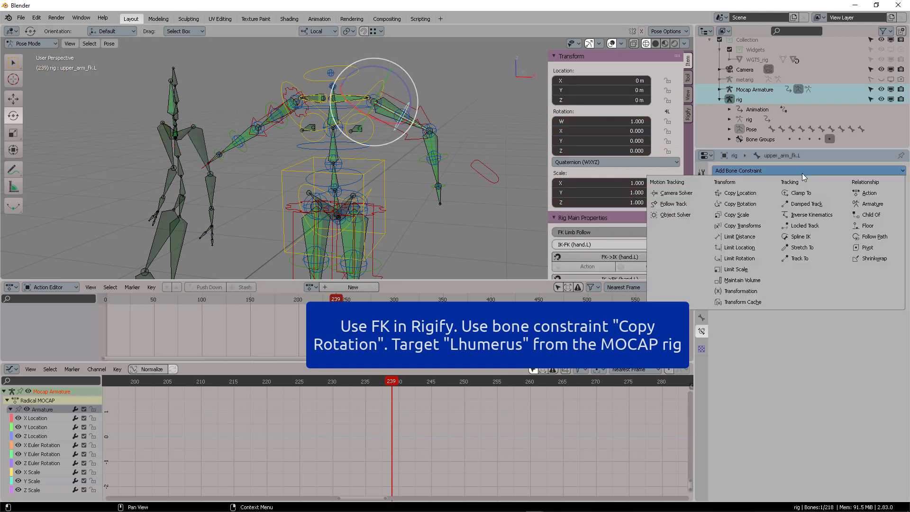
left_click(755, 206)
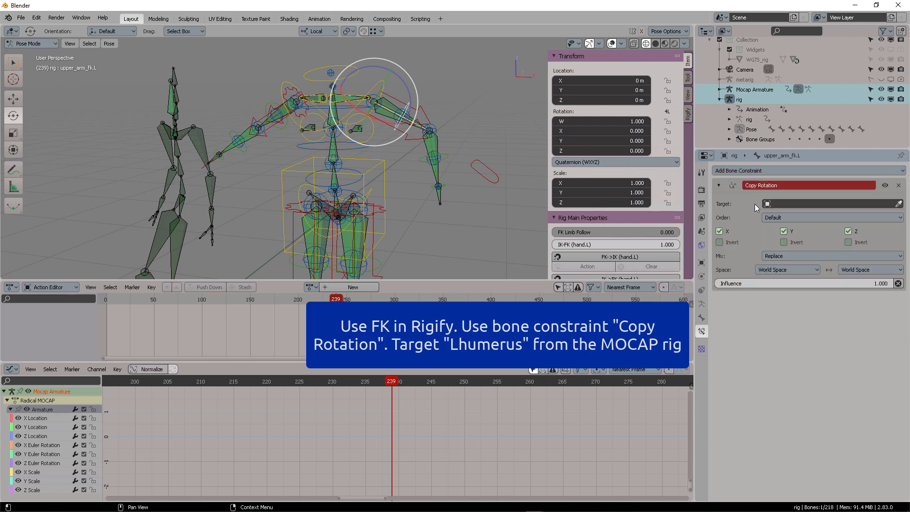
left_click(895, 204)
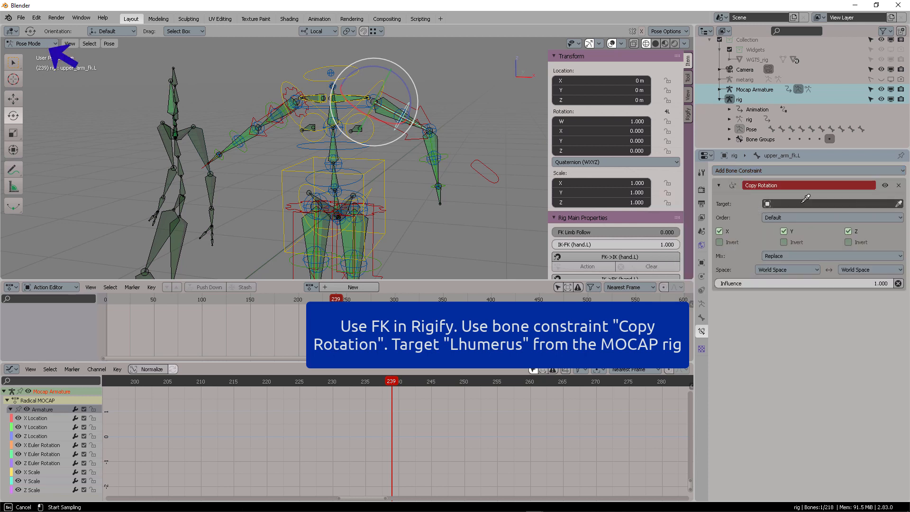
left_click(202, 128)
left_click(801, 217)
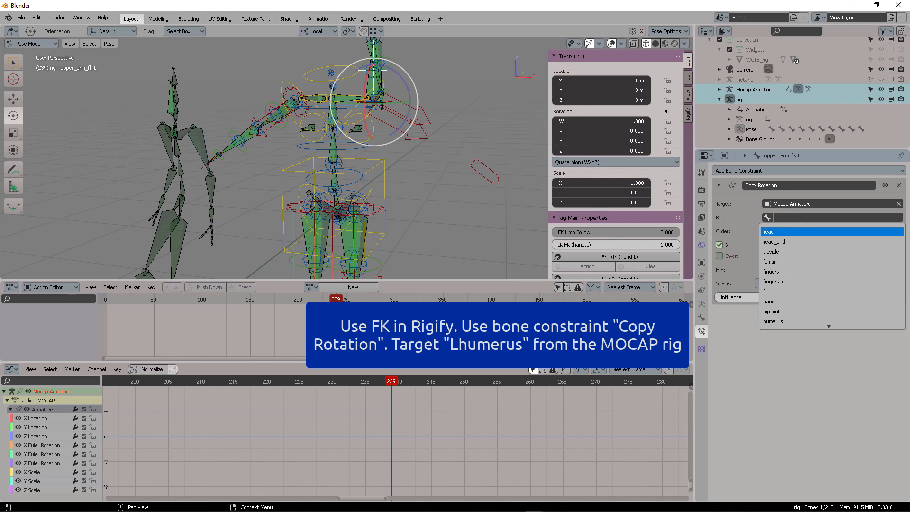
type("lu")
key("BackSpace")
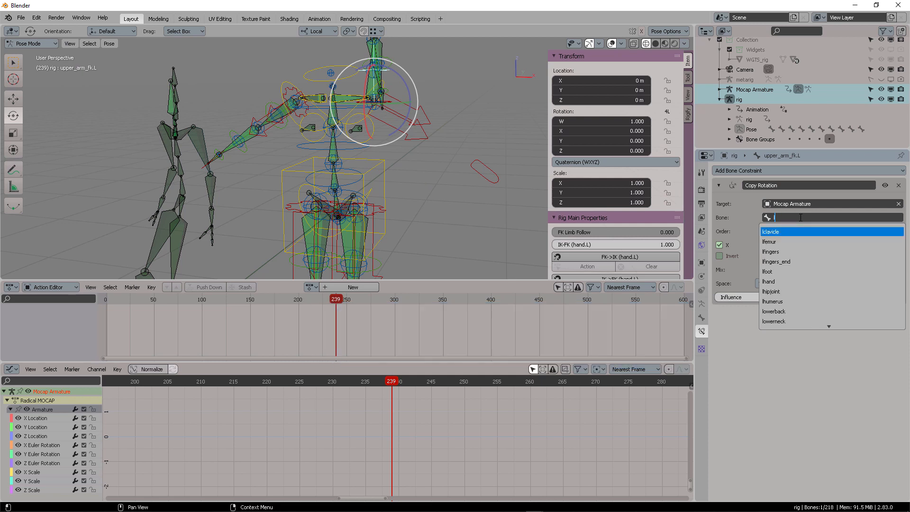
type("hu")
key("Return")
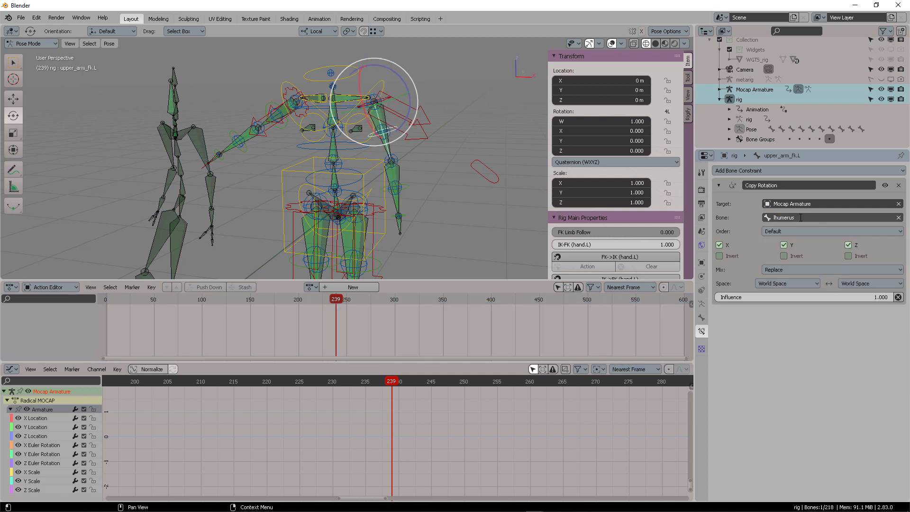
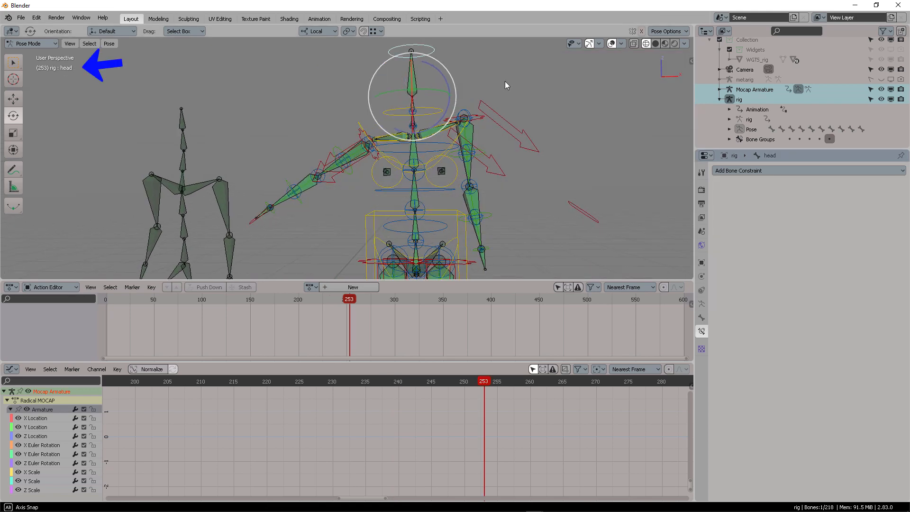
Add a Copy Rotation constraint to the rig's head control, targeting the head bone of Mocap Armature, and check it at frame 310
left_click(785, 171)
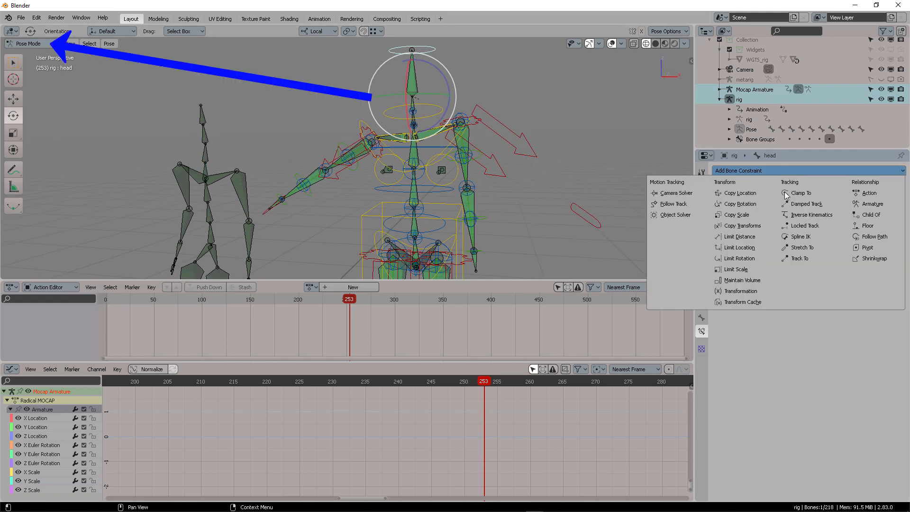
left_click(760, 205)
left_click(898, 203)
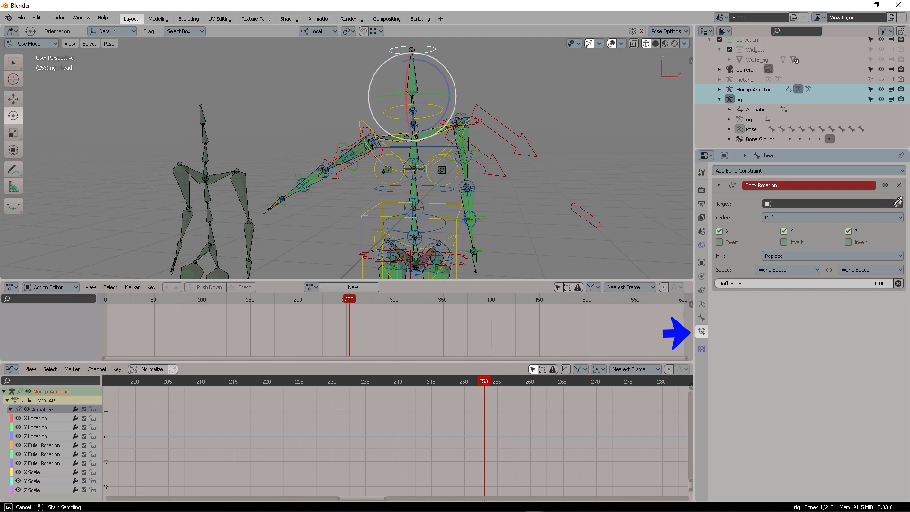
left_click(230, 173)
left_click(205, 135)
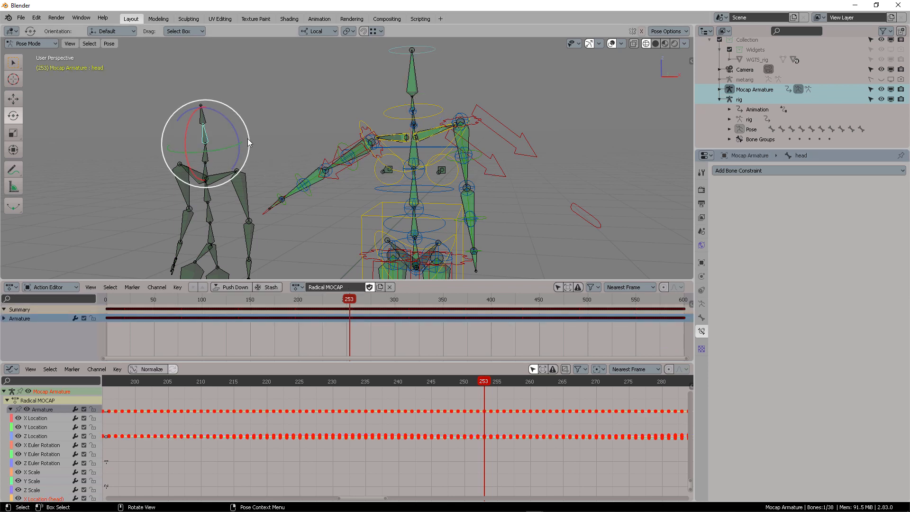
left_click(428, 44)
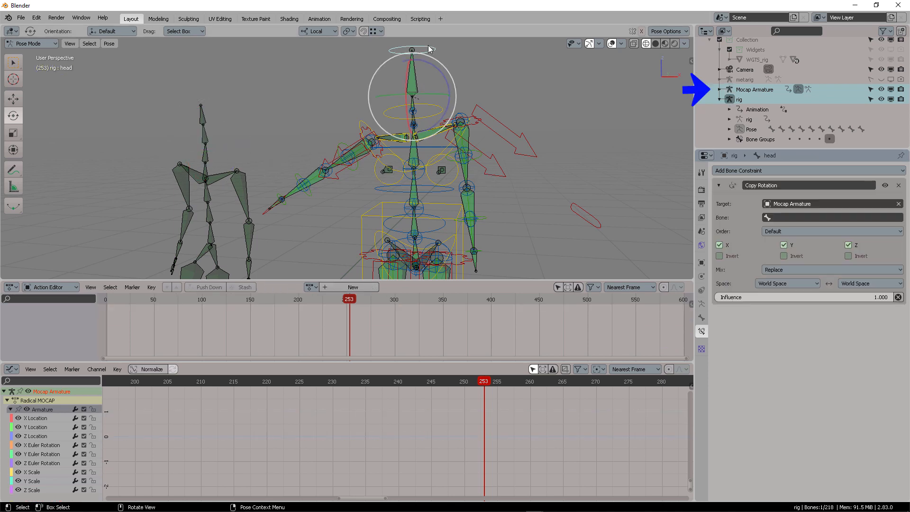
left_click(789, 218)
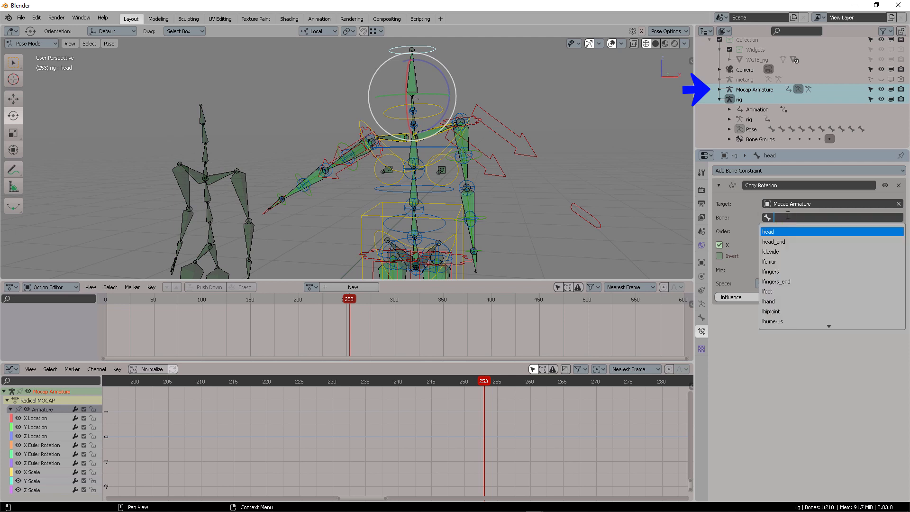
left_click(780, 231)
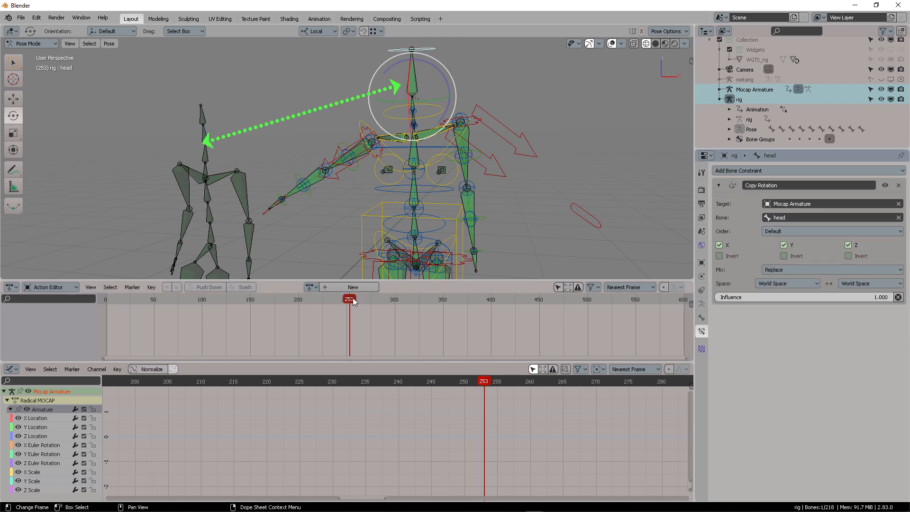
left_click_drag(353, 301, 404, 300)
middle_click_drag(510, 154, 499, 157)
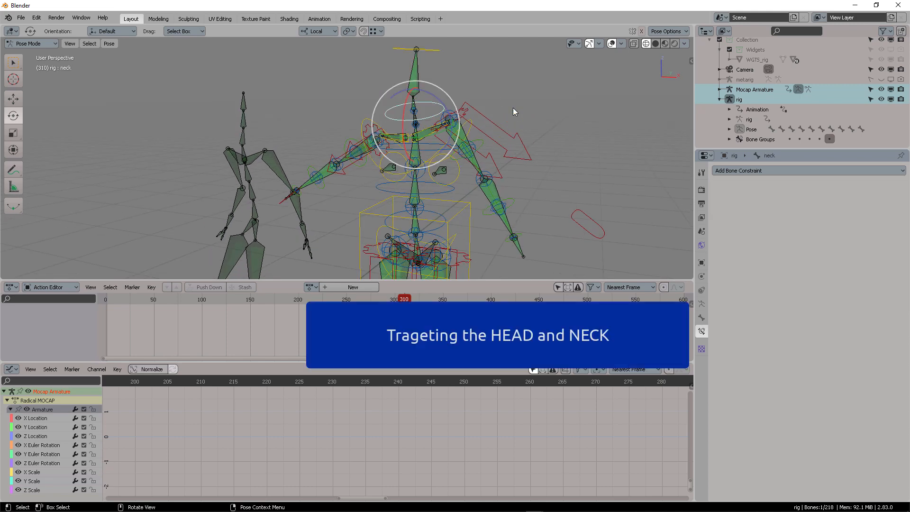
Set both Neck Follow and Head Follow to 1.000 for the rig's neck control
key("n")
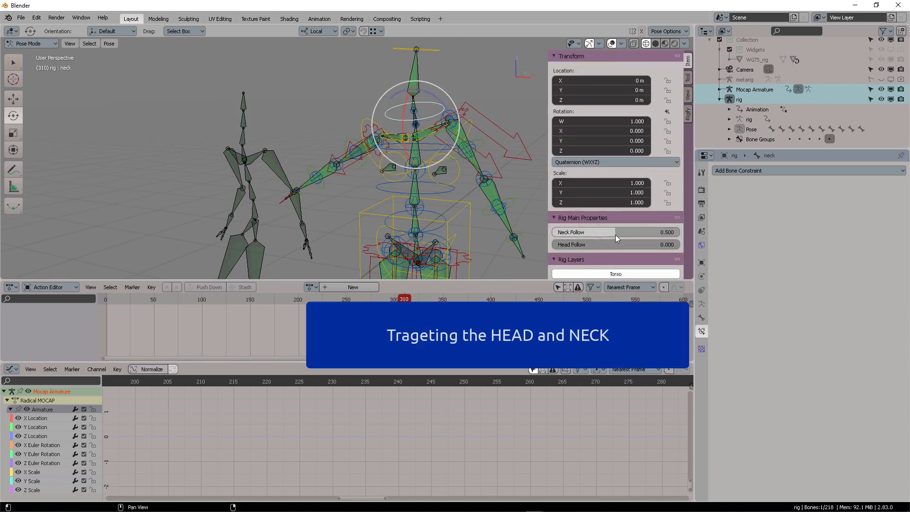
left_click_drag(614, 232, 668, 232)
left_click_drag(584, 239, 644, 240)
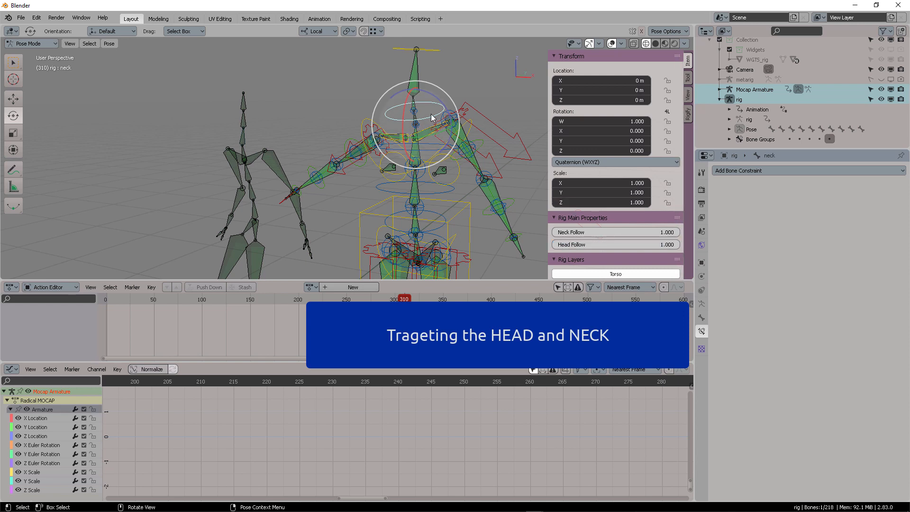
Try rotating the neck control about its local X axis
key("r")
key("x")
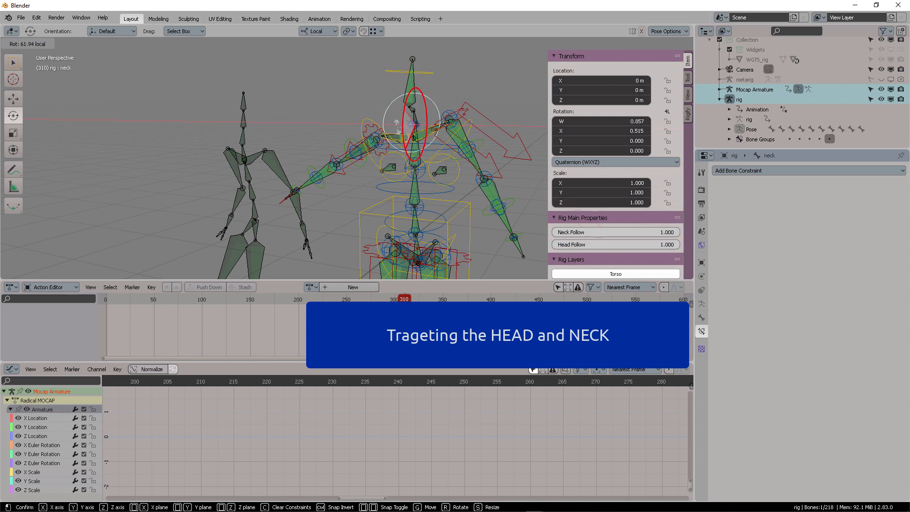
key("Escape")
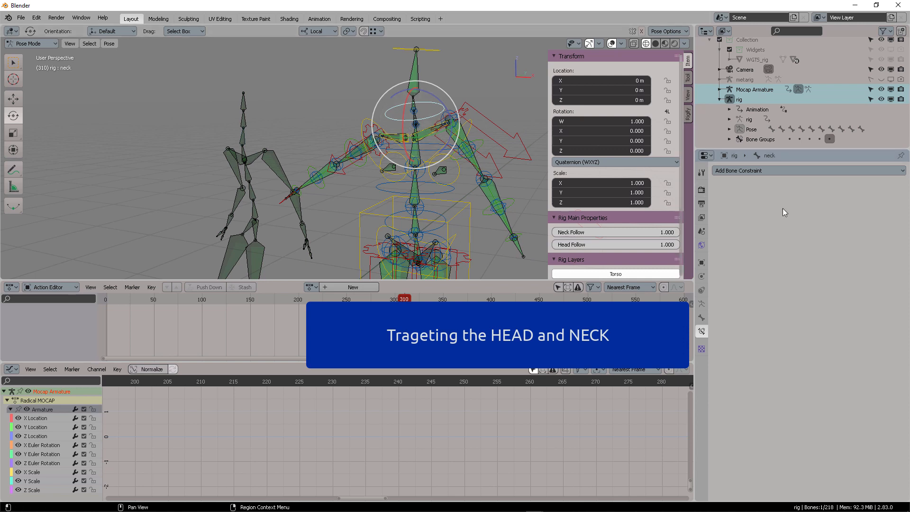
Add a Copy Rotation constraint to the neck control, targeting the upperneck bone of Mocap Armature
left_click(814, 172)
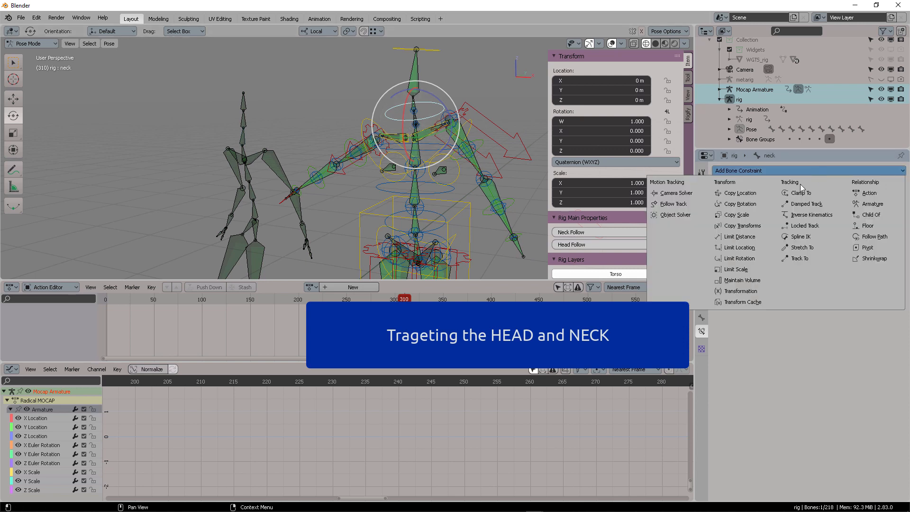
left_click(740, 205)
left_click(898, 205)
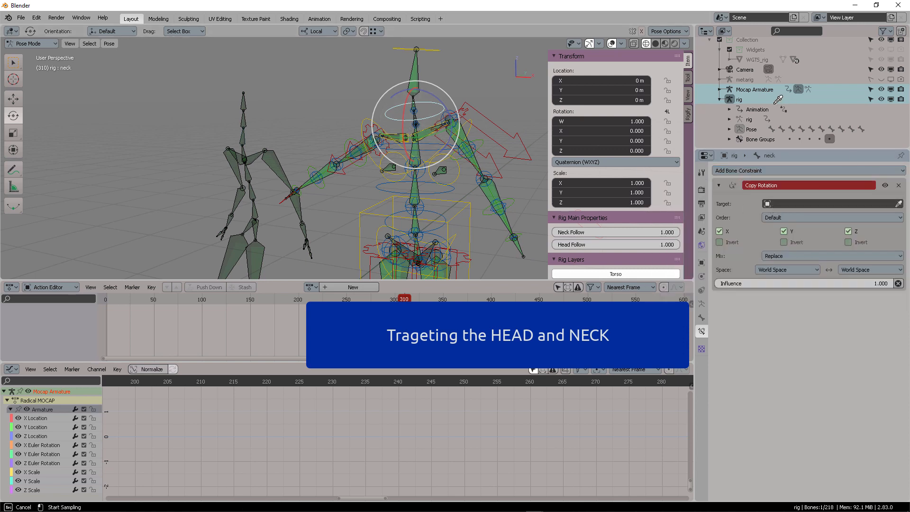
left_click(766, 85)
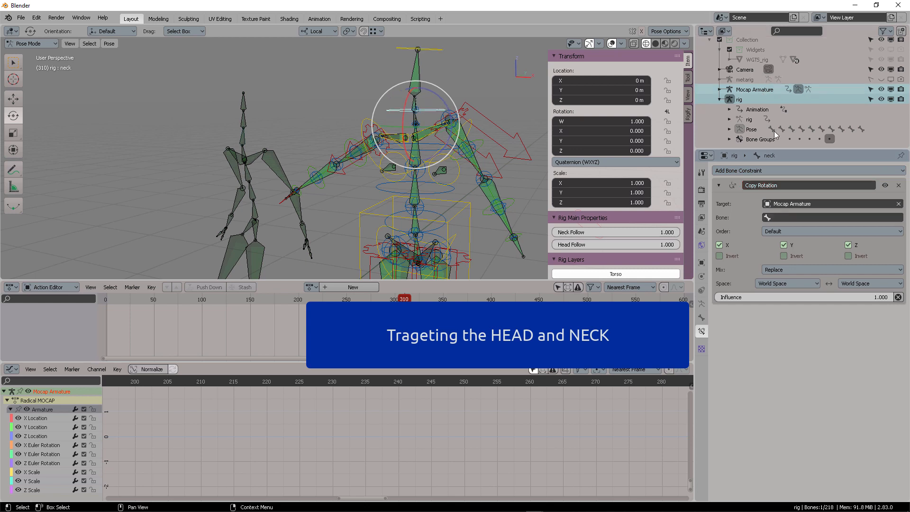
left_click(773, 217)
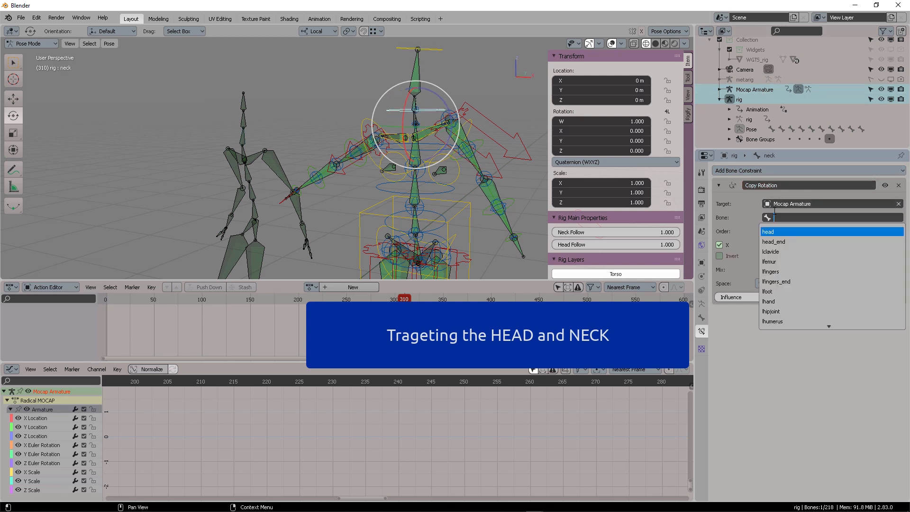
type("uppe")
key("Down")
key("Return")
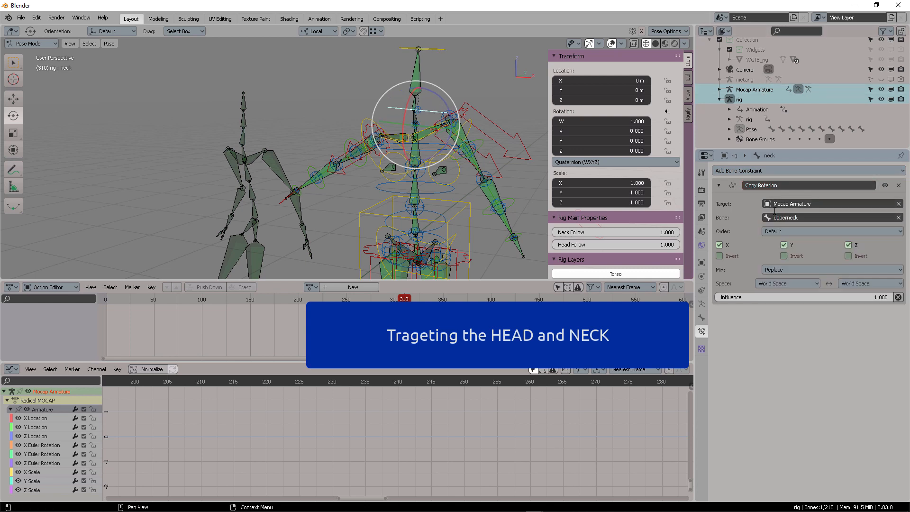
Add a Copy Rotation constraint to the rig's shoulder.R control with Mocap Armature as its target
scroll(389, 150, "up", 3)
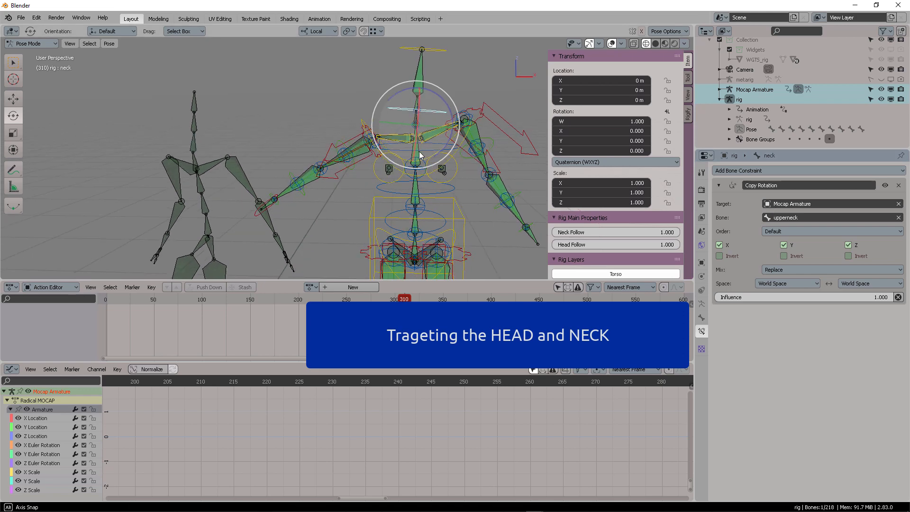
left_click(405, 132)
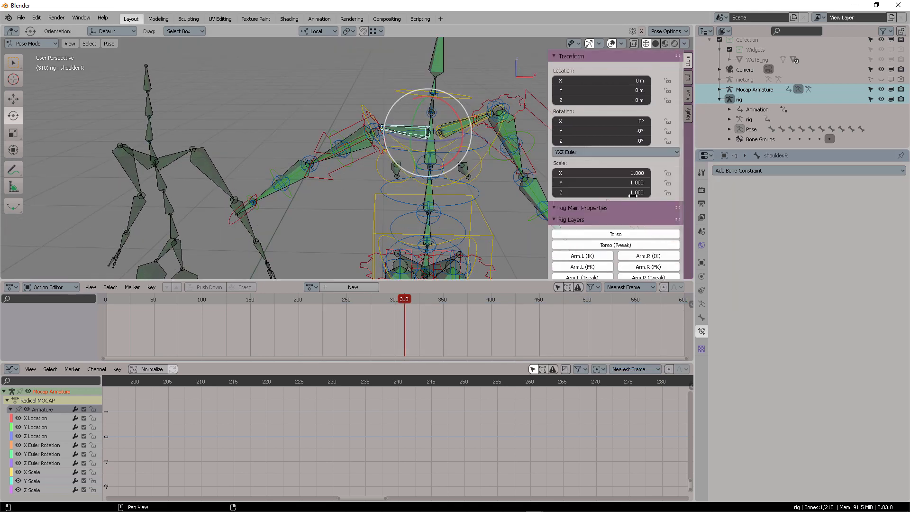
left_click(758, 170)
left_click(742, 206)
left_click(899, 205)
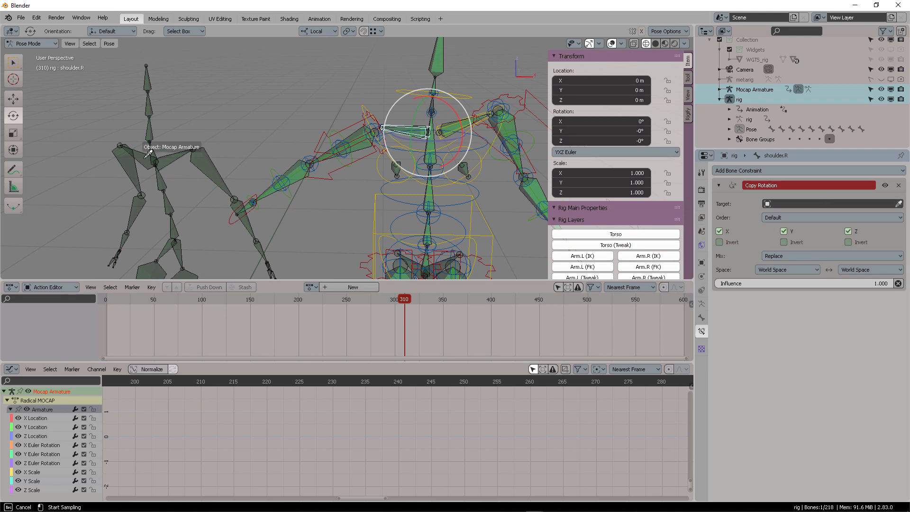
left_click(144, 159)
left_click(145, 161)
Set the shoulder.R constraint's target bone to rclavicle
left_click(425, 109)
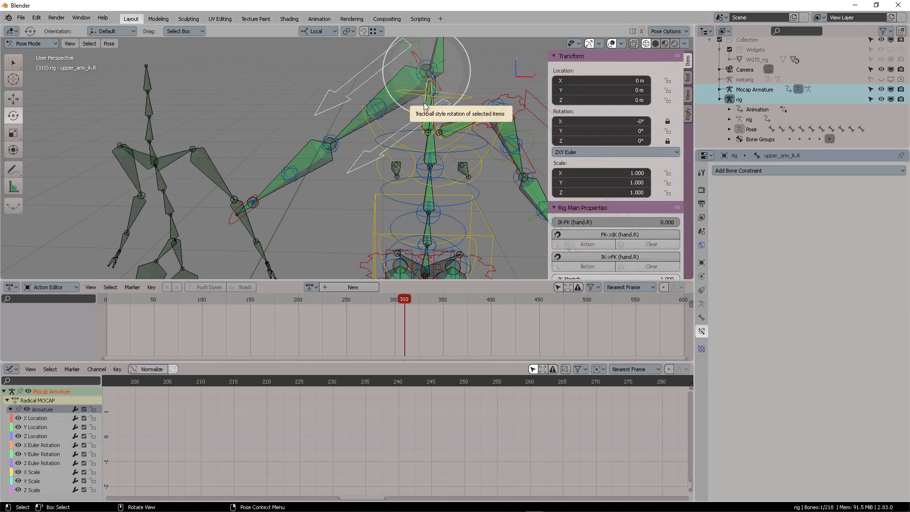
left_click(425, 109)
left_click(802, 217)
type("rclavicle")
key("Return")
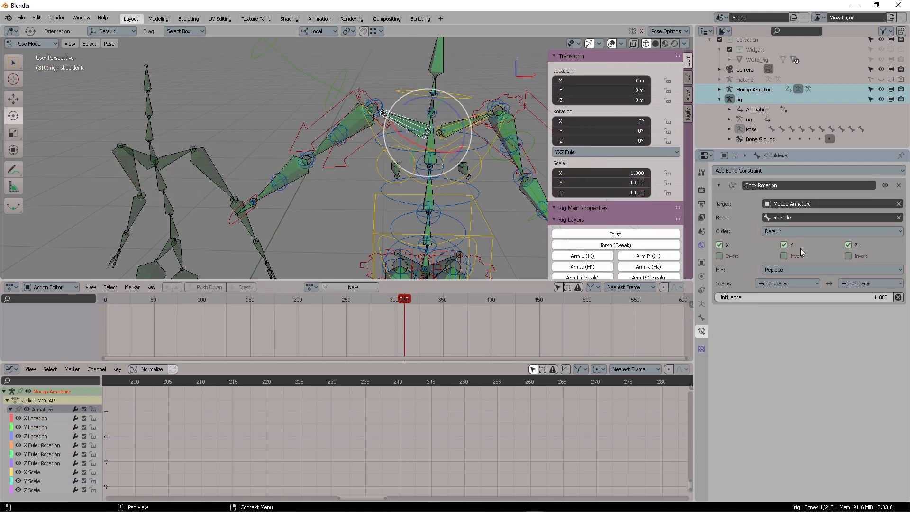
Set IK-FK (hand.R) to 1.000 and add a Copy Rotation constraint targeting Mocap Armature to the upper_arm_fk.R control
left_click(254, 196)
left_click_drag(562, 232, 679, 232)
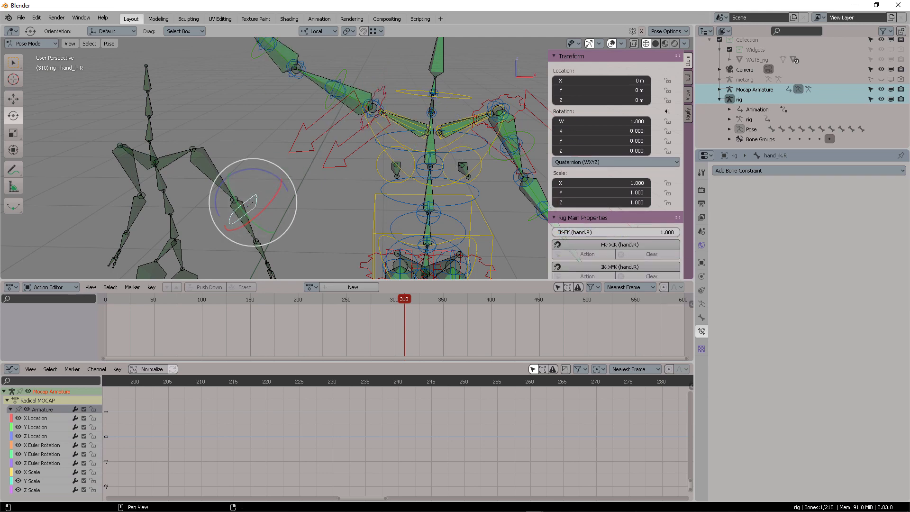
left_click(340, 79)
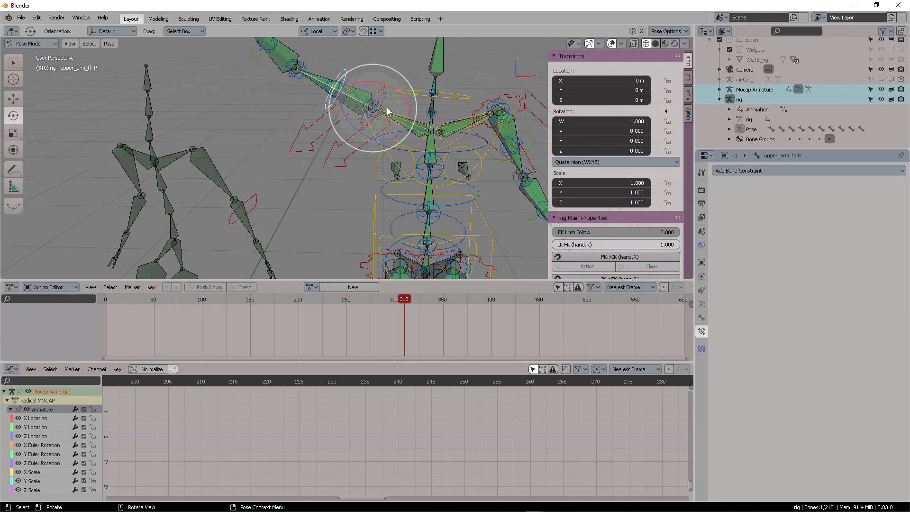
left_click(778, 170)
left_click(732, 193)
left_click(875, 203)
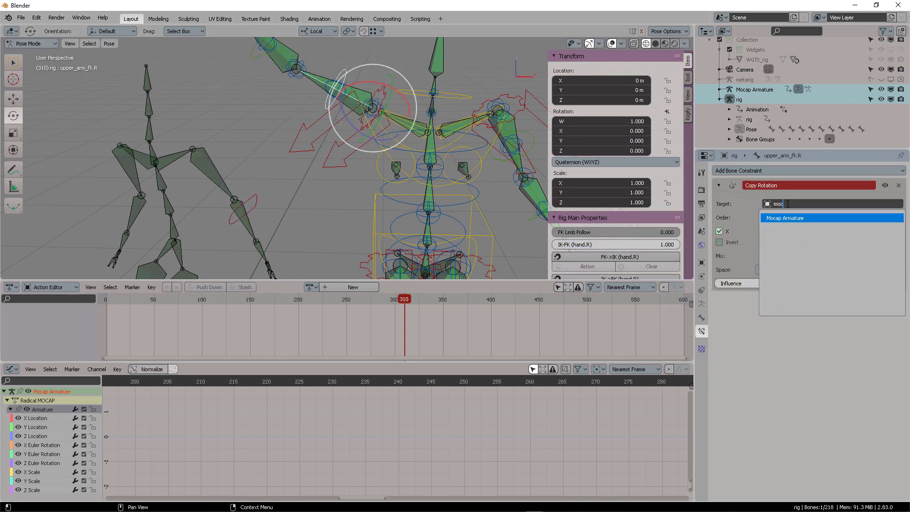
left_click(781, 215)
Identify the mocap's right upper arm bone and set the upper_arm_fk.R constraint's target bone to rhumerus
left_click(130, 173)
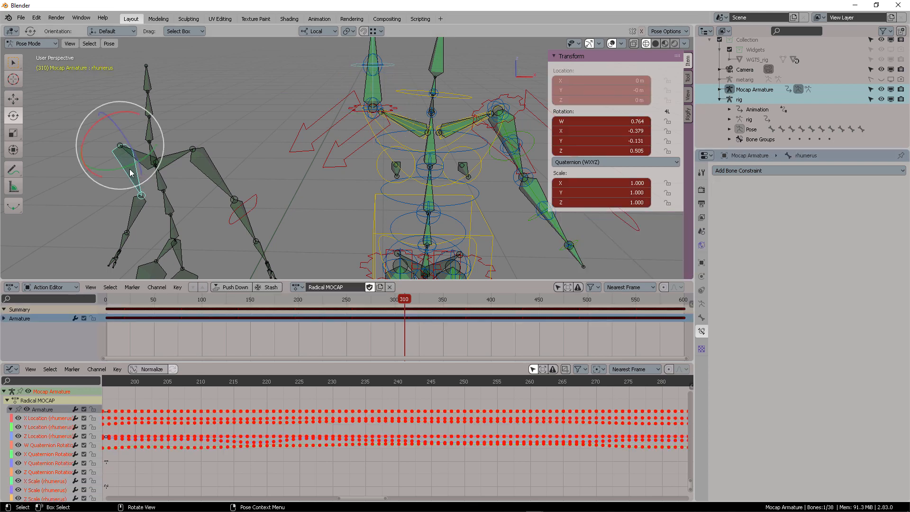
left_click(370, 129)
left_click(783, 218)
type("rhum")
key("Return")
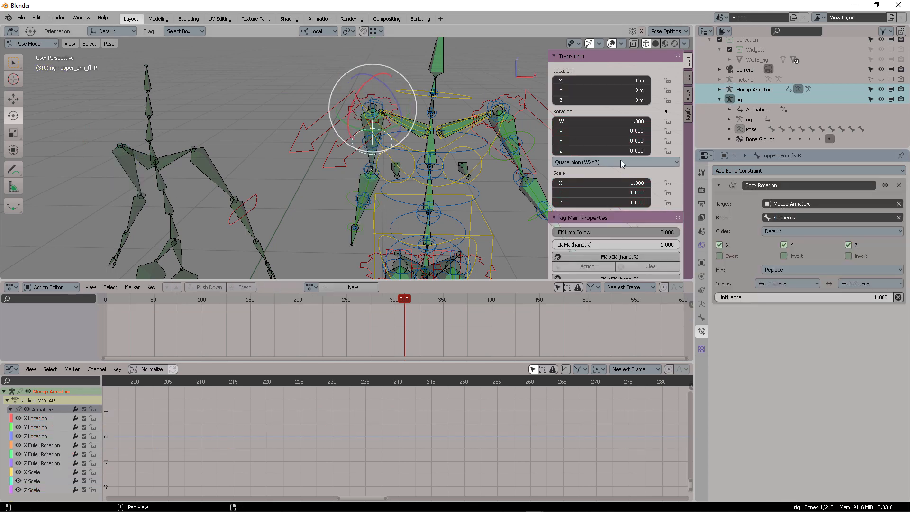
Add a Copy Rotation constraint targeting Mocap Armature to the forearm_fk.R control
left_click(348, 191)
left_click(794, 171)
left_click(757, 205)
left_click(777, 204)
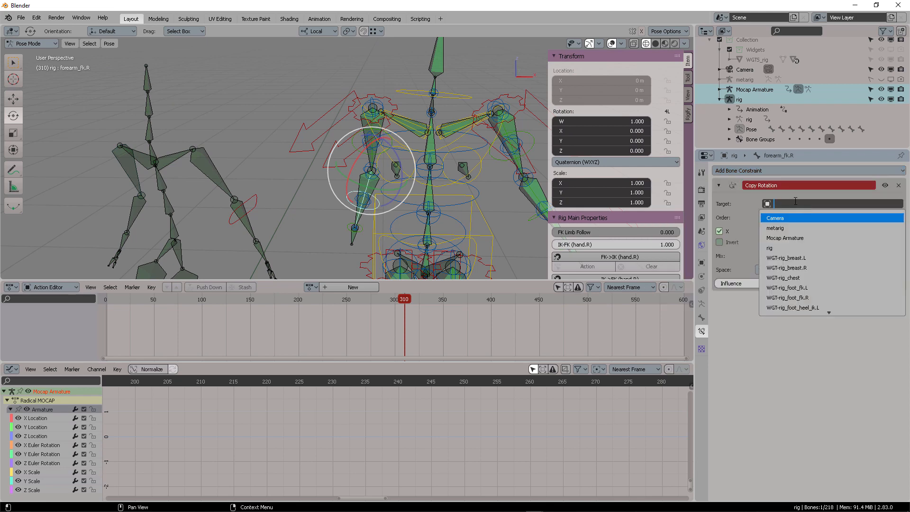
left_click(778, 215)
Identify the mocap's right forearm bone and set the forearm_fk.R constraint's target bone to rradius
left_click(138, 214)
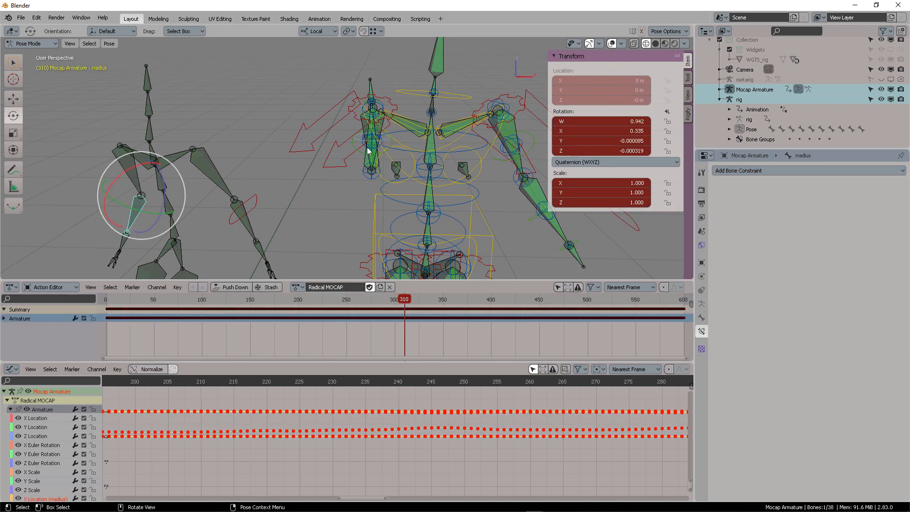
middle_click_drag(358, 167, 369, 146)
left_click(369, 132)
left_click(414, 86)
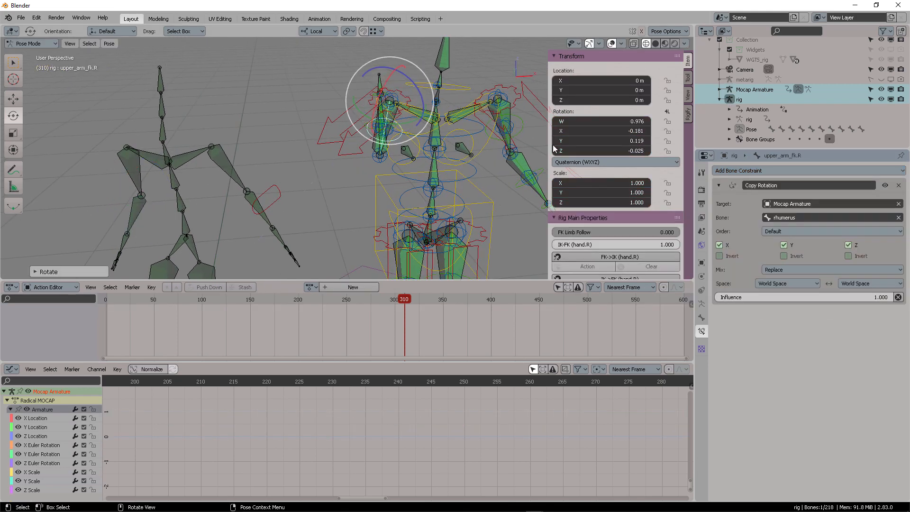
middle_click_drag(423, 164, 427, 142)
left_click(369, 142)
left_click(781, 217)
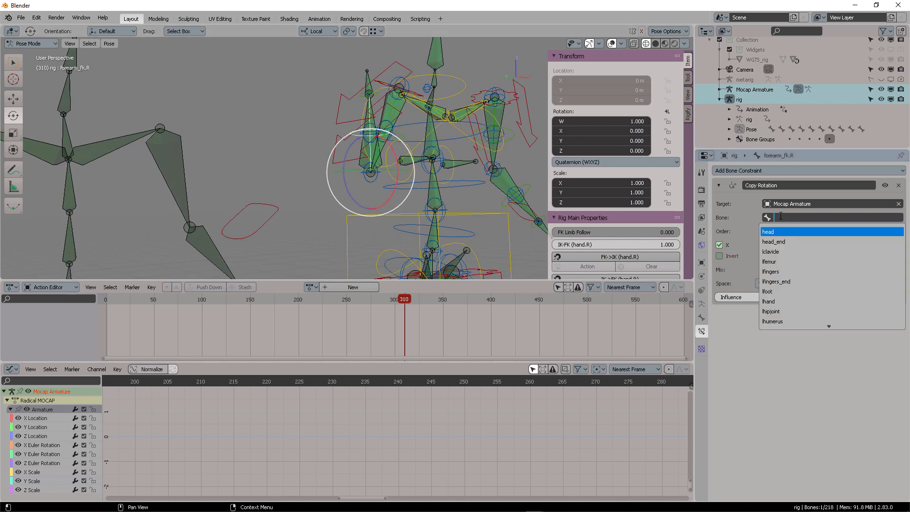
type("rradius")
key("Return")
middle_click_drag(351, 153, 362, 225)
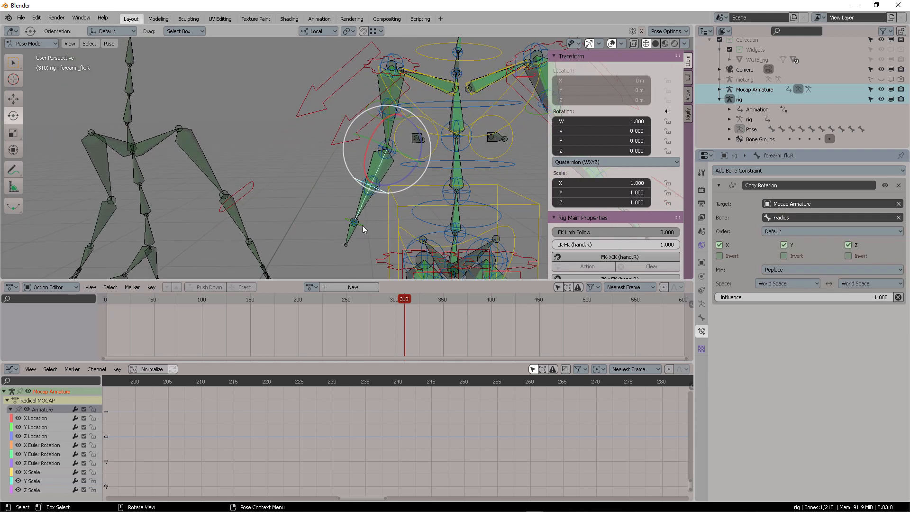
Add a Copy Rotation constraint to the hand_fk.R control, targeting the rhand bone of Mocap Armature
left_click(360, 224)
left_click(837, 171)
left_click(770, 218)
left_click(799, 204)
left_click(801, 239)
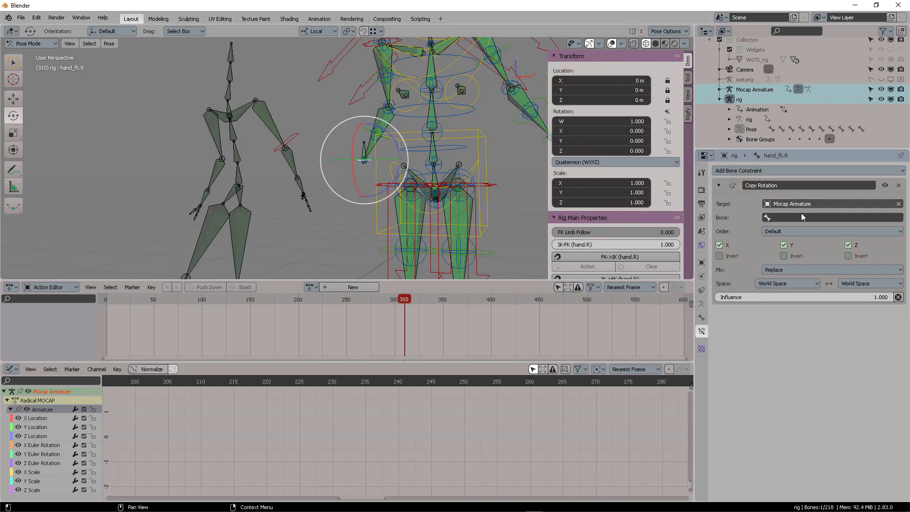
left_click(802, 215)
type("rhand")
key("Return")
Check the forearm_fk.L constraint and compare the arm poses of both armatures at frame 312
left_click(513, 125)
middle_click_drag(510, 138, 435, 173, "shift")
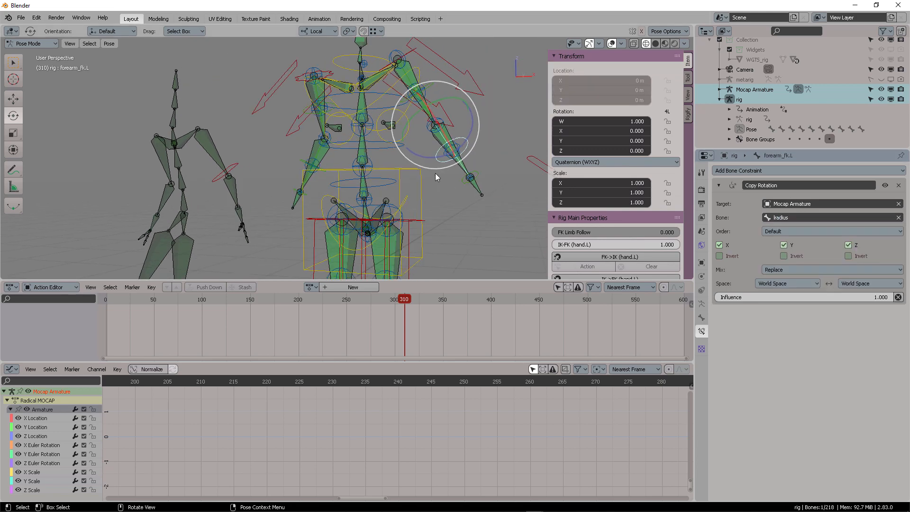
middle_click_drag(157, 174, 206, 172, "shift")
left_click(221, 162)
mouse_move(404, 299)
left_mouse_down()
mouse_move(426, 298)
mouse_move(399, 299)
mouse_move(407, 299)
left_mouse_up()
scroll(388, 219, "down", 4)
middle_click_drag(388, 219, 351, 193, "shift")
scroll(380, 81, "up", 5)
Set the chest control's Torso Parent to 0 and try rotating the chest
left_click(378, 159)
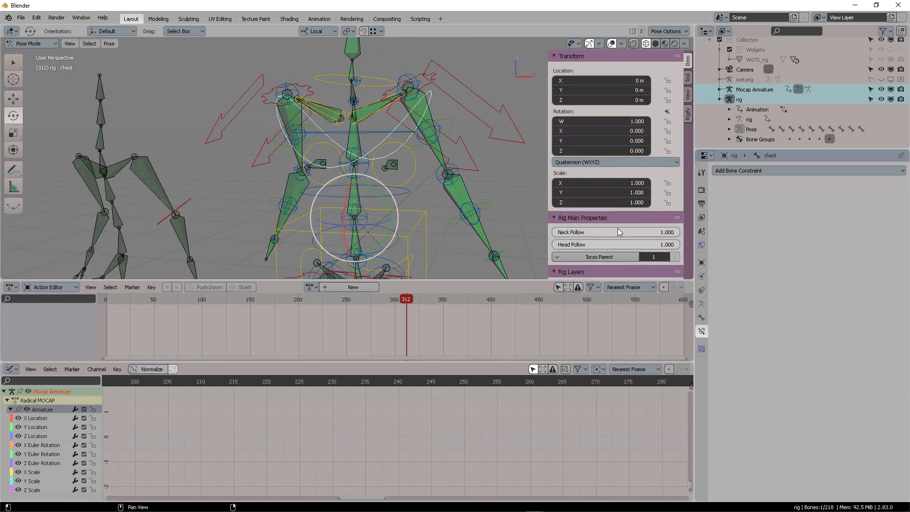
scroll(622, 227, "down", 2)
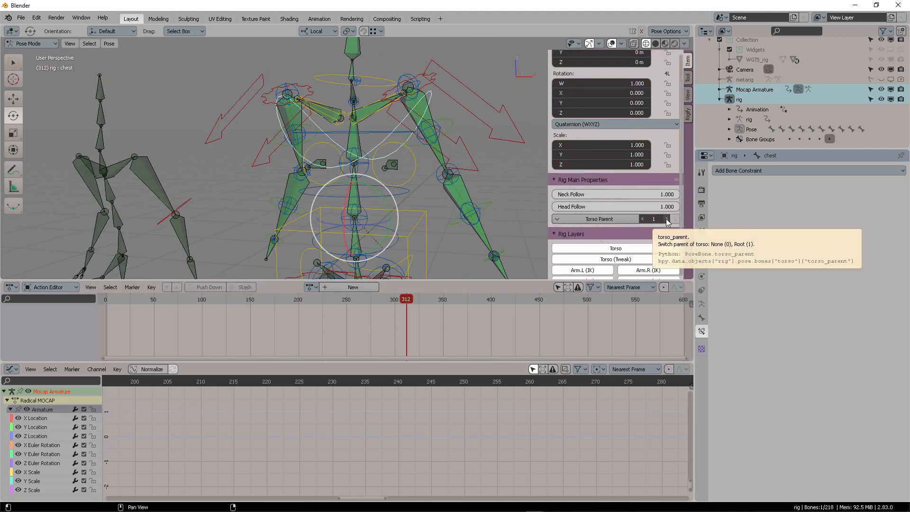
left_click(643, 218)
key("r")
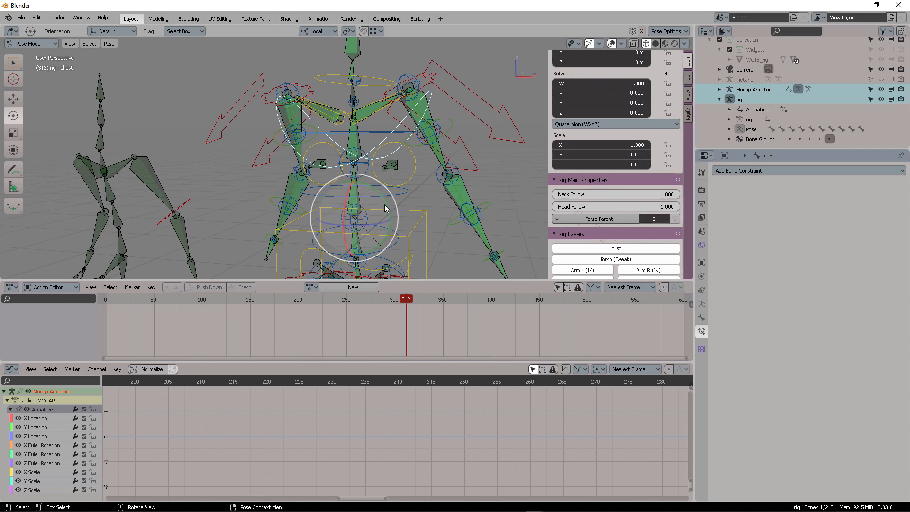
left_click_drag(381, 194, 390, 203)
right_click(389, 203)
Try moving the root control to test the torso's parenting with Torso Parent at 0
scroll(420, 203, "down", 7)
left_click(403, 259)
key("g")
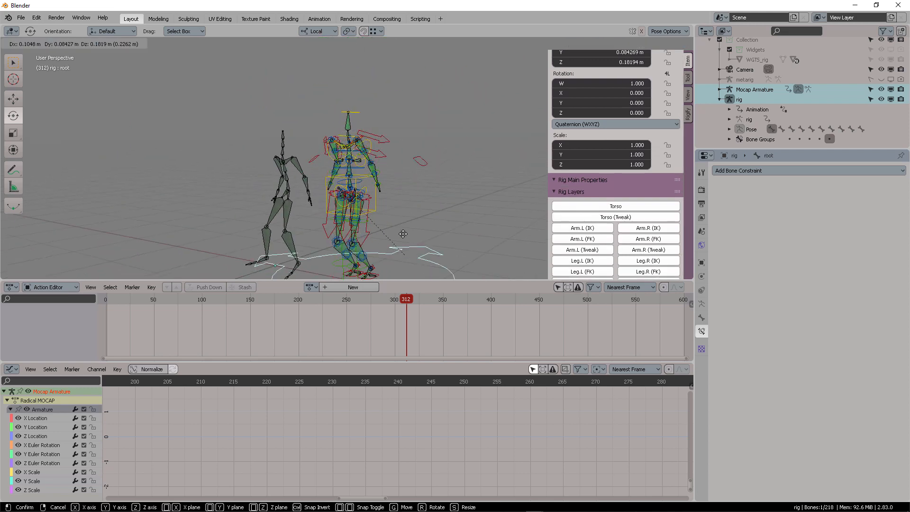
right_click(408, 251)
Try switching the chest control's Torso Parent value and moving the root control again
left_click(356, 154)
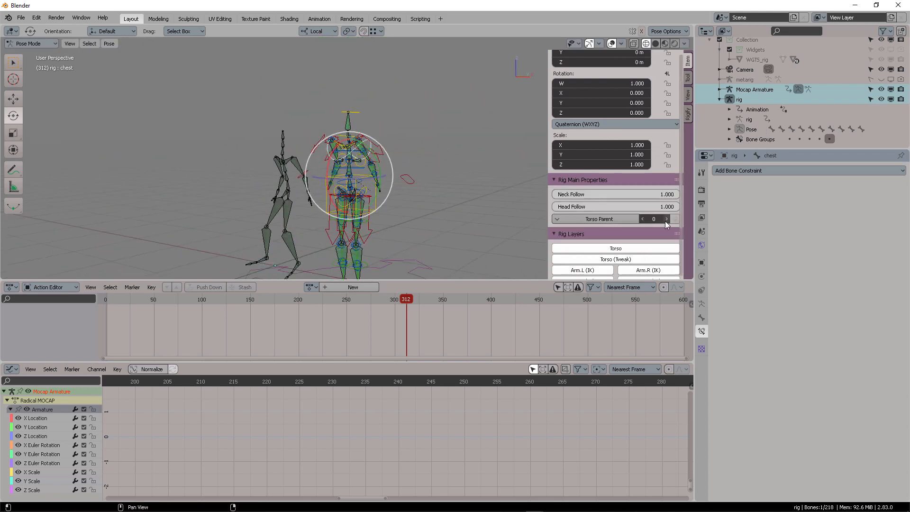
left_click(665, 220)
left_click(399, 259)
key("g")
right_click(386, 231)
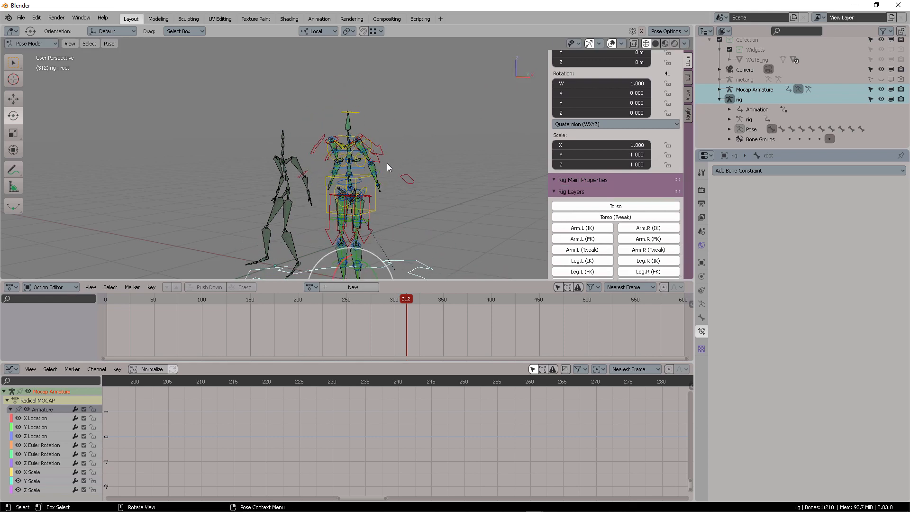
Add a Copy Rotation constraint to the rig's chest control with Mocap Armature as its target
scroll(387, 163, "up", 3)
left_click(394, 180)
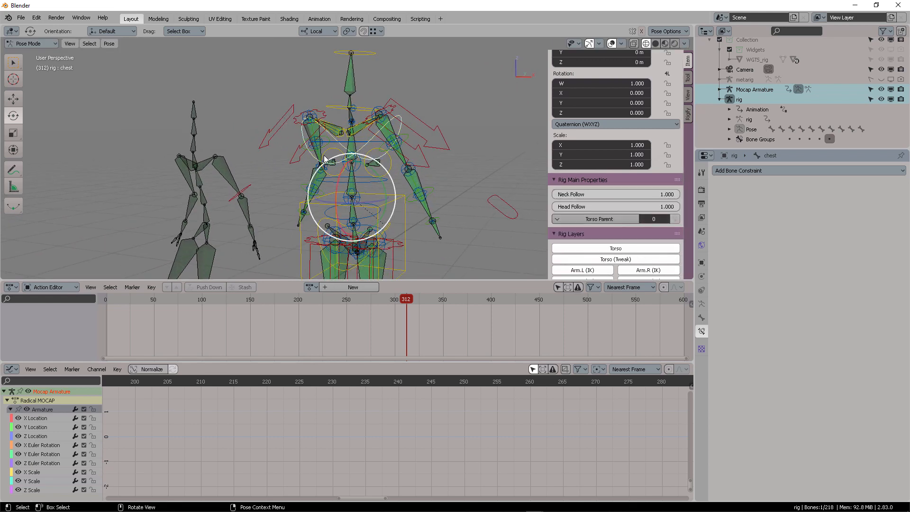
left_click(769, 171)
left_click(764, 205)
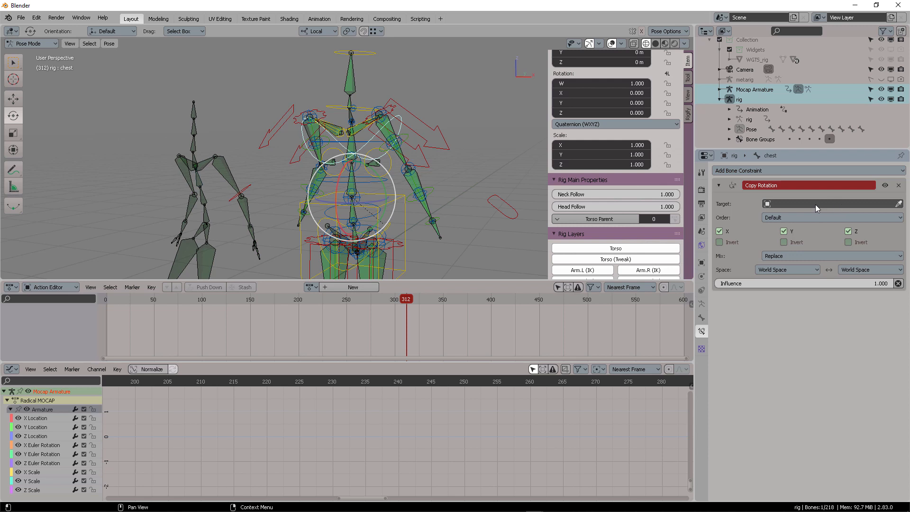
left_click(815, 204)
type("mo")
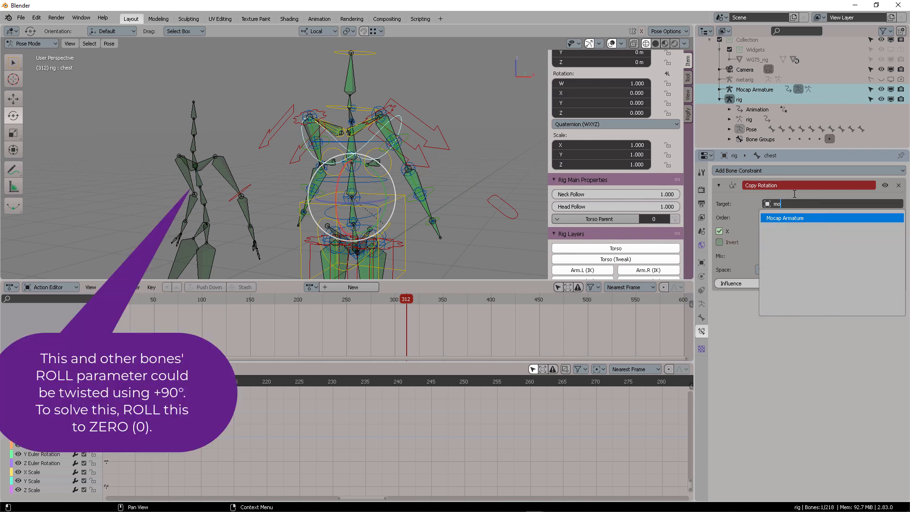
key("Return")
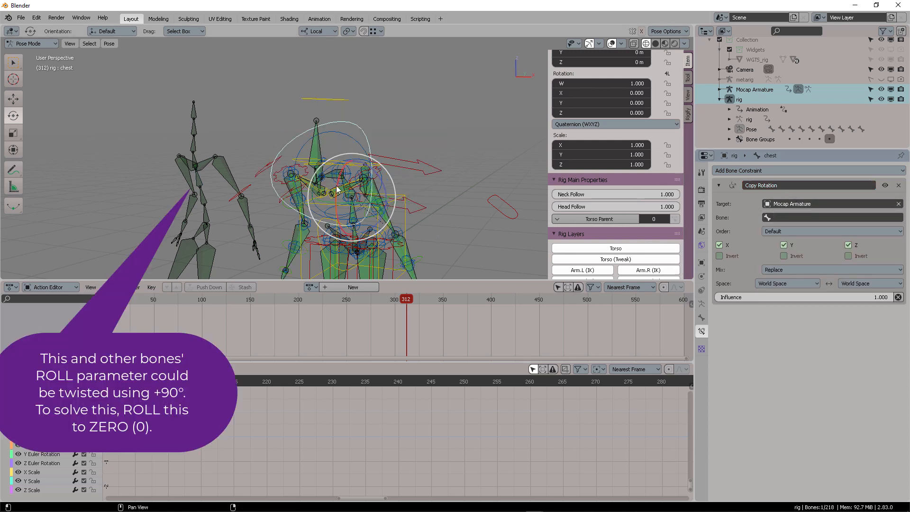
Identify the mocap's upper torso bone and set the chest constraint's target bone to thorax
left_click(200, 180)
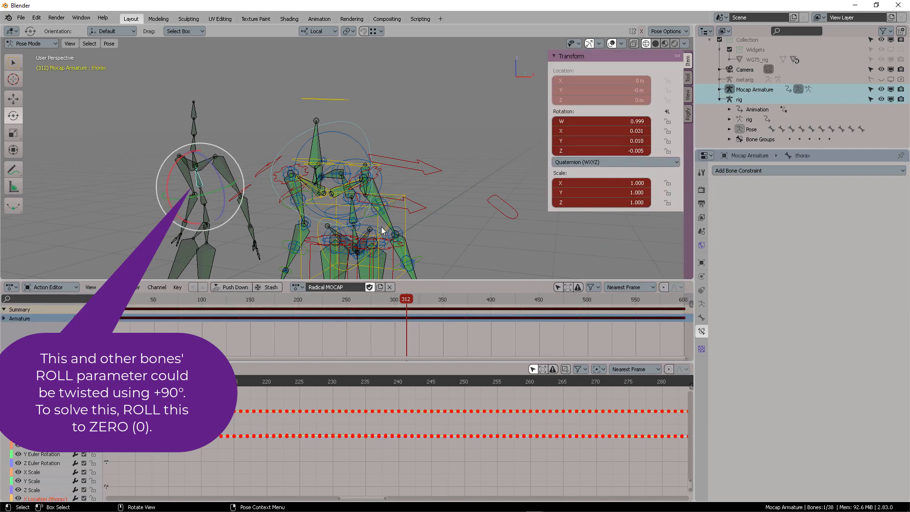
left_click(318, 227)
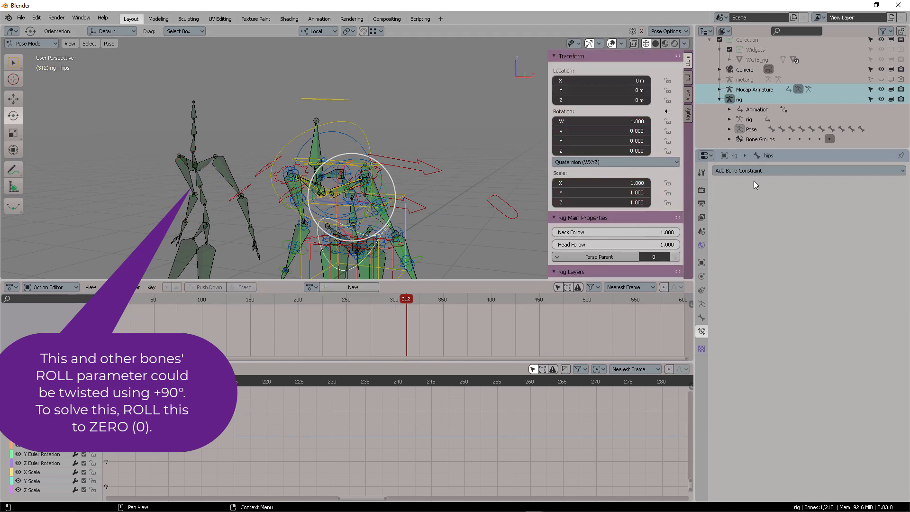
middle_click_drag(441, 179, 417, 152)
left_click(403, 126)
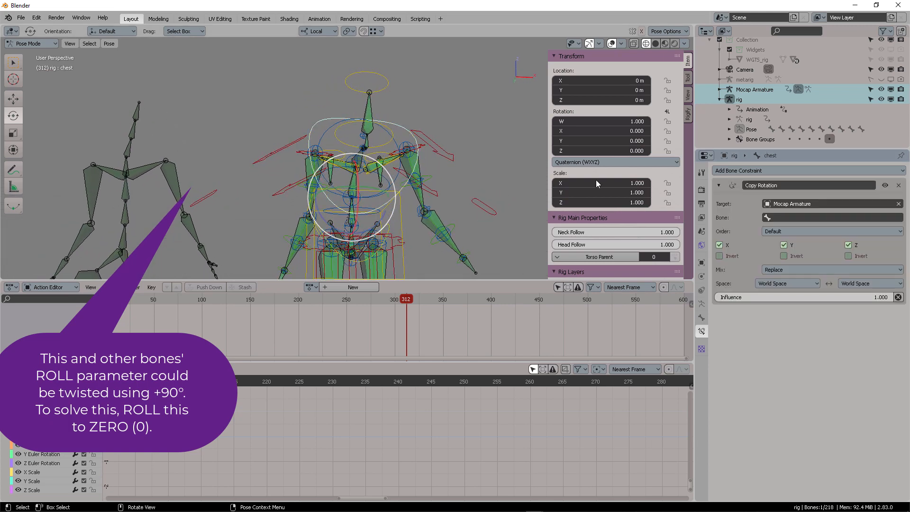
left_click(801, 217)
type("tho")
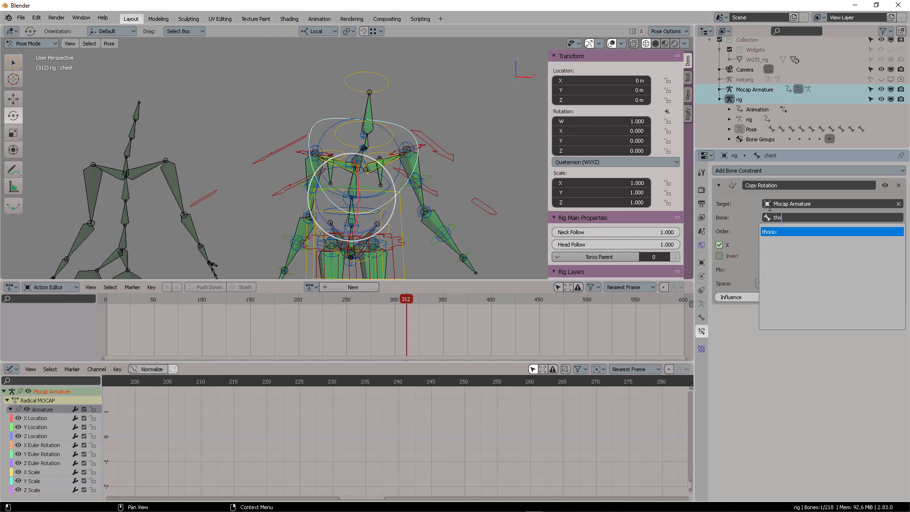
key("Return")
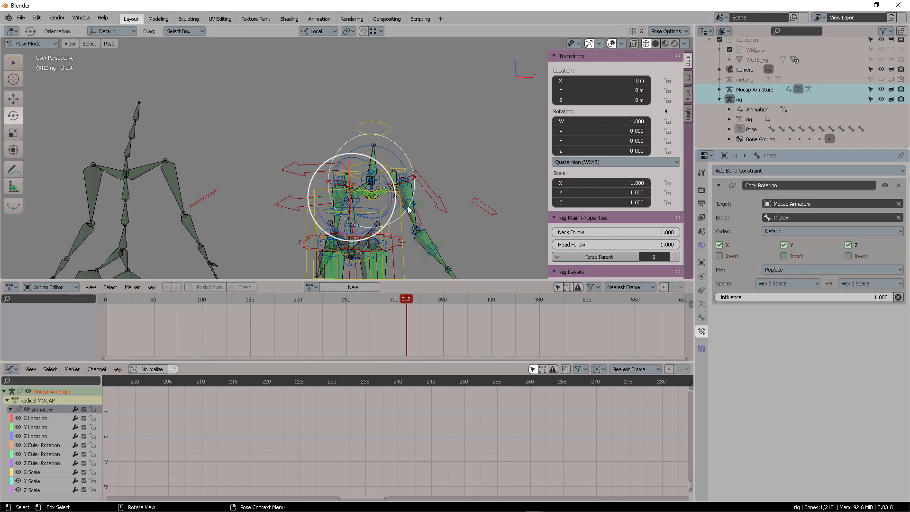
Set the chest Copy Rotation constraint's Mix to Offset (Legacy) and its target space to Local With Parent
middle_click_drag(426, 173, 349, 200)
left_click(795, 170)
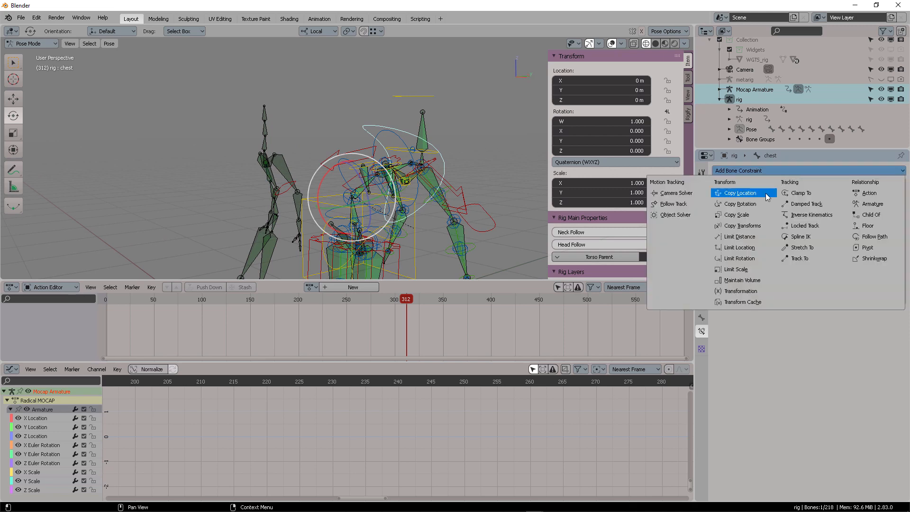
left_click(740, 204)
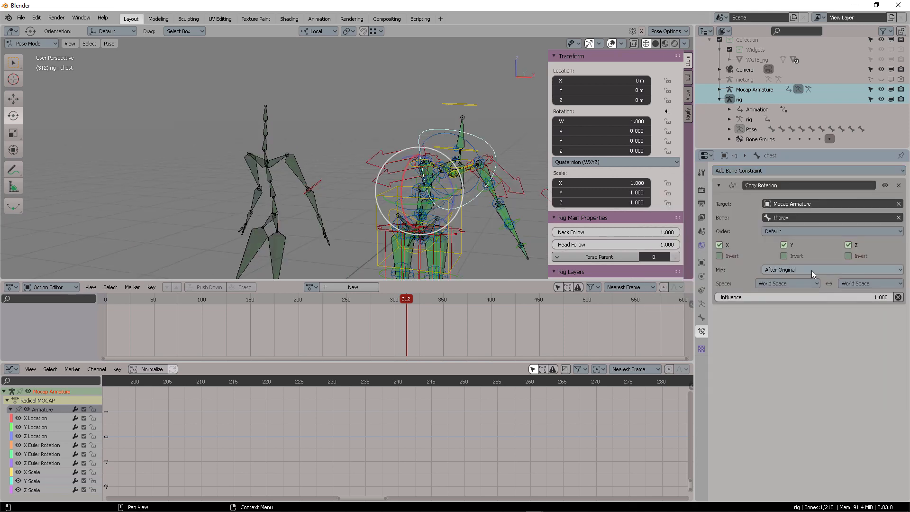
left_click(811, 270)
left_click(799, 326)
left_click(803, 285)
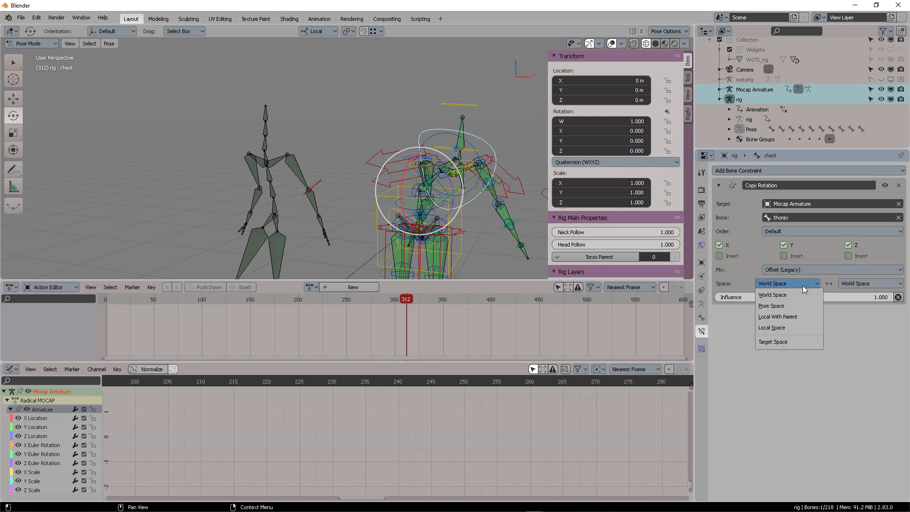
left_click(797, 318)
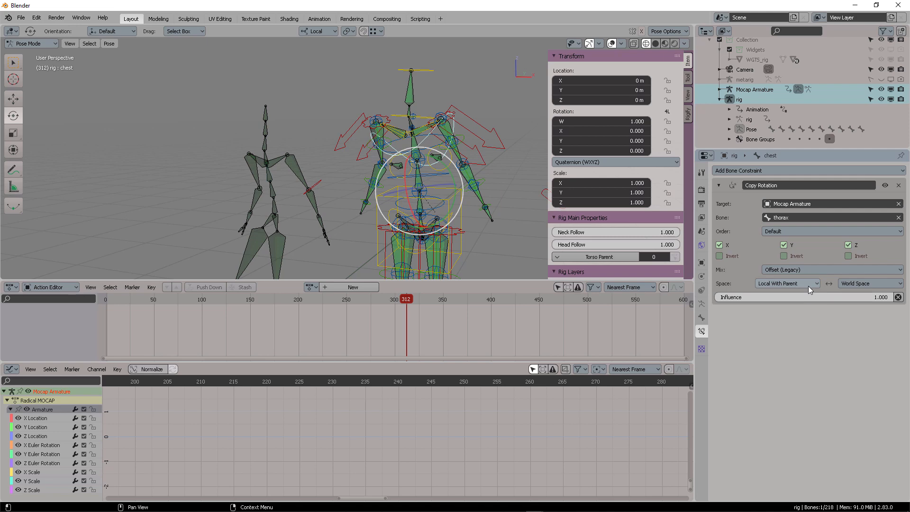
middle_click_drag(408, 171, 465, 166)
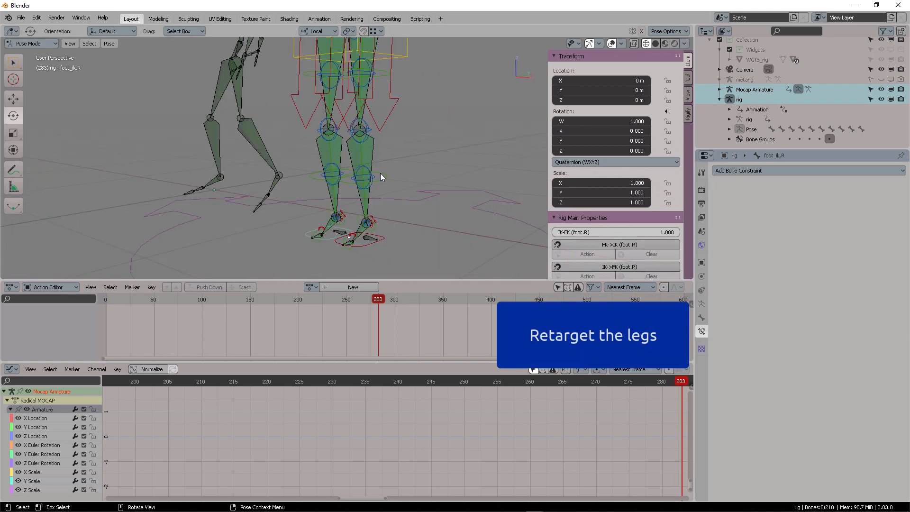
Add a Copy Rotation constraint to the rig's left FK shin control, targeting the Mocap Armature's ltibia bone
left_click(381, 172)
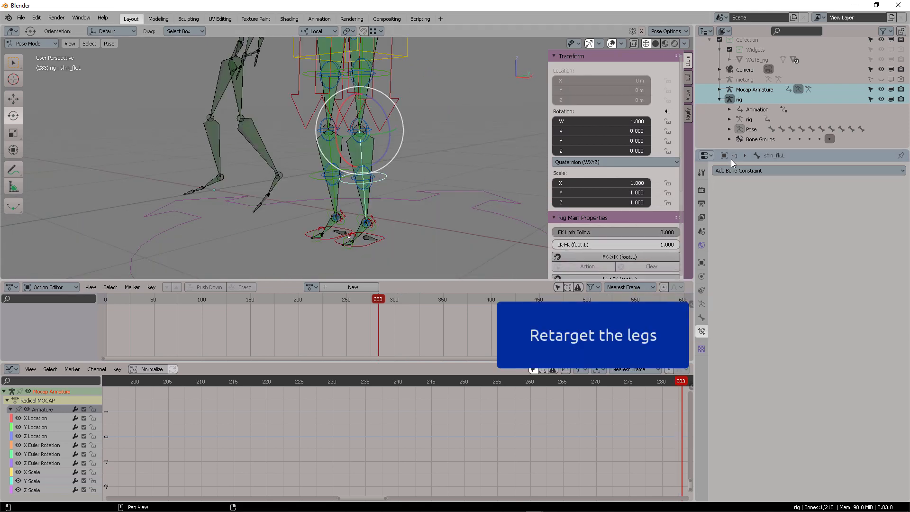
left_click(774, 170)
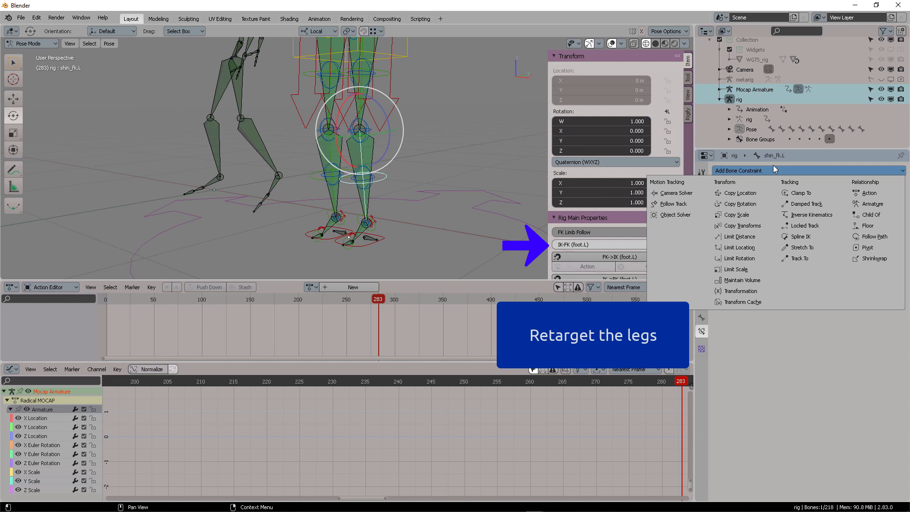
left_click(758, 204)
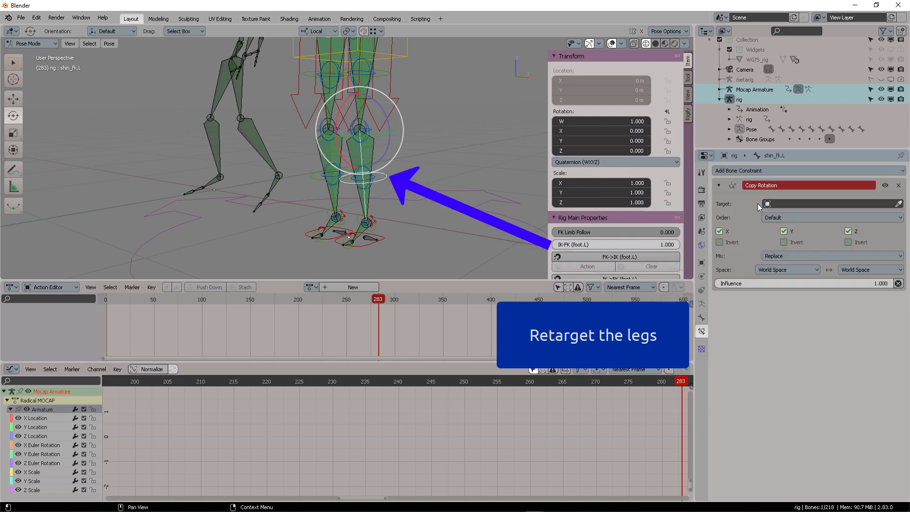
left_click(813, 204)
type("moc")
key("Return")
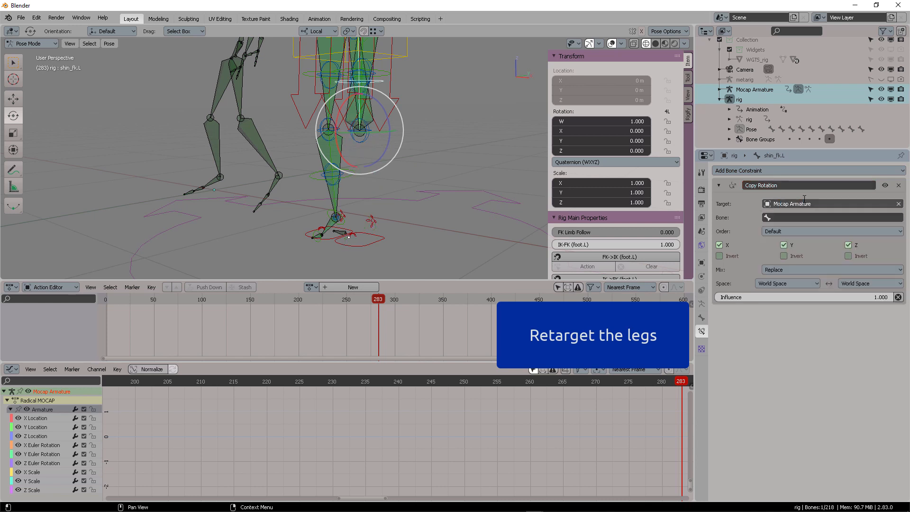
left_click(246, 135)
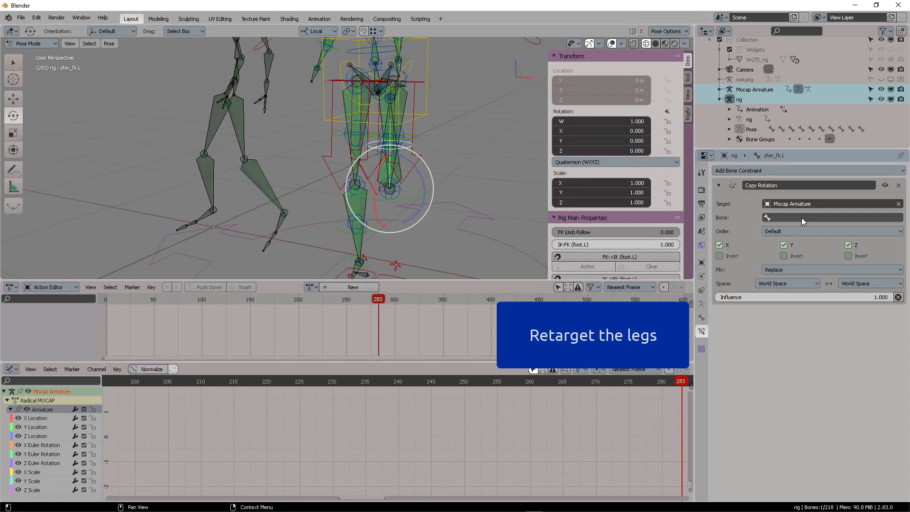
left_click(801, 218)
type("lt")
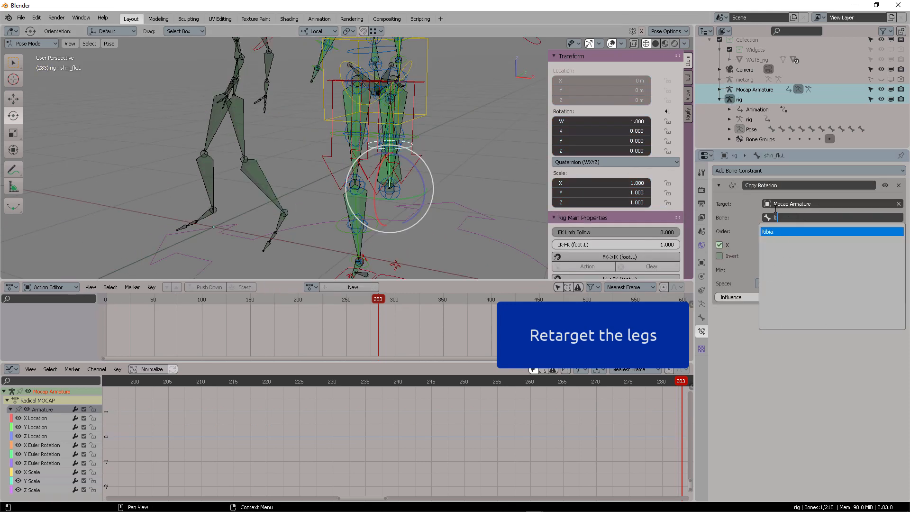
key("Return")
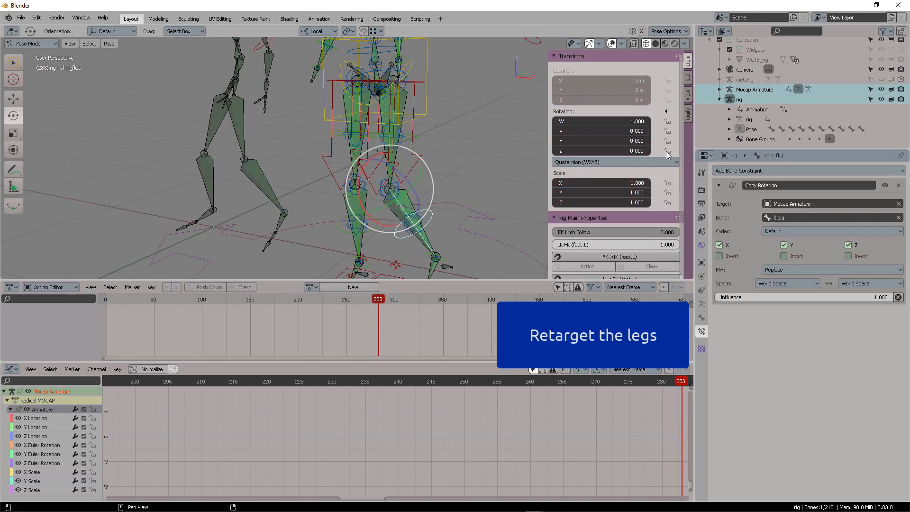
Set the target bone of the left FK foot control's Copy Rotation constraint to lfoot
mouse_move(465, 153)
middle_mouse_down()
mouse_move(494, 143)
mouse_move(479, 149)
middle_mouse_up()
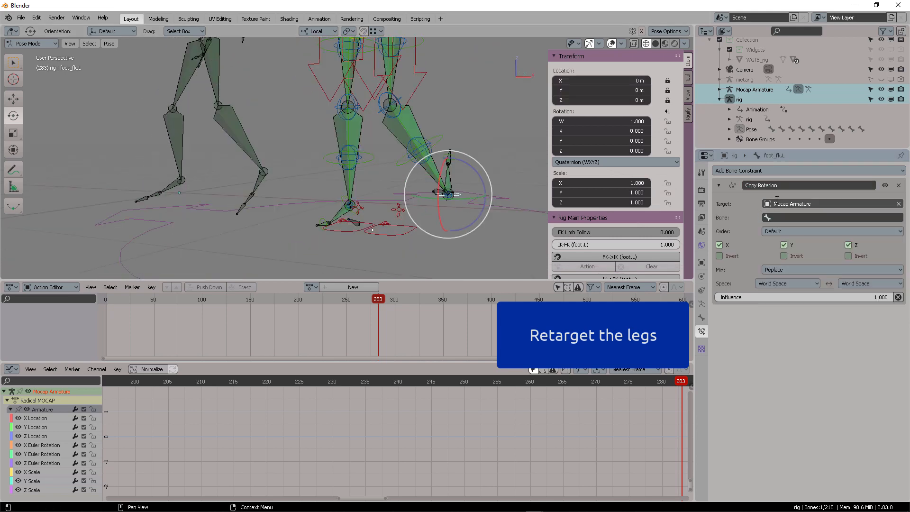
left_click(261, 183)
left_click(458, 195)
left_click(789, 216)
type("lfoot")
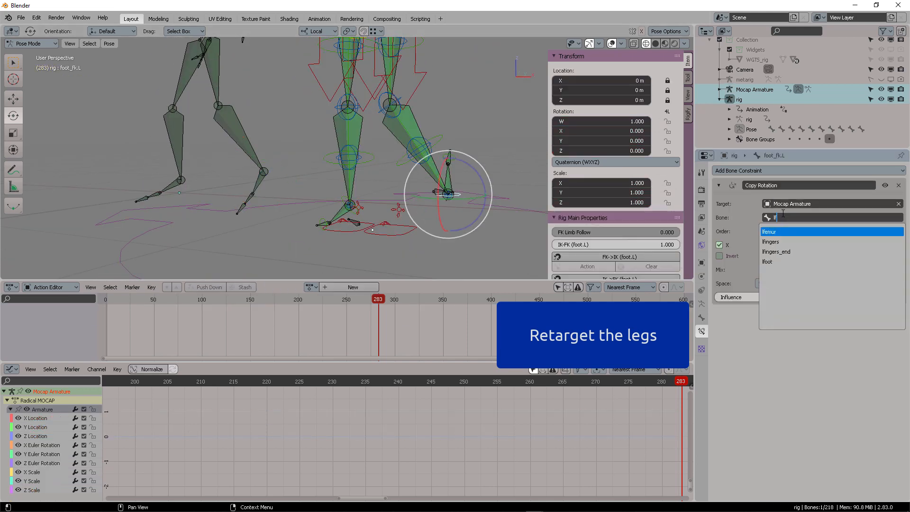
key("Return")
Add a Copy Rotation constraint to the right FK foot control, targeting the Mocap Armature's rfoot bone, and deselect the control
left_click(345, 202)
left_click(806, 170)
left_click(773, 200)
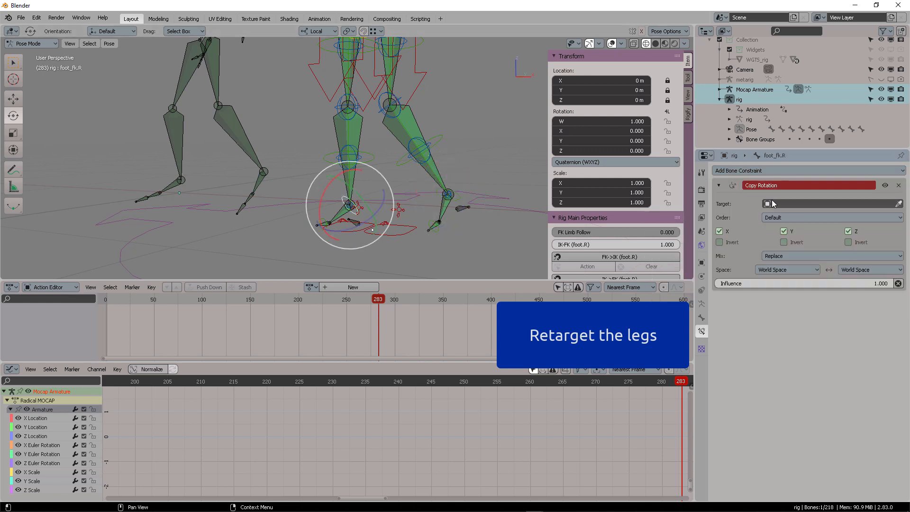
left_click(806, 203)
left_click(789, 217)
type("rfoot")
key("Return")
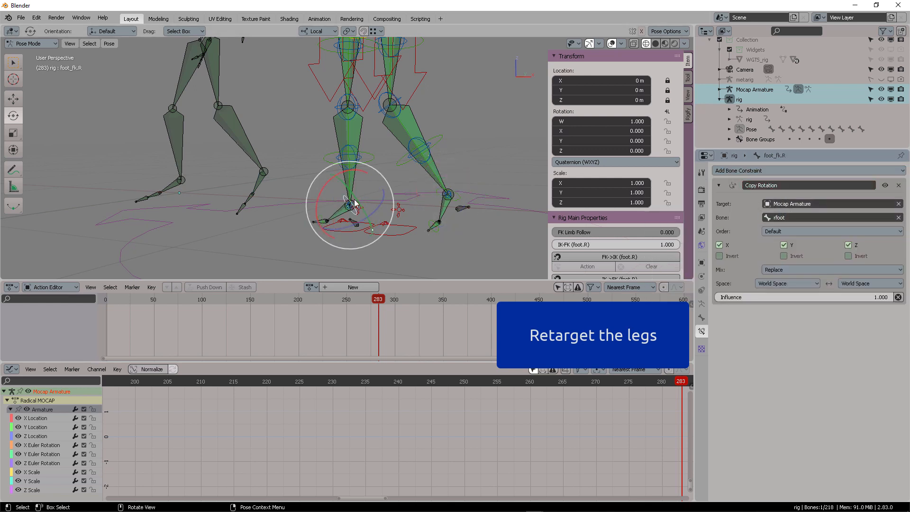
key("alt+a")
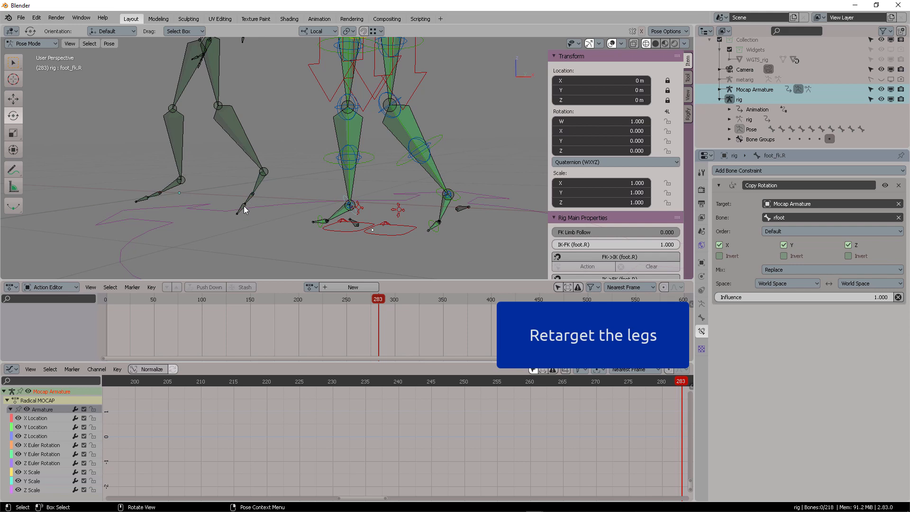
Compare the mocap's left toe bones with the rig's toe controls to identify the matching target bone
left_click(243, 206)
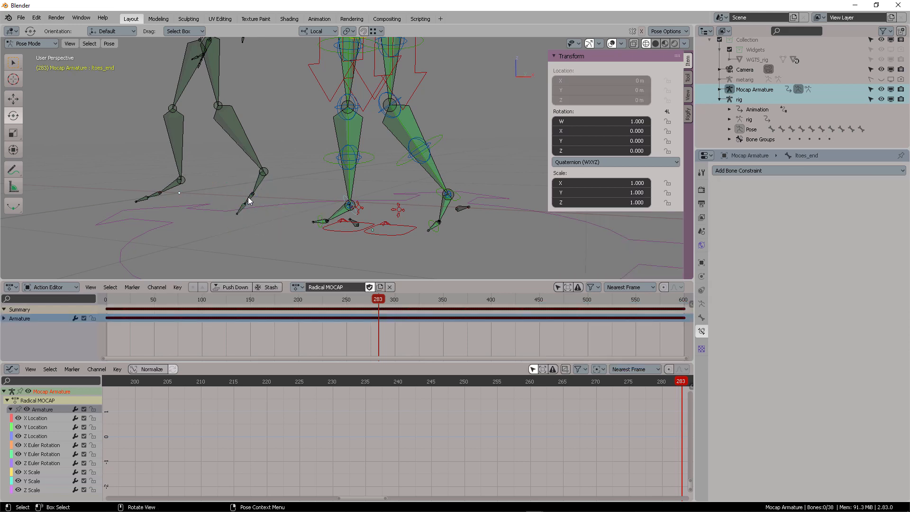
left_click(249, 203)
left_click(439, 233)
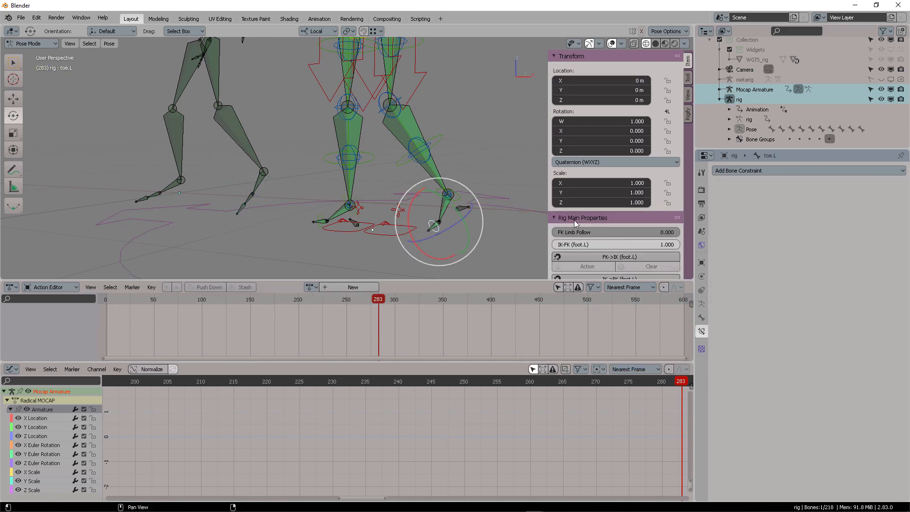
left_click(809, 171)
left_click(319, 222)
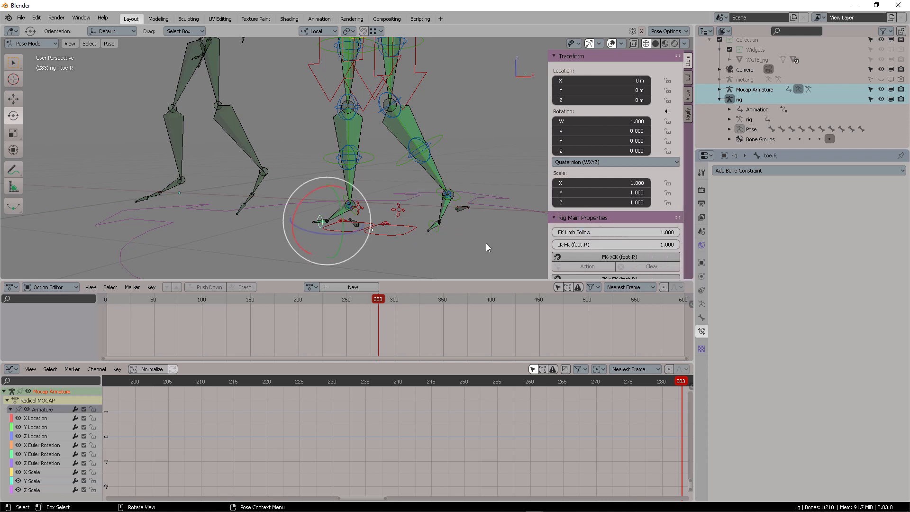
left_click(432, 225)
left_click(241, 205)
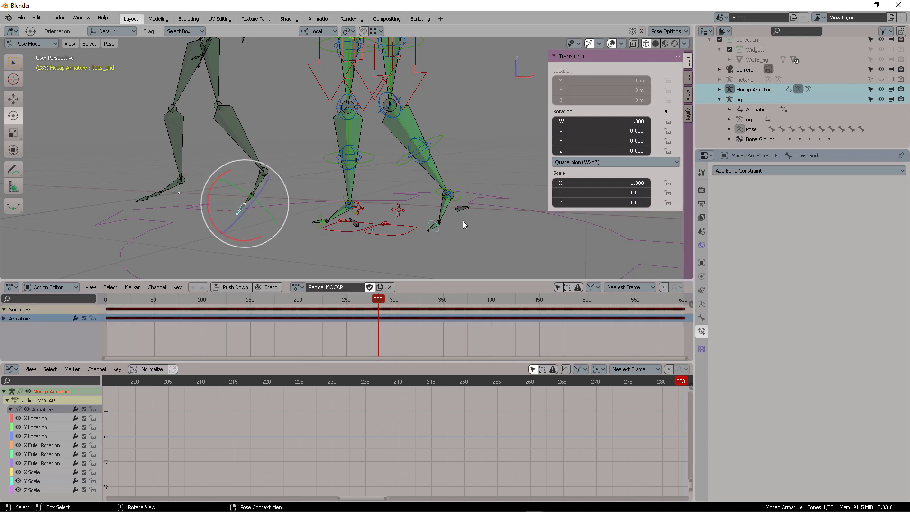
Add a Copy Rotation constraint targeting the Mocap Armature's ltoes_end bone to the left toe control, and start adding a constraint to the right toe control
left_click(434, 225)
left_click(772, 171)
left_click(740, 204)
left_click(785, 203)
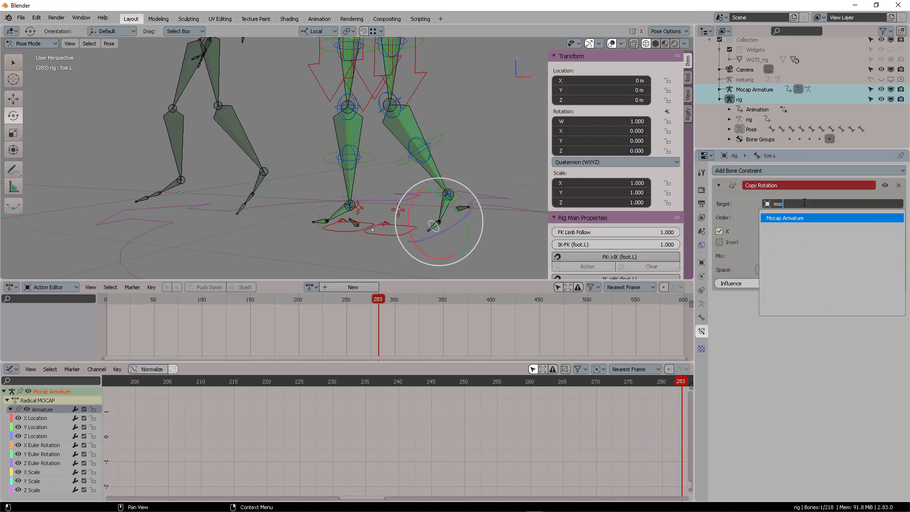
left_click(791, 218)
left_click(790, 218)
type("lto")
left_click(789, 241)
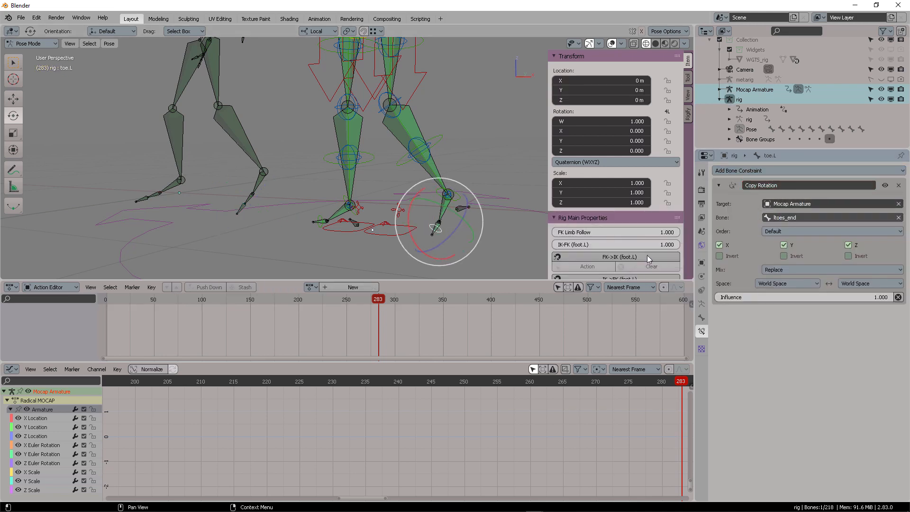
left_click(319, 220)
left_click(792, 171)
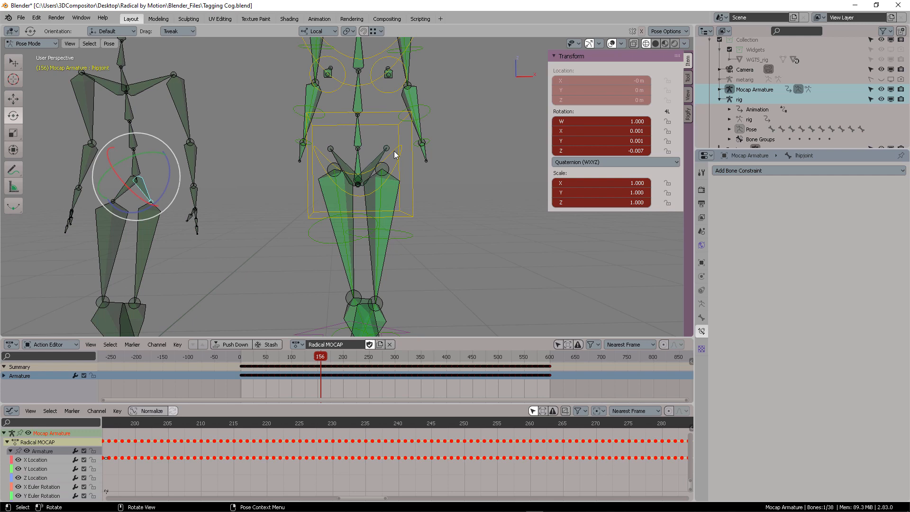
Go to frame 211 and add a Copy Rotation constraint to the rig's hips control, targeting the Mocap Armature's lhipjoint bone
left_click(394, 151)
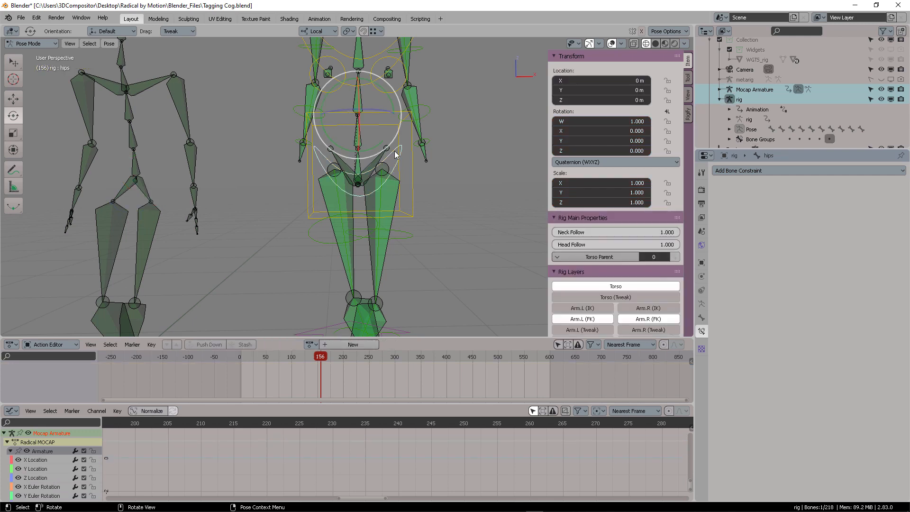
left_click_drag(316, 359, 349, 361)
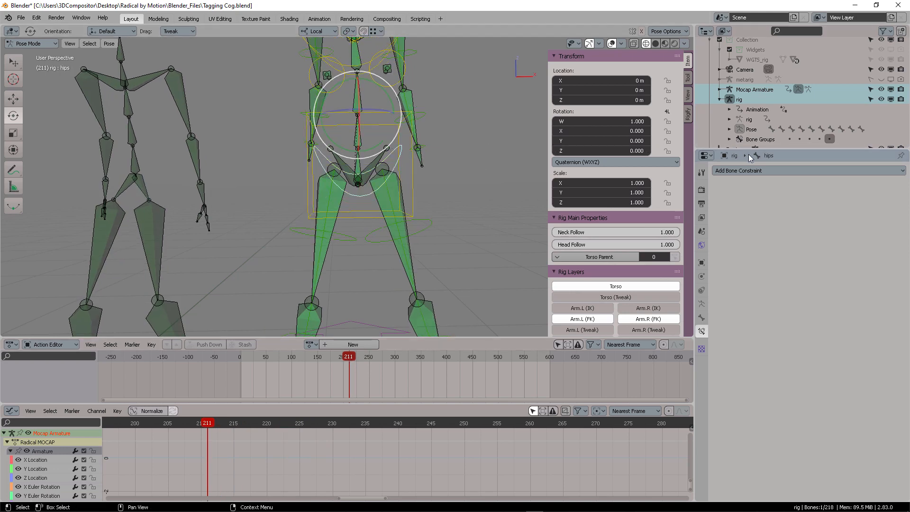
left_click(764, 170)
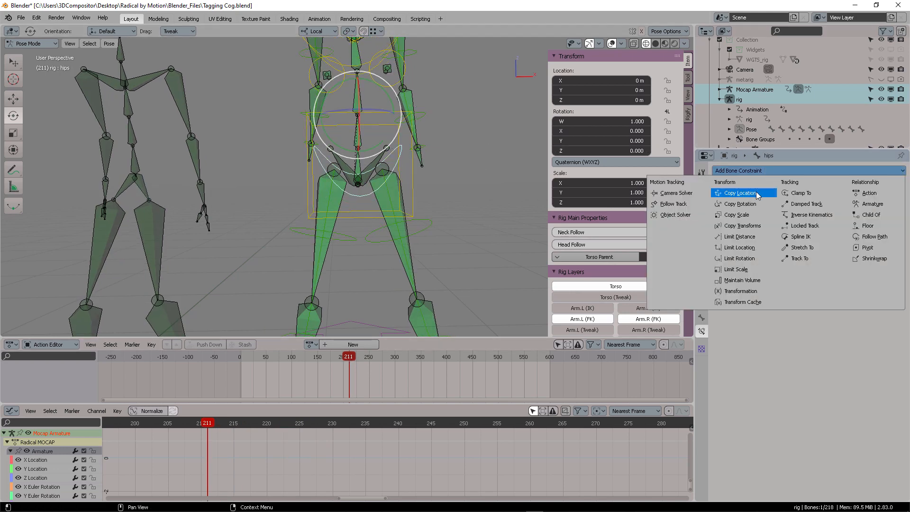
left_click(741, 204)
left_click(899, 204)
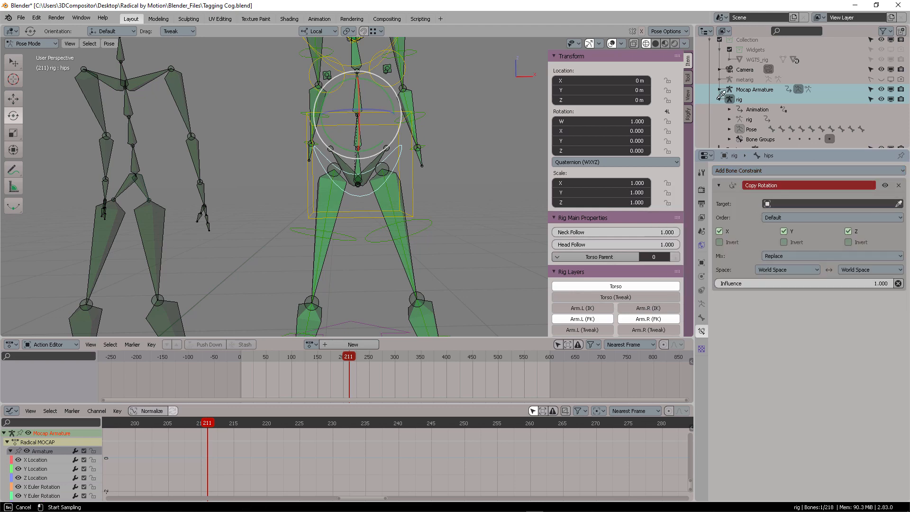
left_click(752, 93)
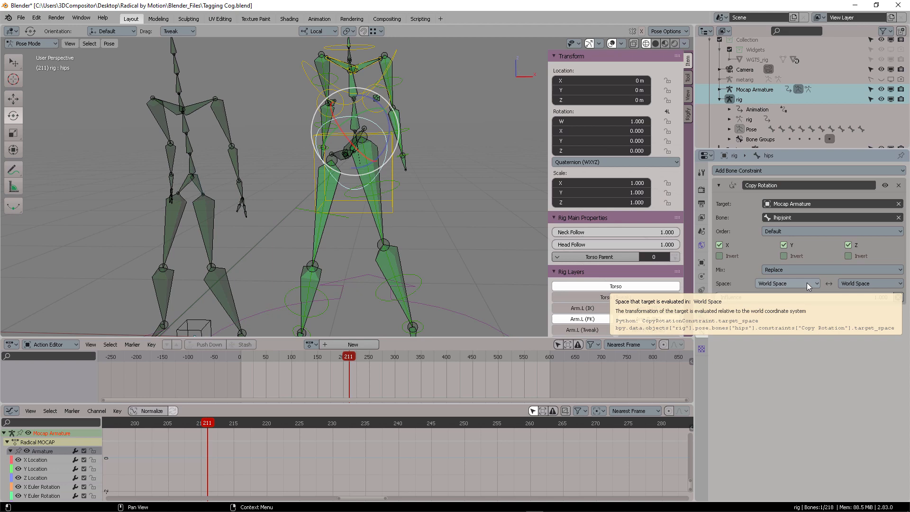
Set the hips constraint's target space to Local With Parent and scrub through the animation to frame 287 to check the motion
left_click(807, 283)
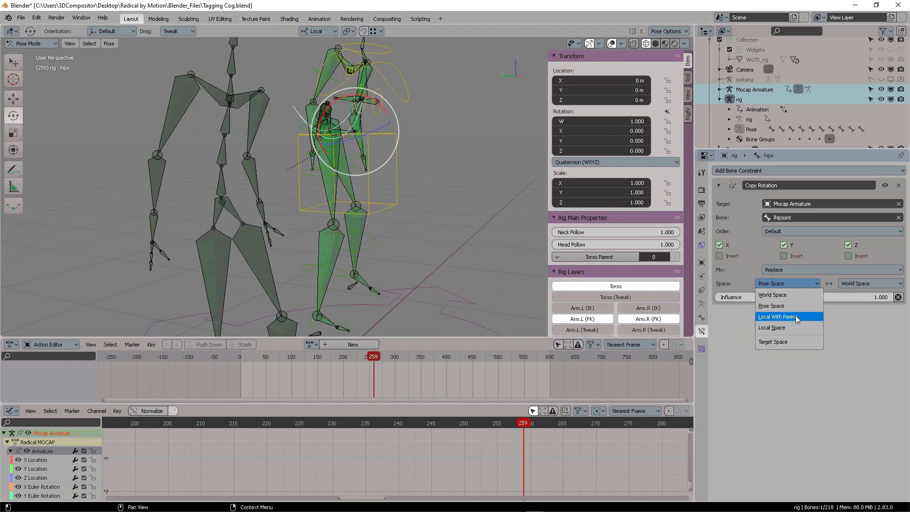
left_click(795, 315)
middle_click_drag(449, 217, 403, 221)
left_click_drag(375, 356, 478, 355)
left_click_drag(490, 353, 388, 357)
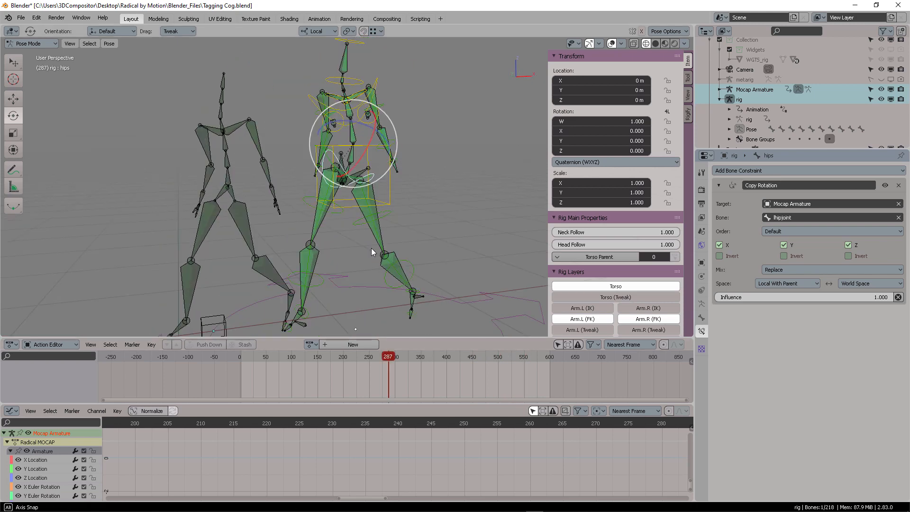
Add a Copy Rotation constraint to the rig's torso control, targeting the Mocap Armature's rhipjoint bone
left_click(391, 205)
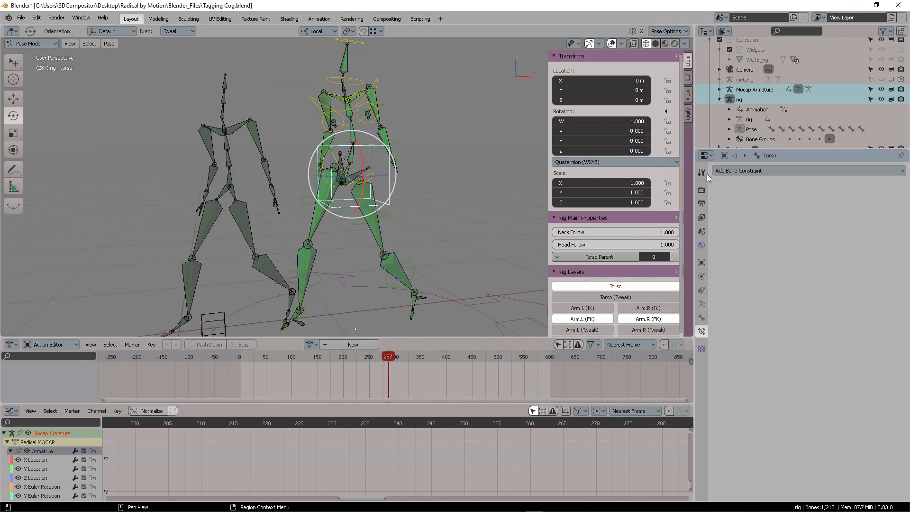
left_click(726, 172)
left_click(757, 204)
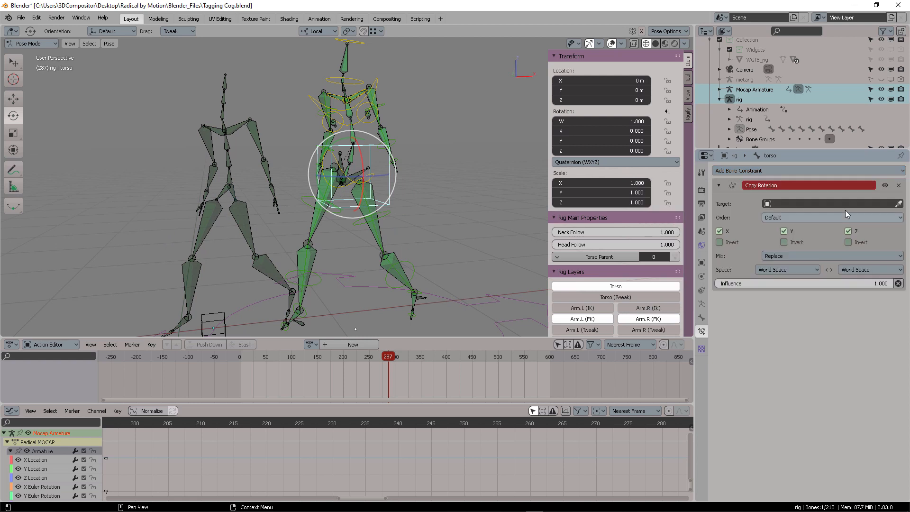
left_click(899, 204)
left_click(766, 91)
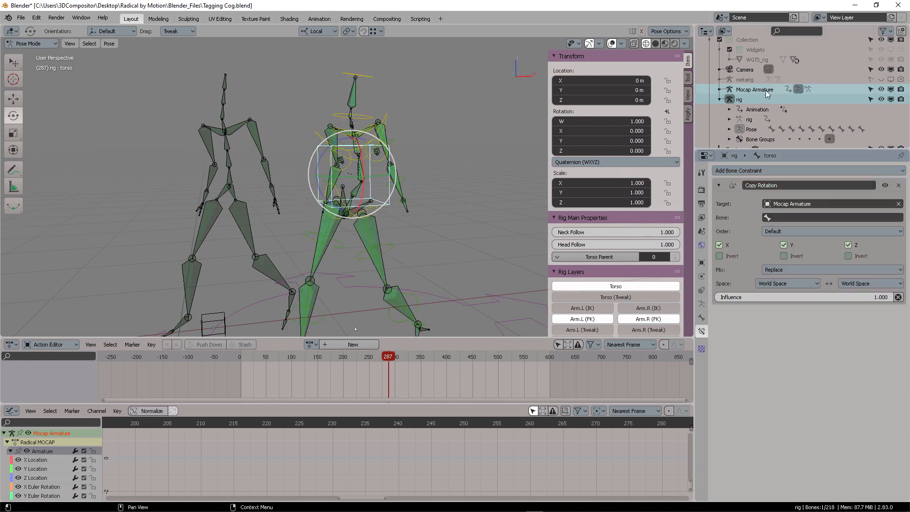
left_click(785, 217)
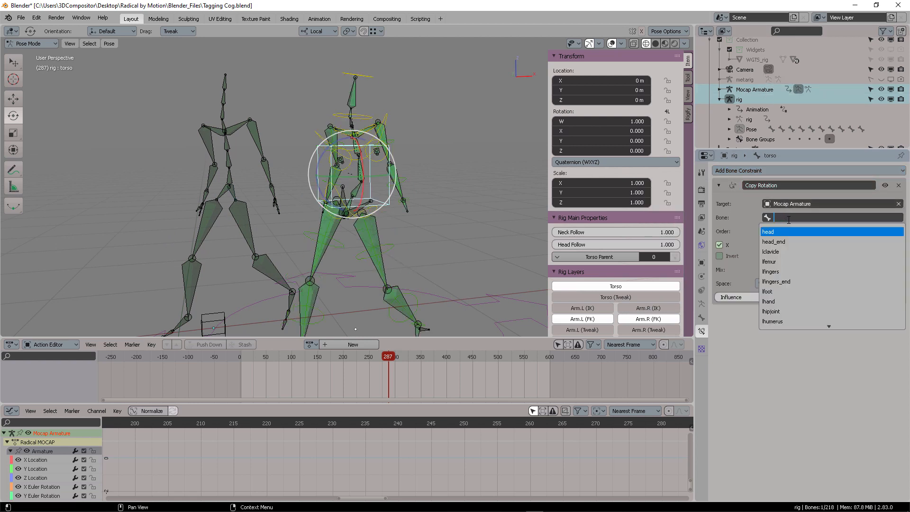
type("rhip")
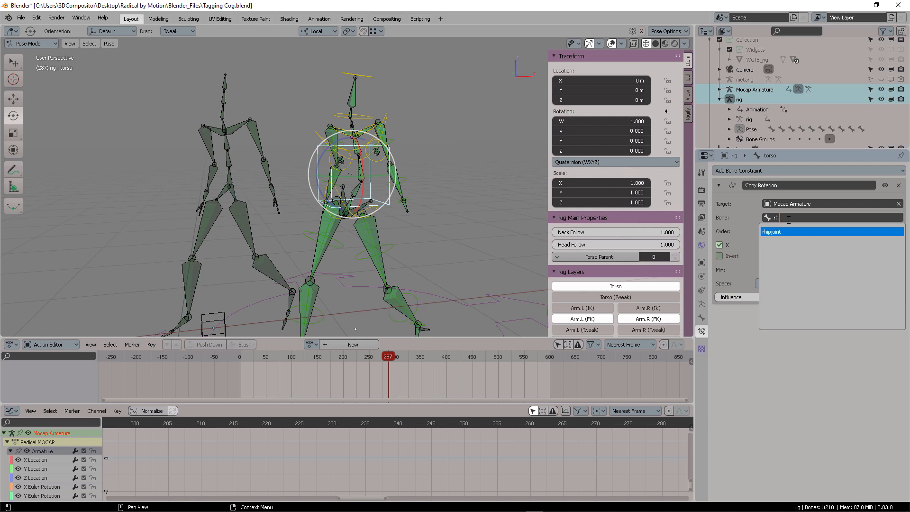
key("Return")
Set the torso constraint's space to Local With Parent and World Space, and scrub through the animation to check the motion
left_click(796, 283)
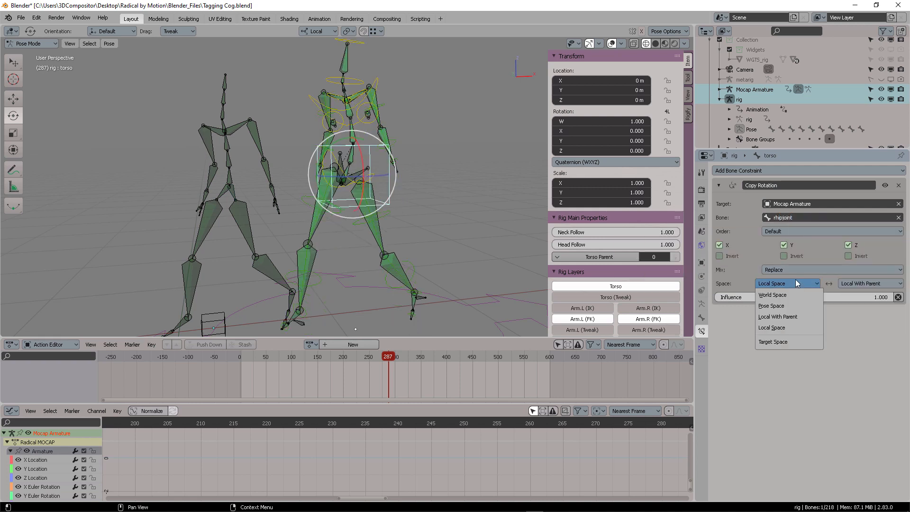
left_click(797, 316)
left_click(863, 283)
left_click(861, 295)
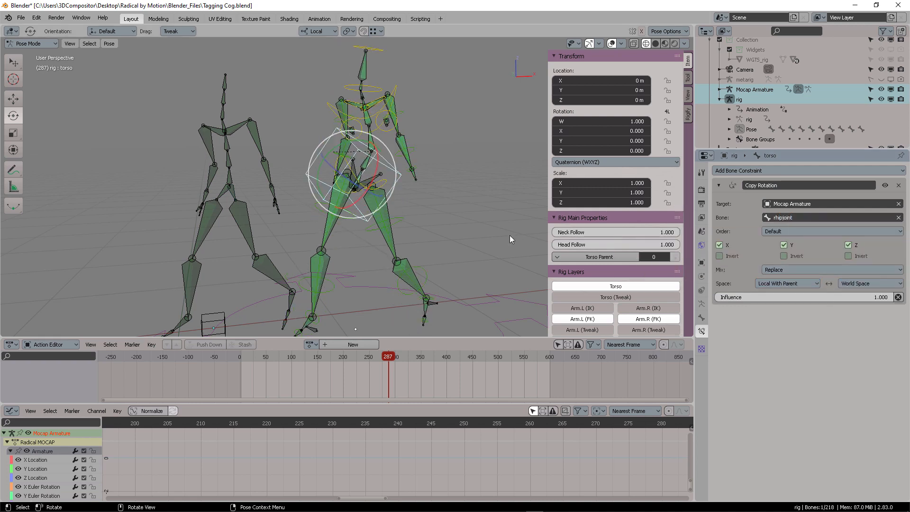
mouse_move(394, 357)
left_mouse_down()
mouse_move(360, 357)
mouse_move(404, 359)
left_mouse_up()
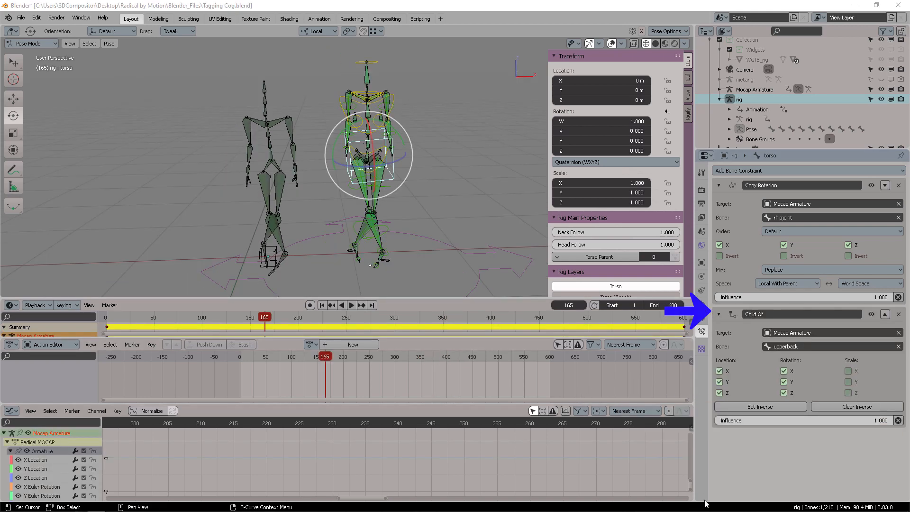
Disable the X, Y and Z rotation of the torso's Child Of constraint
left_click(802, 187)
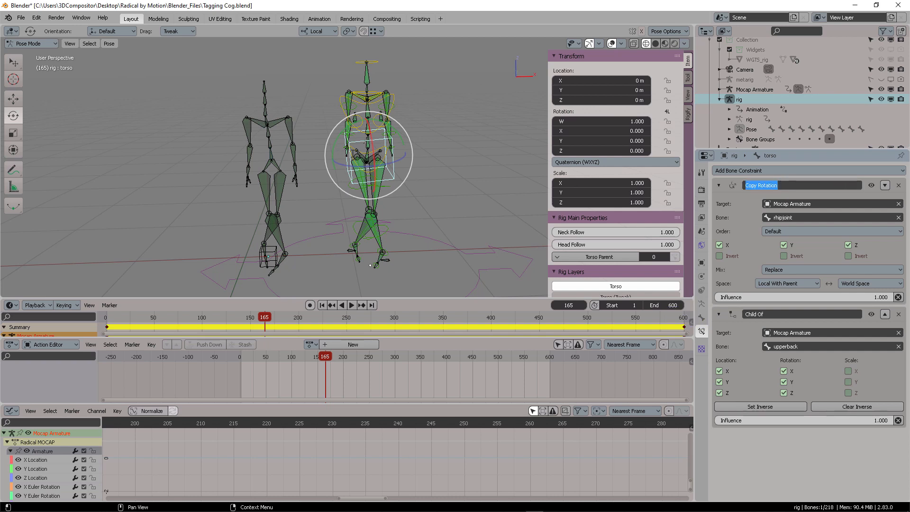
left_click(803, 183)
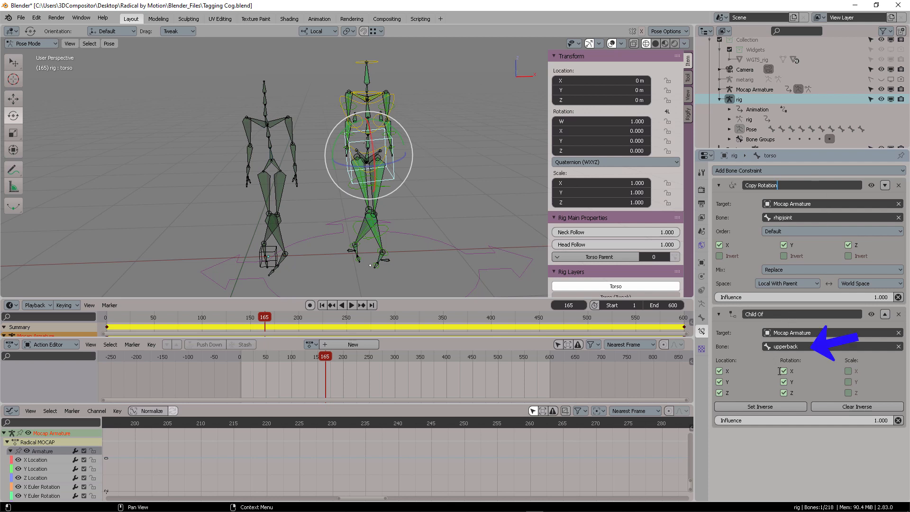
left_click_drag(785, 374, 786, 393)
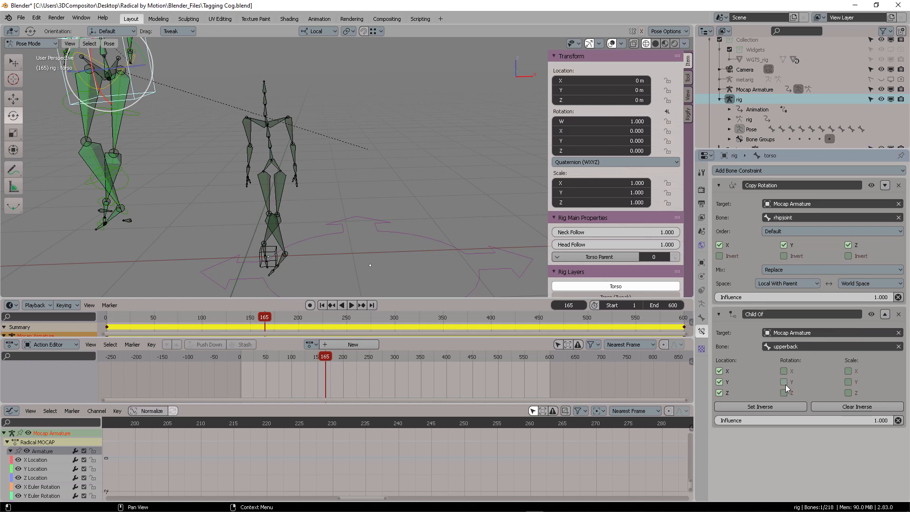
left_click(720, 371)
left_click(722, 382)
left_click(720, 393)
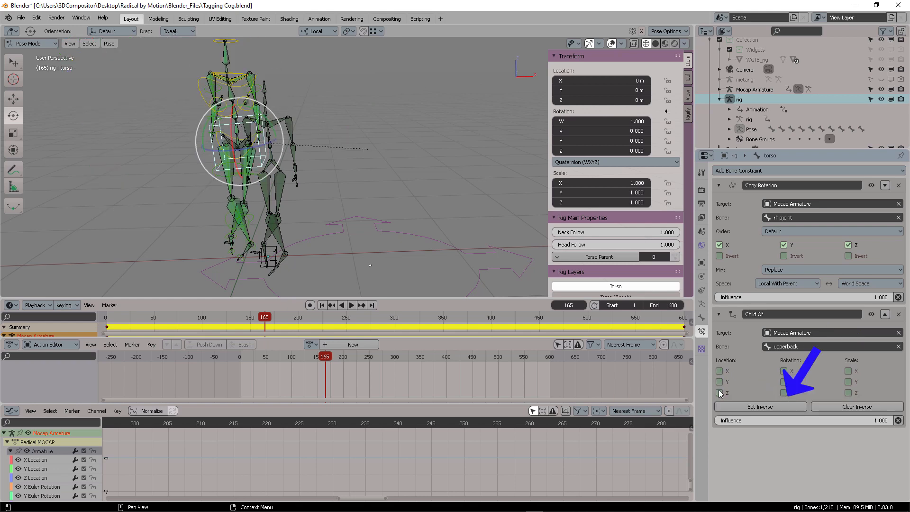
left_click(721, 393)
left_click(720, 382)
left_click(719, 371)
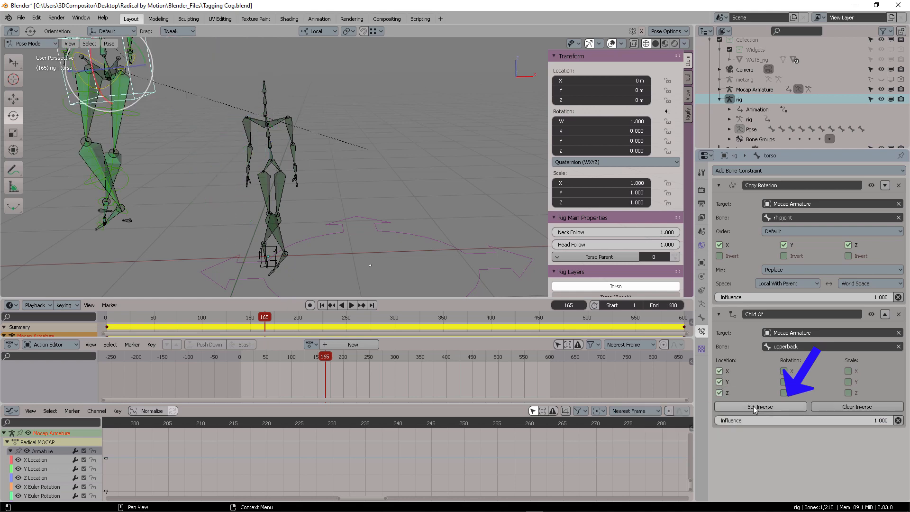
Set the inverse of the torso's Child Of constraint and scrub through the animation to check the motion
left_click(753, 406)
mouse_move(451, 214)
middle_mouse_down()
mouse_move(377, 209)
mouse_move(448, 206)
middle_mouse_up()
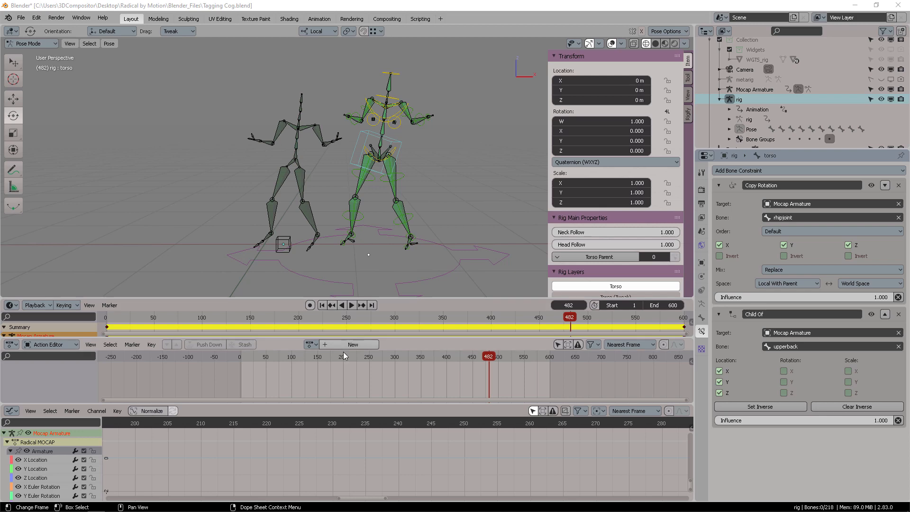
left_click_drag(343, 352, 403, 356)
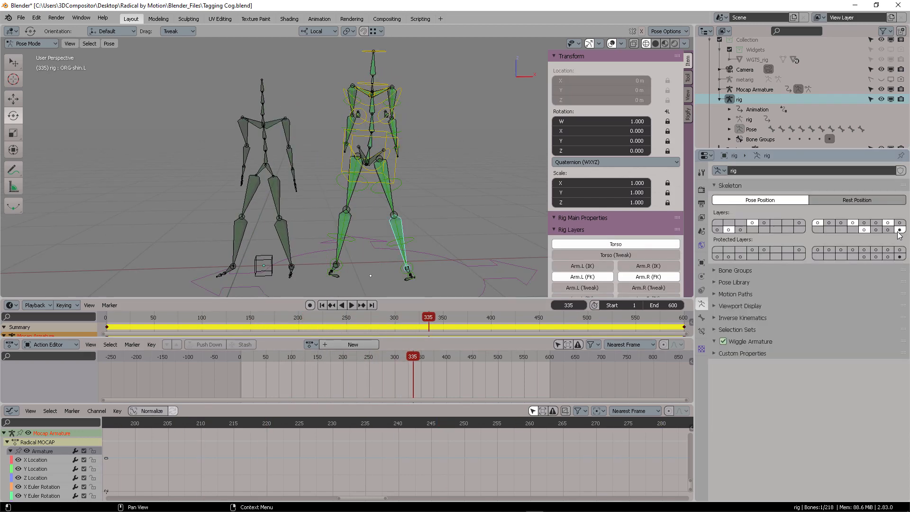
Hide the rig's ORG bone layer and show only the layer holding the deform (DEF) bones
left_click(900, 230)
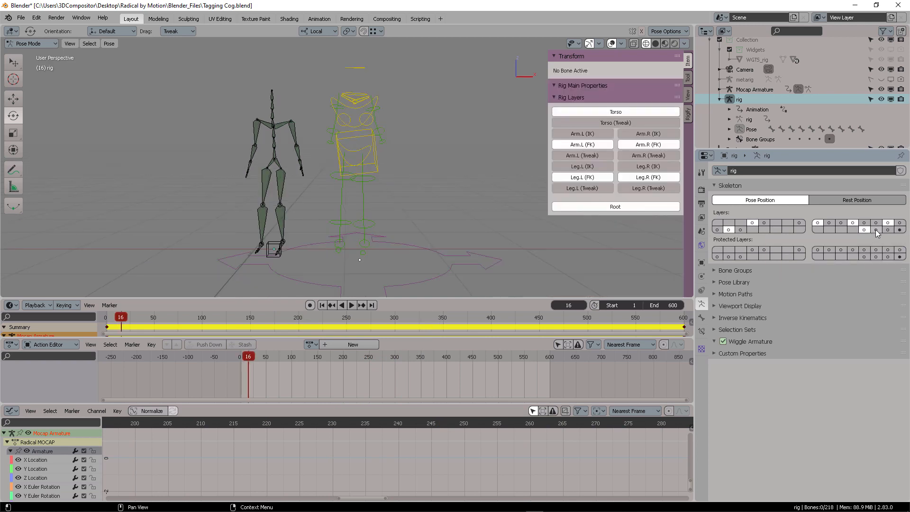
left_click(876, 230)
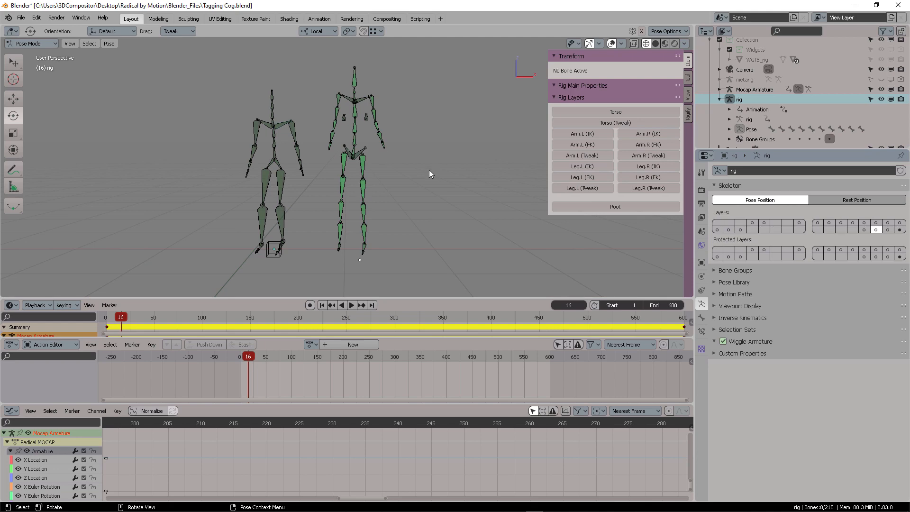
middle_click_drag(430, 174, 435, 204)
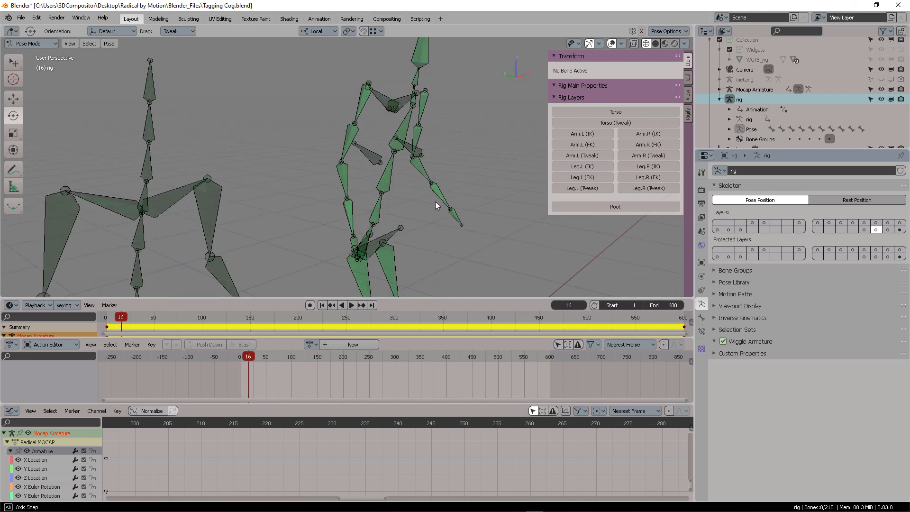
Set the roll of the chest bone DEF-spine.003 to 180° in Edit Mode and return to Pose Mode
mouse_move(407, 113)
middle_mouse_down()
mouse_move(462, 137)
mouse_move(366, 137)
mouse_move(406, 127)
middle_mouse_up()
left_click(409, 127)
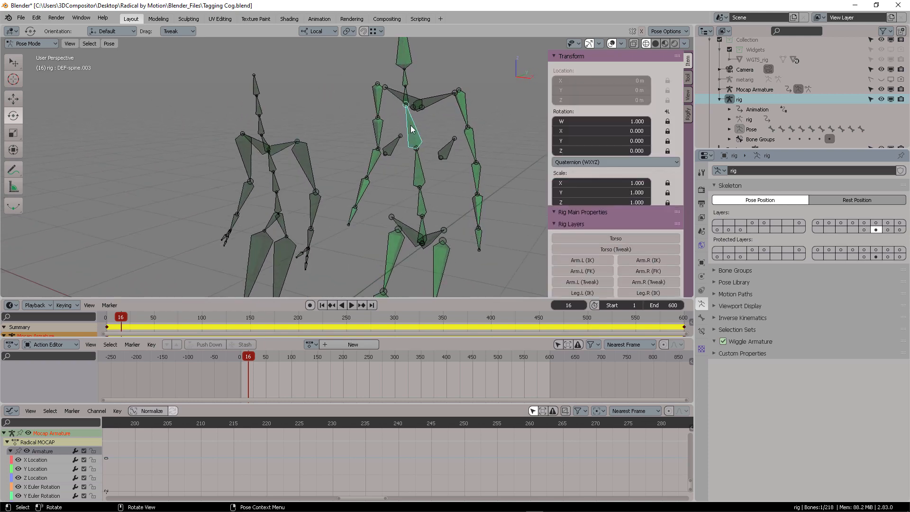
key("ctrl+Tab")
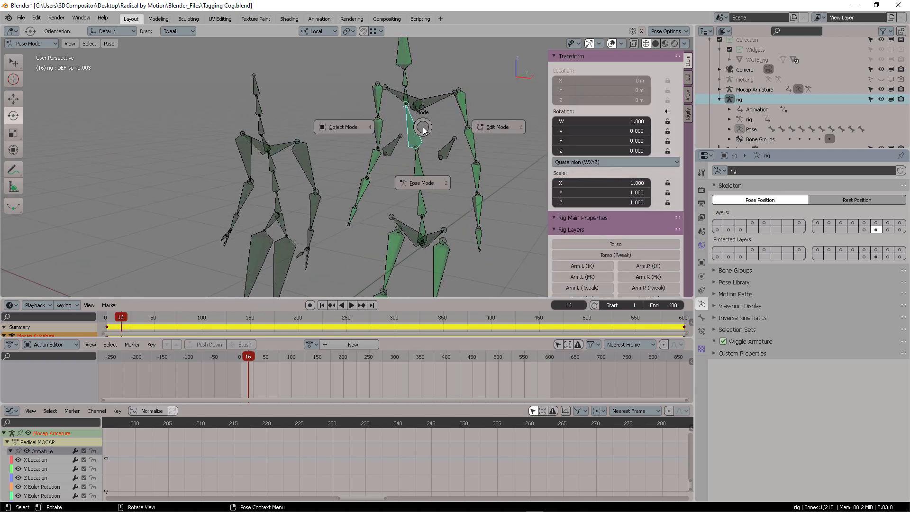
left_click(499, 127)
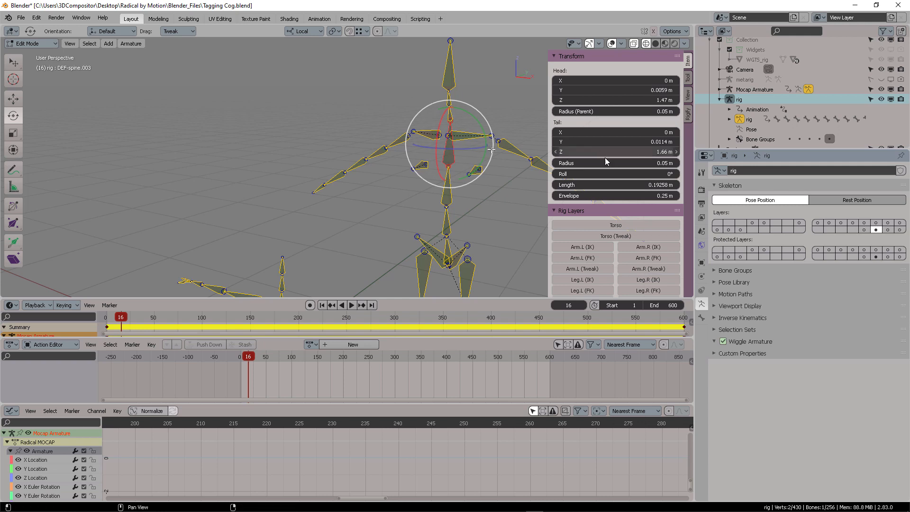
left_click(614, 174)
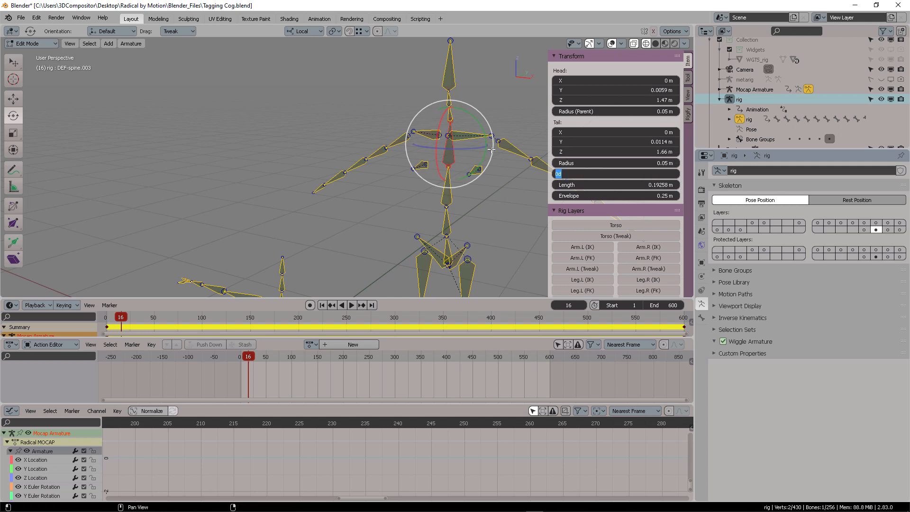
type("180")
key("Return")
key("ctrl+Tab")
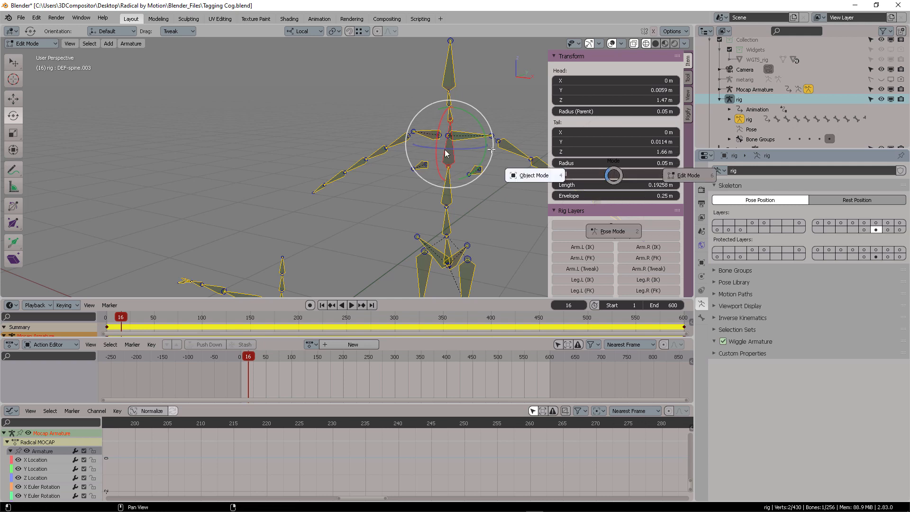
key("ctrl+Tab")
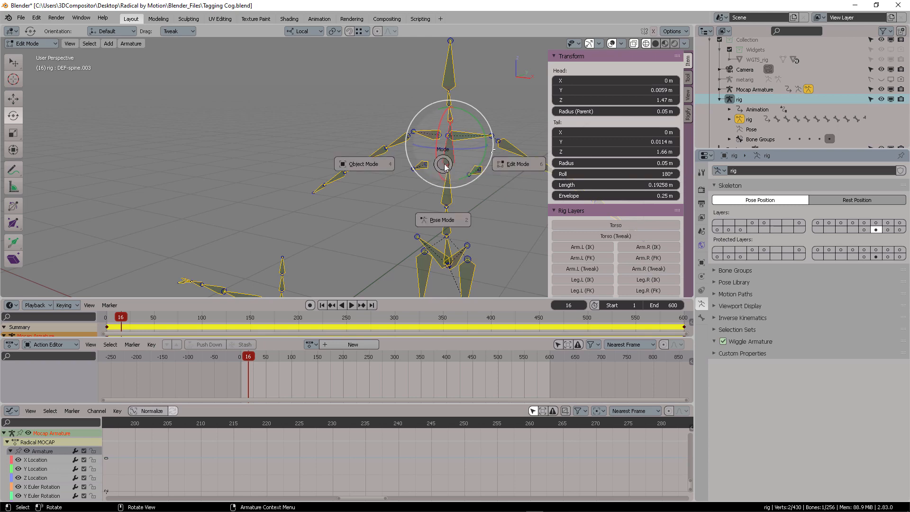
left_click(443, 220)
mouse_move(417, 181)
middle_mouse_down()
mouse_move(370, 180)
mouse_move(419, 179)
middle_mouse_up()
Reset the roll of DEF-spine.003 to 0° in Edit Mode and return the rig to Pose Mode
key("ctrl+Tab")
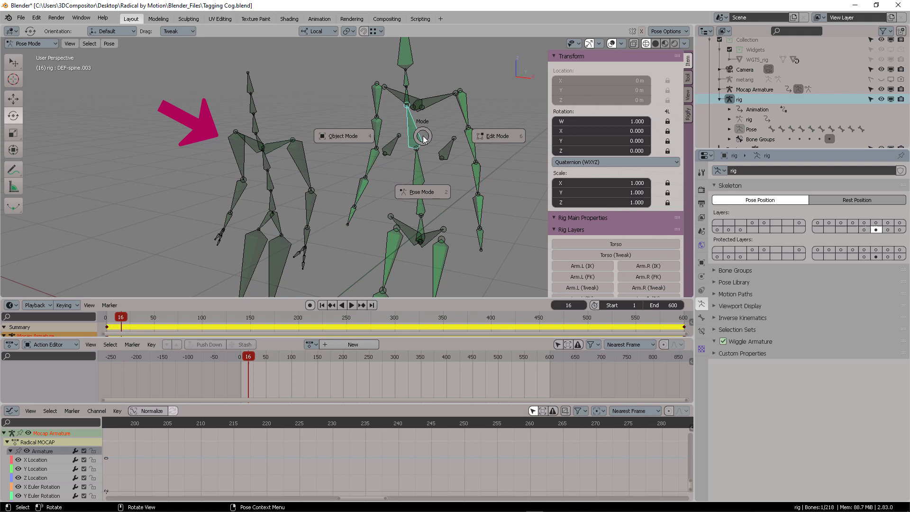
left_click(508, 136)
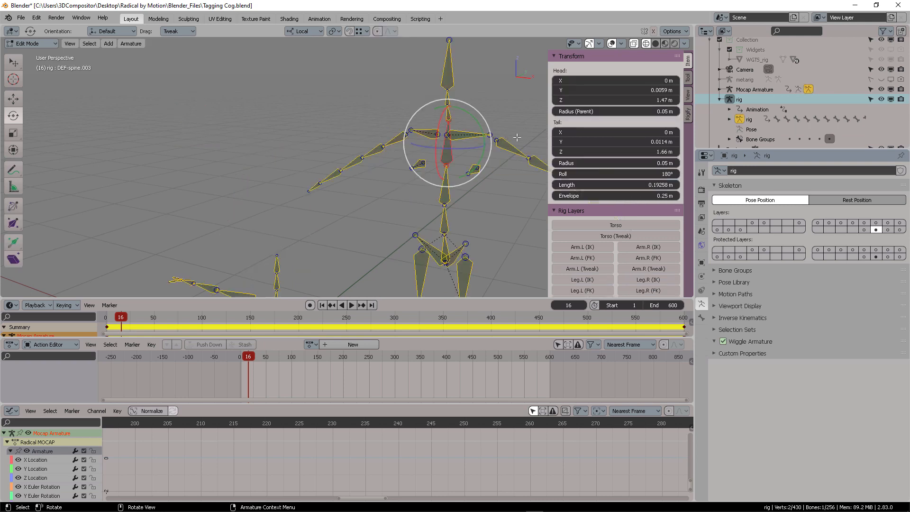
left_click(617, 174)
type("0")
key("Return")
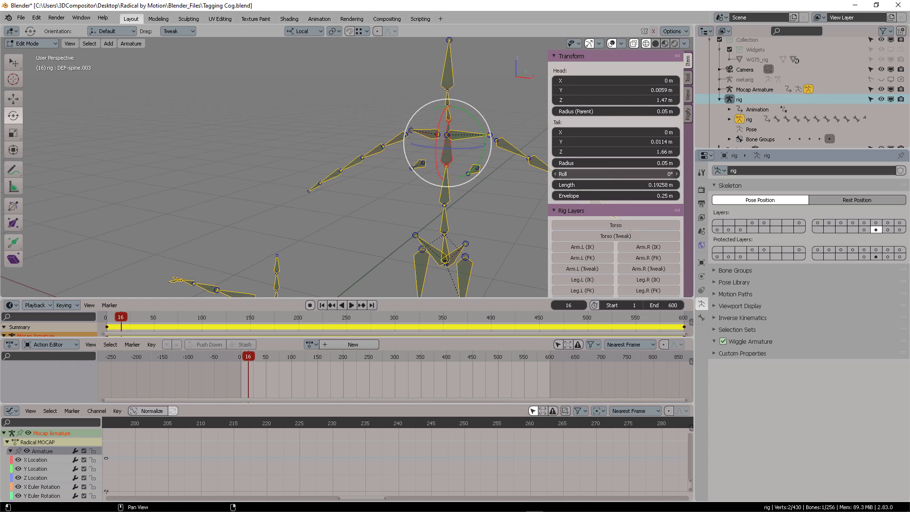
key("Tab")
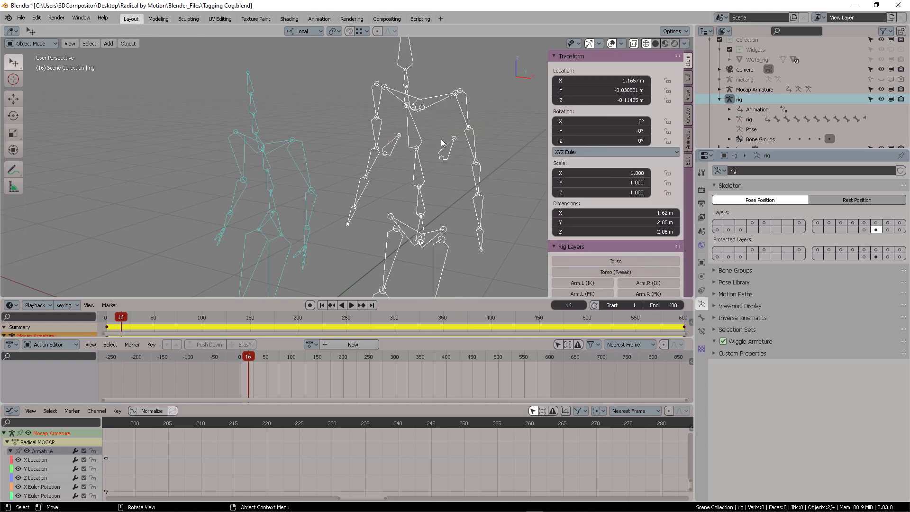
mouse_move(441, 143)
middle_mouse_down()
mouse_move(415, 138)
mouse_move(435, 137)
middle_mouse_up()
key("ctrl+Tab")
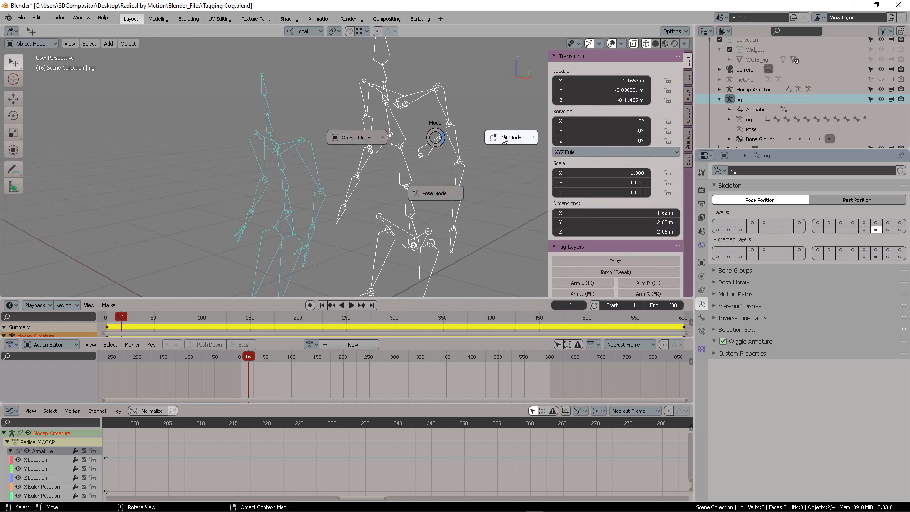
left_click(435, 193)
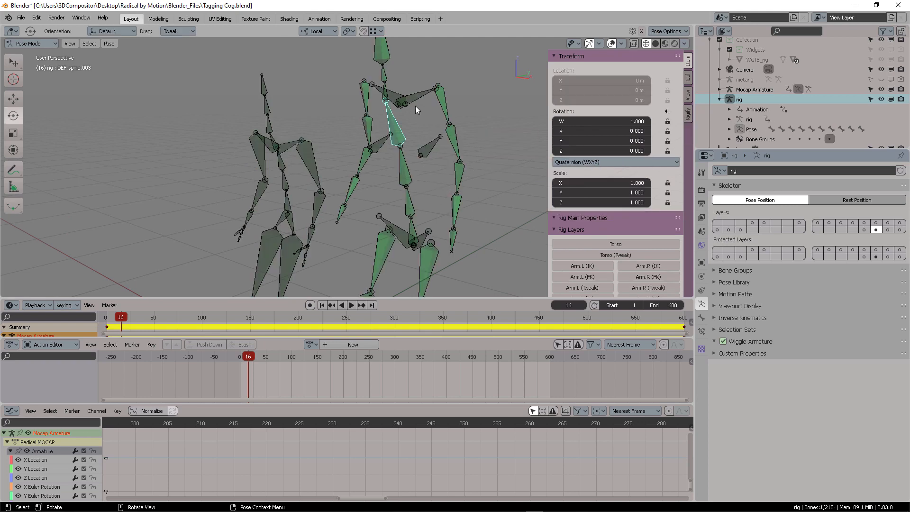
middle_click_drag(427, 135, 445, 125)
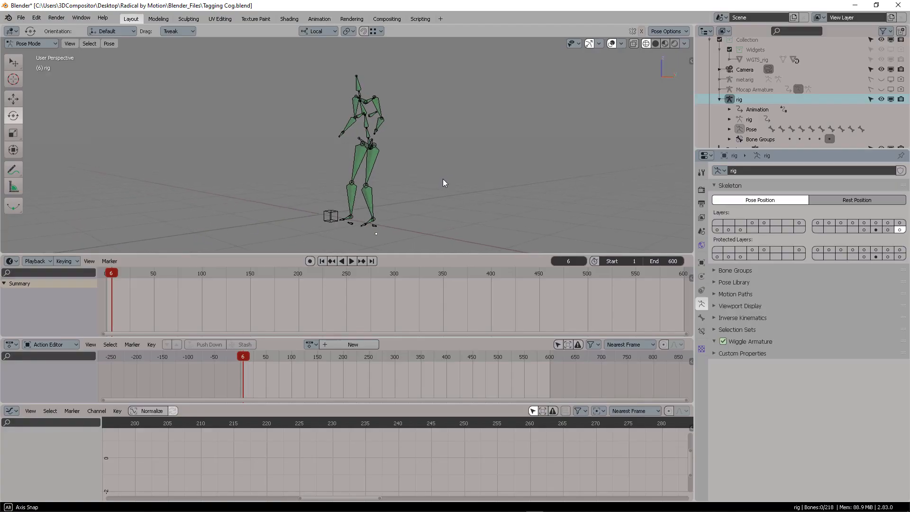
Select the rig's displayed leg, torso, arm and head bones together in Pose Mode
middle_click_drag(443, 178, 429, 180)
key("b")
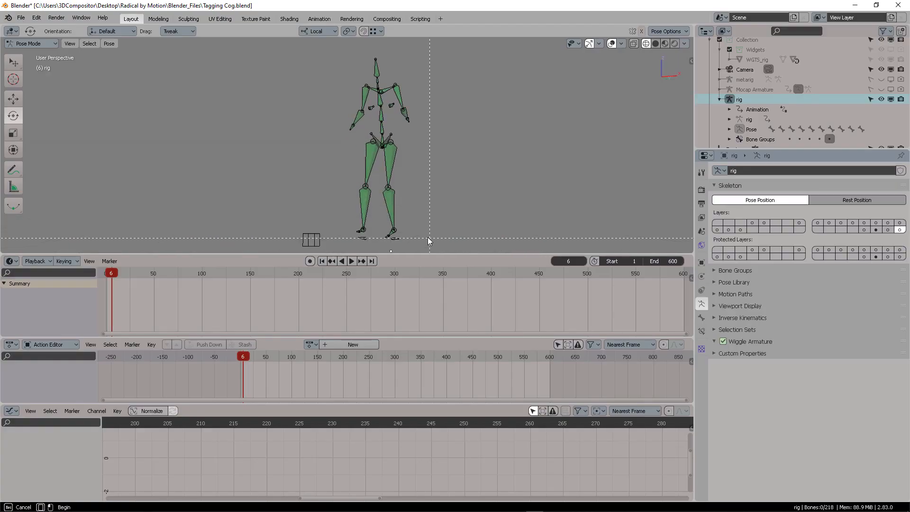
left_click_drag(413, 236, 358, 201)
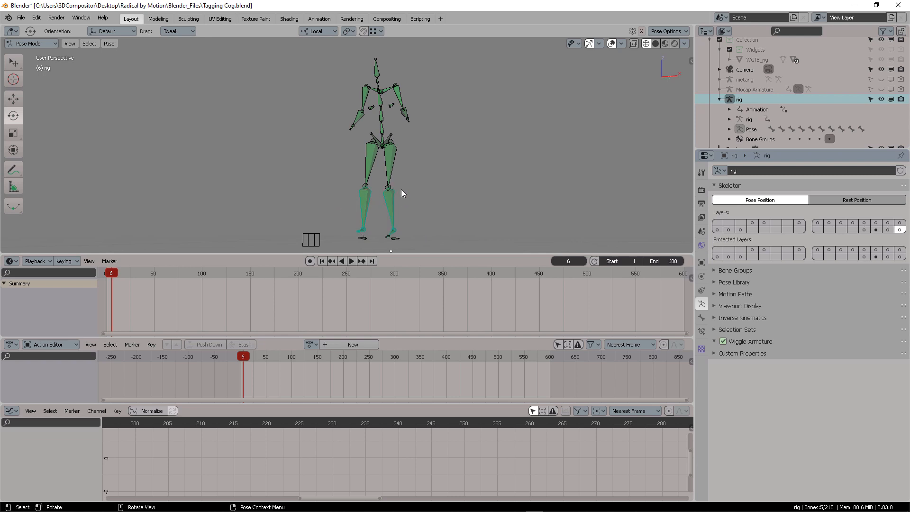
key("b")
left_click_drag(433, 193, 316, 55)
mouse_move(400, 89)
middle_mouse_down()
mouse_move(437, 150)
mouse_move(498, 152)
mouse_move(400, 167)
mouse_move(361, 161)
middle_mouse_up()
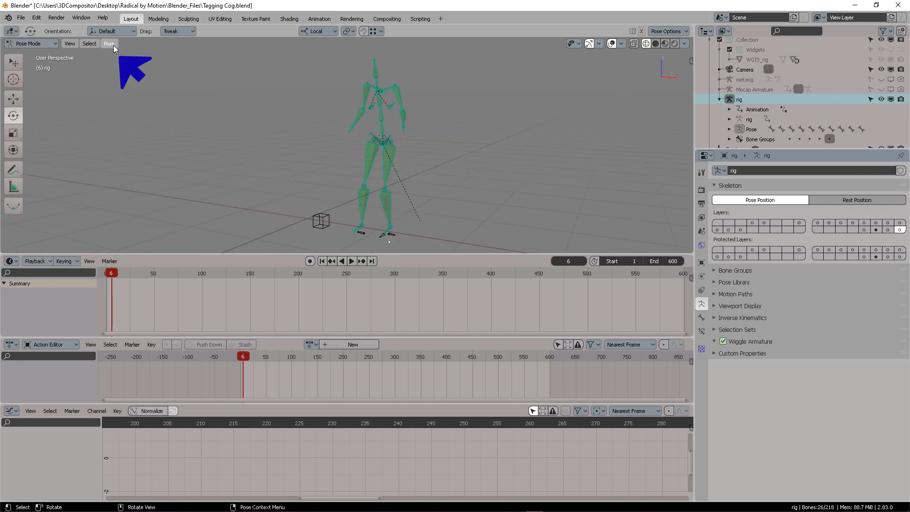
Bake the selected bones' action over frames 1 to 600 at frame step 1 with Visual Keying and Clear Constraints enabled, then play it back
left_click(113, 44)
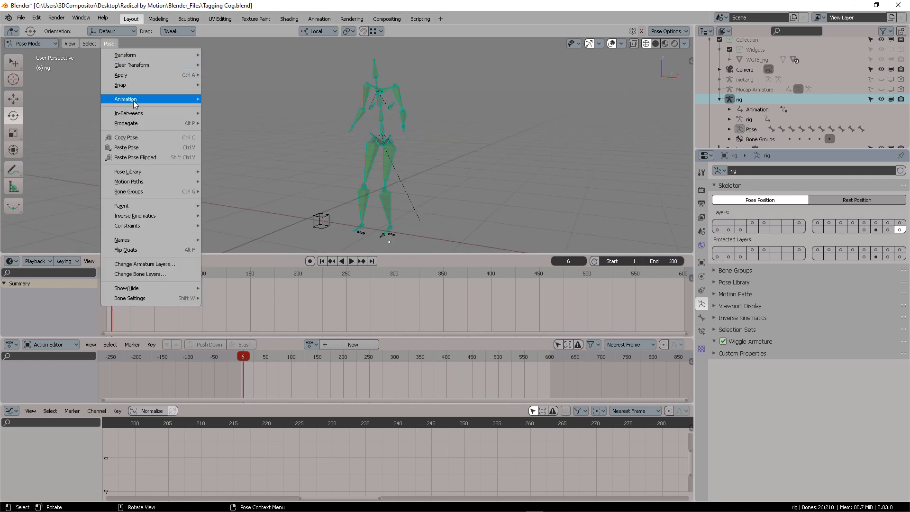
mouse_move(133, 101)
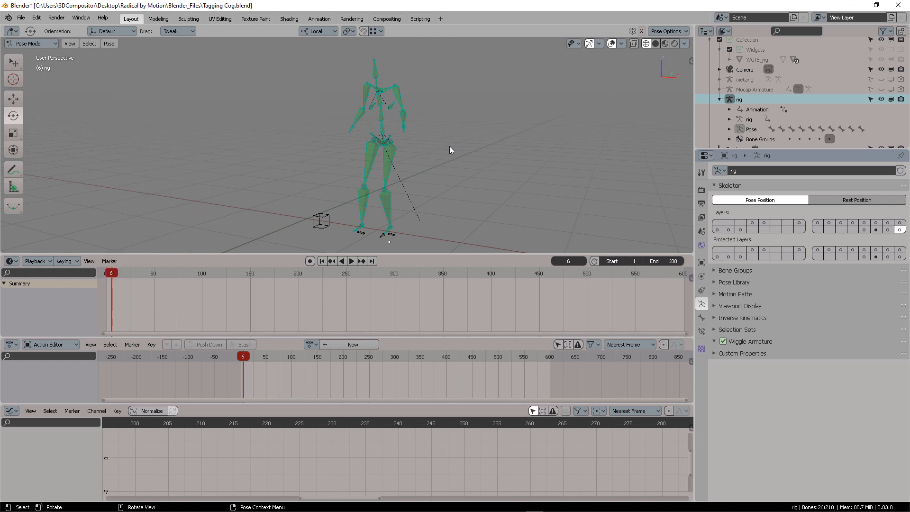
key("F3")
type("bake")
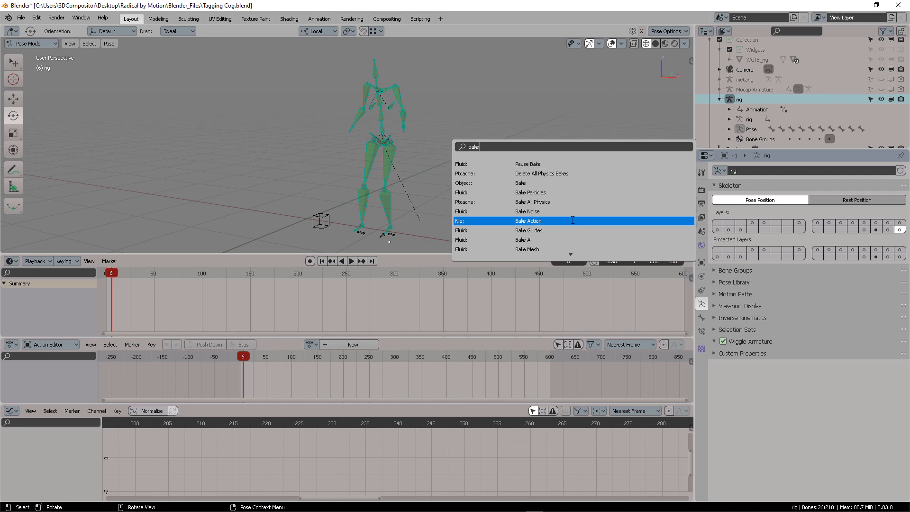
left_click(556, 220)
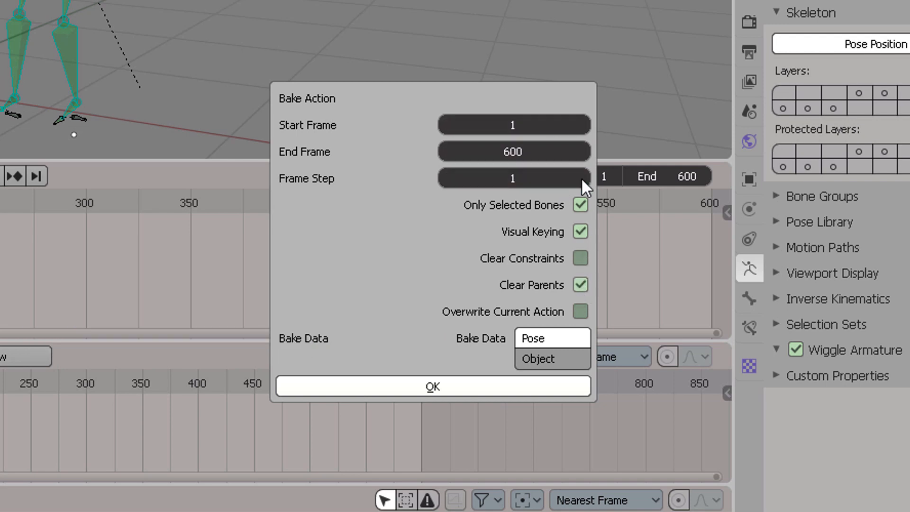
left_click(580, 259)
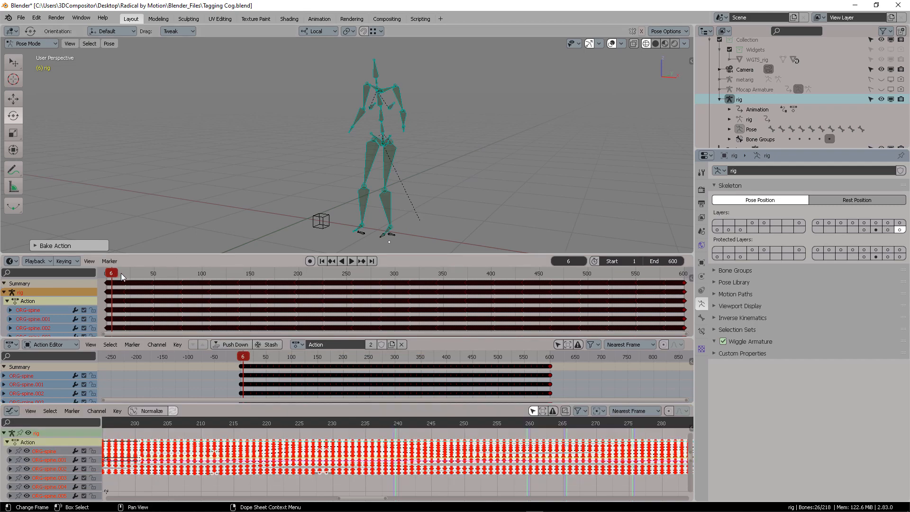
key("space")
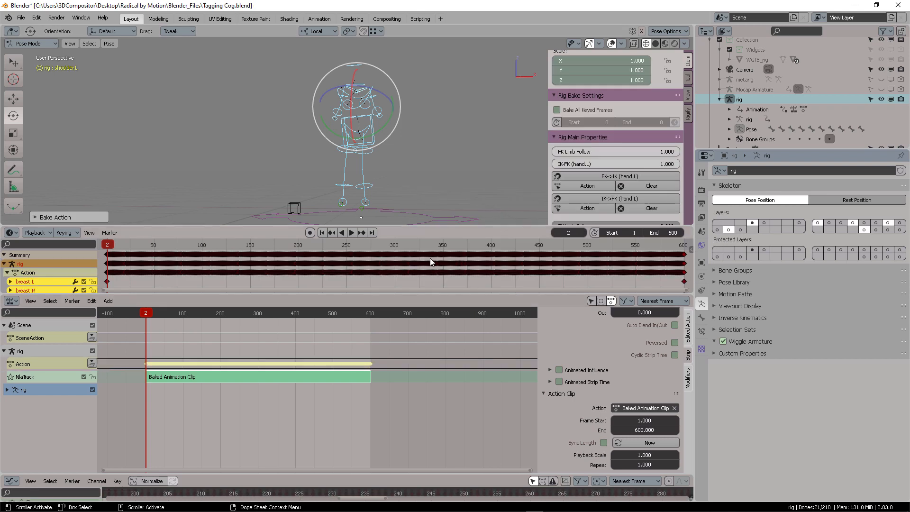
Enlarge the timeline area and look through the rig's baked FK and torso bone channels
left_click_drag(210, 295, 210, 366)
scroll(50, 314, "down", 5)
scroll(51, 314, "down", 4)
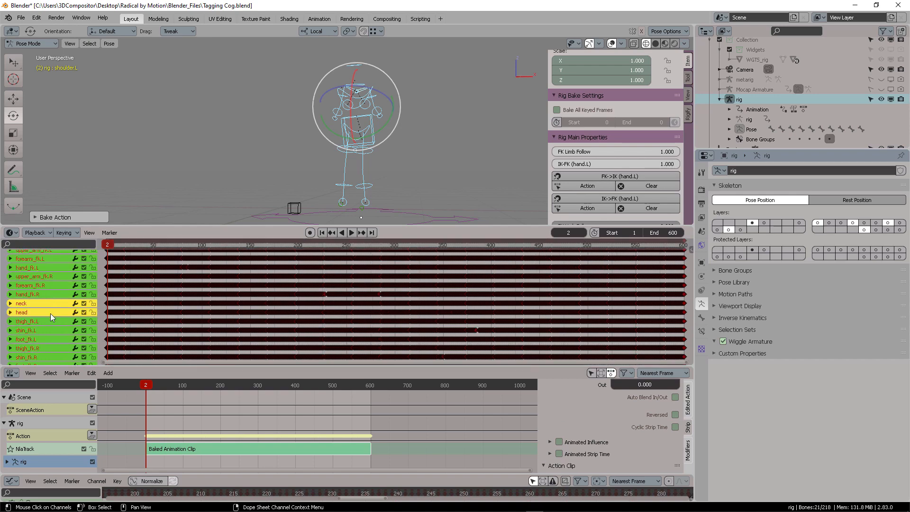
scroll(47, 337, "up", 2)
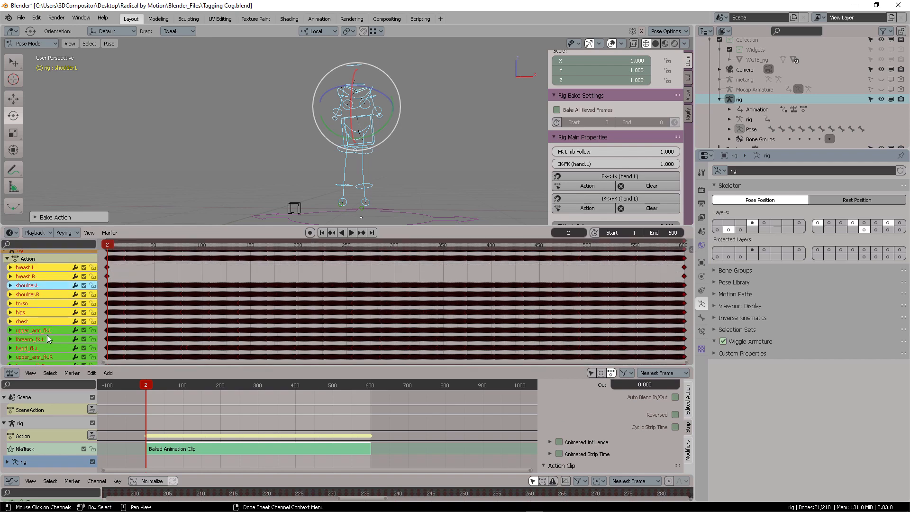
Change the duplicate 3D viewport area to an Action Editor and rename the rig's baked action as Complete Dance
left_click(12, 178)
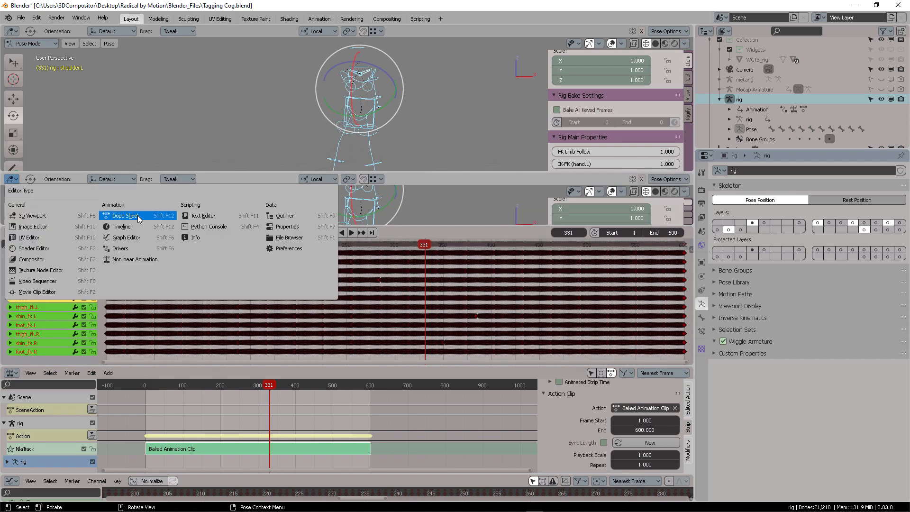
left_click(137, 216)
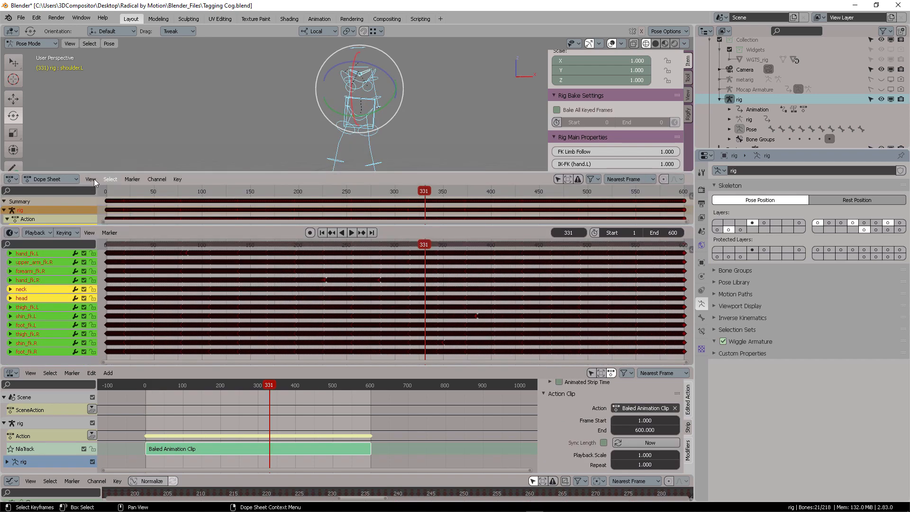
left_click(64, 178)
left_click(53, 201)
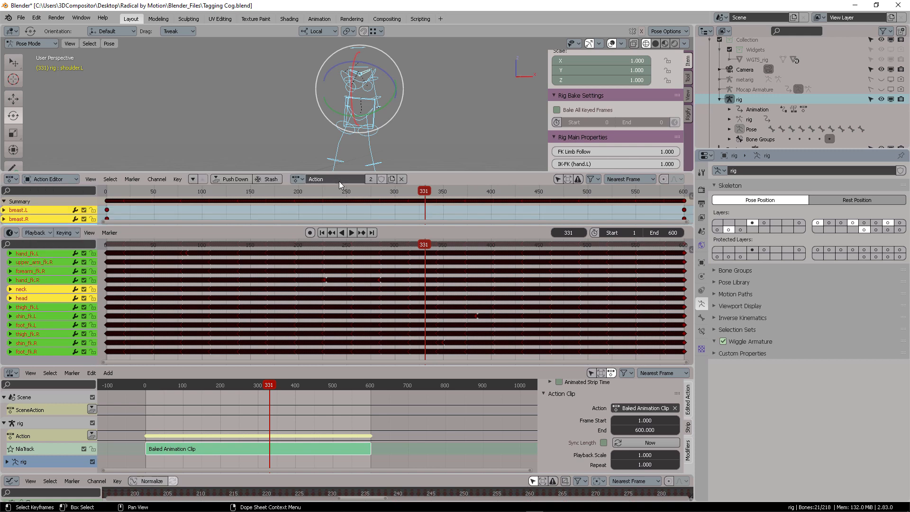
left_click(340, 180)
type("Complete Dance")
key("Return")
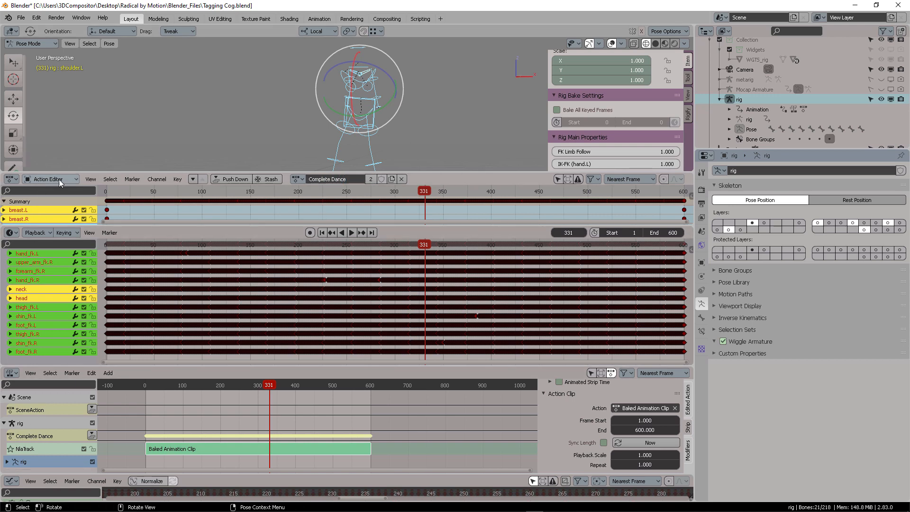
left_click(301, 181)
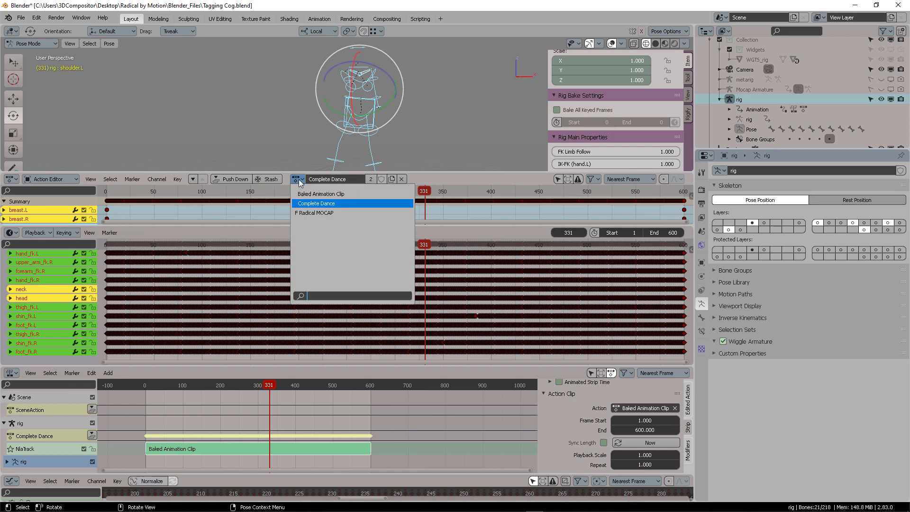
left_click(340, 204)
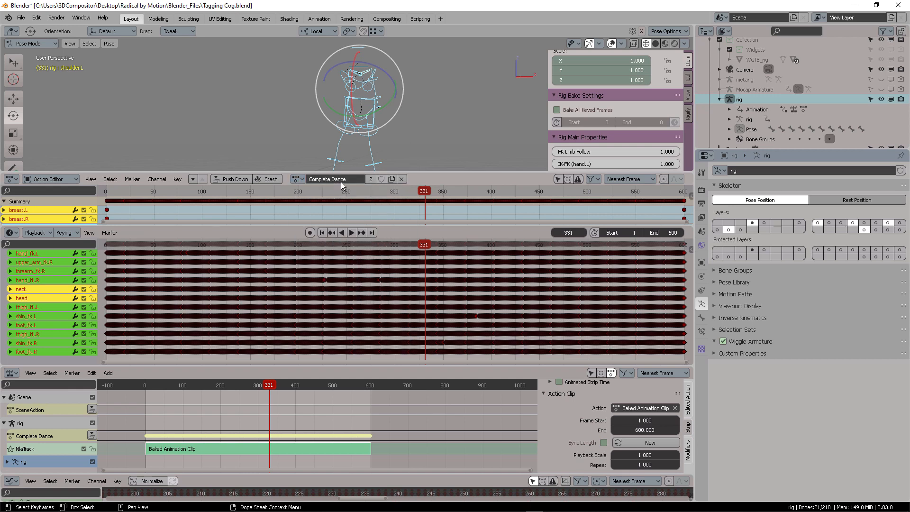
Push the Complete Dance action down into an NLA strip and delete the Baked Animation Clip strip
left_click(92, 436)
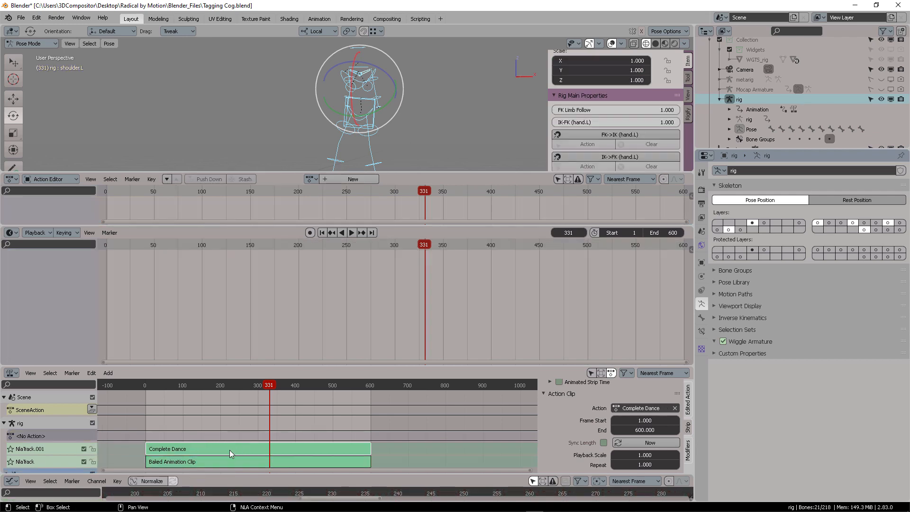
left_click(206, 463)
key("x")
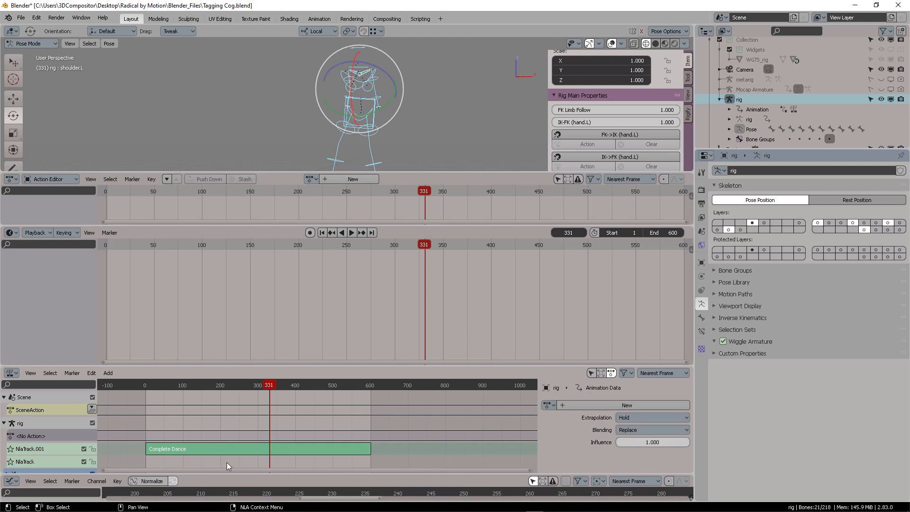
Select the Complete Dance strip and adjust its playback scale
left_click(244, 448)
scroll(662, 440, "down", 10)
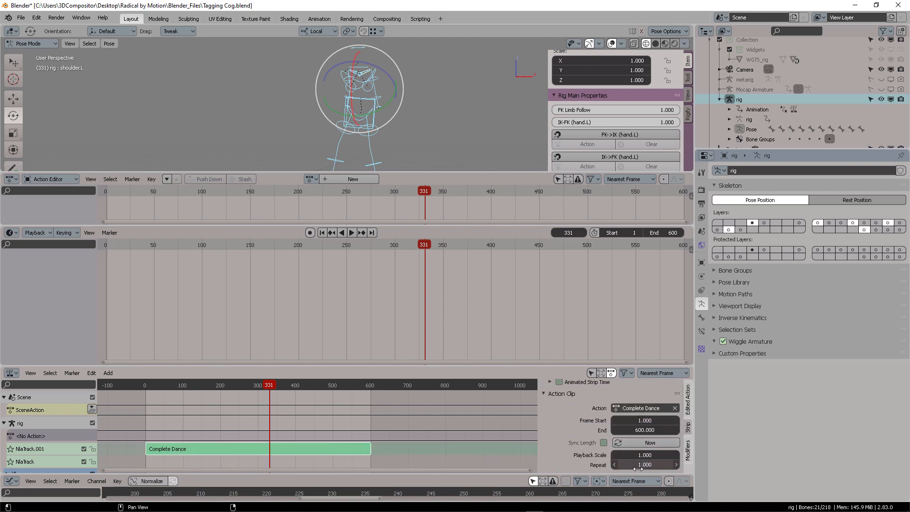
left_click_drag(645, 455, 598, 455)
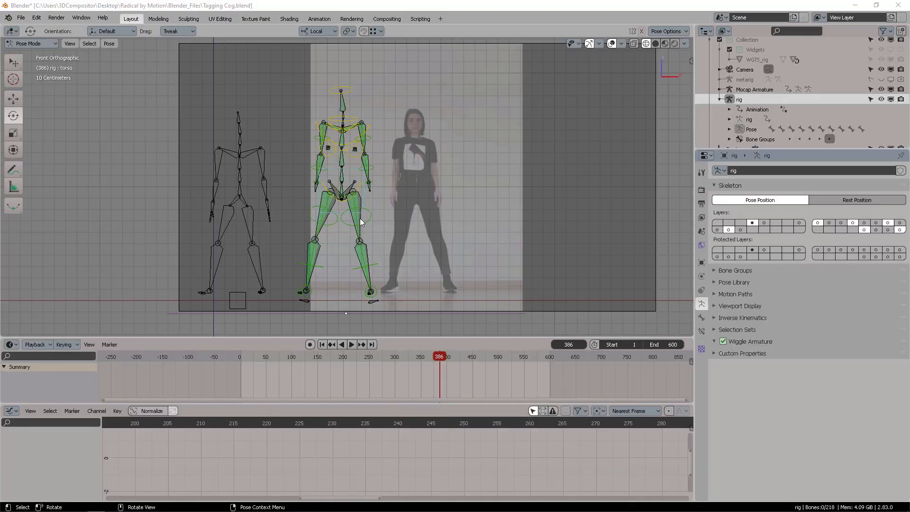
Show the rig's FK layers for both legs and both arms, plus the Root layer
key("n")
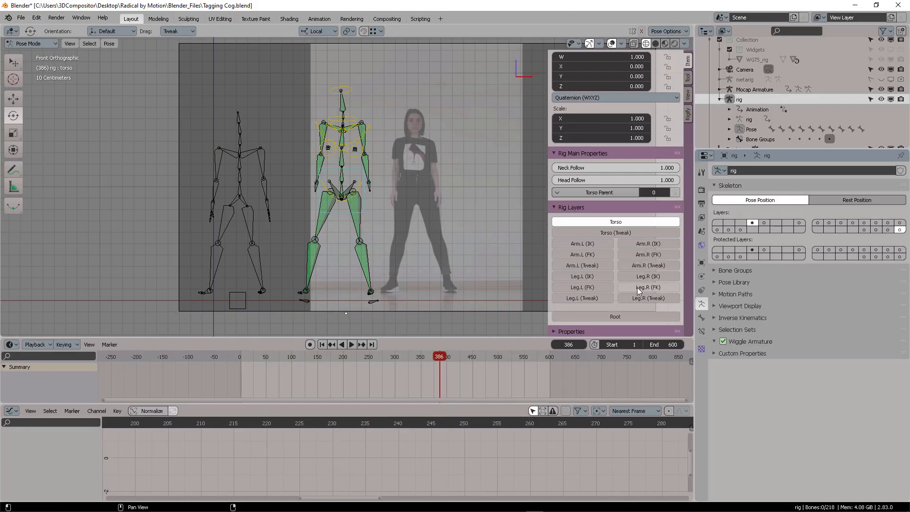
left_click(638, 288)
left_click(601, 287)
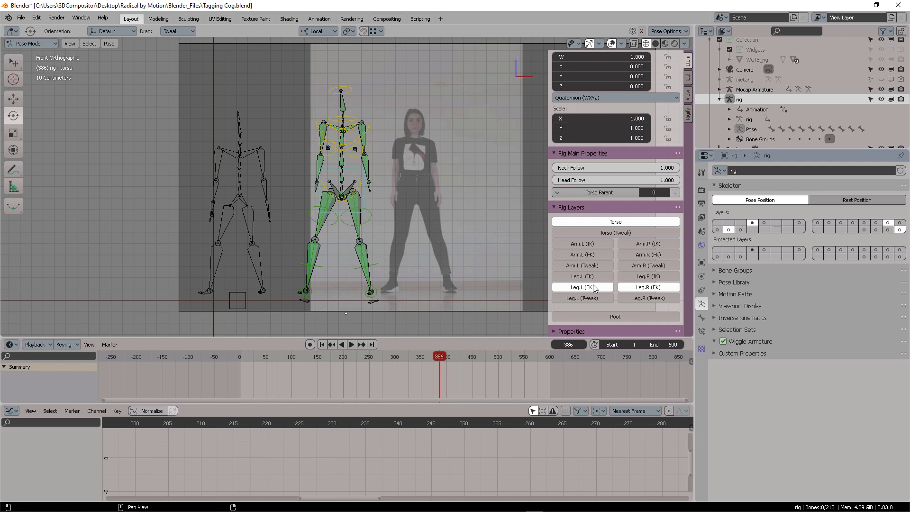
left_click(596, 253)
left_click(638, 253)
left_click(614, 318)
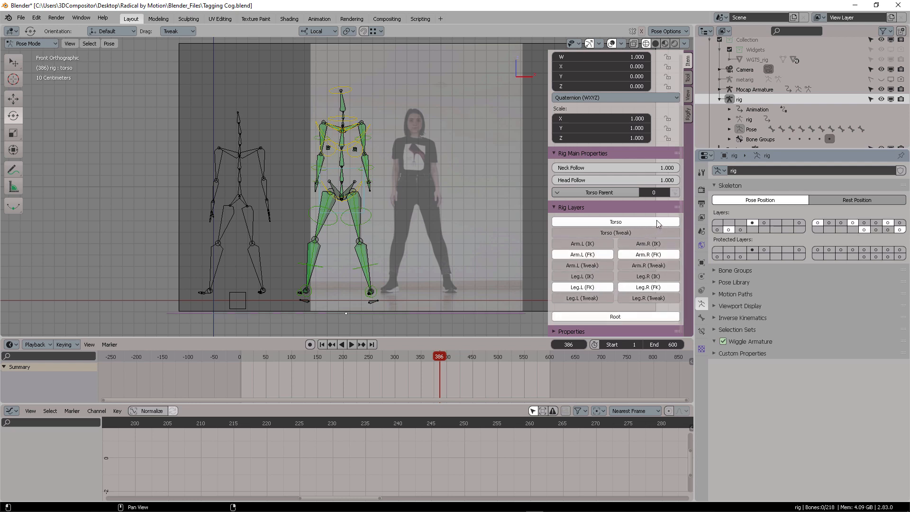
key("n")
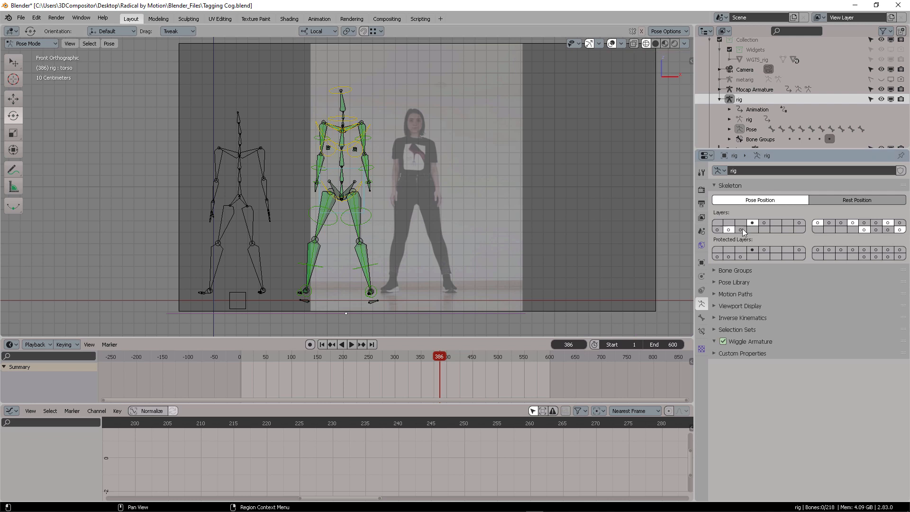
Isolate the ORG bone layer to inspect it, and replace it with the deform (DEF) bone layer alongside the control layers
left_click(900, 230)
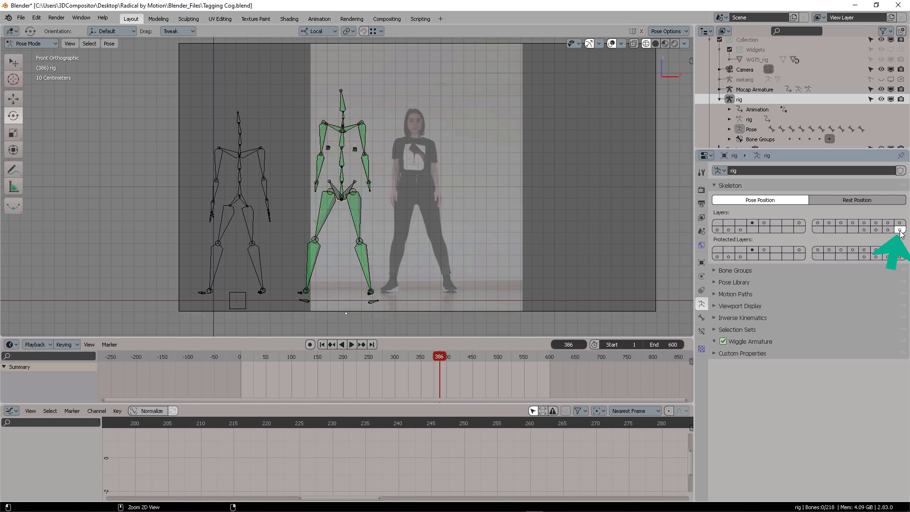
left_click(865, 230)
key("n")
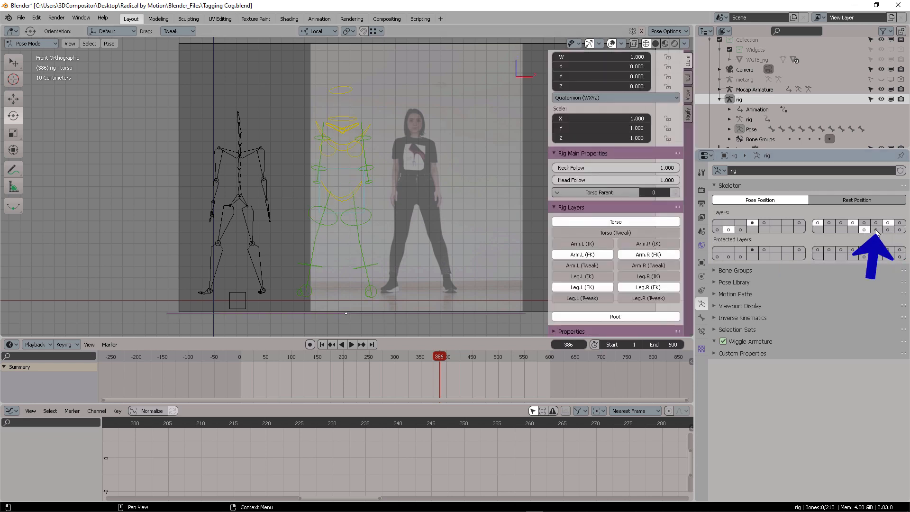
left_click(876, 230, "shift")
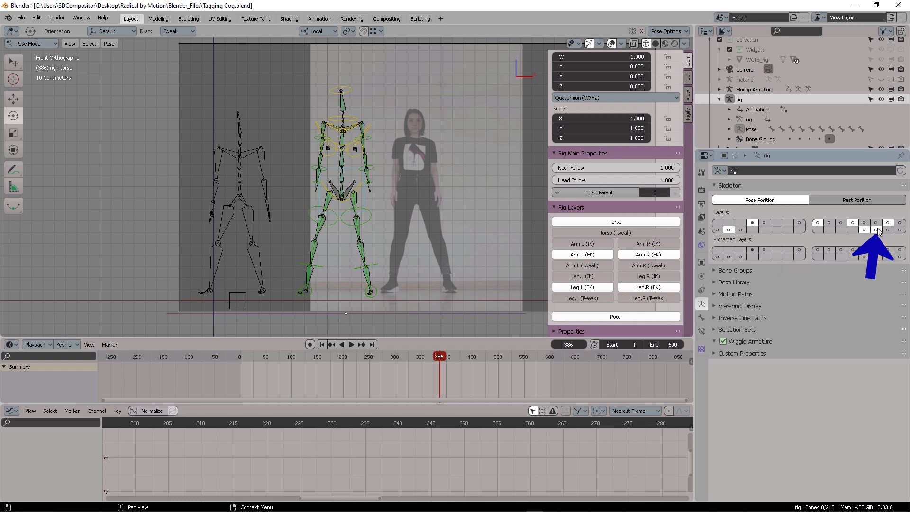
Select the bone DEF-thigh.L.001 and hide the rig's Torso, arm FK and leg FK layers
left_click(359, 233)
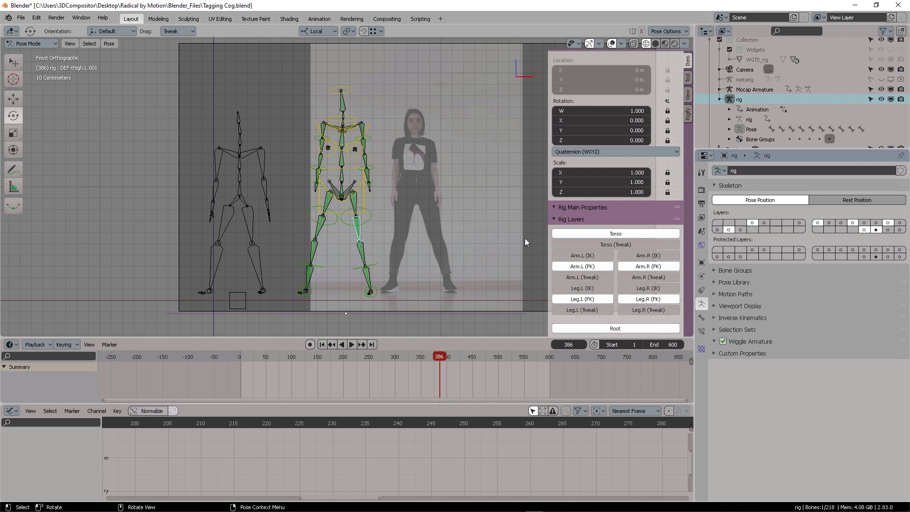
left_click(591, 233)
left_click(581, 267)
left_click(637, 266)
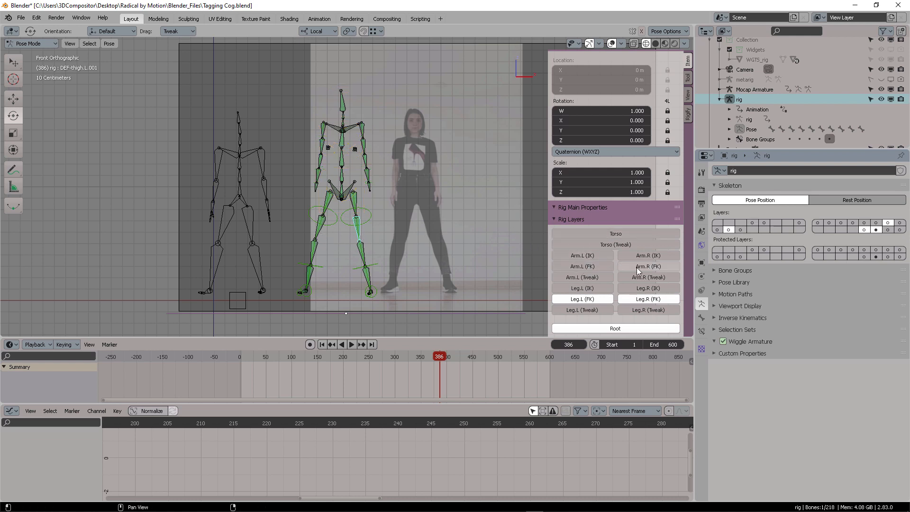
left_click(649, 300)
left_click(582, 300)
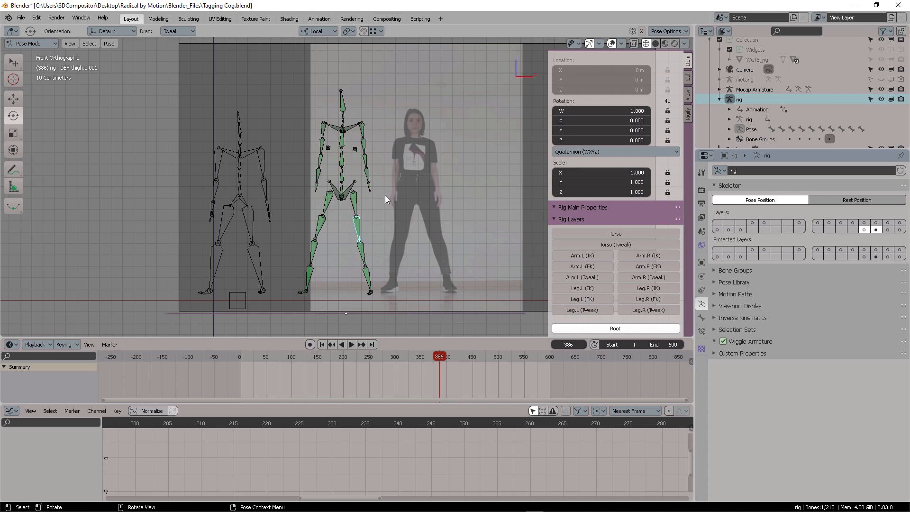
Deselect the bones and play and scrub the animation to compare the rig's motion with the mocap armature and reference footage
middle_click_drag(386, 195, 321, 204)
left_click(419, 202)
middle_click_drag(379, 126, 398, 127)
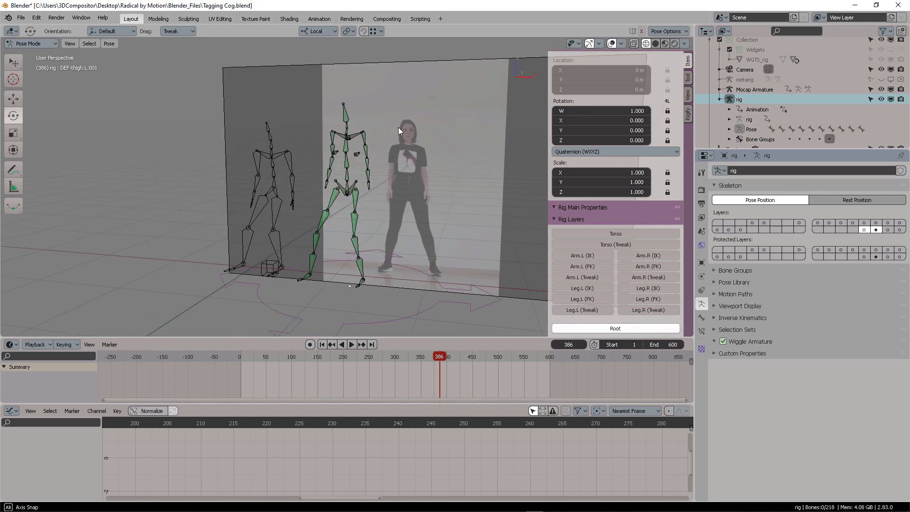
scroll(359, 208, "up", 2)
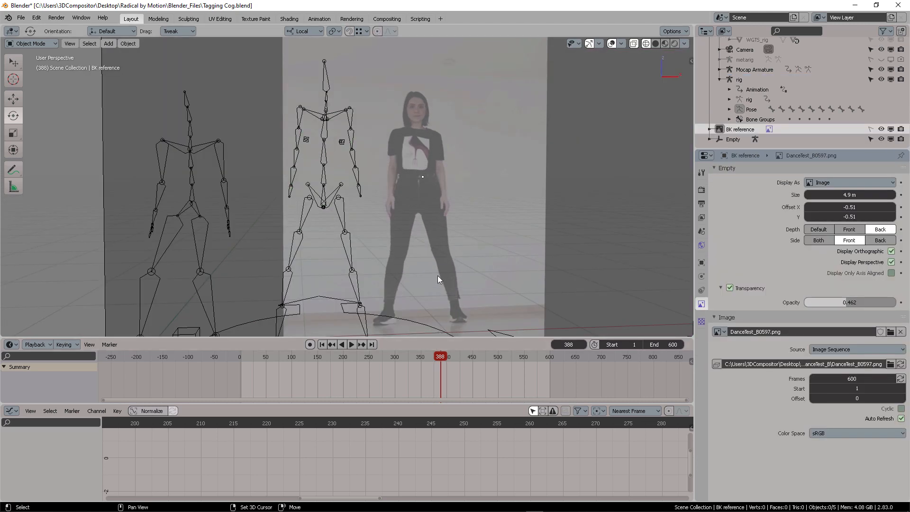
middle_click_drag(437, 275, 437, 260, "shift")
key("space")
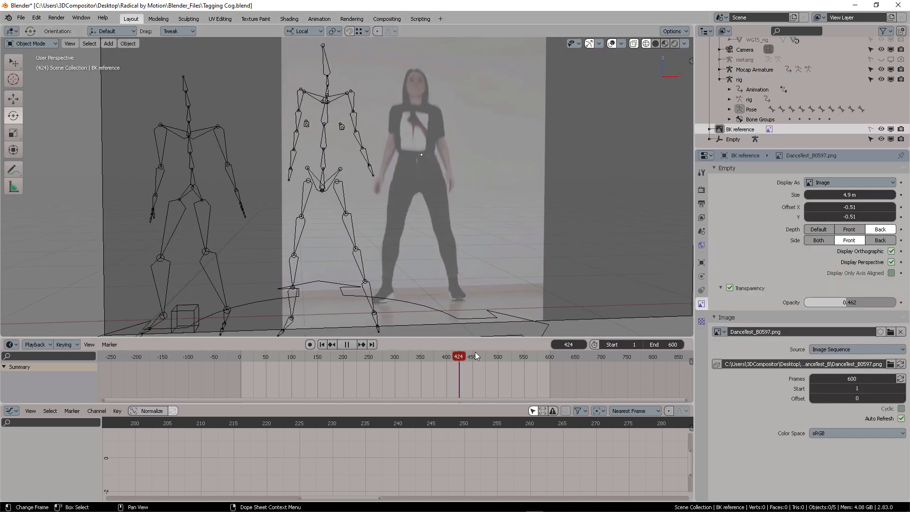
left_click_drag(503, 355, 348, 356)
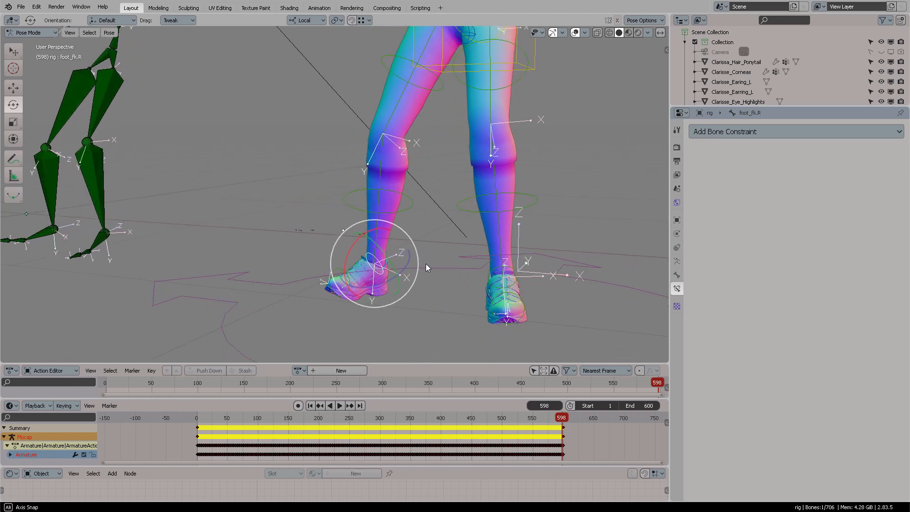
Inspect the bone constraints on the rig's right toe bone toe.R and left foot bone foot_fk.L
middle_click_drag(433, 269, 419, 265)
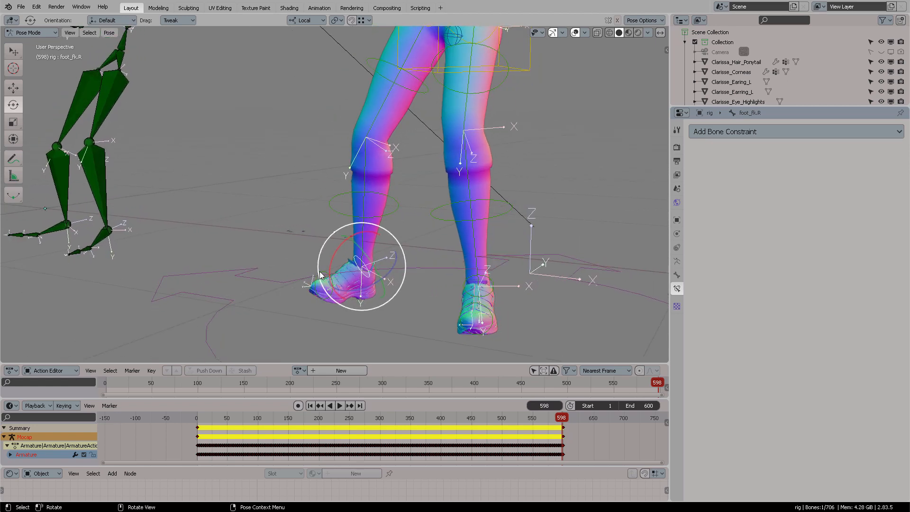
left_click(337, 275)
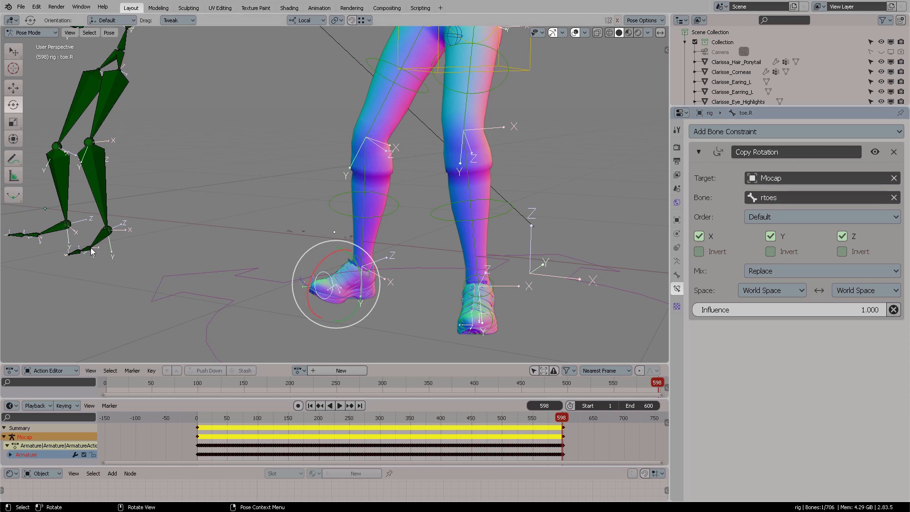
left_click(471, 288)
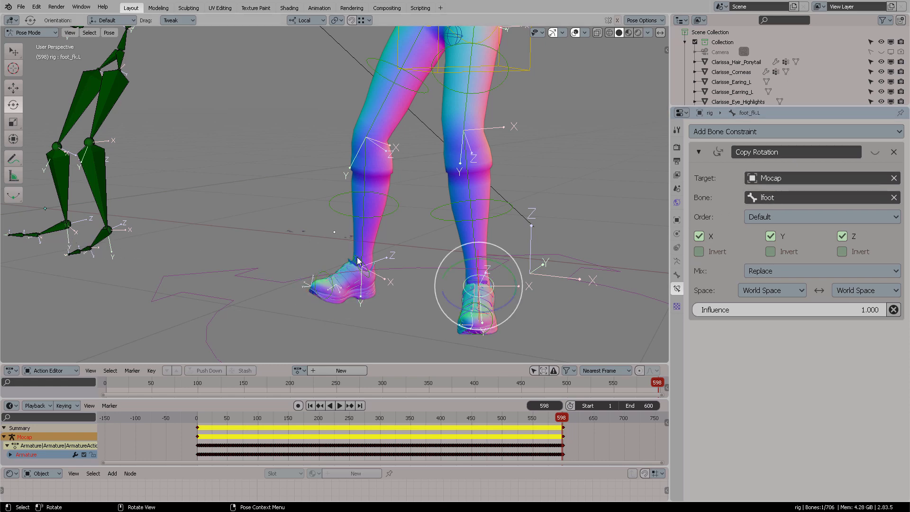
Add a Copy Rotation constraint to the right foot bone foot_fk.R and target it to the Mocap armature
left_click(358, 261)
left_click(796, 136)
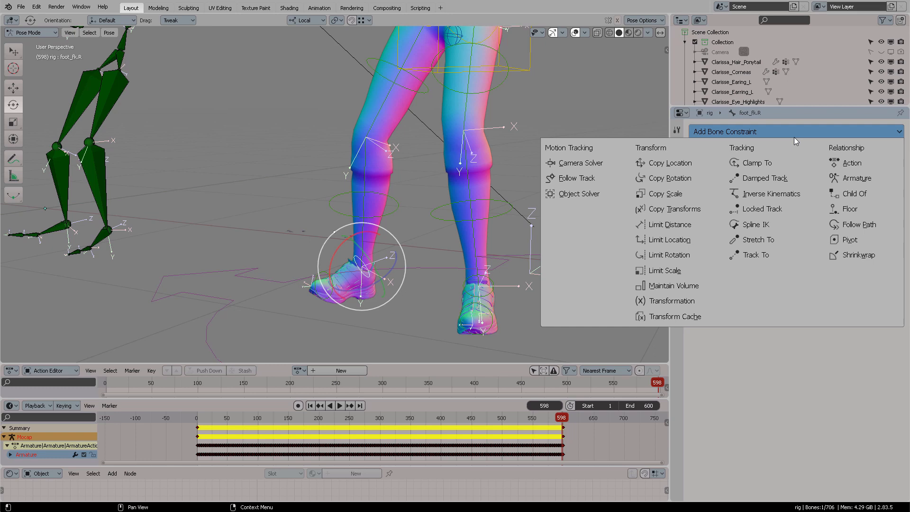
left_click(666, 182)
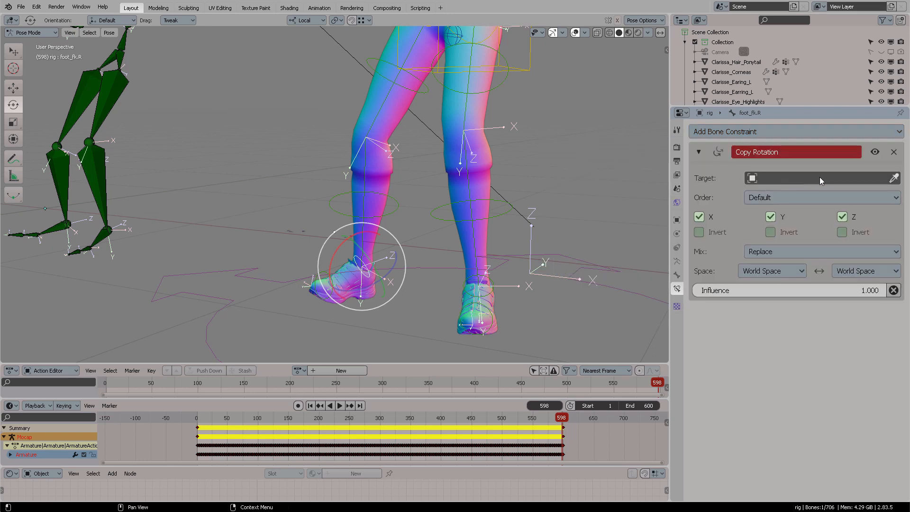
left_click(807, 180)
type("moc")
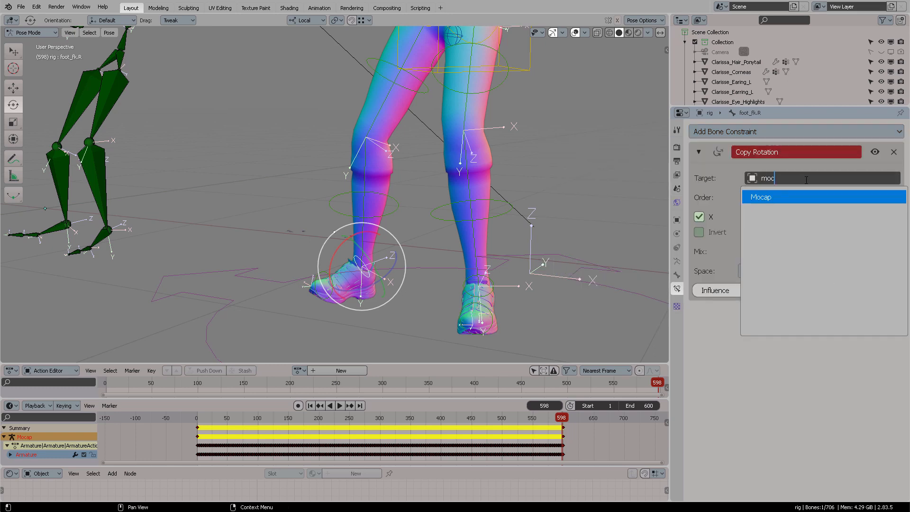
key("Return")
Set the constraint's target bone to rfoot and play the last part of the animation to check the right foot
left_click(773, 197)
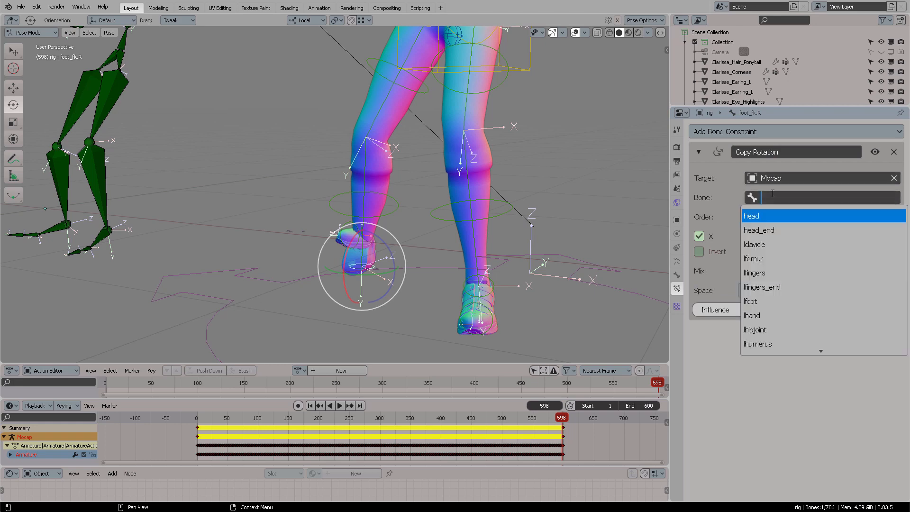
type("lfoot")
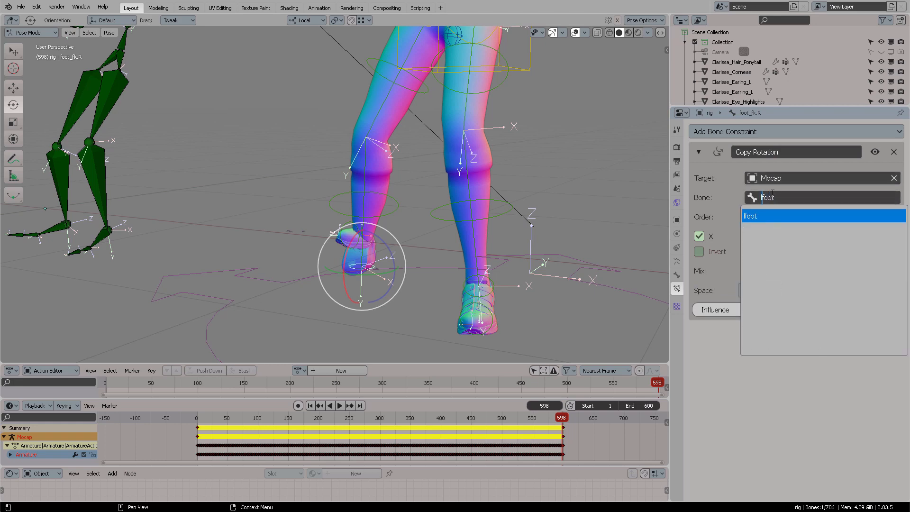
key("BackSpace")
type("r")
key("Return")
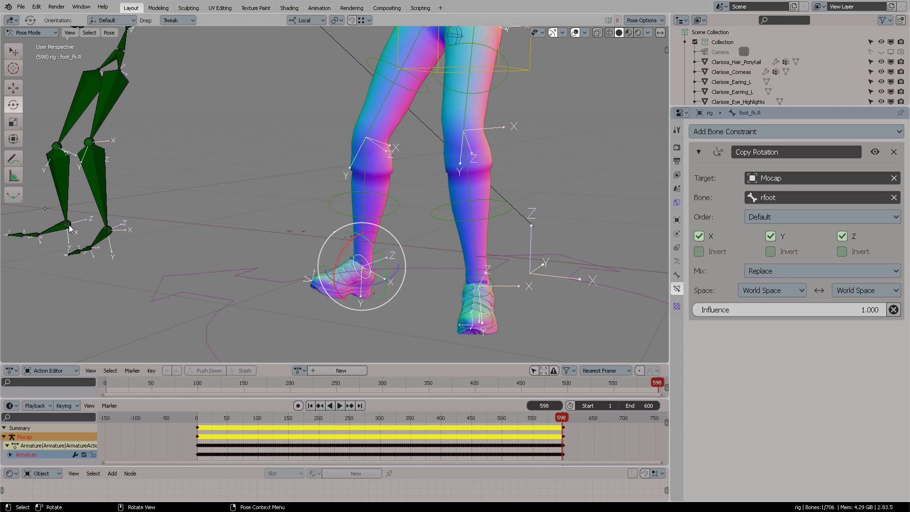
left_click(529, 418)
key("space")
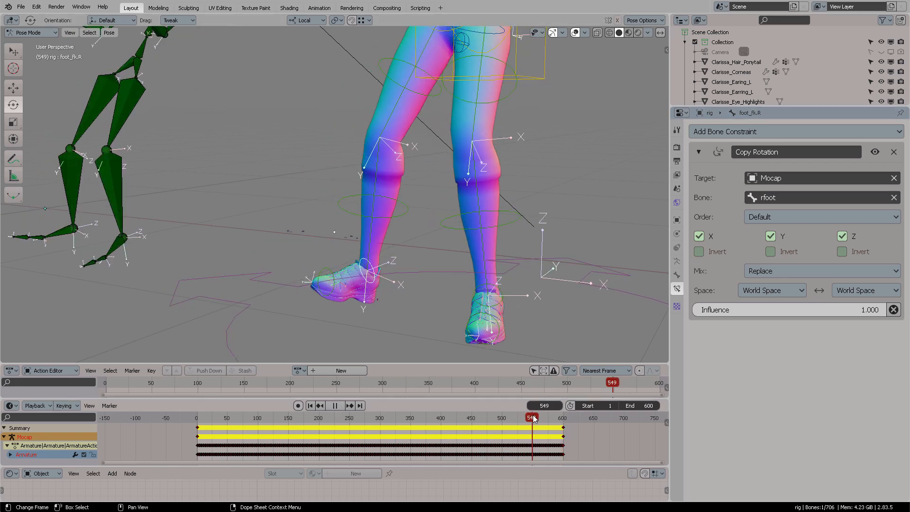